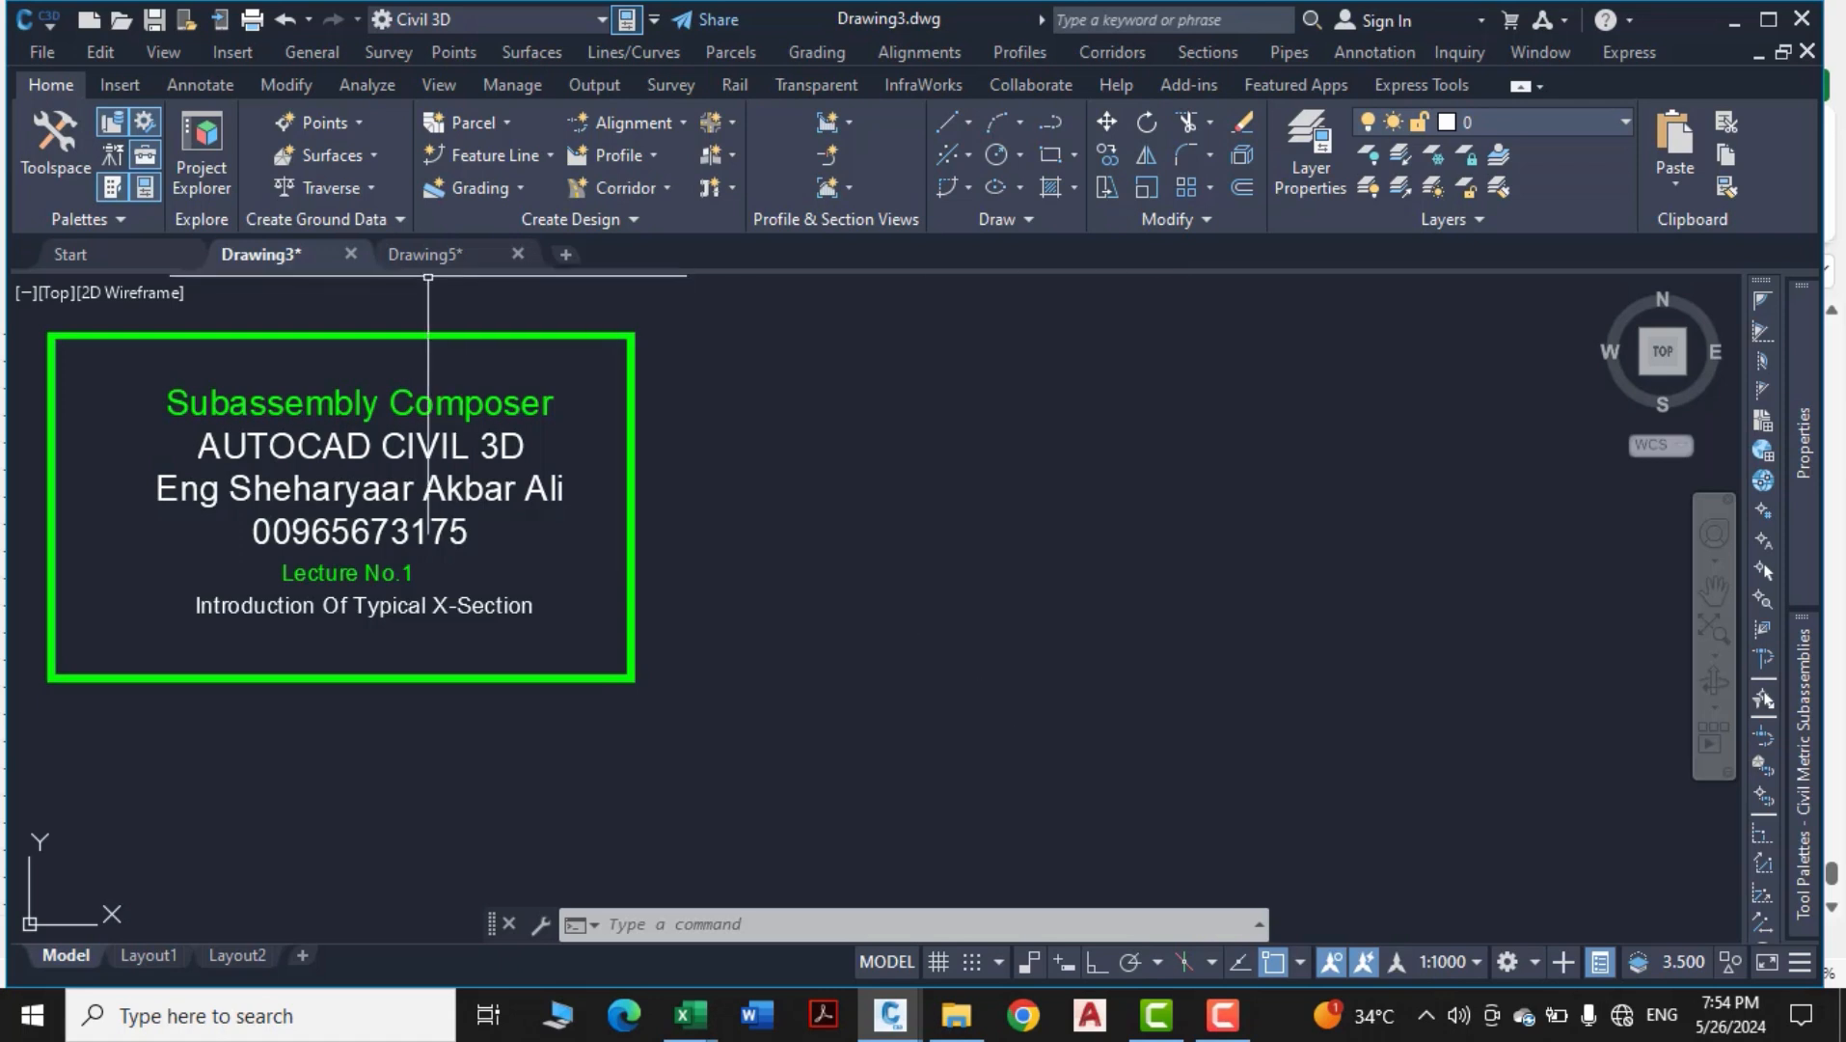
Switch to Drawing5 and look over its typical cross sections, focusing on the Typical Cross Section - Loop
{"action": "left_click", "coordinate": [440, 253]}
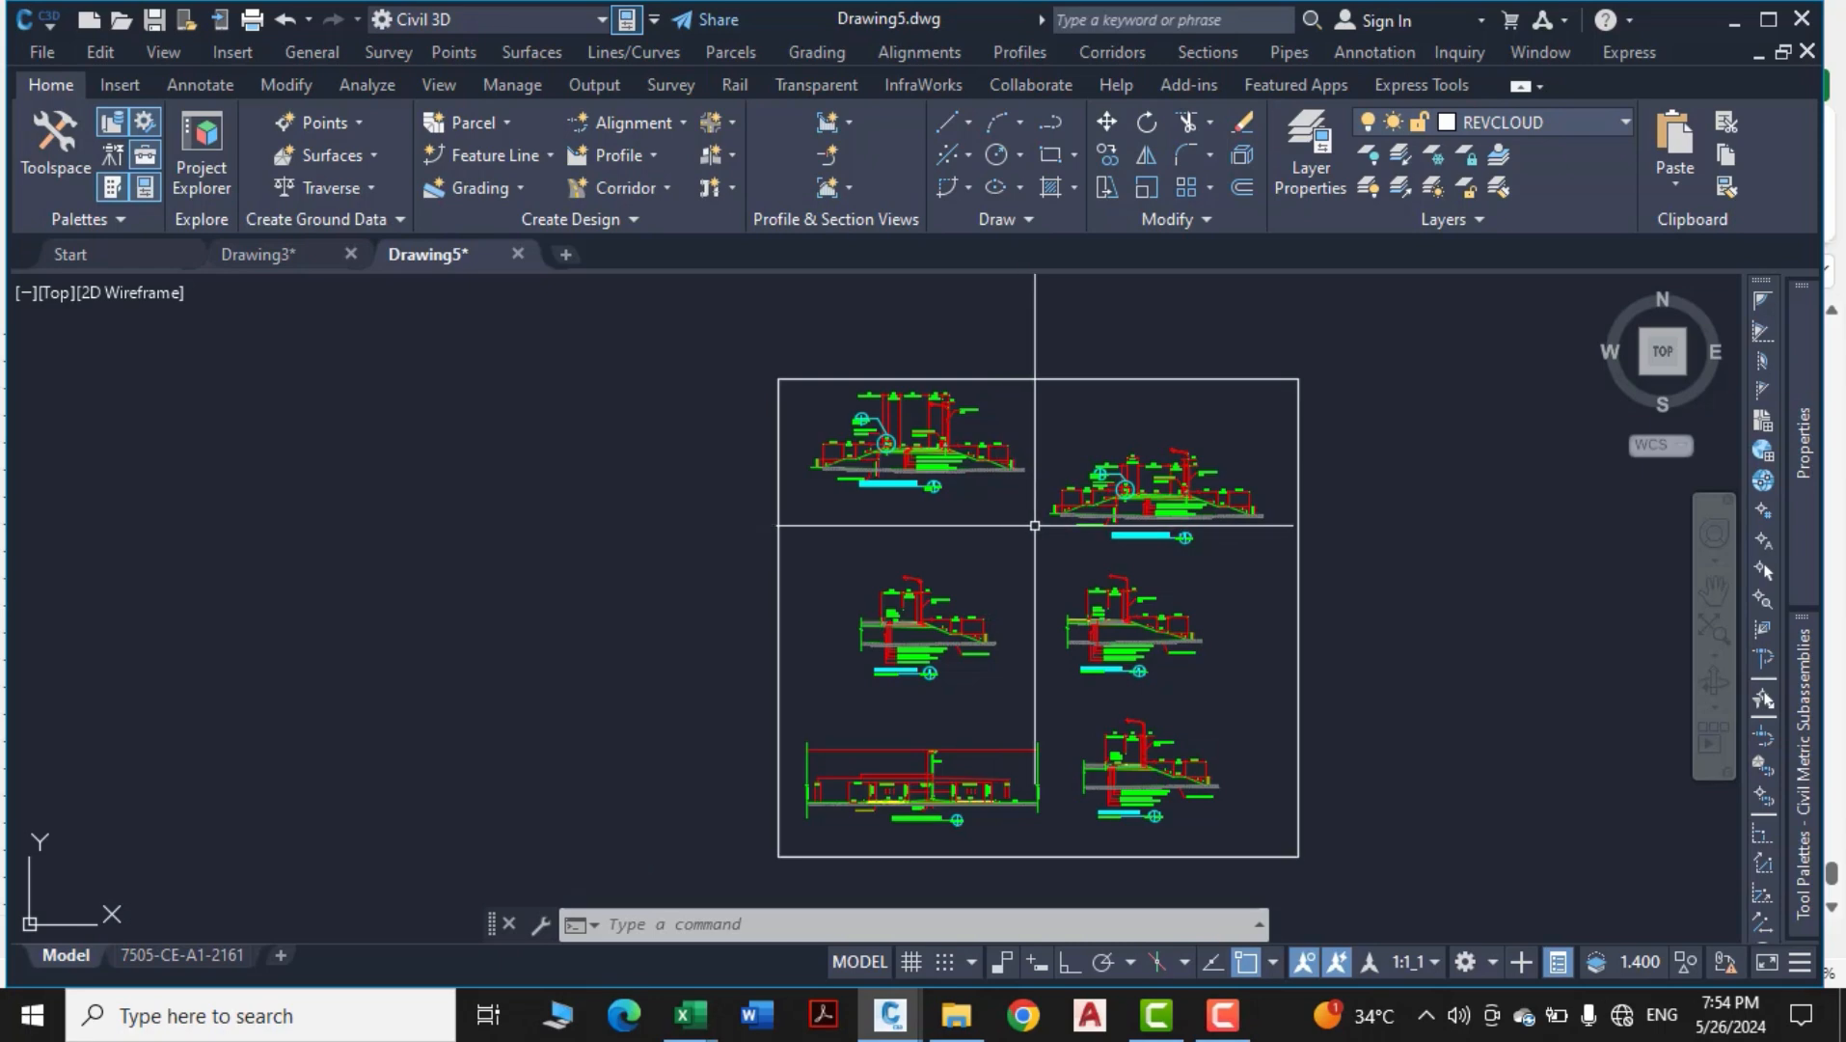
{"action": "scroll", "coordinate": [1035, 525], "scroll_direction": "up", "scroll_amount": 6}
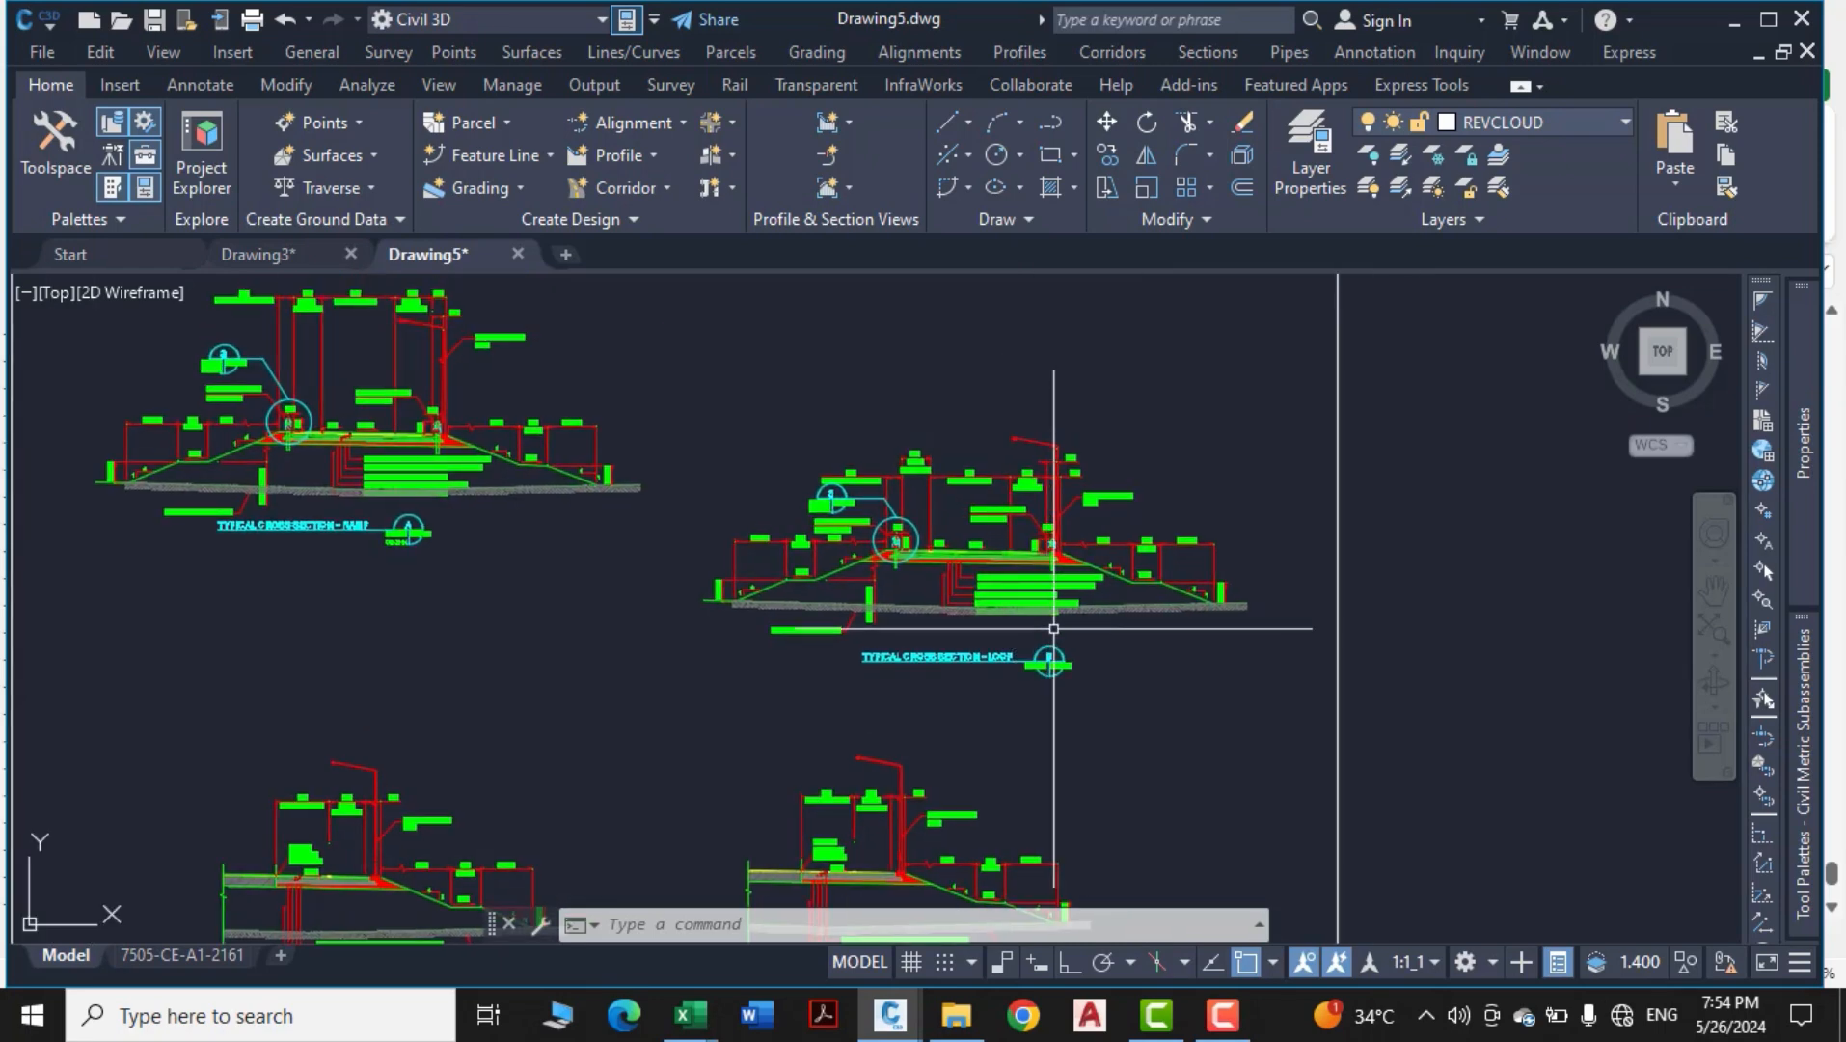
{"action": "middle_click_drag", "start_coordinate": [1047, 605], "coordinate": [1024, 649]}
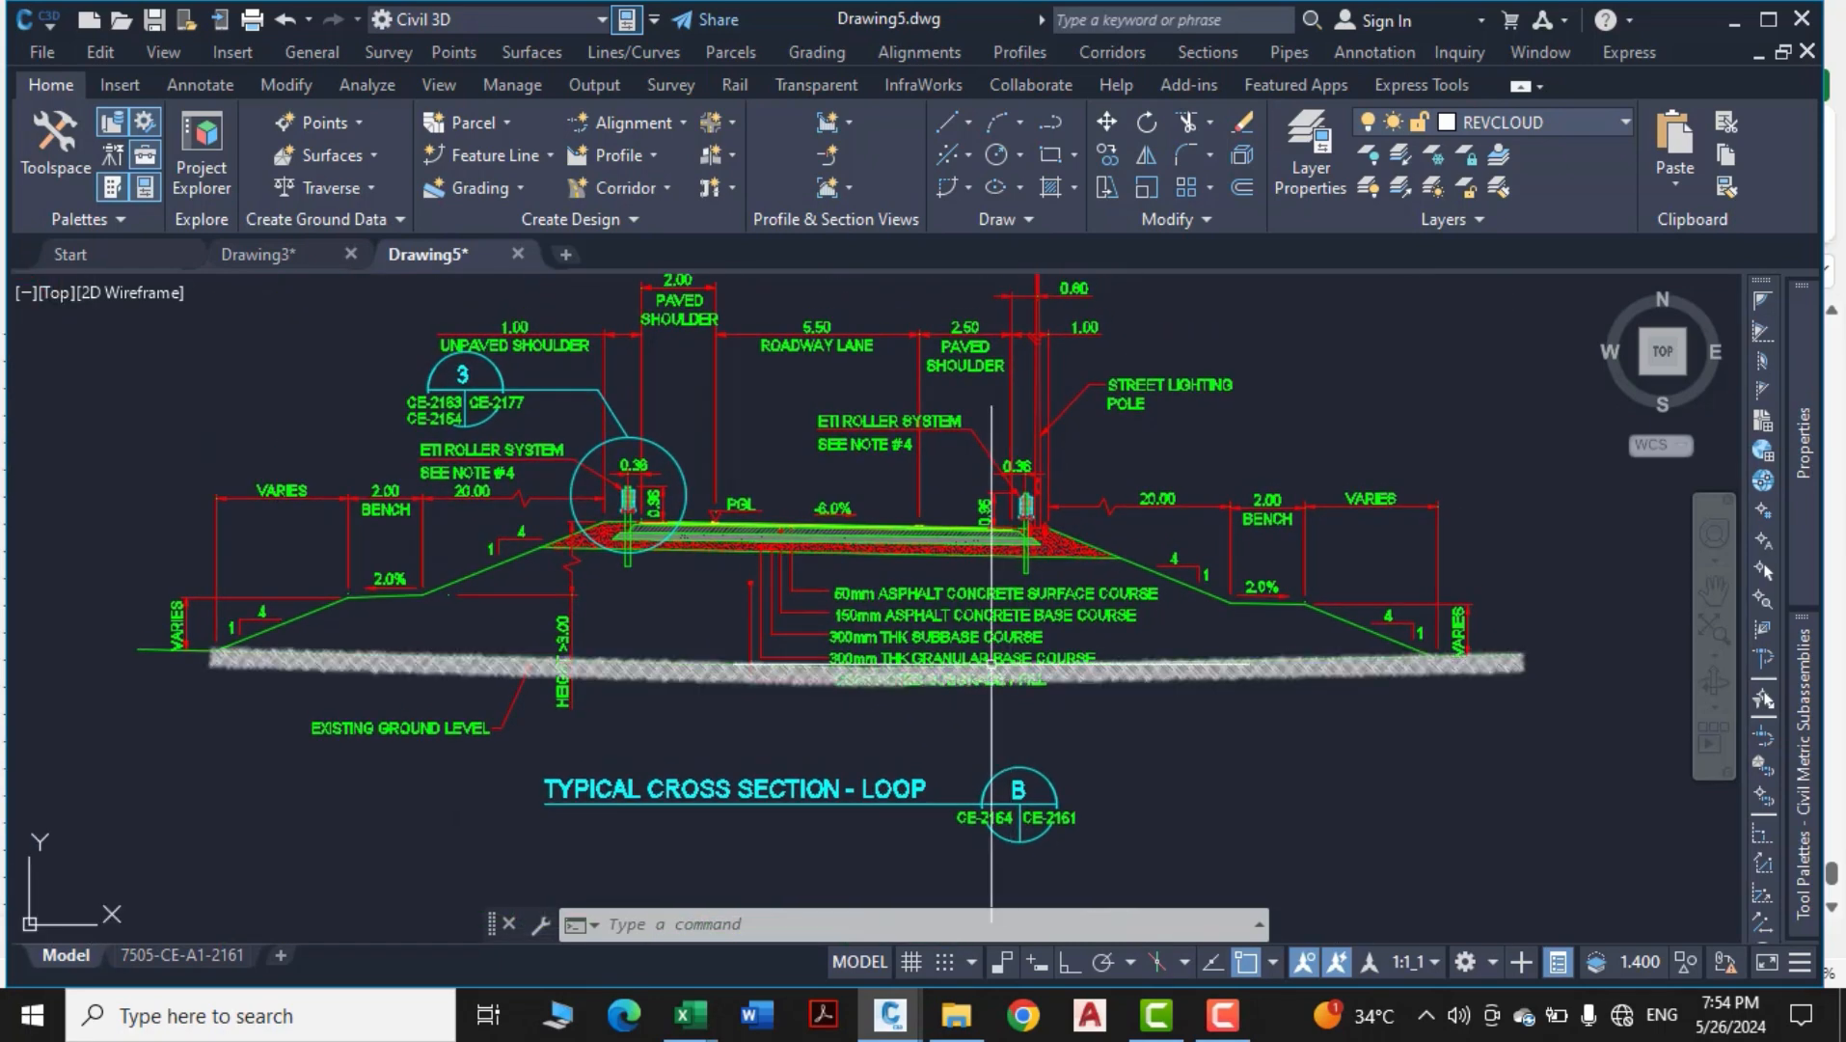
{"action": "middle_click_drag", "start_coordinate": [762, 797], "coordinate": [1432, 652]}
{"action": "scroll", "coordinate": [1432, 652], "scroll_direction": "down", "scroll_amount": 3}
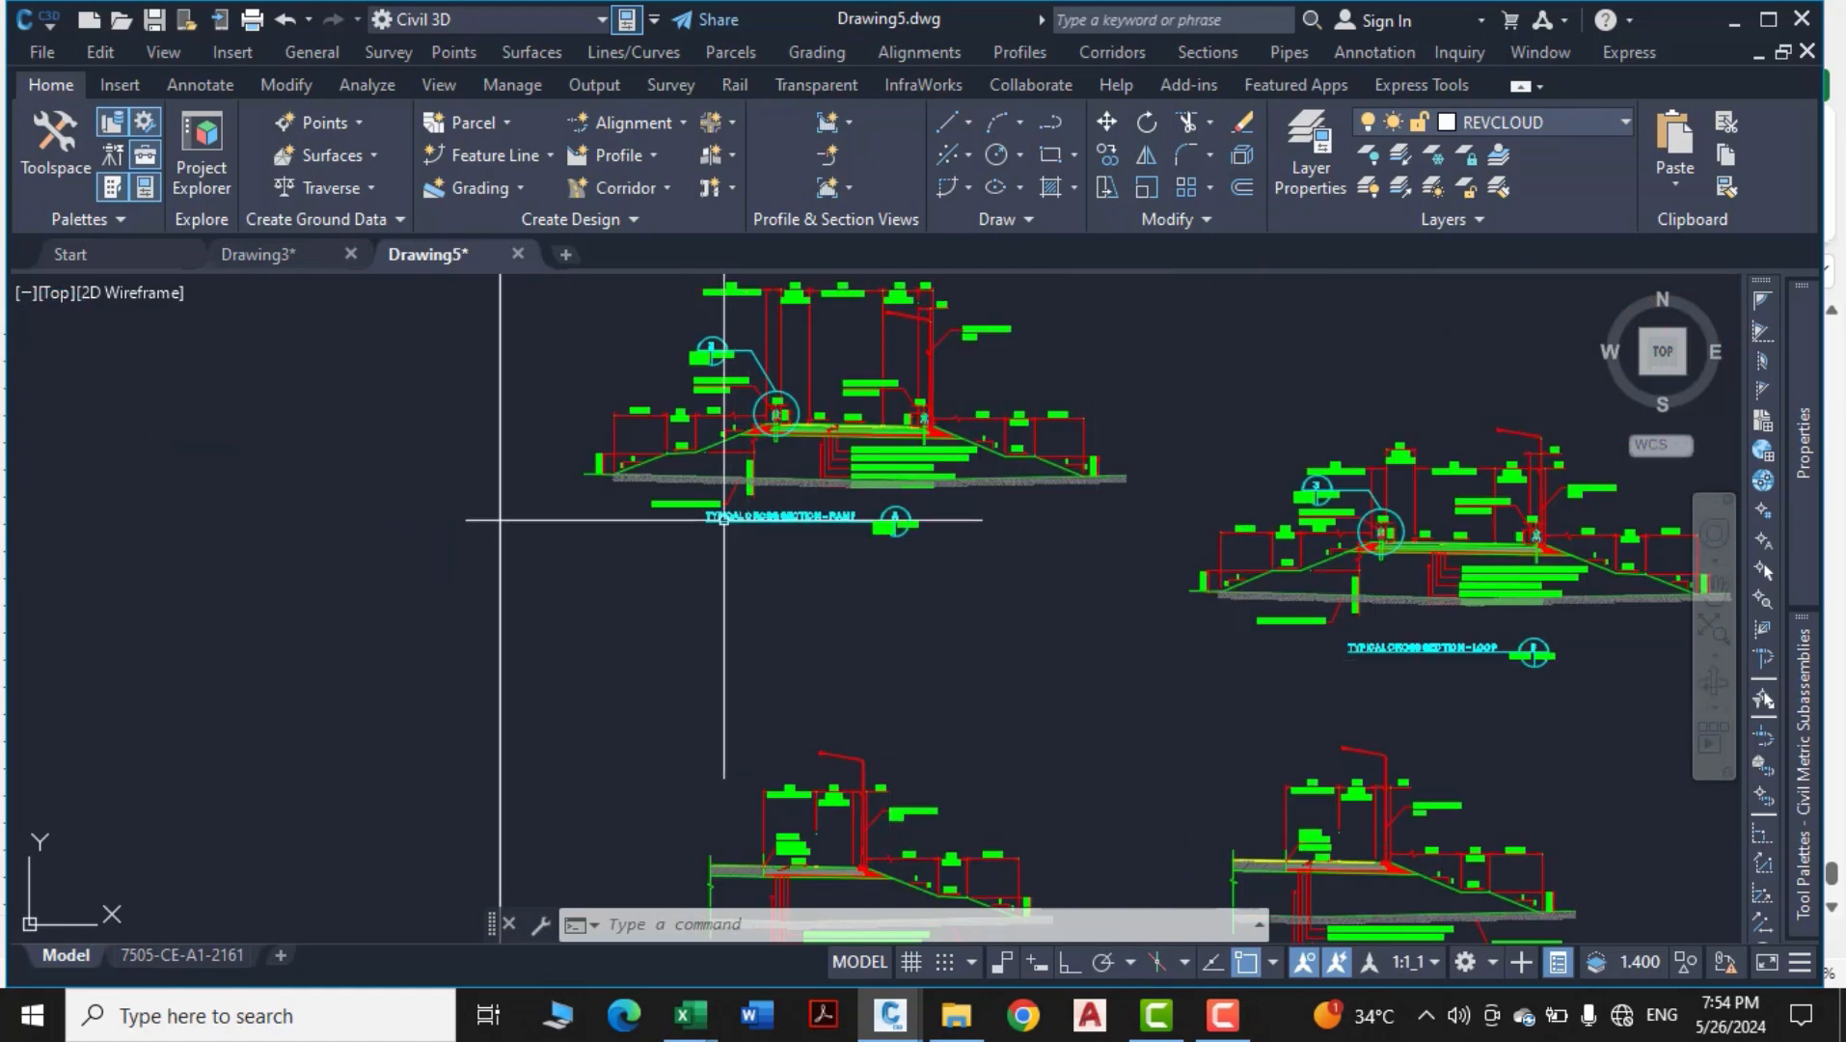
{"action": "scroll", "coordinate": [721, 519], "scroll_direction": "up", "scroll_amount": 4}
{"action": "middle_click_drag", "start_coordinate": [1028, 617], "coordinate": [778, 874]}
{"action": "scroll", "coordinate": [836, 618], "scroll_direction": "down", "scroll_amount": 4}
{"action": "middle_click_drag", "start_coordinate": [1085, 704], "coordinate": [424, 676]}
{"action": "scroll", "coordinate": [1342, 759], "scroll_direction": "up", "scroll_amount": 4}
{"action": "middle_click_drag", "start_coordinate": [1372, 807], "coordinate": [1157, 679]}
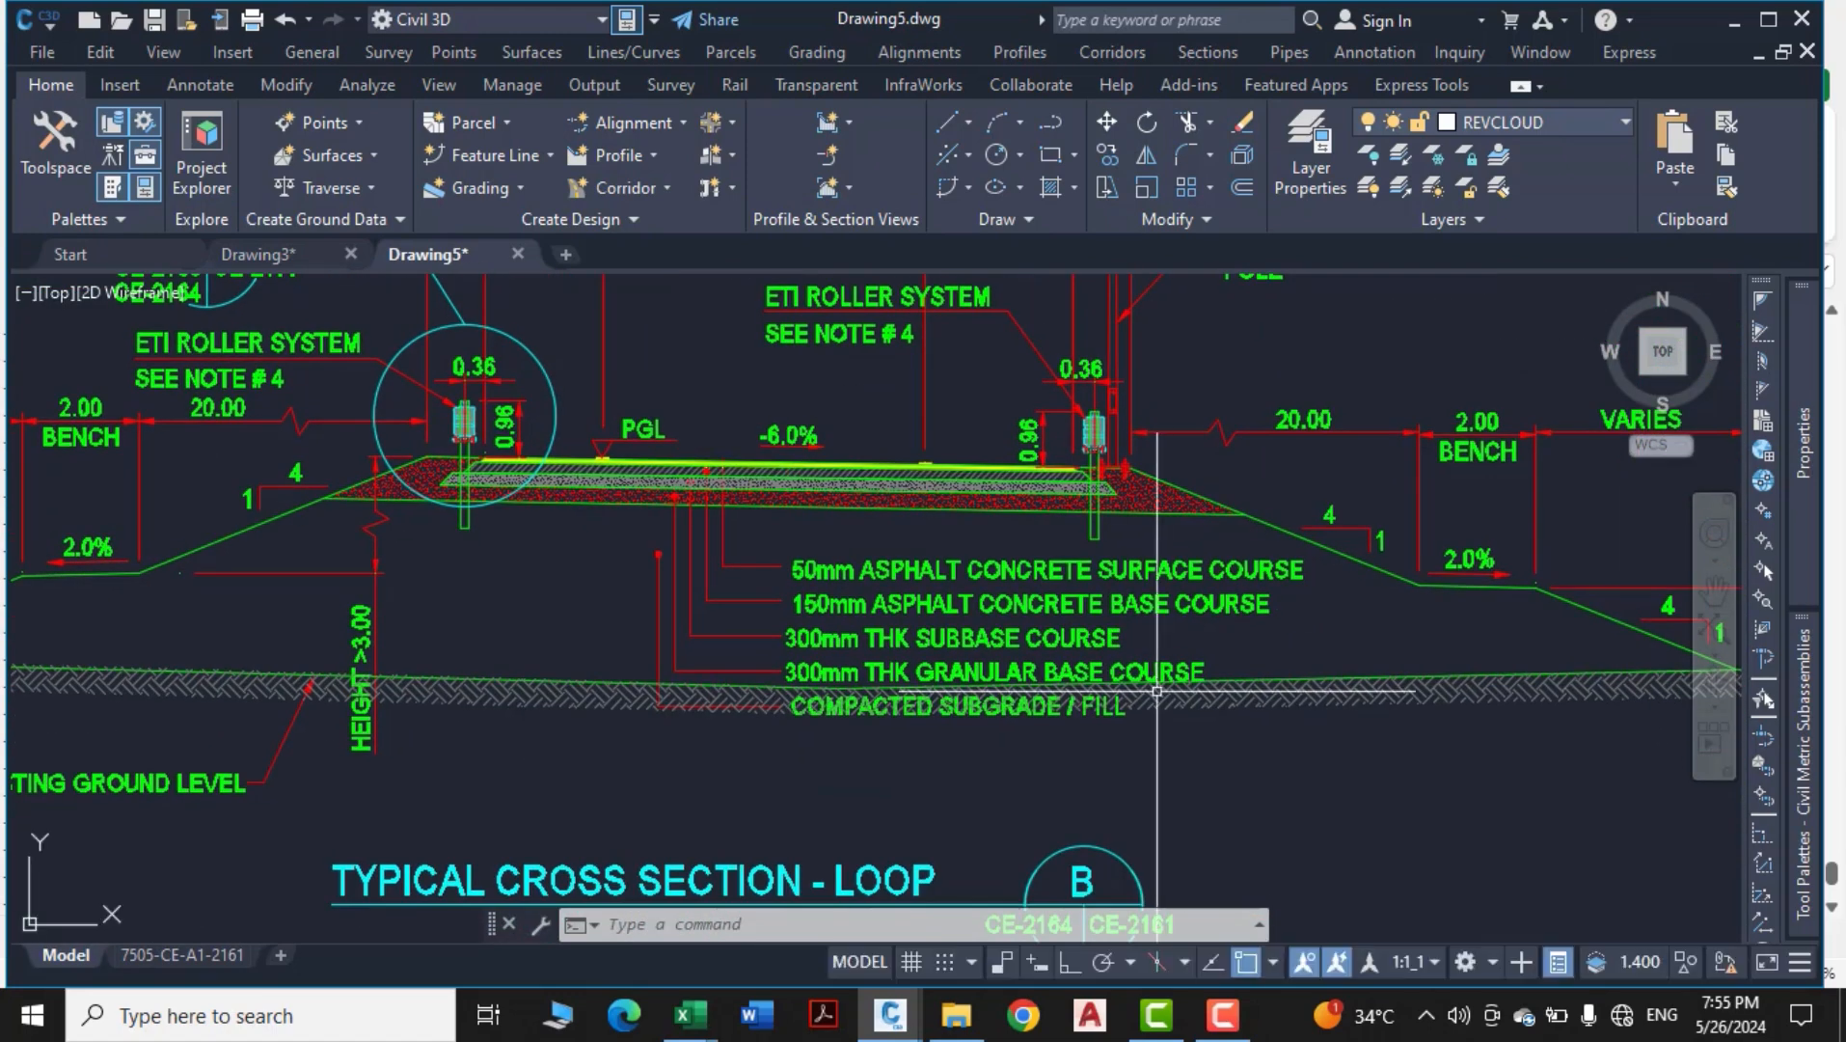
{"action": "scroll", "coordinate": [1156, 678], "scroll_direction": "down", "scroll_amount": 2}
{"action": "middle_click_drag", "start_coordinate": [928, 674], "coordinate": [941, 742]}
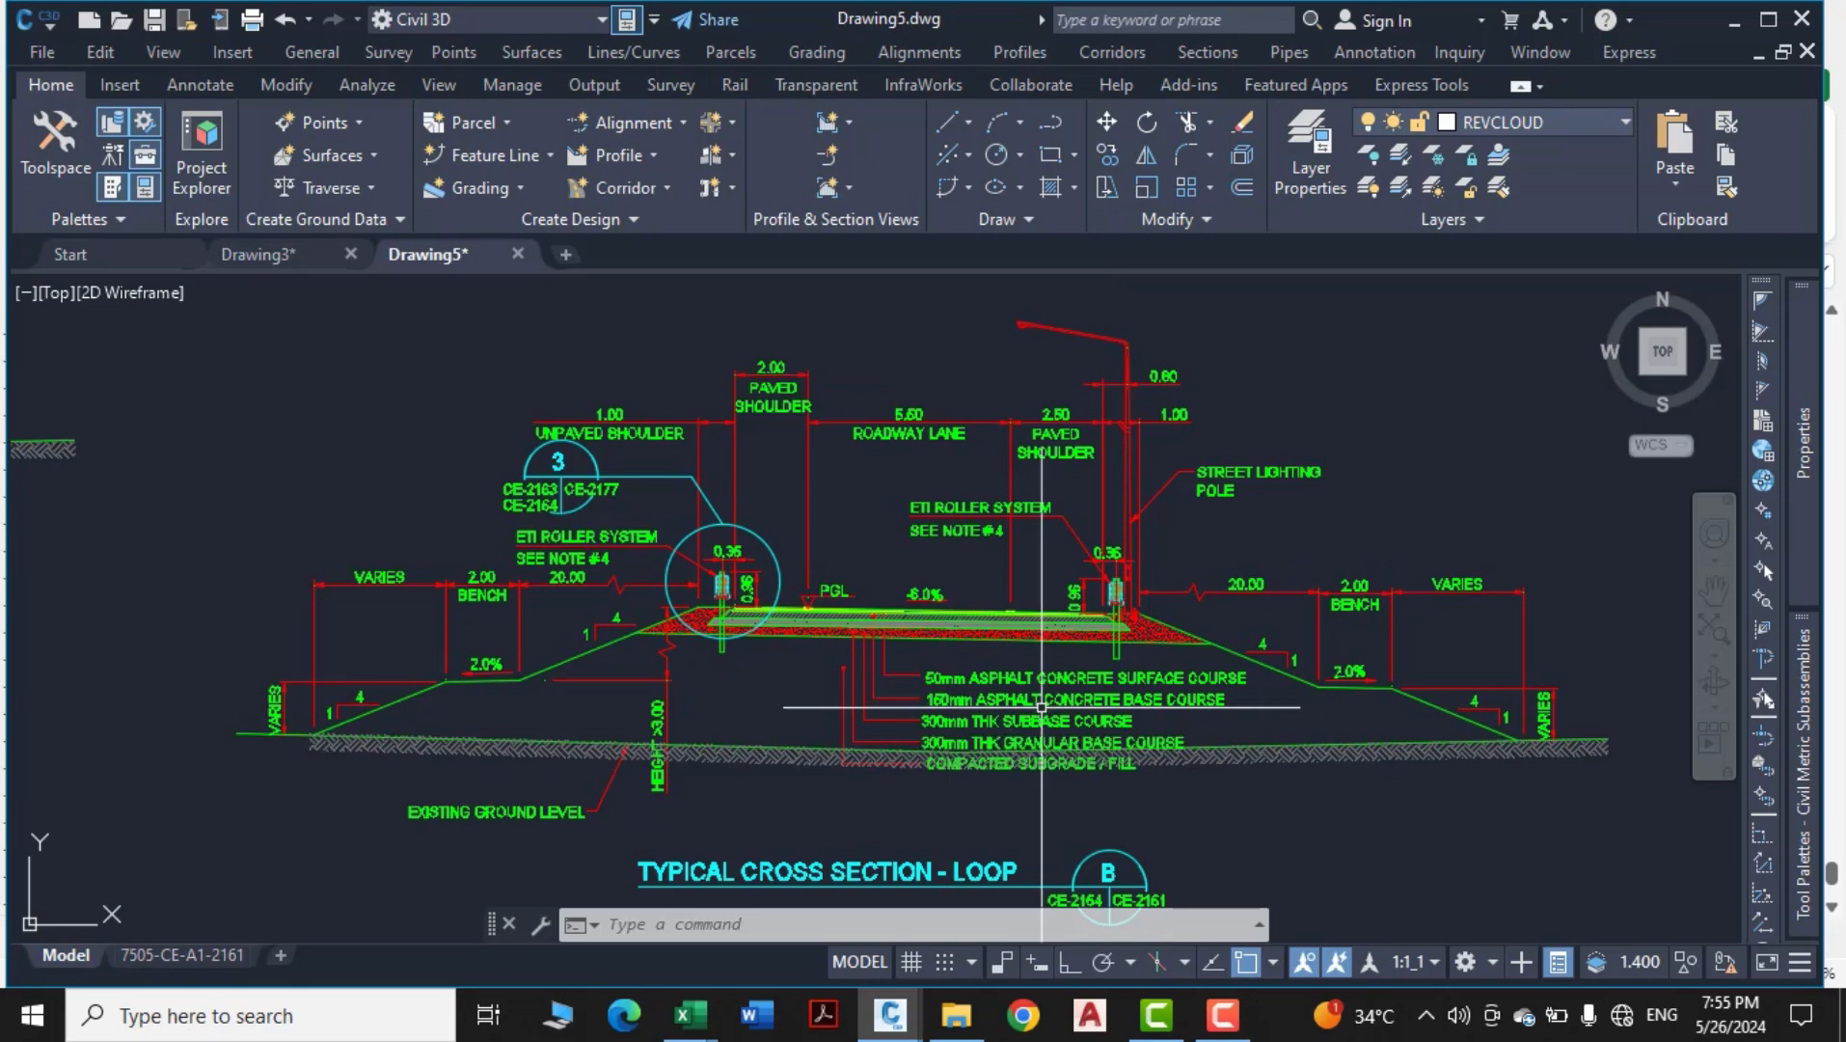
Examine the loop section's lane and shoulder widths, the street lighting pole, the roller barrier and the pavement edge
{"action": "scroll", "coordinate": [776, 390], "scroll_direction": "up", "scroll_amount": 2}
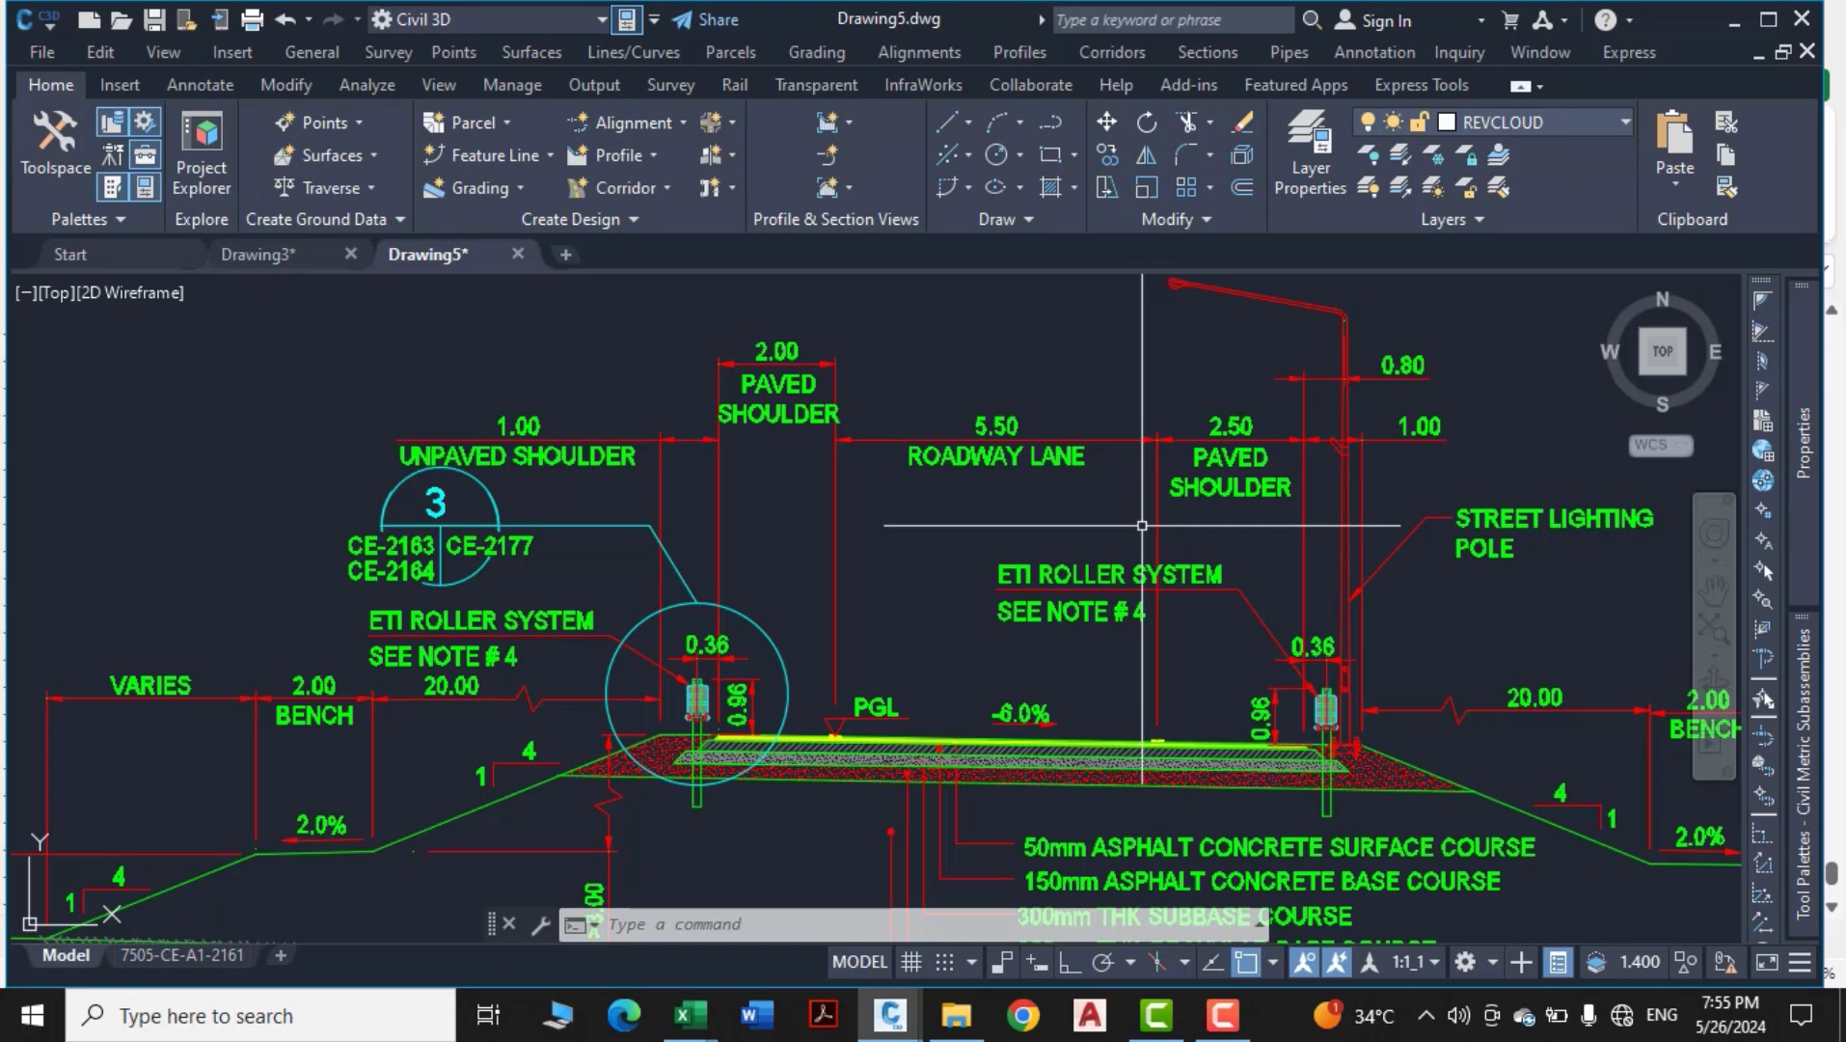
{"action": "scroll", "coordinate": [1226, 516], "scroll_direction": "up", "scroll_amount": 2}
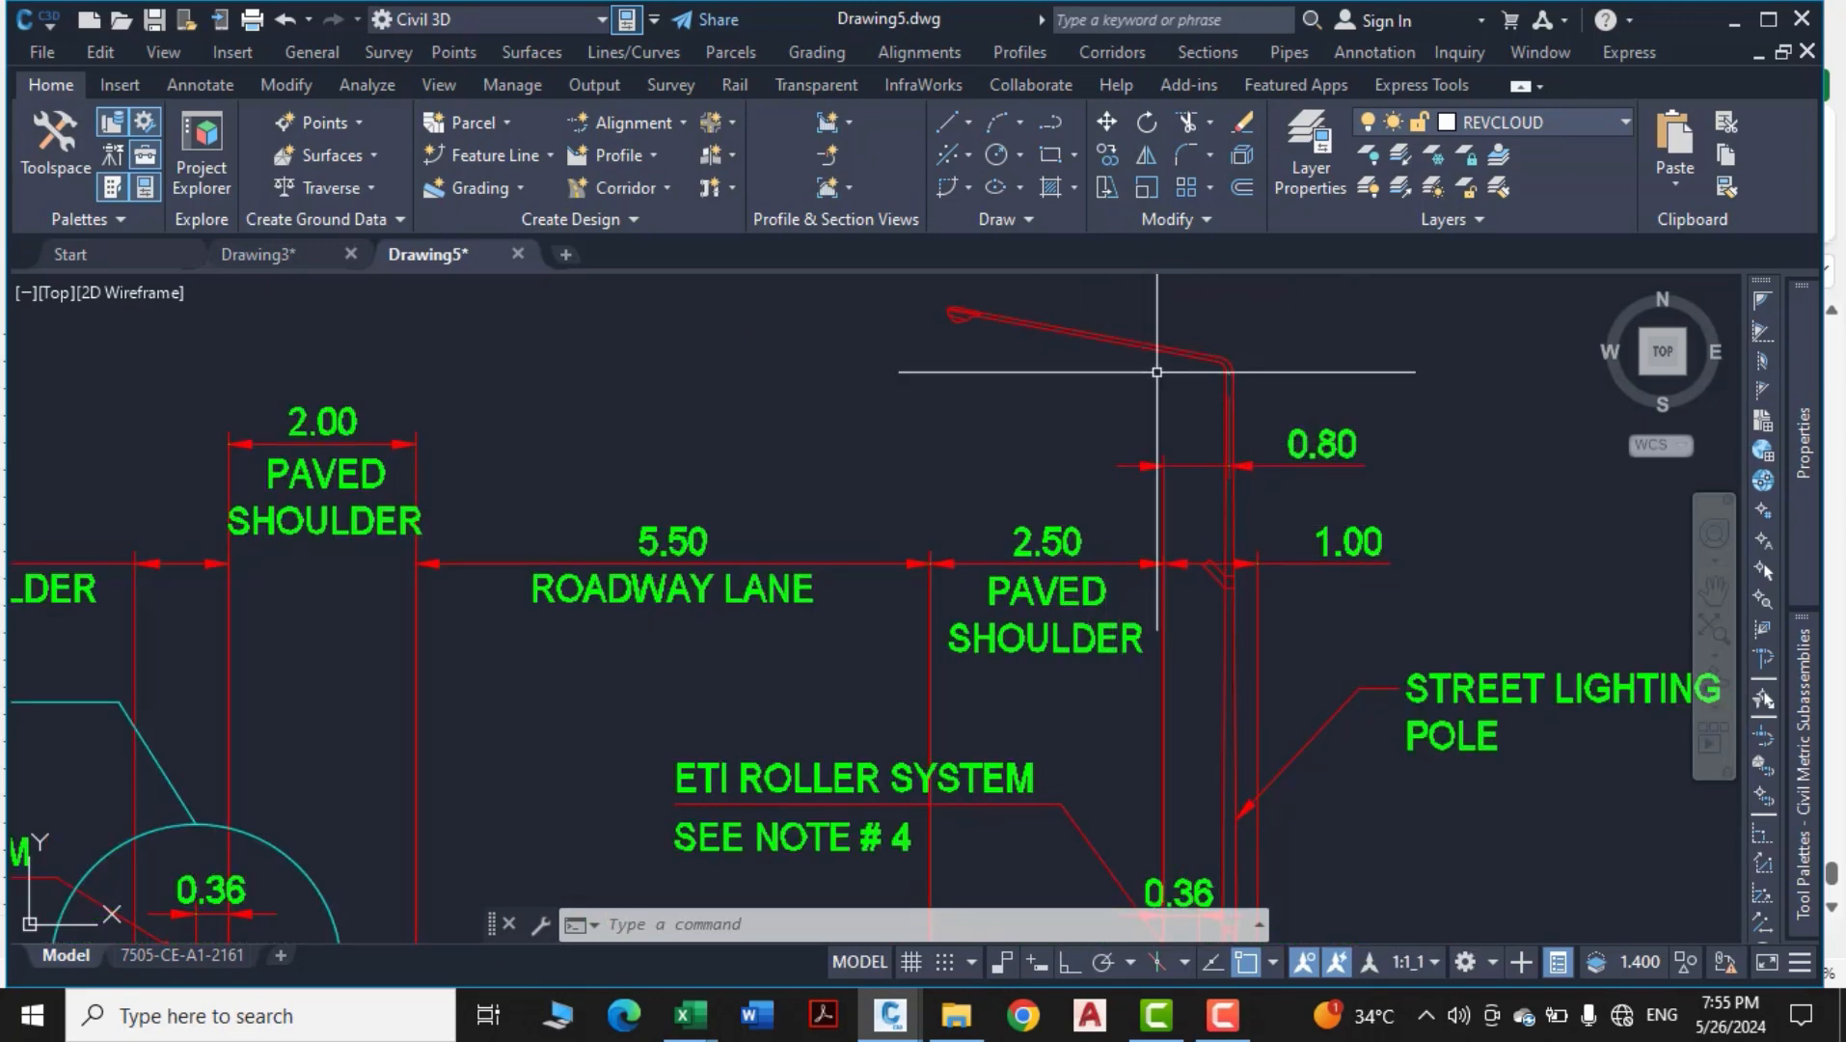
{"action": "middle_click_drag", "start_coordinate": [1215, 688], "coordinate": [1158, 336]}
{"action": "scroll", "coordinate": [1153, 729], "scroll_direction": "up", "scroll_amount": 2}
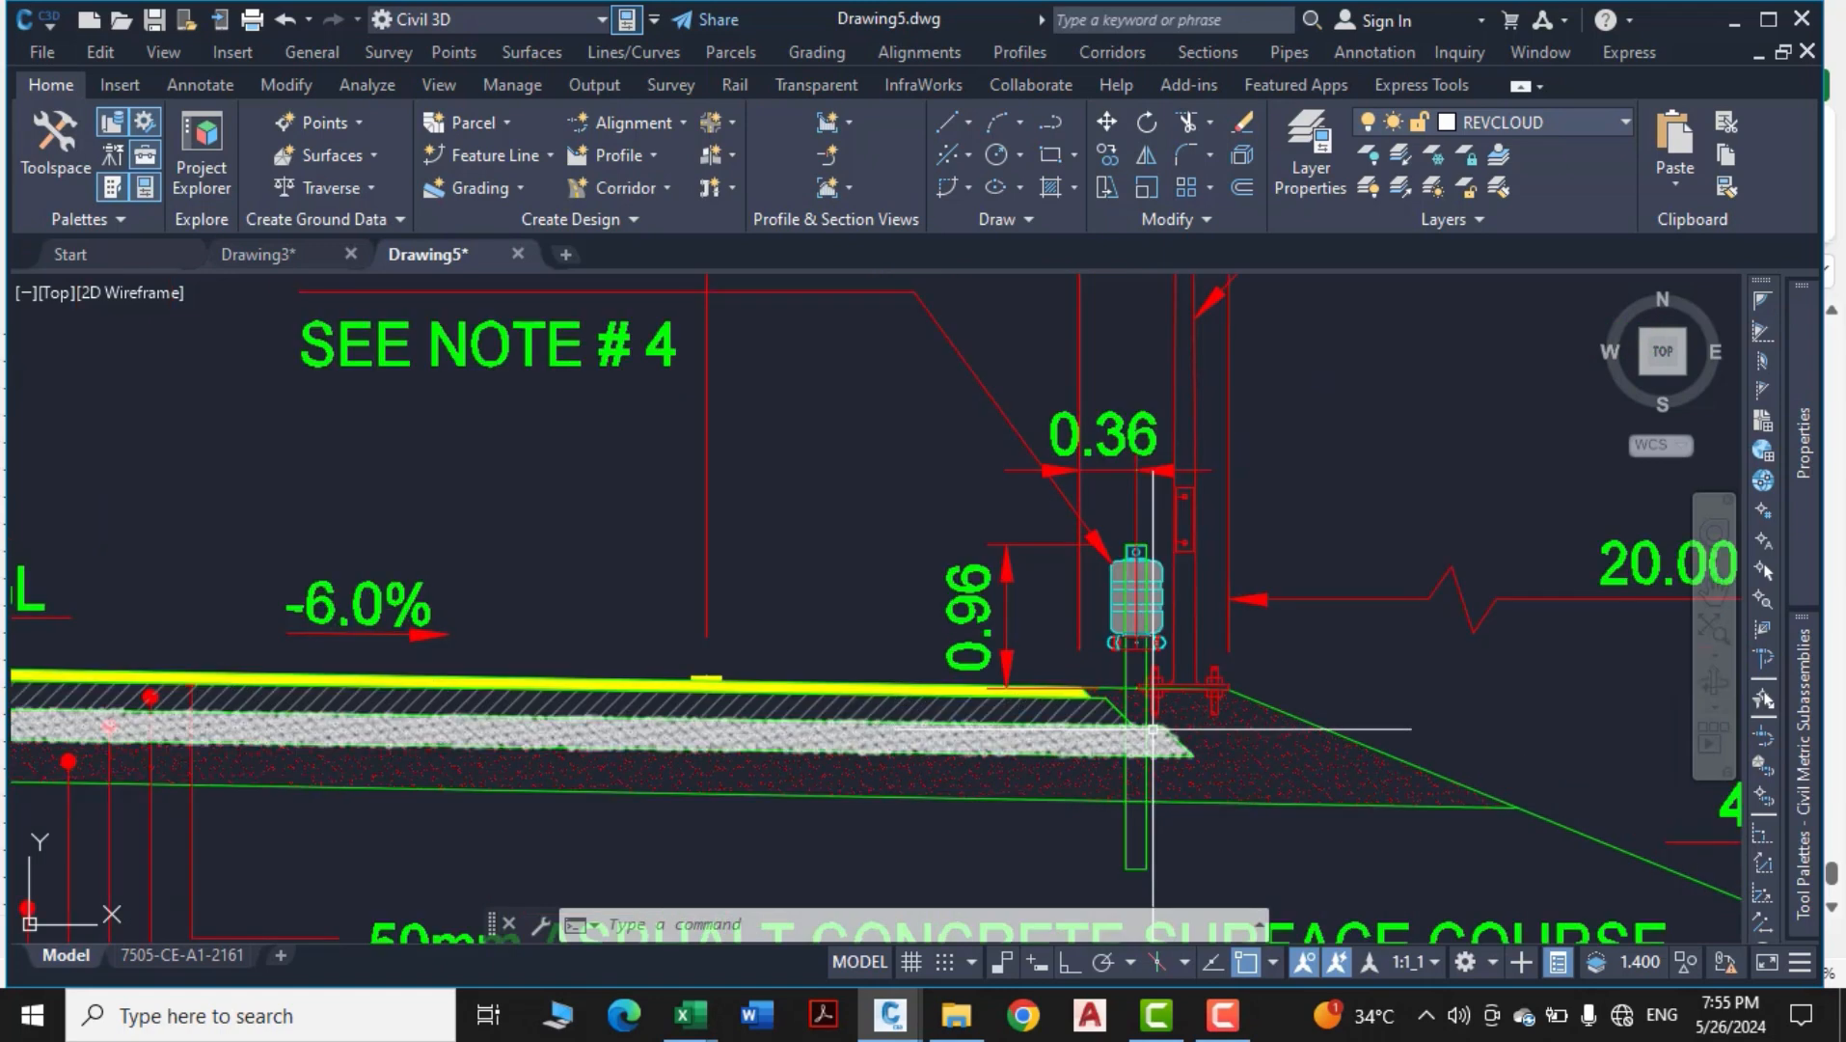
{"action": "scroll", "coordinate": [1148, 729], "scroll_direction": "up", "scroll_amount": 2}
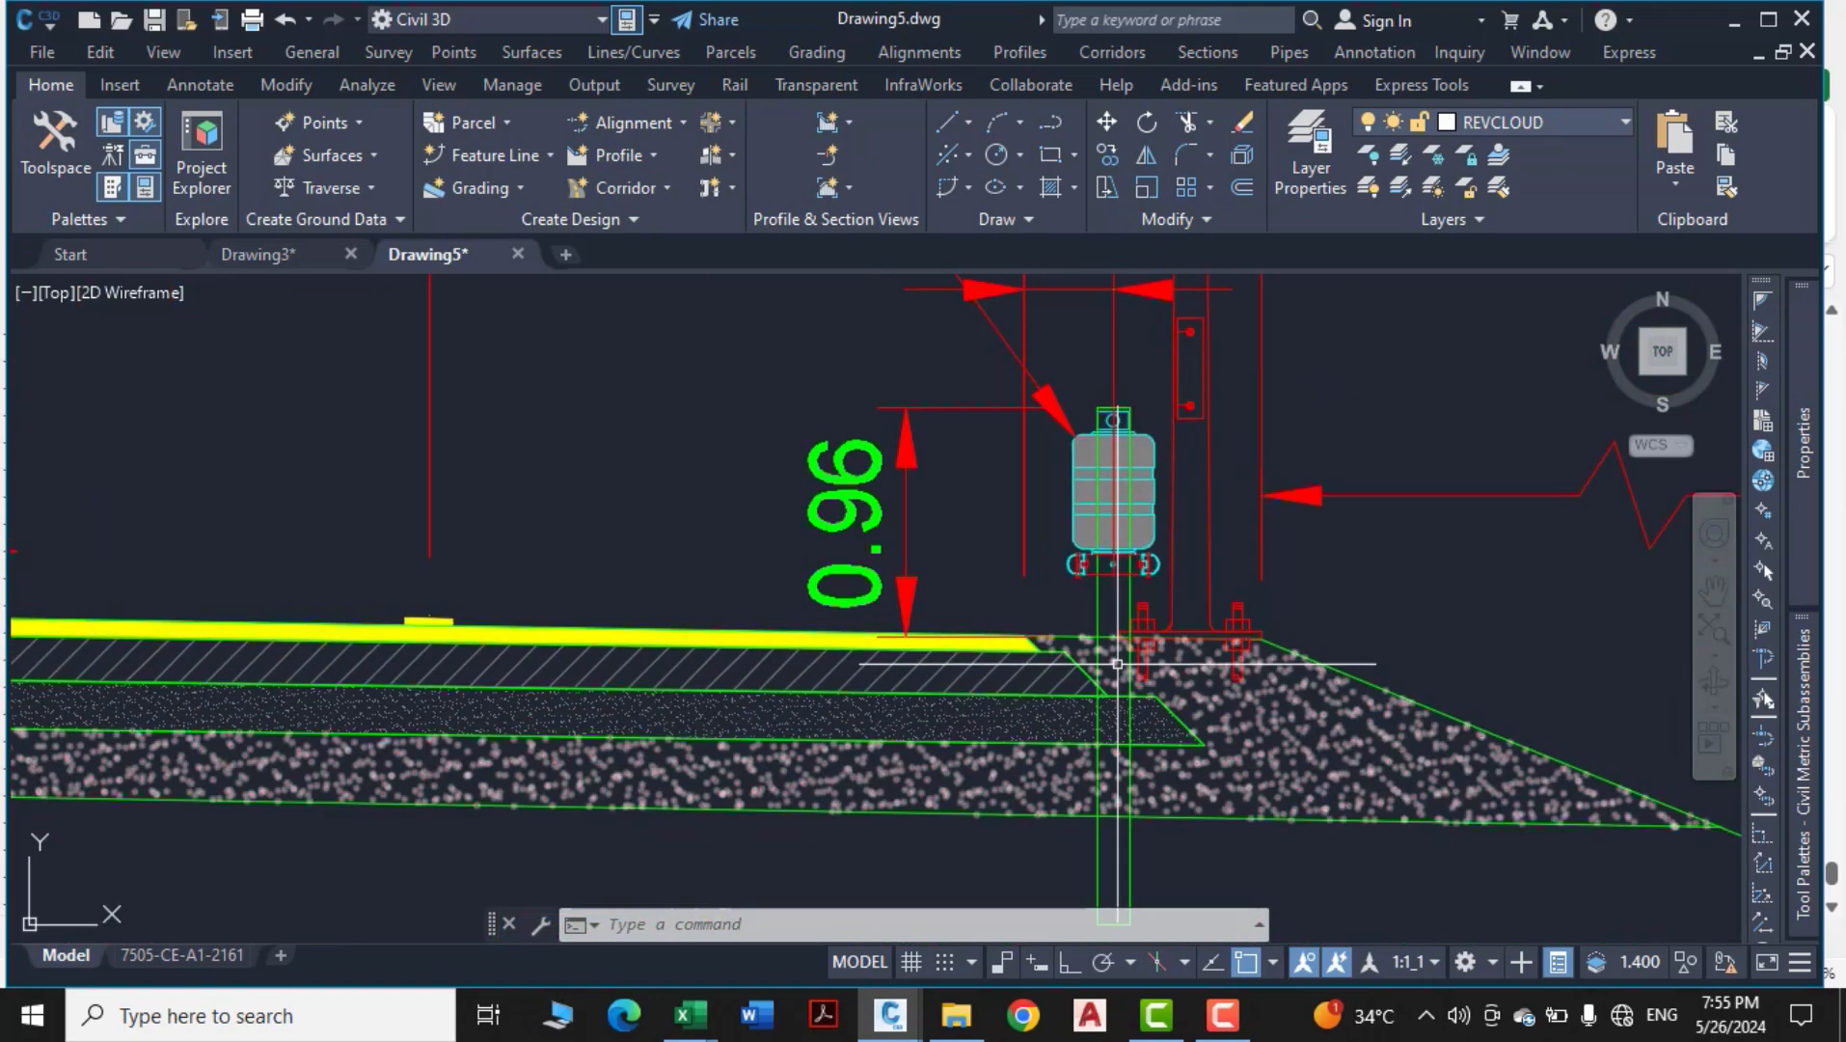
{"action": "scroll", "coordinate": [1116, 663], "scroll_direction": "down", "scroll_amount": 6}
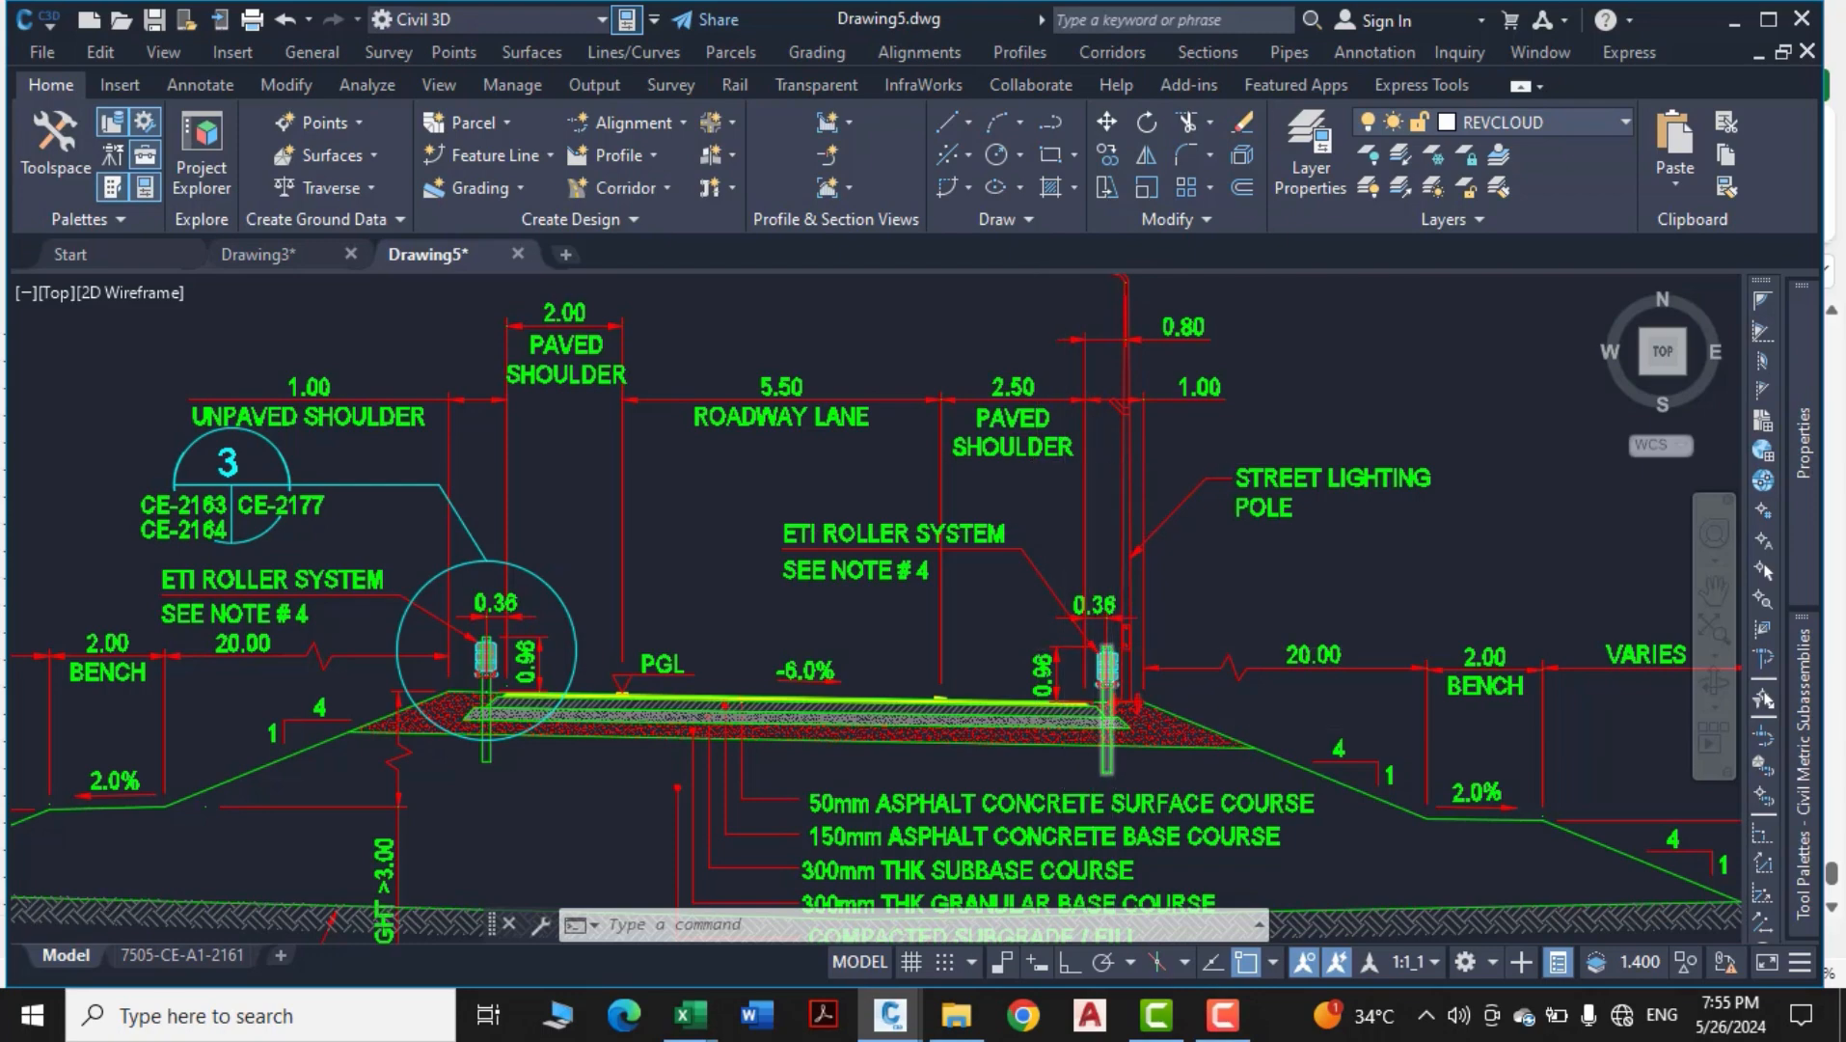
{"action": "scroll", "coordinate": [1100, 704], "scroll_direction": "up", "scroll_amount": 10}
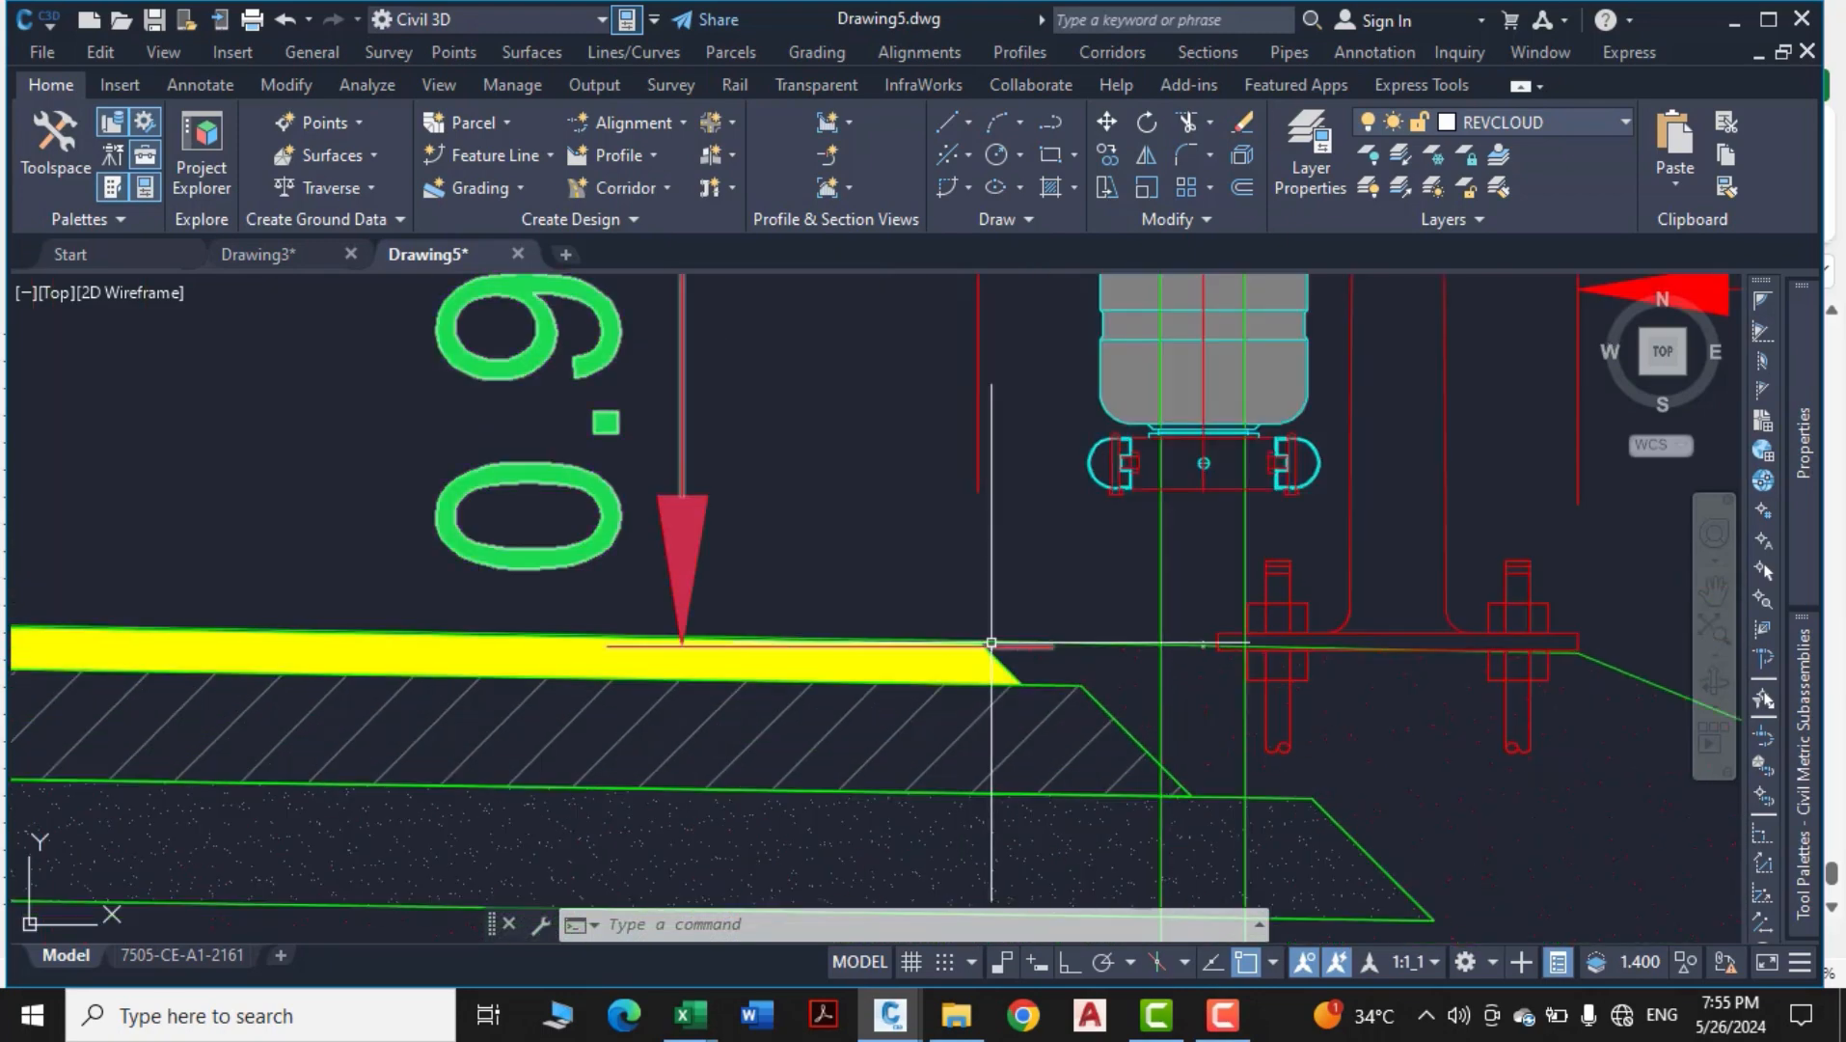
{"action": "scroll", "coordinate": [991, 642], "scroll_direction": "down", "scroll_amount": 8}
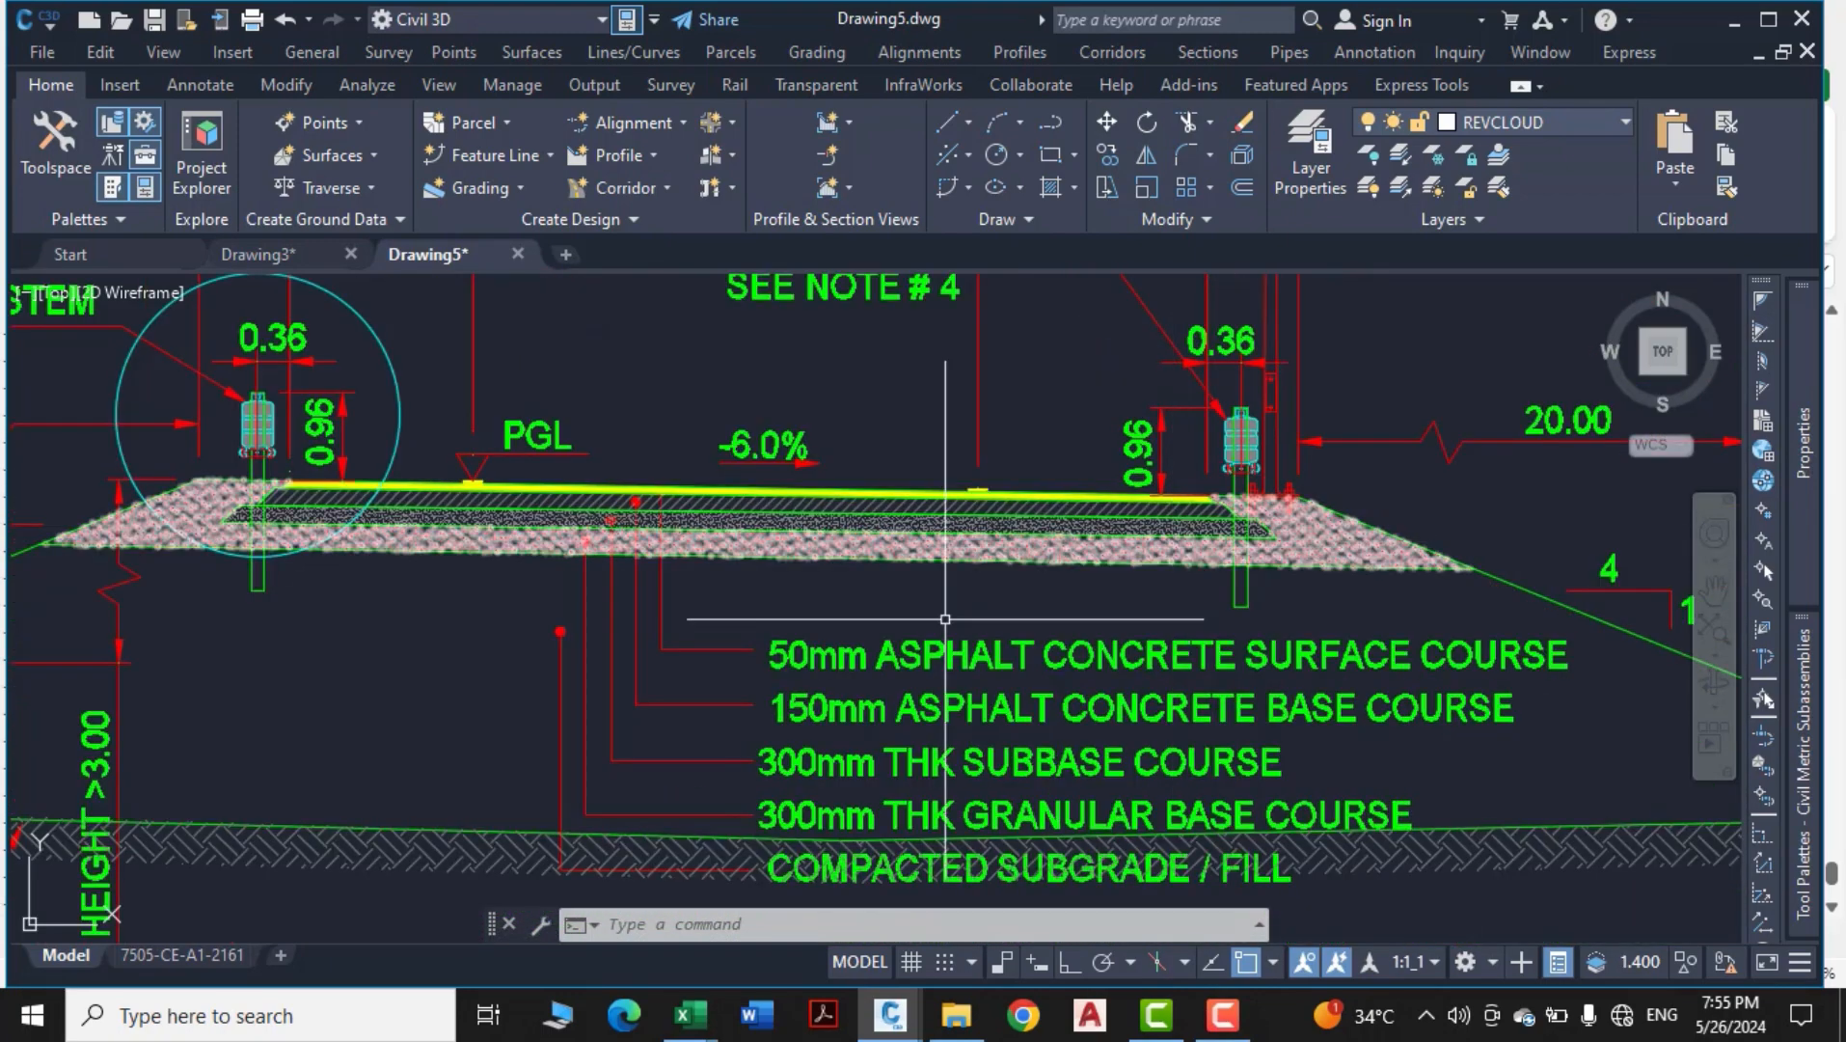
Examine the loop section's pavement layer callouts, compacted subgrade and the right-hand side slope down to the bench
{"action": "middle_click_drag", "start_coordinate": [1154, 656], "coordinate": [1161, 676]}
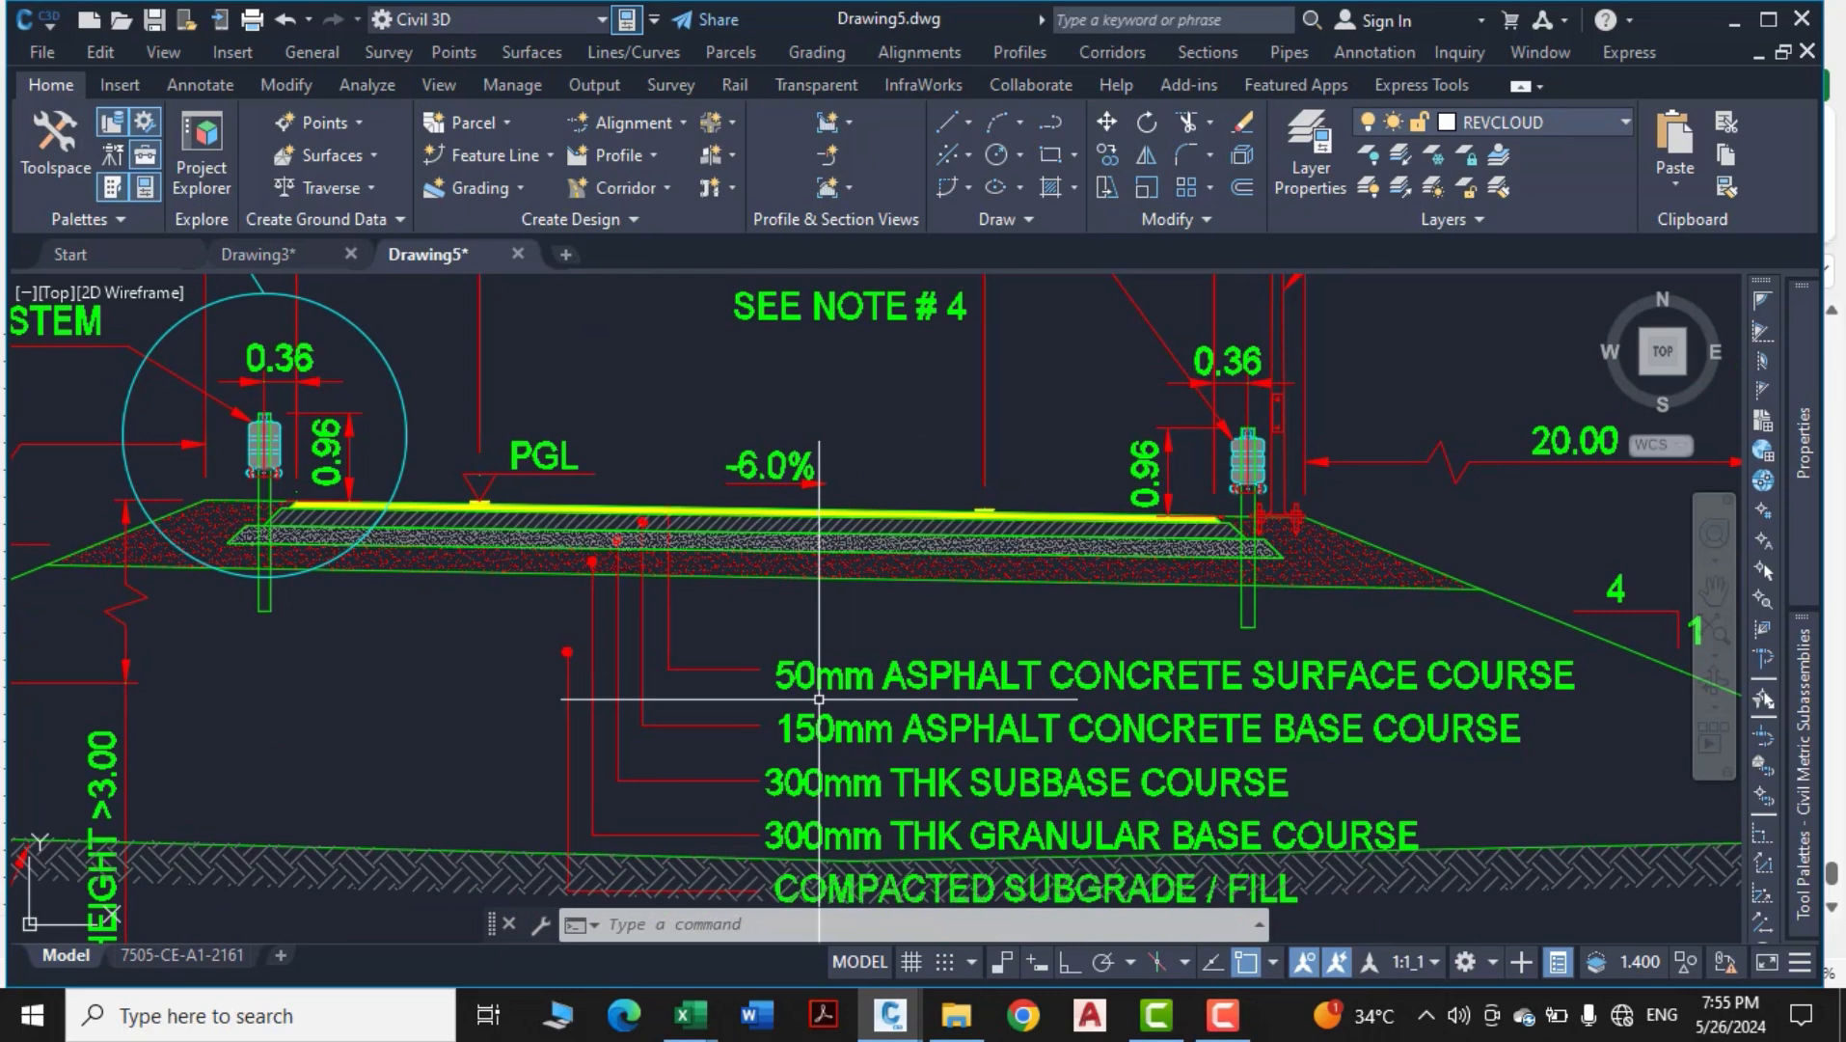
{"action": "scroll", "coordinate": [799, 714], "scroll_direction": "down", "scroll_amount": 2}
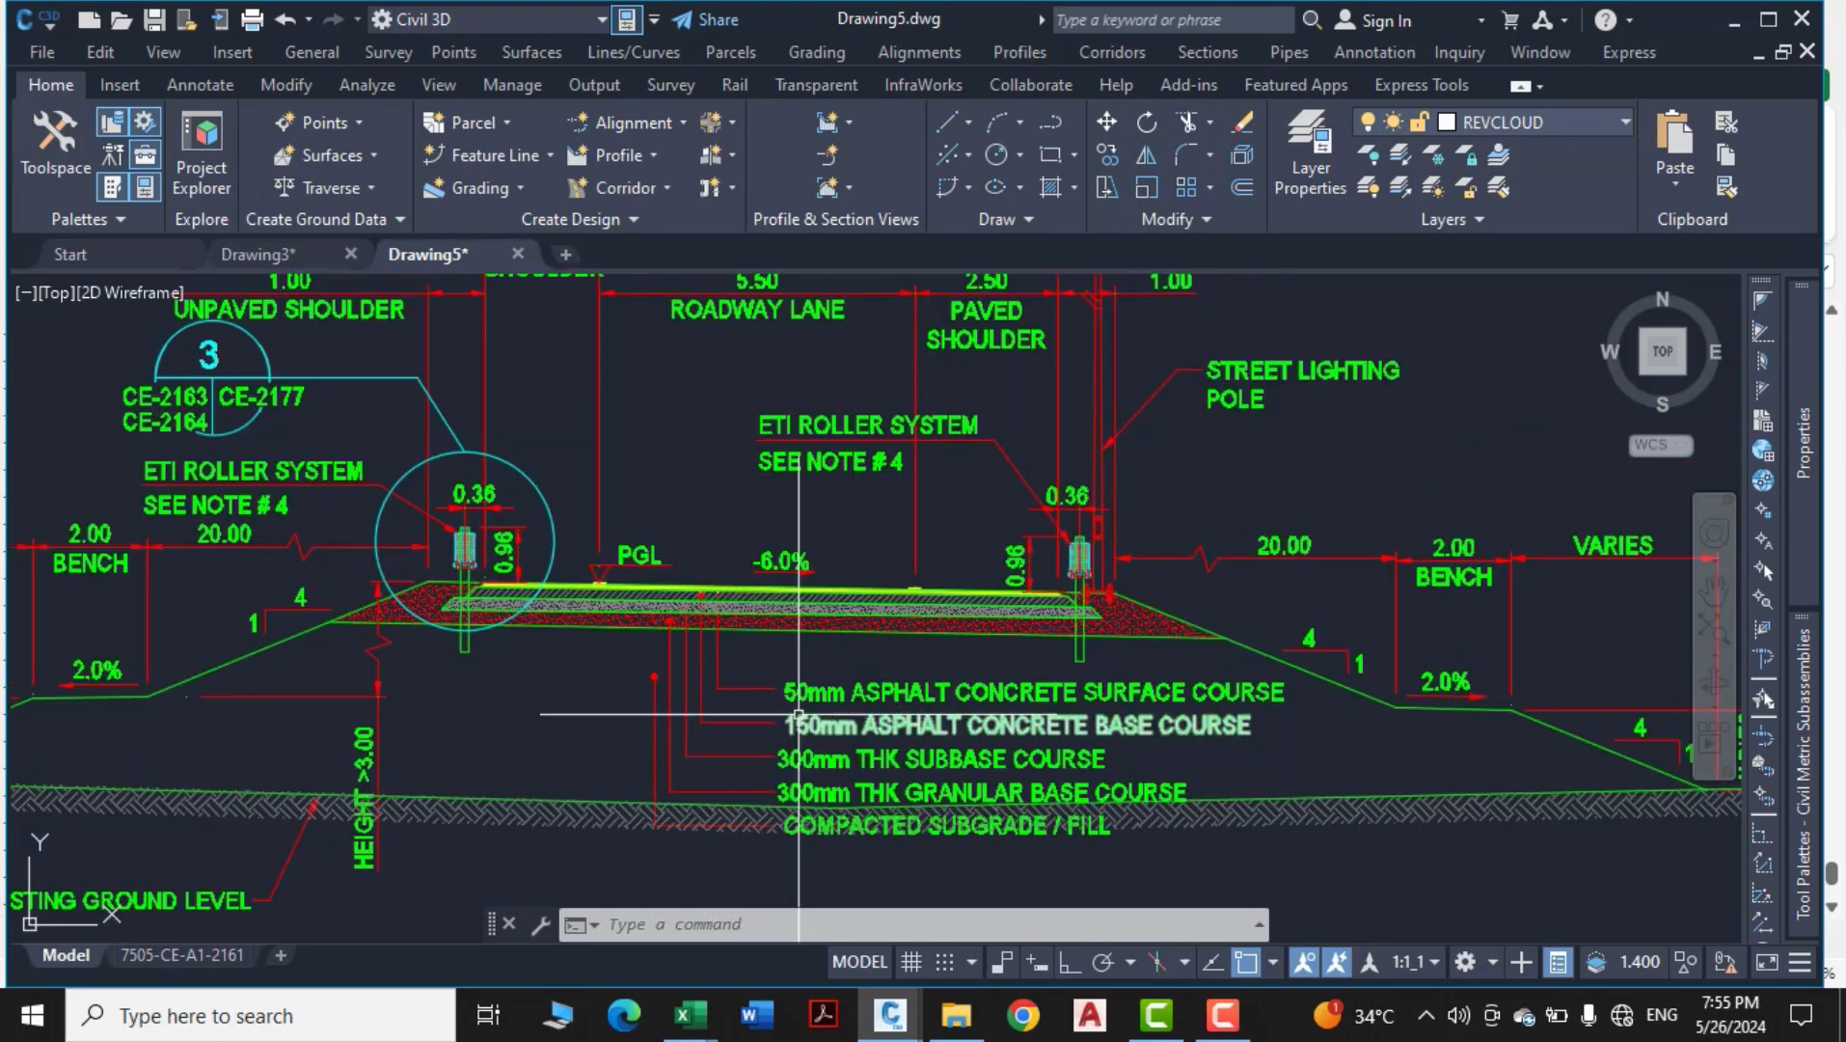
{"action": "middle_click_drag", "start_coordinate": [799, 715], "coordinate": [796, 737]}
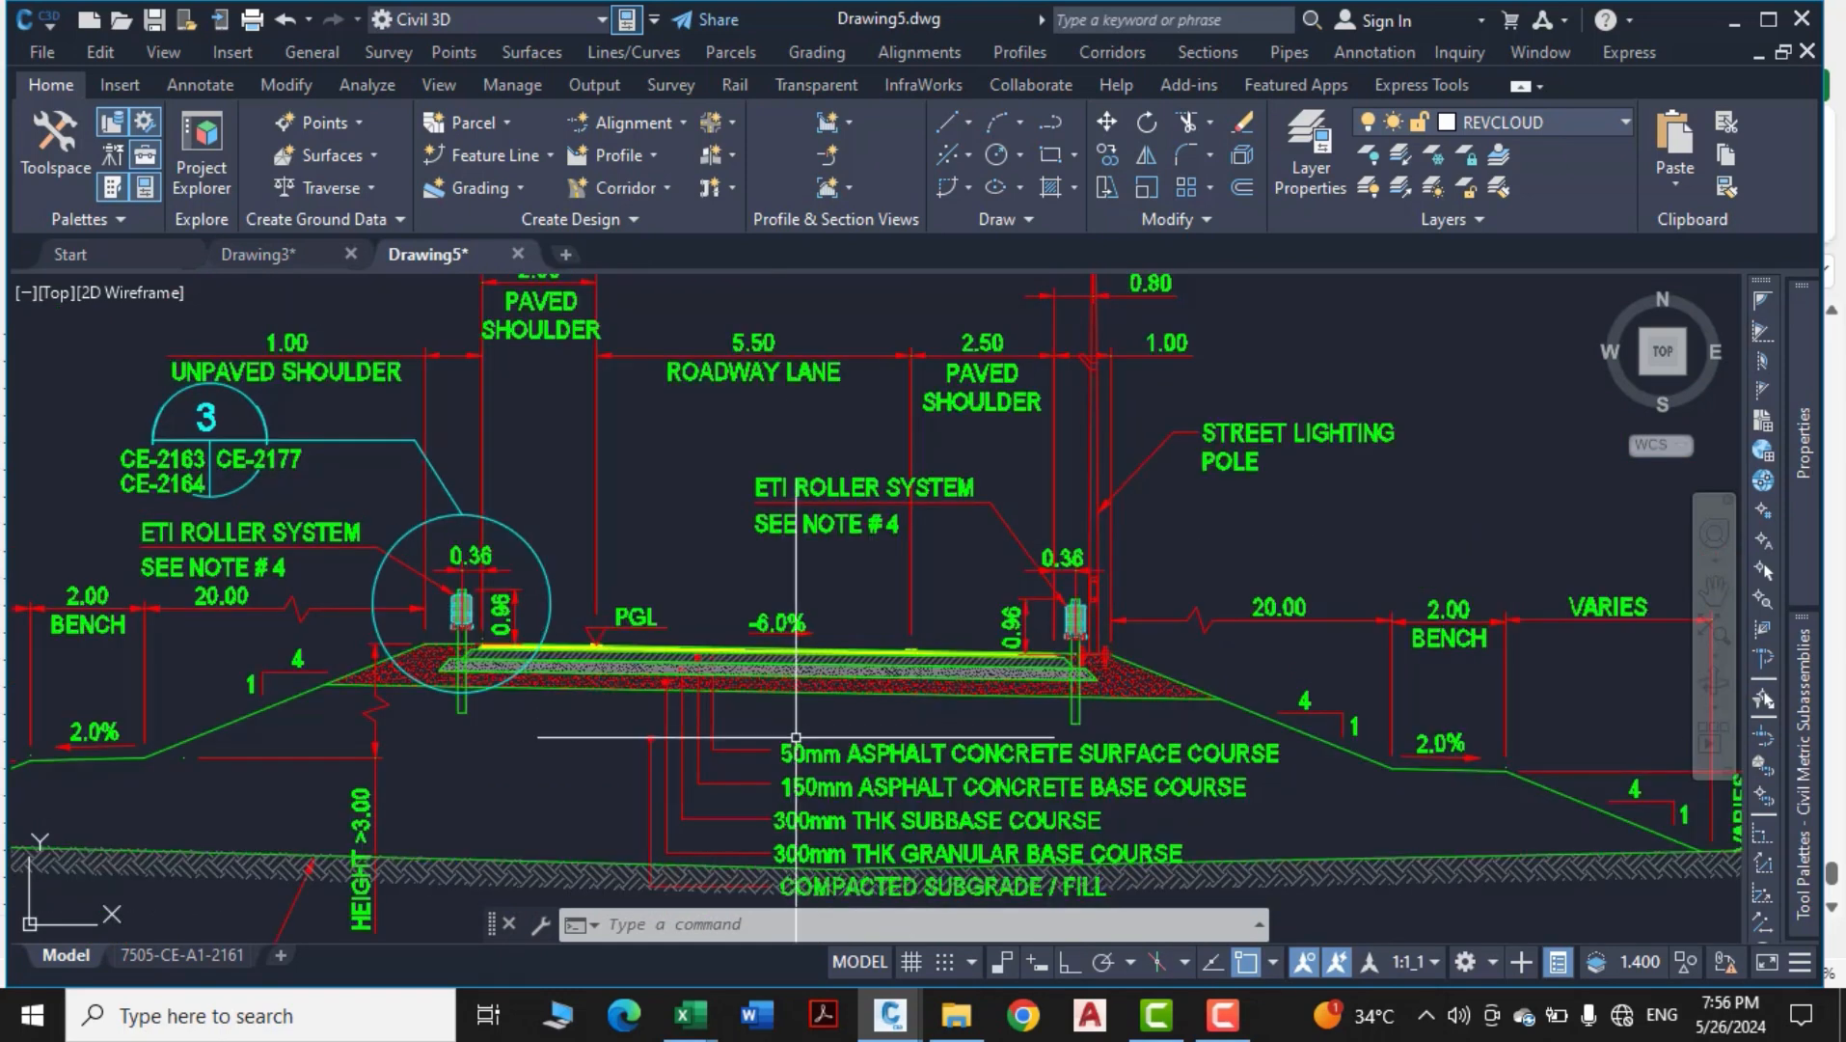
{"action": "scroll", "coordinate": [1403, 743], "scroll_direction": "up", "scroll_amount": 2}
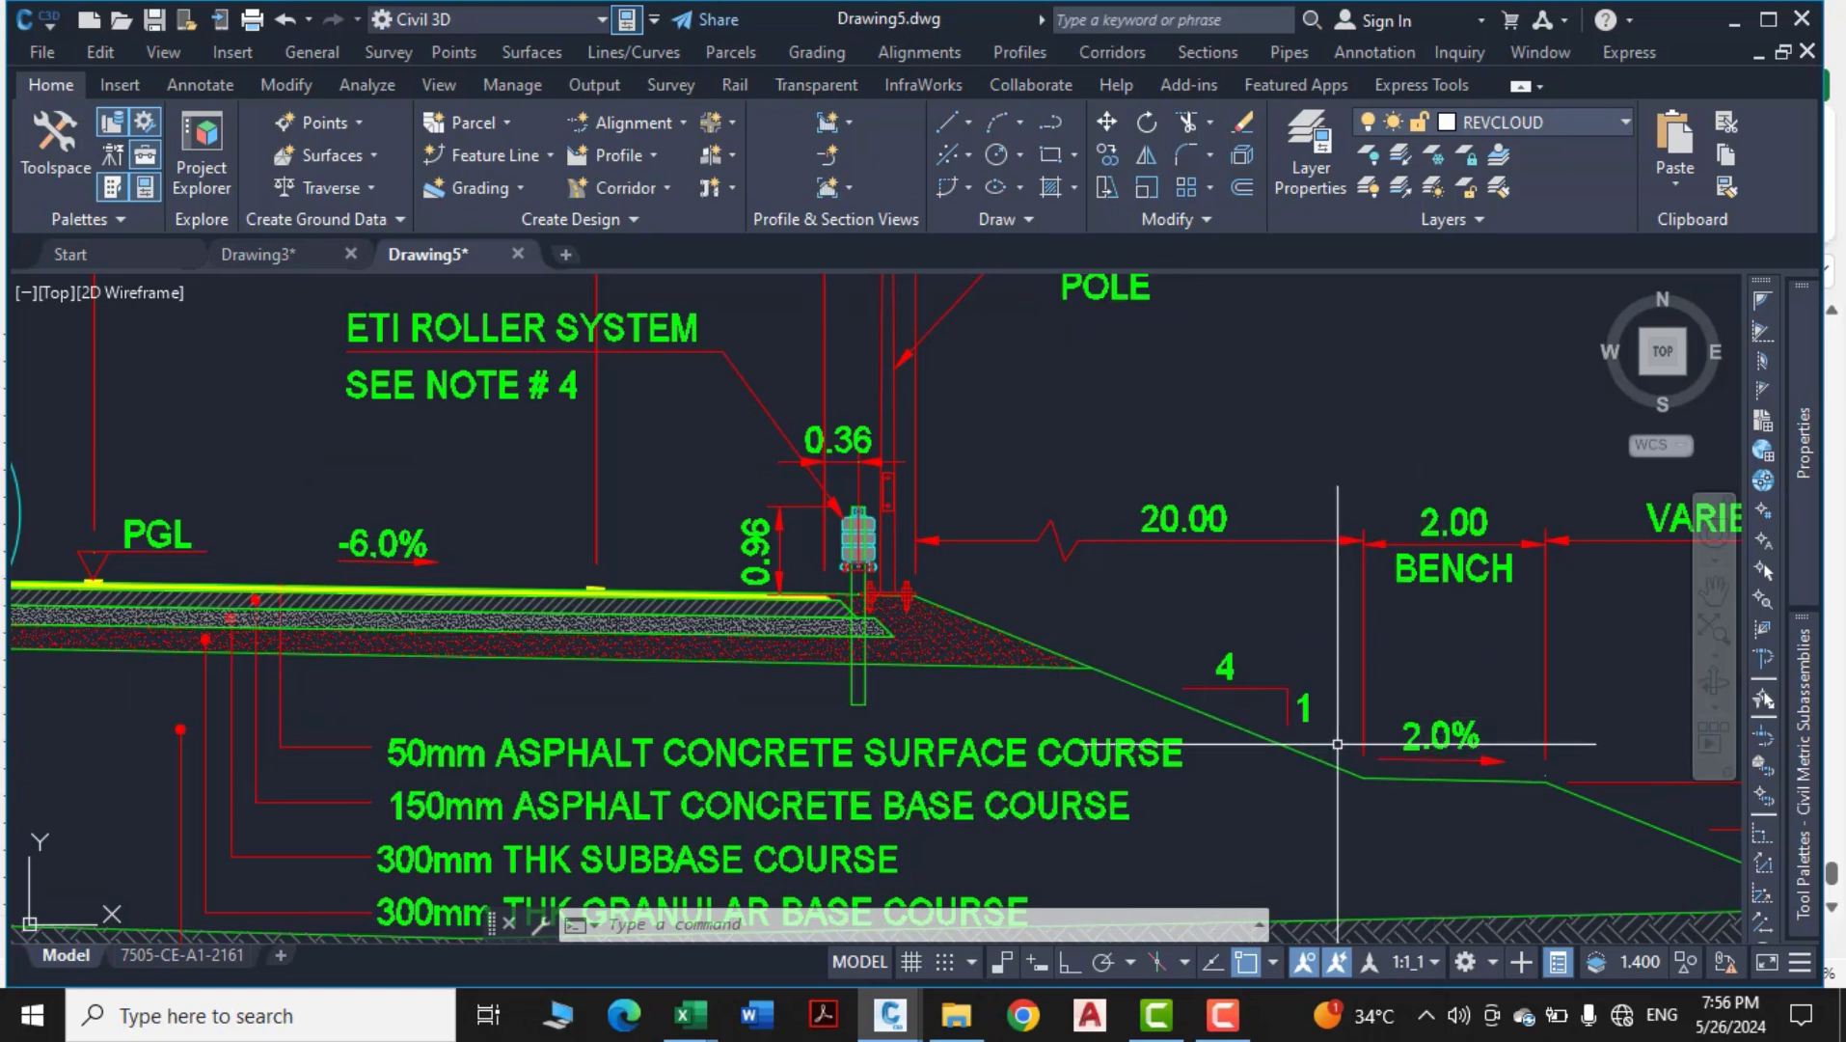
{"action": "middle_click_drag", "start_coordinate": [1299, 840], "coordinate": [1276, 759]}
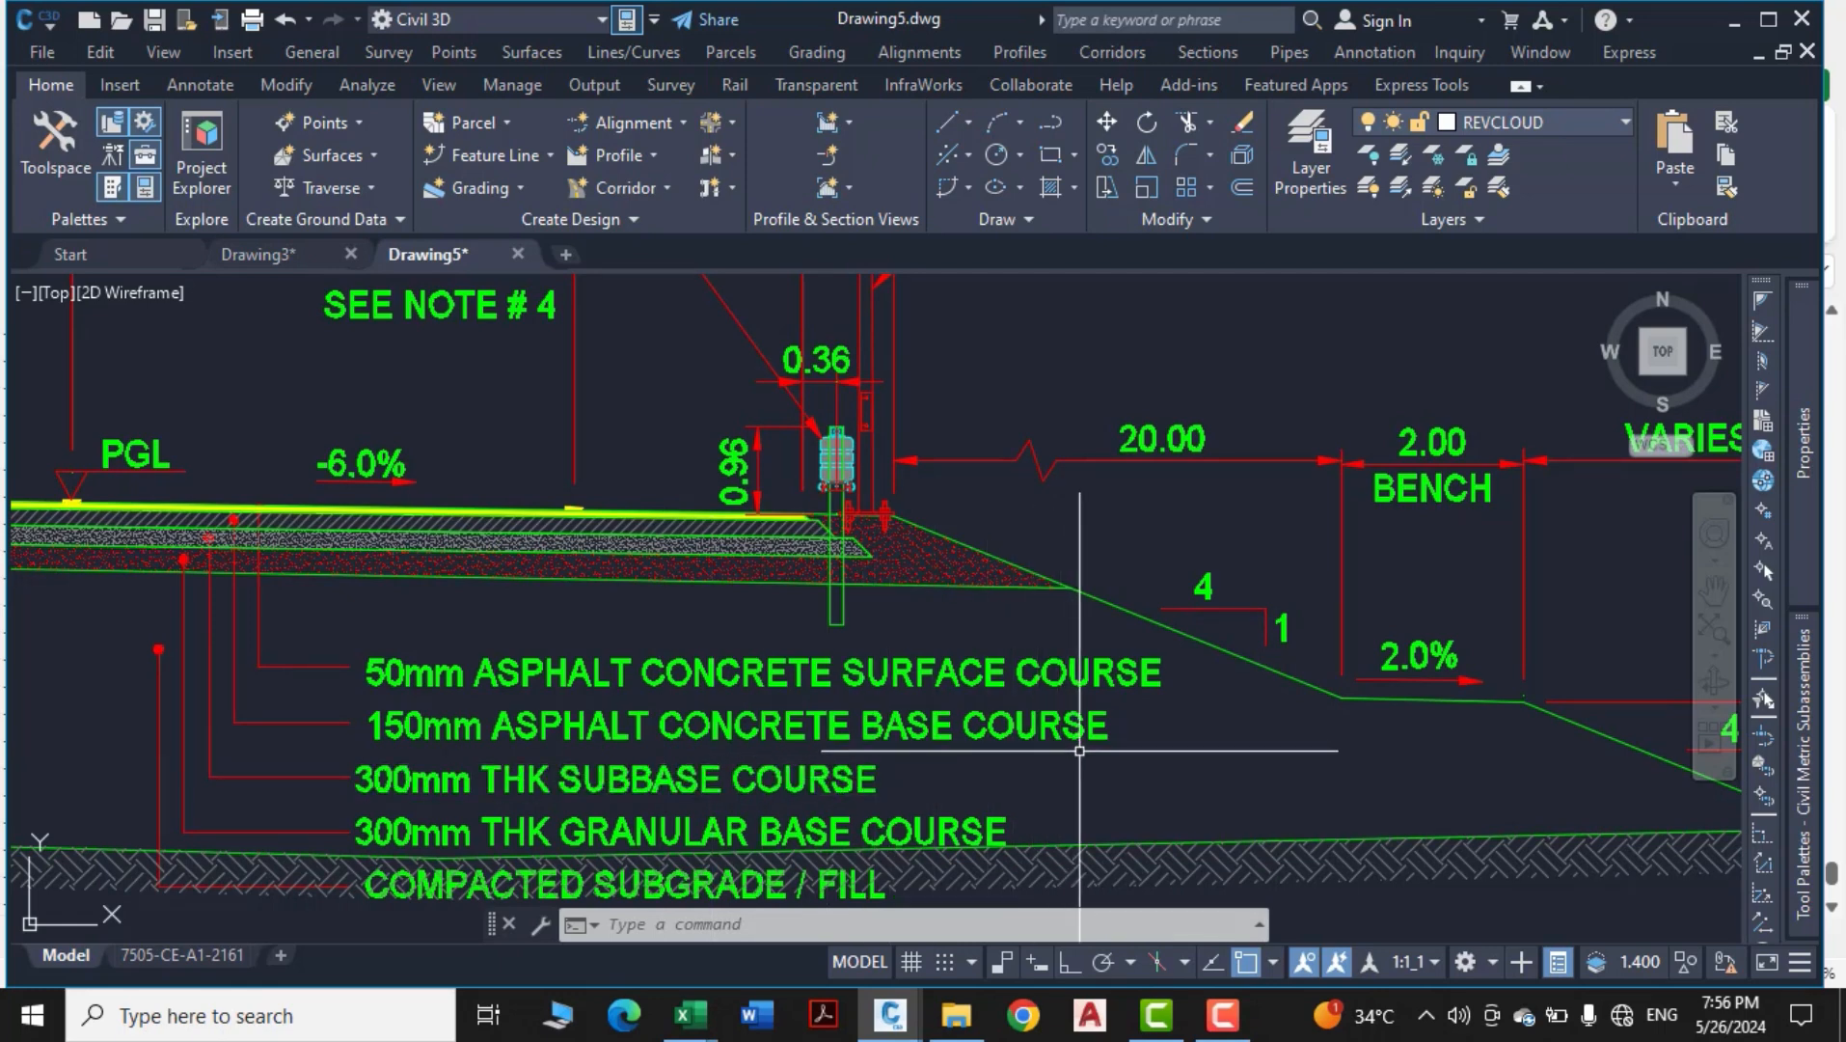
{"action": "middle_click_drag", "start_coordinate": [734, 869], "coordinate": [742, 799]}
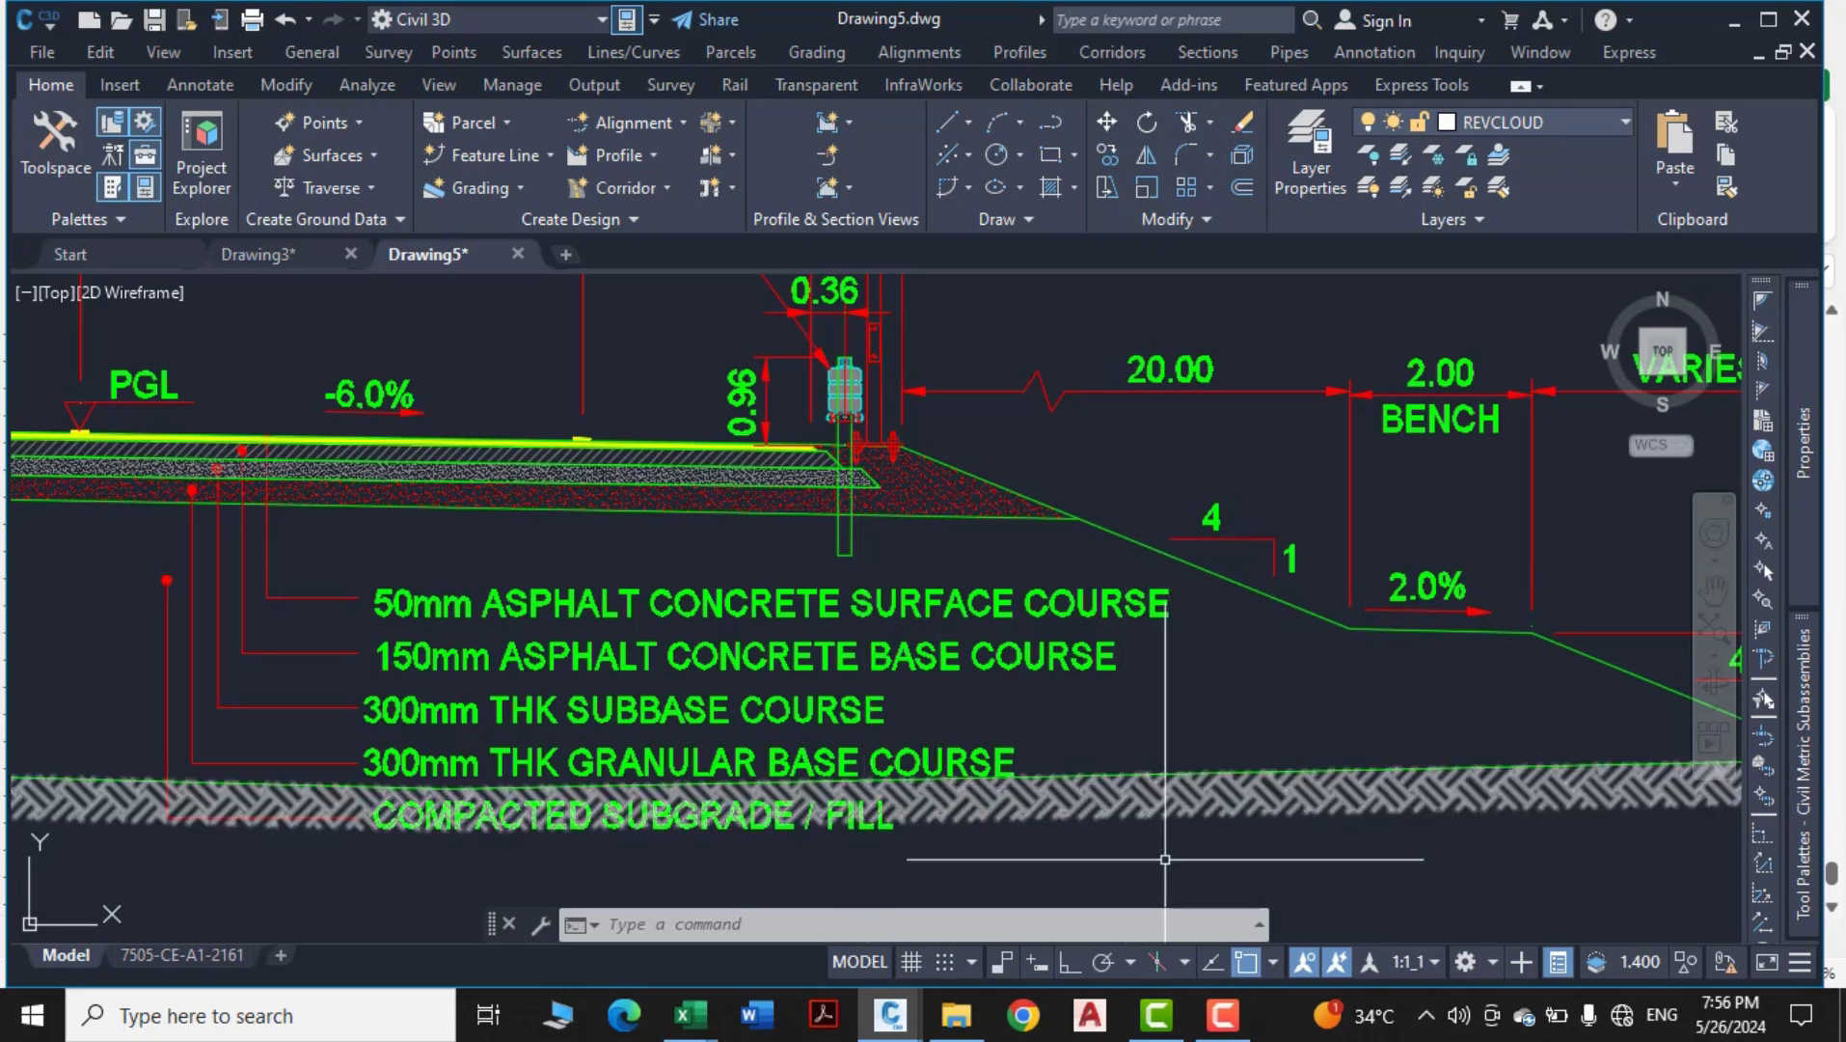
{"action": "middle_click_drag", "start_coordinate": [638, 857], "coordinate": [715, 780]}
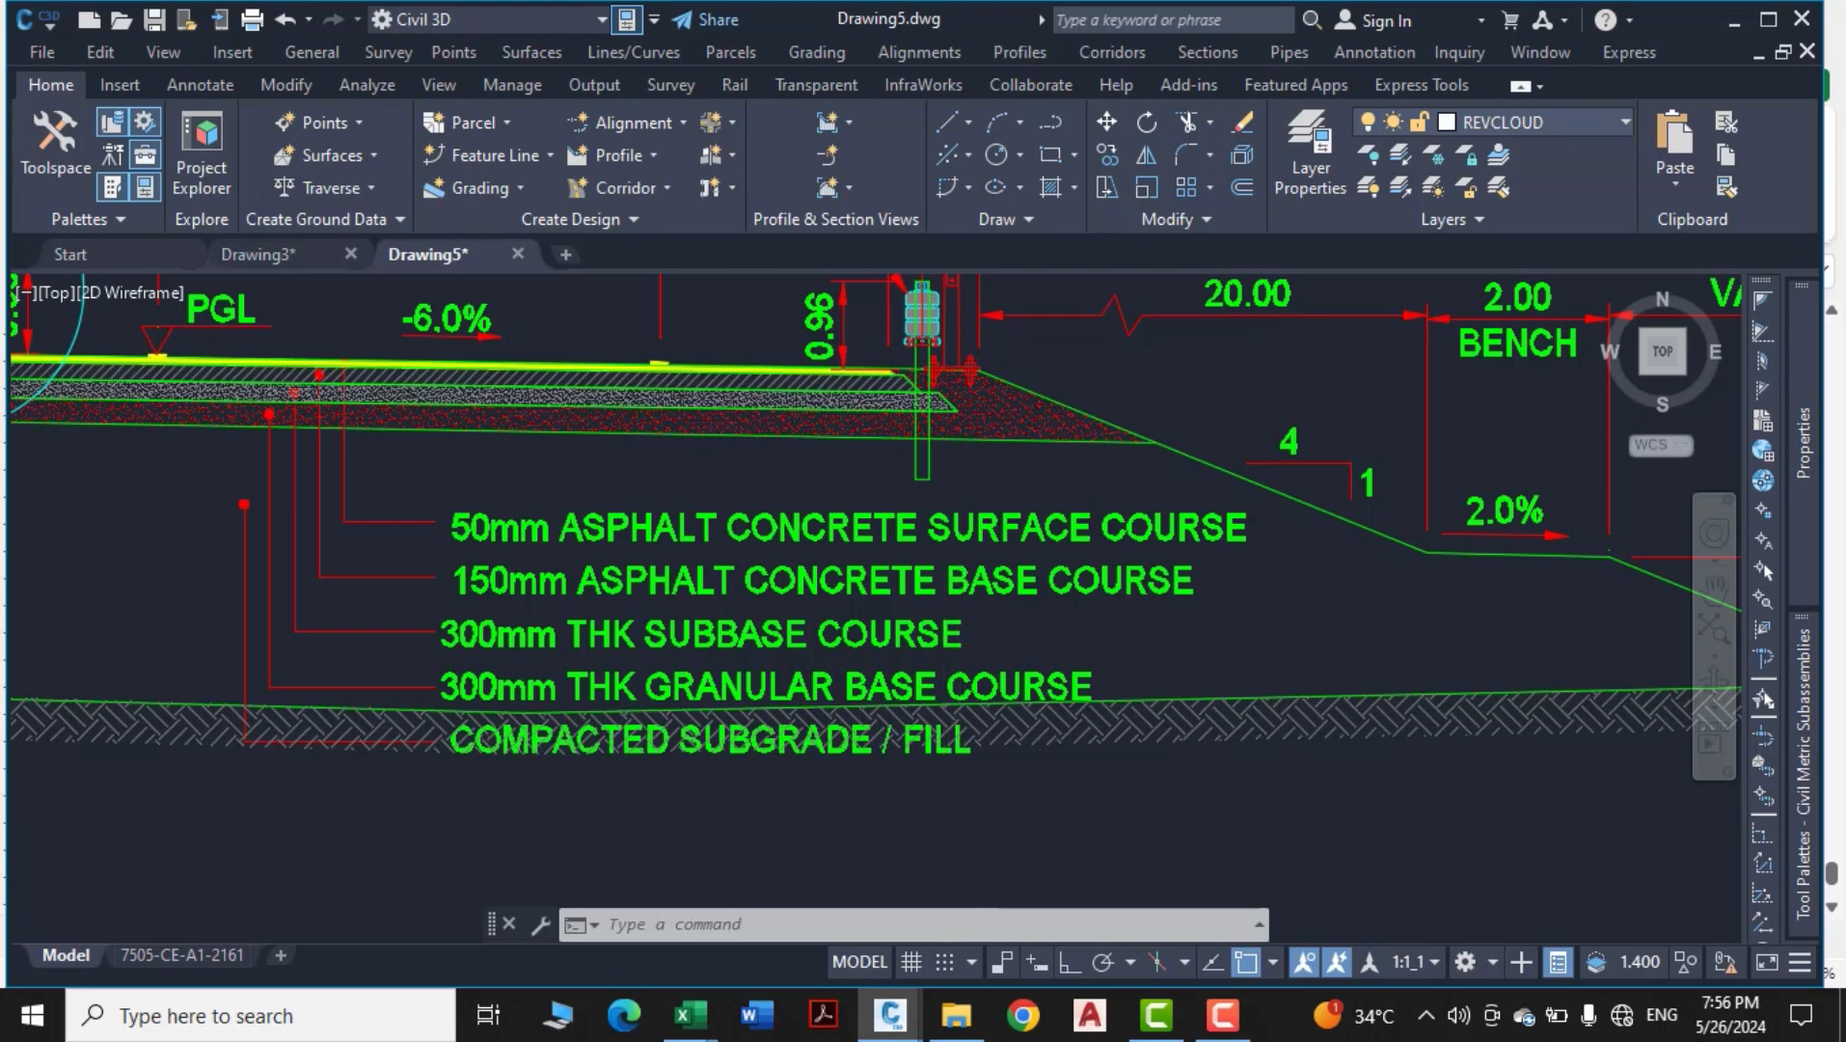
{"action": "scroll", "coordinate": [952, 720], "scroll_direction": "down", "scroll_amount": 3}
{"action": "scroll", "coordinate": [515, 777], "scroll_direction": "up", "scroll_amount": 1}
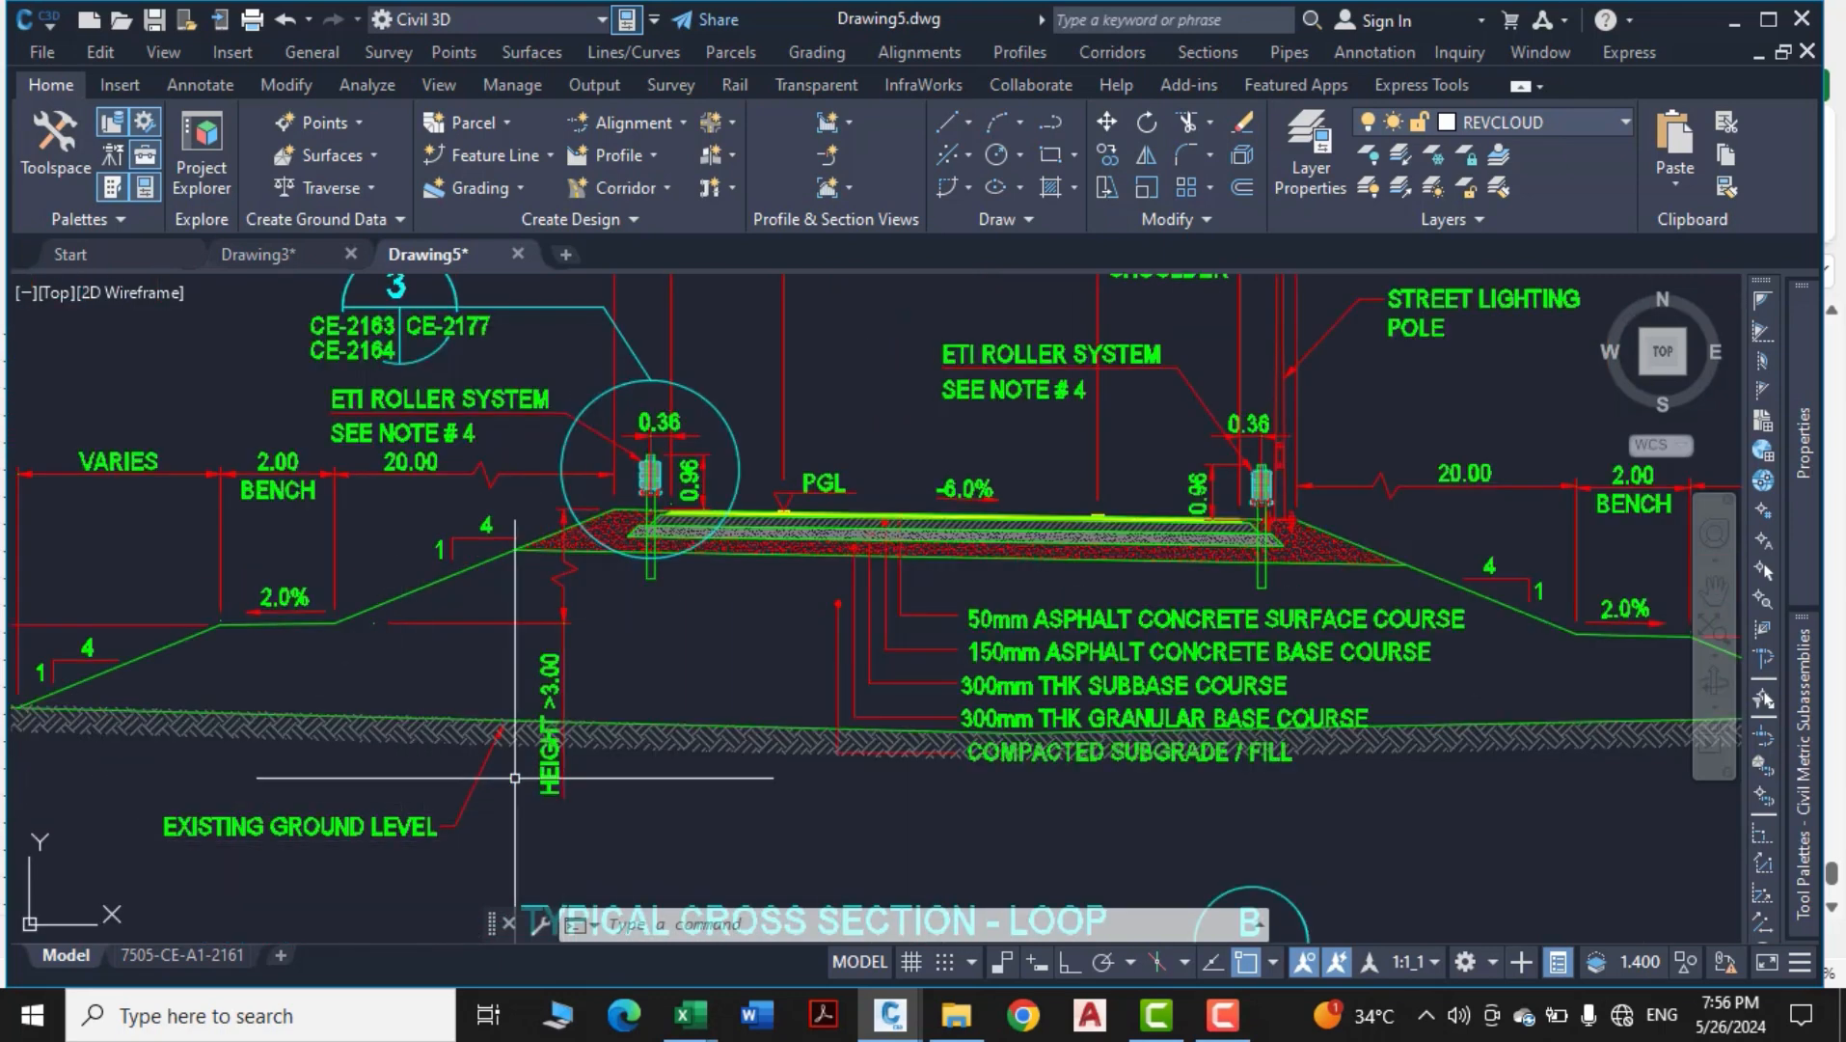
Examine the left embankment's side slopes, bench and height dimension relative to the existing ground level
{"action": "scroll", "coordinate": [160, 720], "scroll_direction": "up", "scroll_amount": 4}
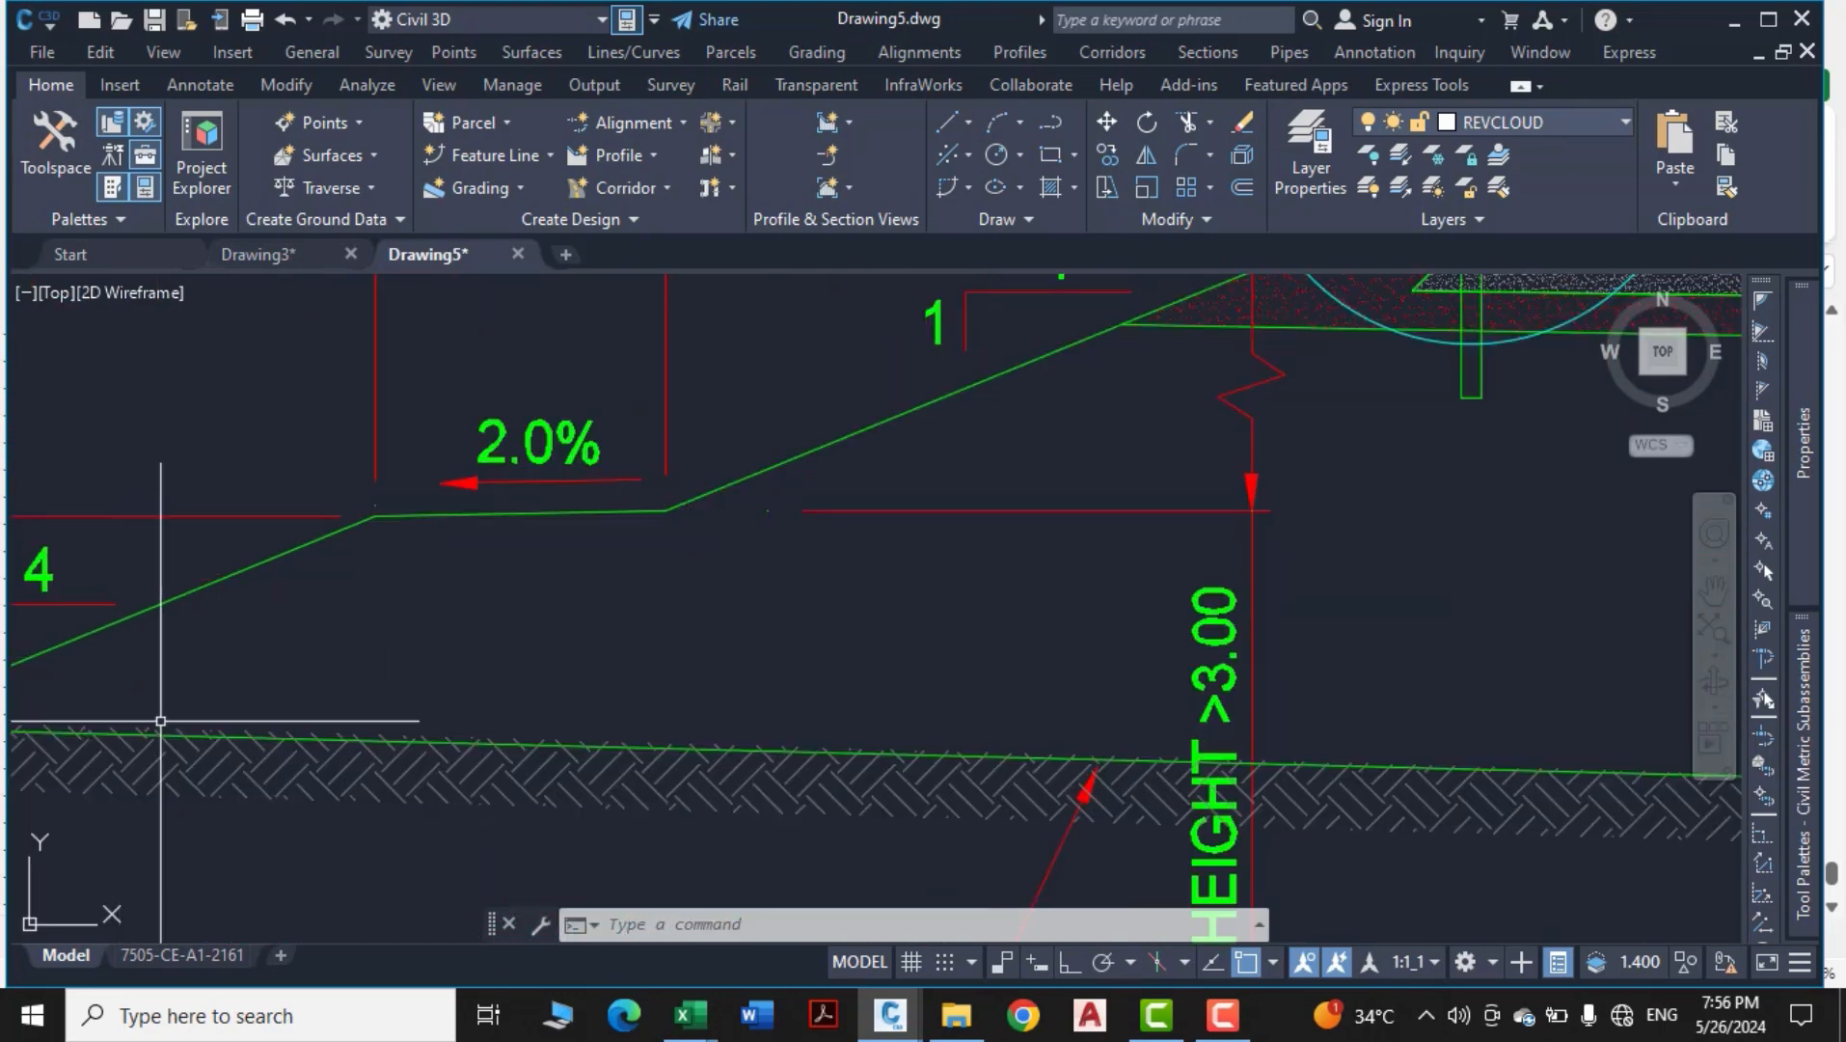
{"action": "scroll", "coordinate": [836, 626], "scroll_direction": "up", "scroll_amount": 3}
{"action": "scroll", "coordinate": [1219, 754], "scroll_direction": "down", "scroll_amount": 5}
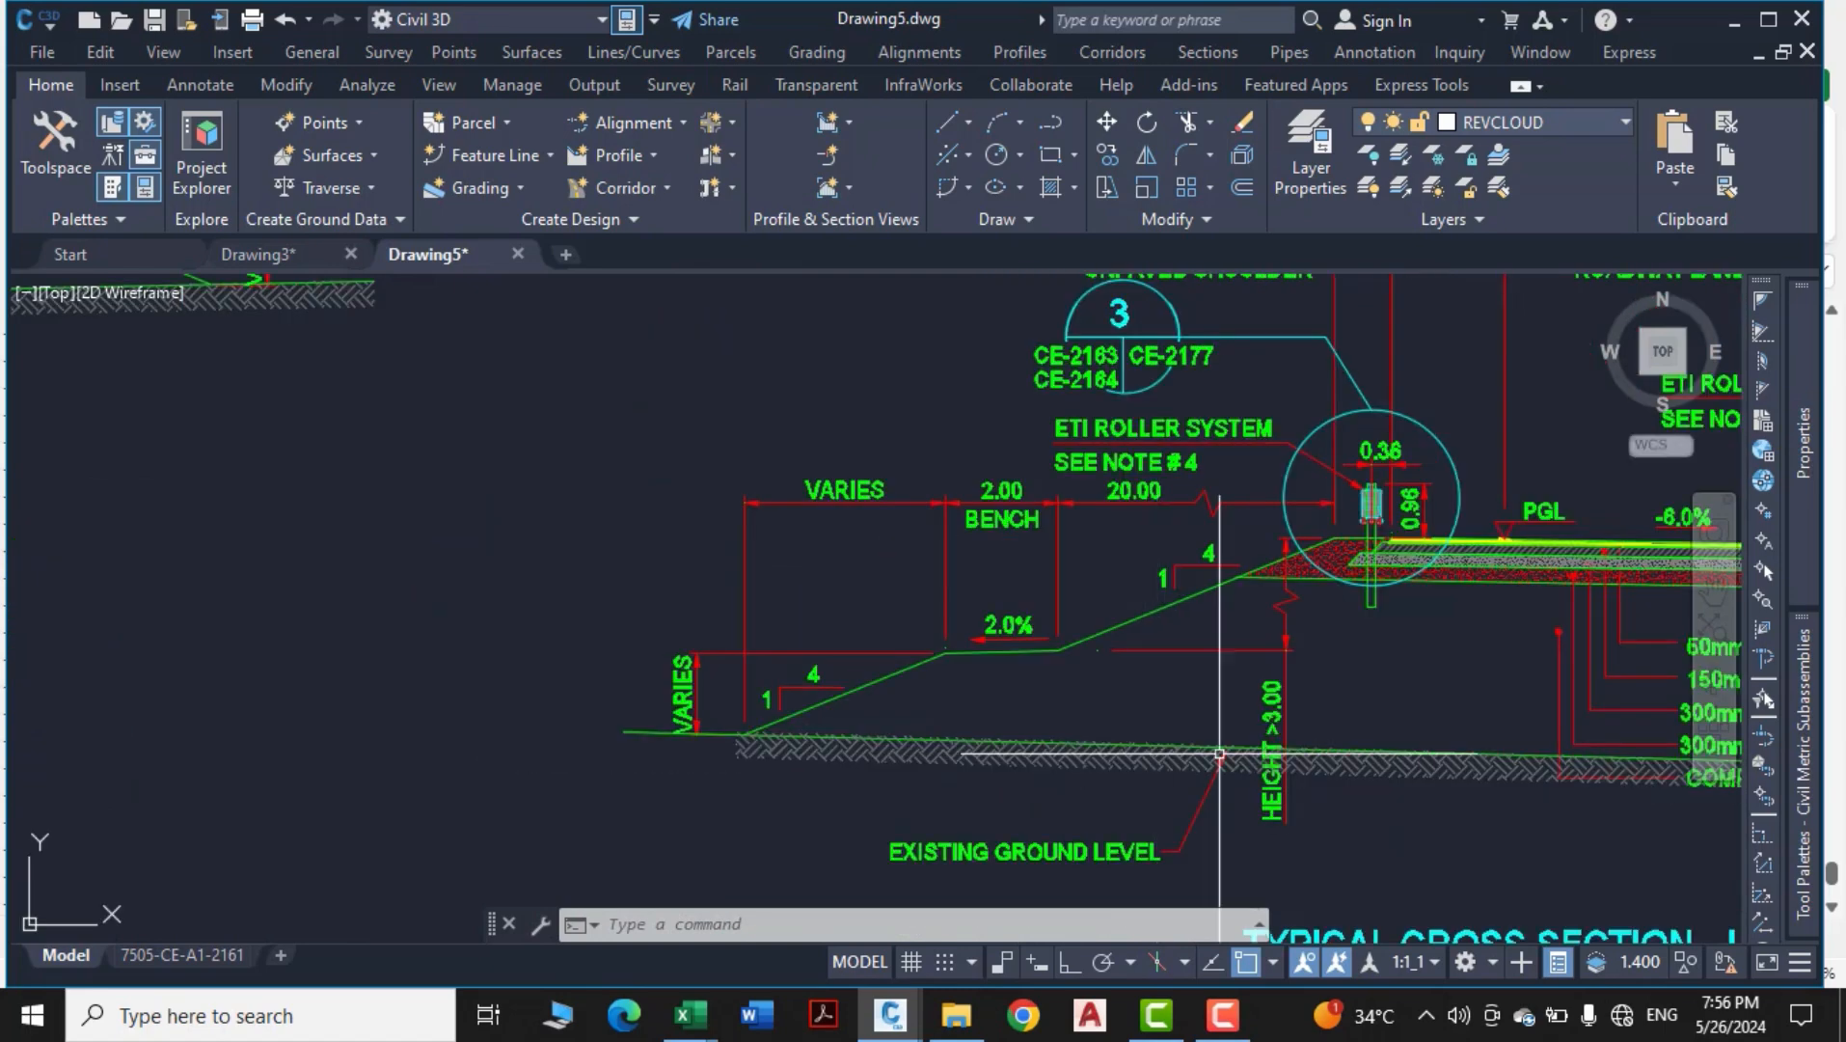
{"action": "scroll", "coordinate": [1281, 577], "scroll_direction": "up", "scroll_amount": 2}
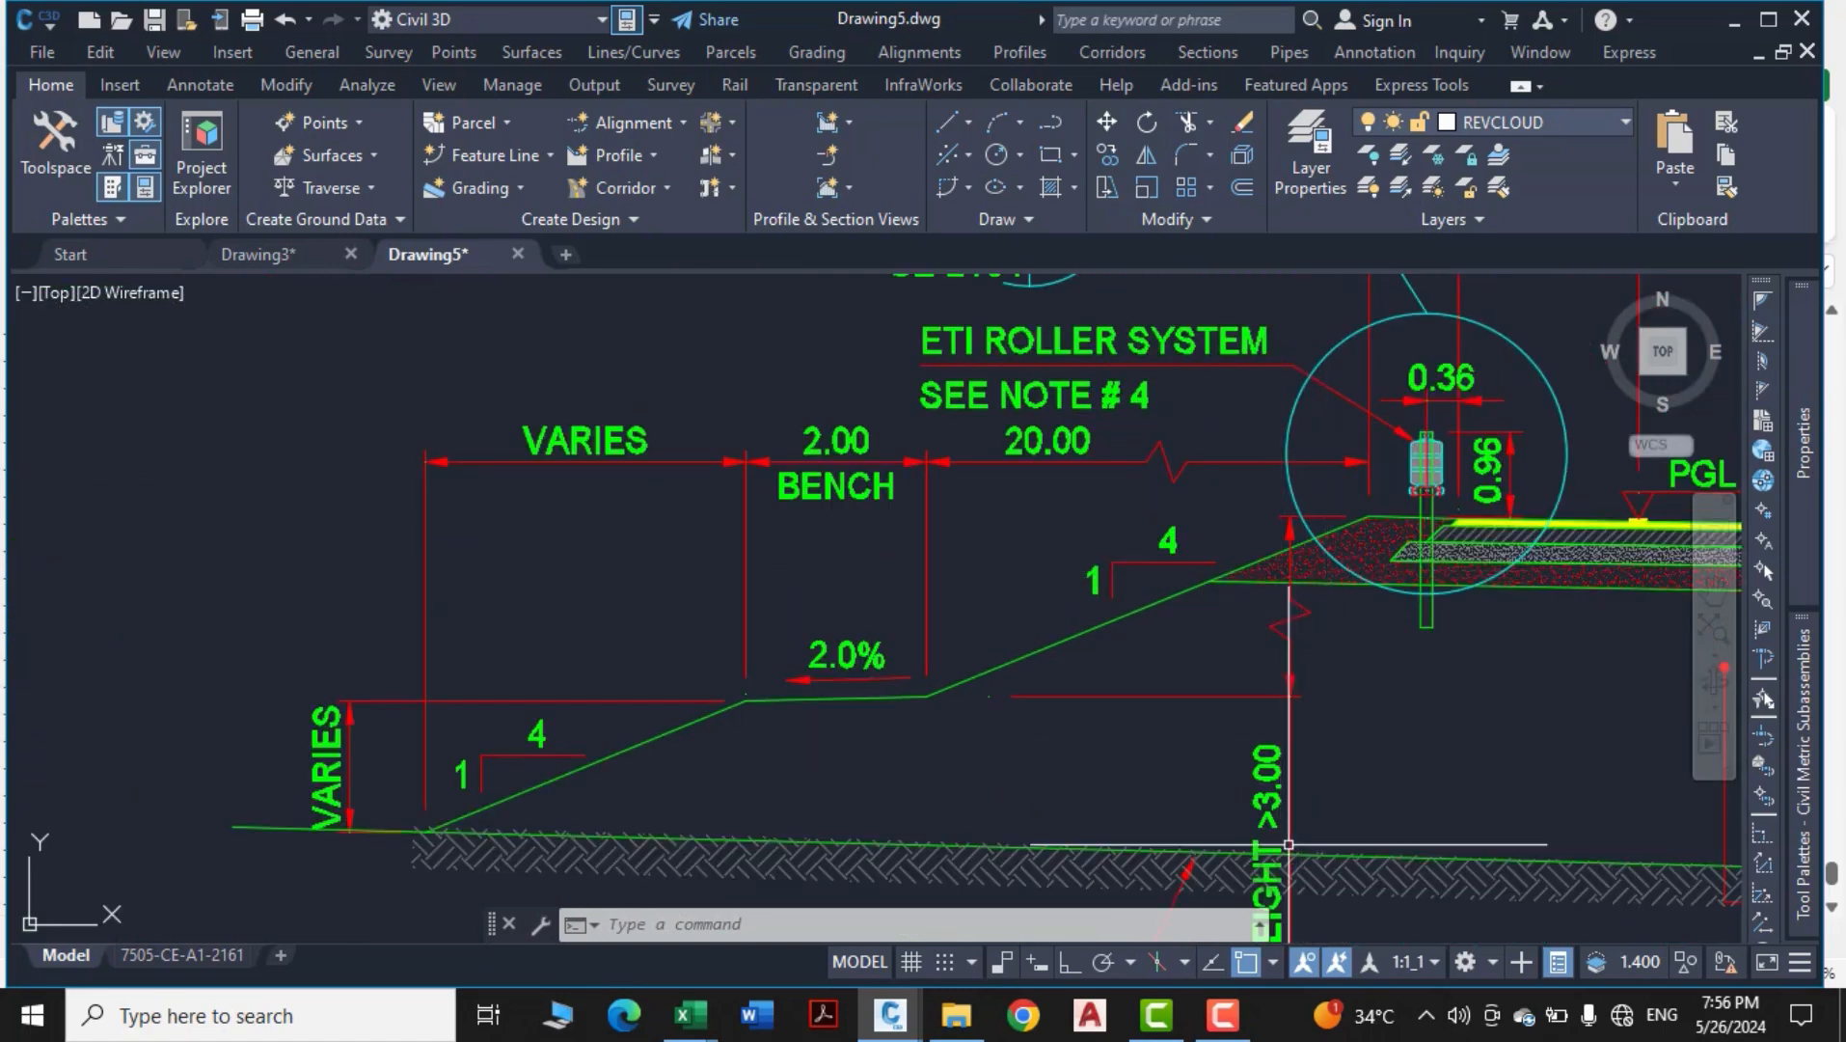
{"action": "scroll", "coordinate": [1288, 844], "scroll_direction": "up", "scroll_amount": 4}
{"action": "scroll", "coordinate": [1288, 839], "scroll_direction": "down", "scroll_amount": 4}
{"action": "mouse_move", "coordinate": [1313, 751]}
{"action": "middle_mouse_down"}
{"action": "mouse_move", "coordinate": [778, 708]}
{"action": "mouse_move", "coordinate": [397, 584]}
{"action": "middle_mouse_up"}
{"action": "middle_click_drag", "start_coordinate": [1288, 765], "coordinate": [1165, 731]}
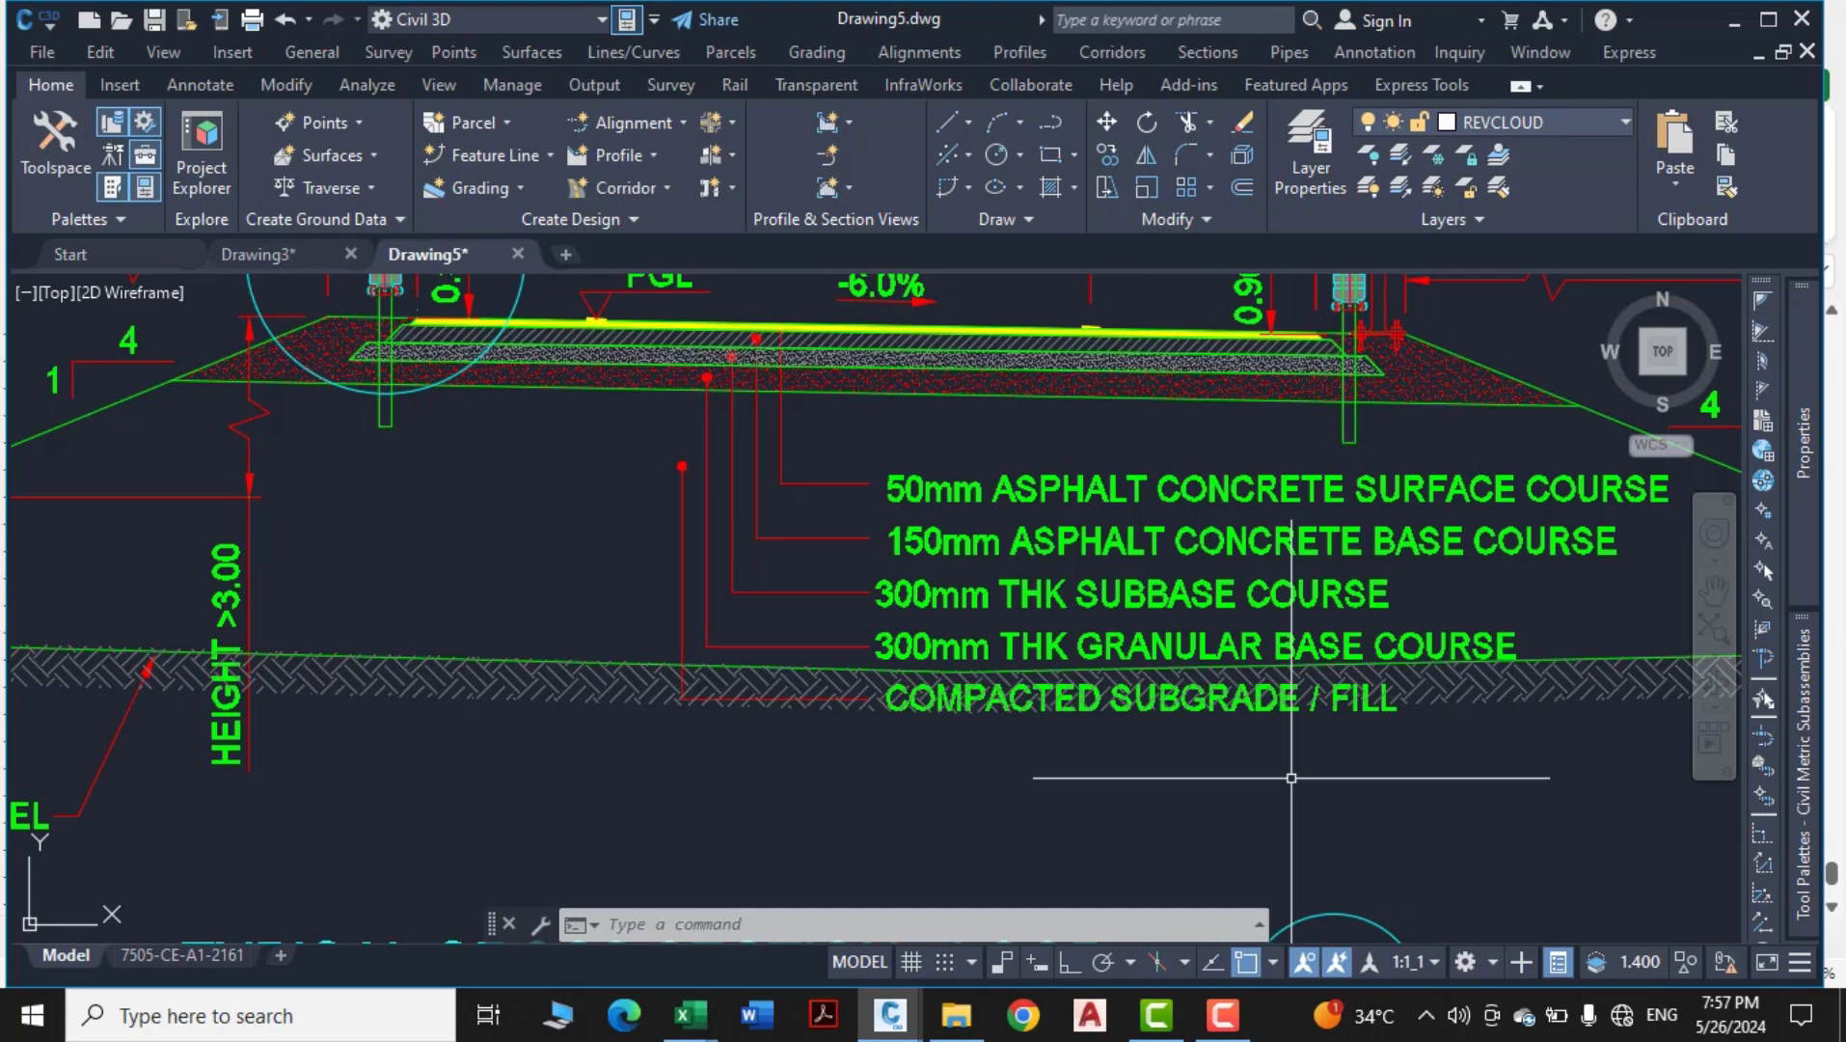
Examine the right embankment from the pavement edge across the bench to where its lower slope meets existing ground
{"action": "scroll", "coordinate": [1278, 627], "scroll_direction": "down", "scroll_amount": 2}
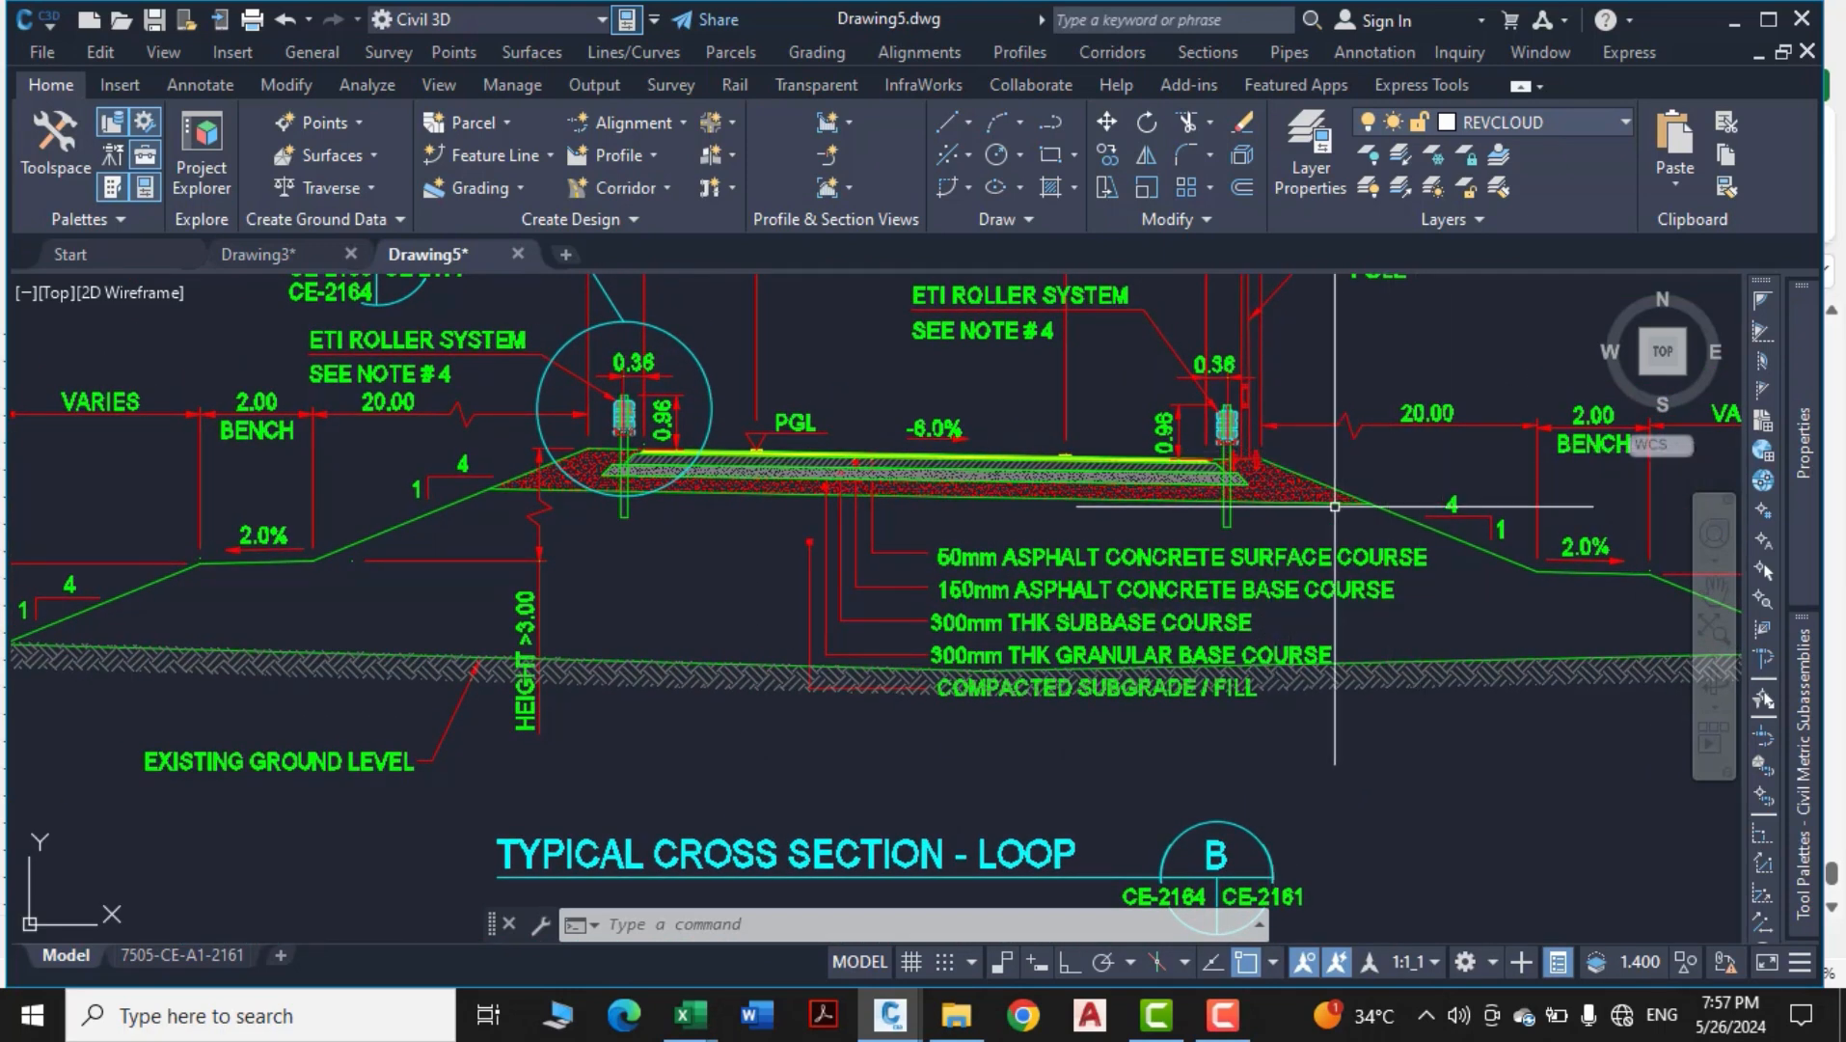
{"action": "middle_click_drag", "start_coordinate": [1447, 586], "coordinate": [1155, 624]}
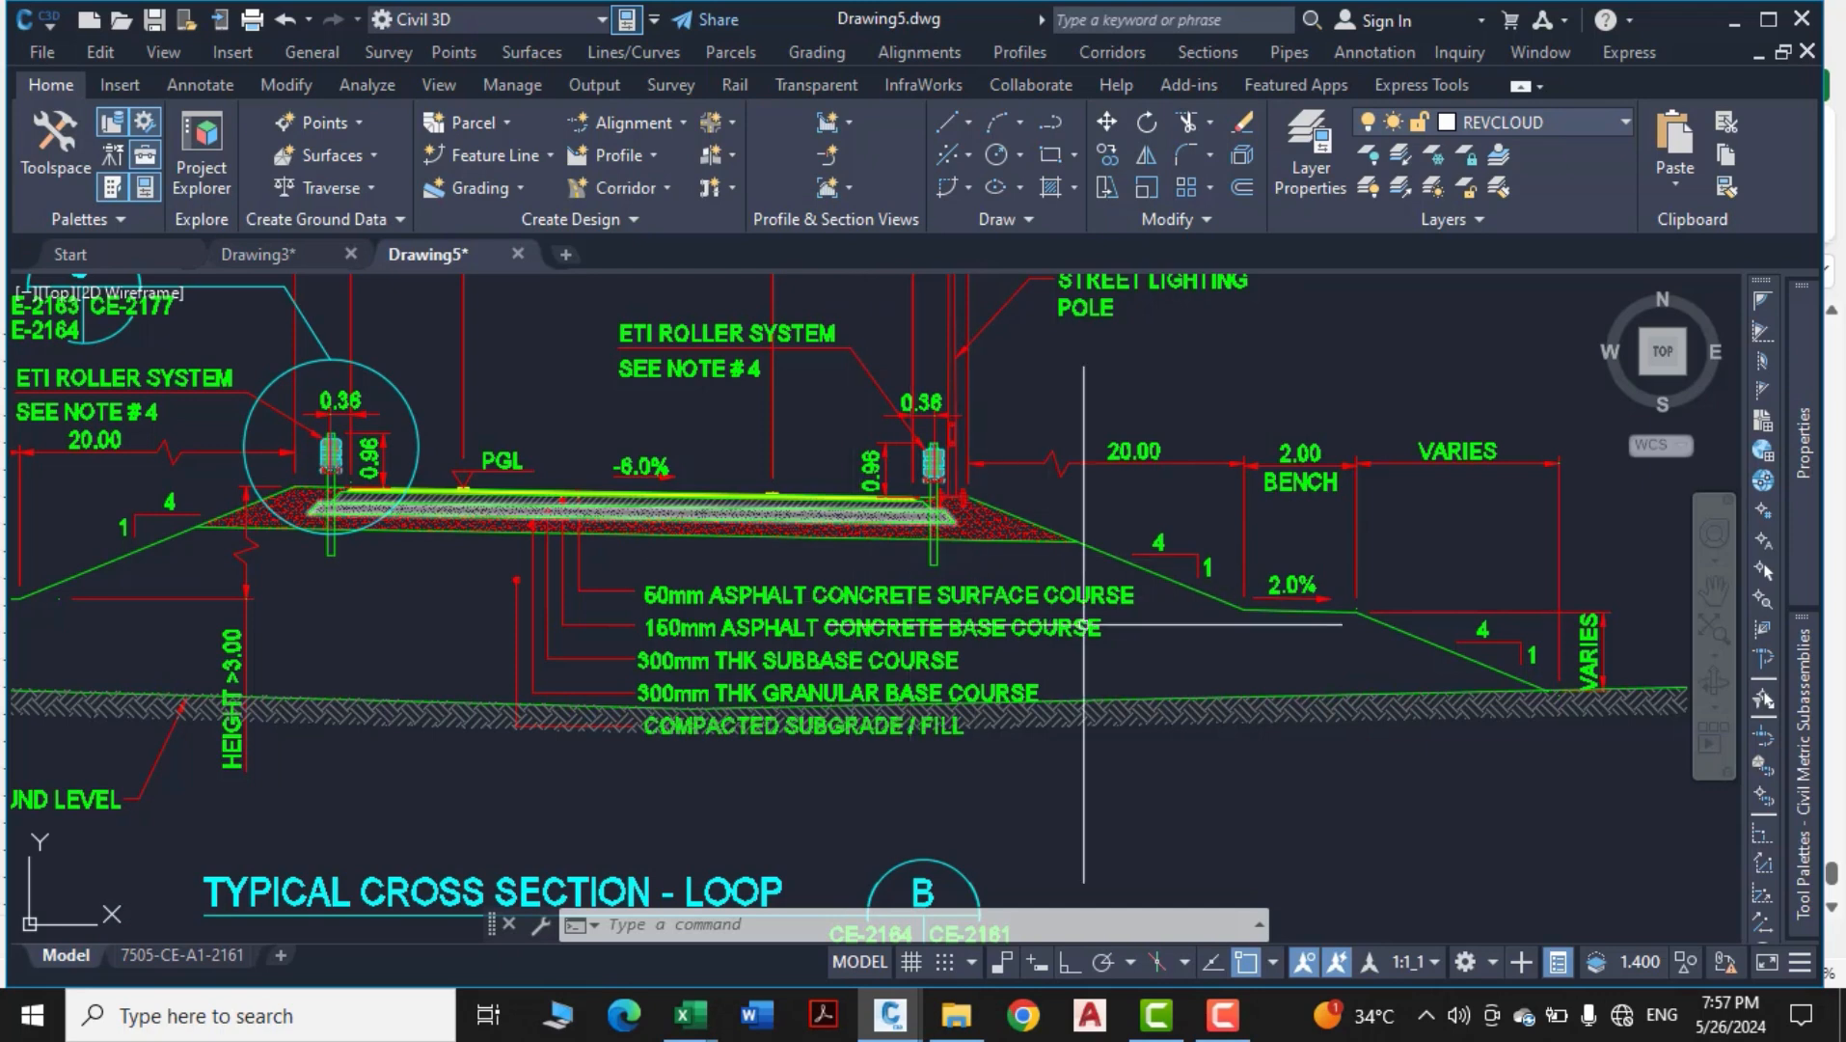
{"action": "middle_click_drag", "start_coordinate": [993, 500], "coordinate": [881, 479]}
{"action": "scroll", "coordinate": [1136, 594], "scroll_direction": "up", "scroll_amount": 2}
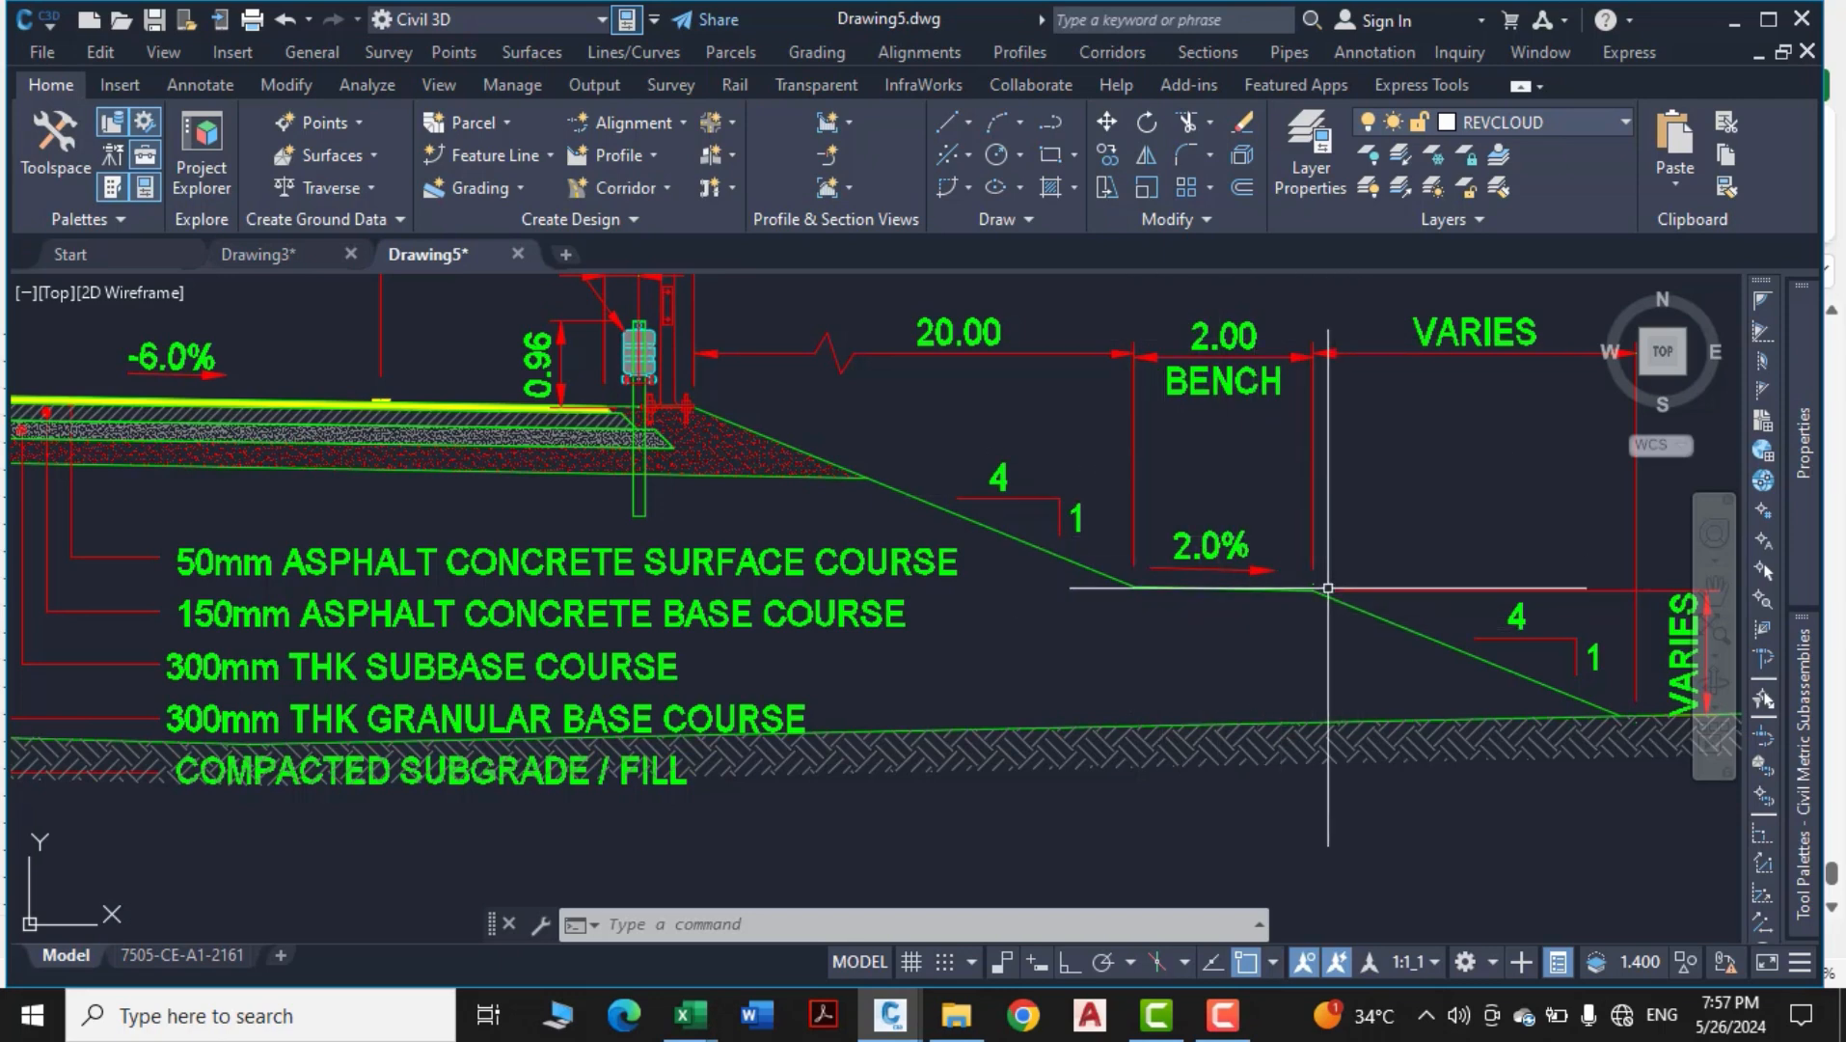
{"action": "middle_click_drag", "start_coordinate": [1275, 673], "coordinate": [1144, 656]}
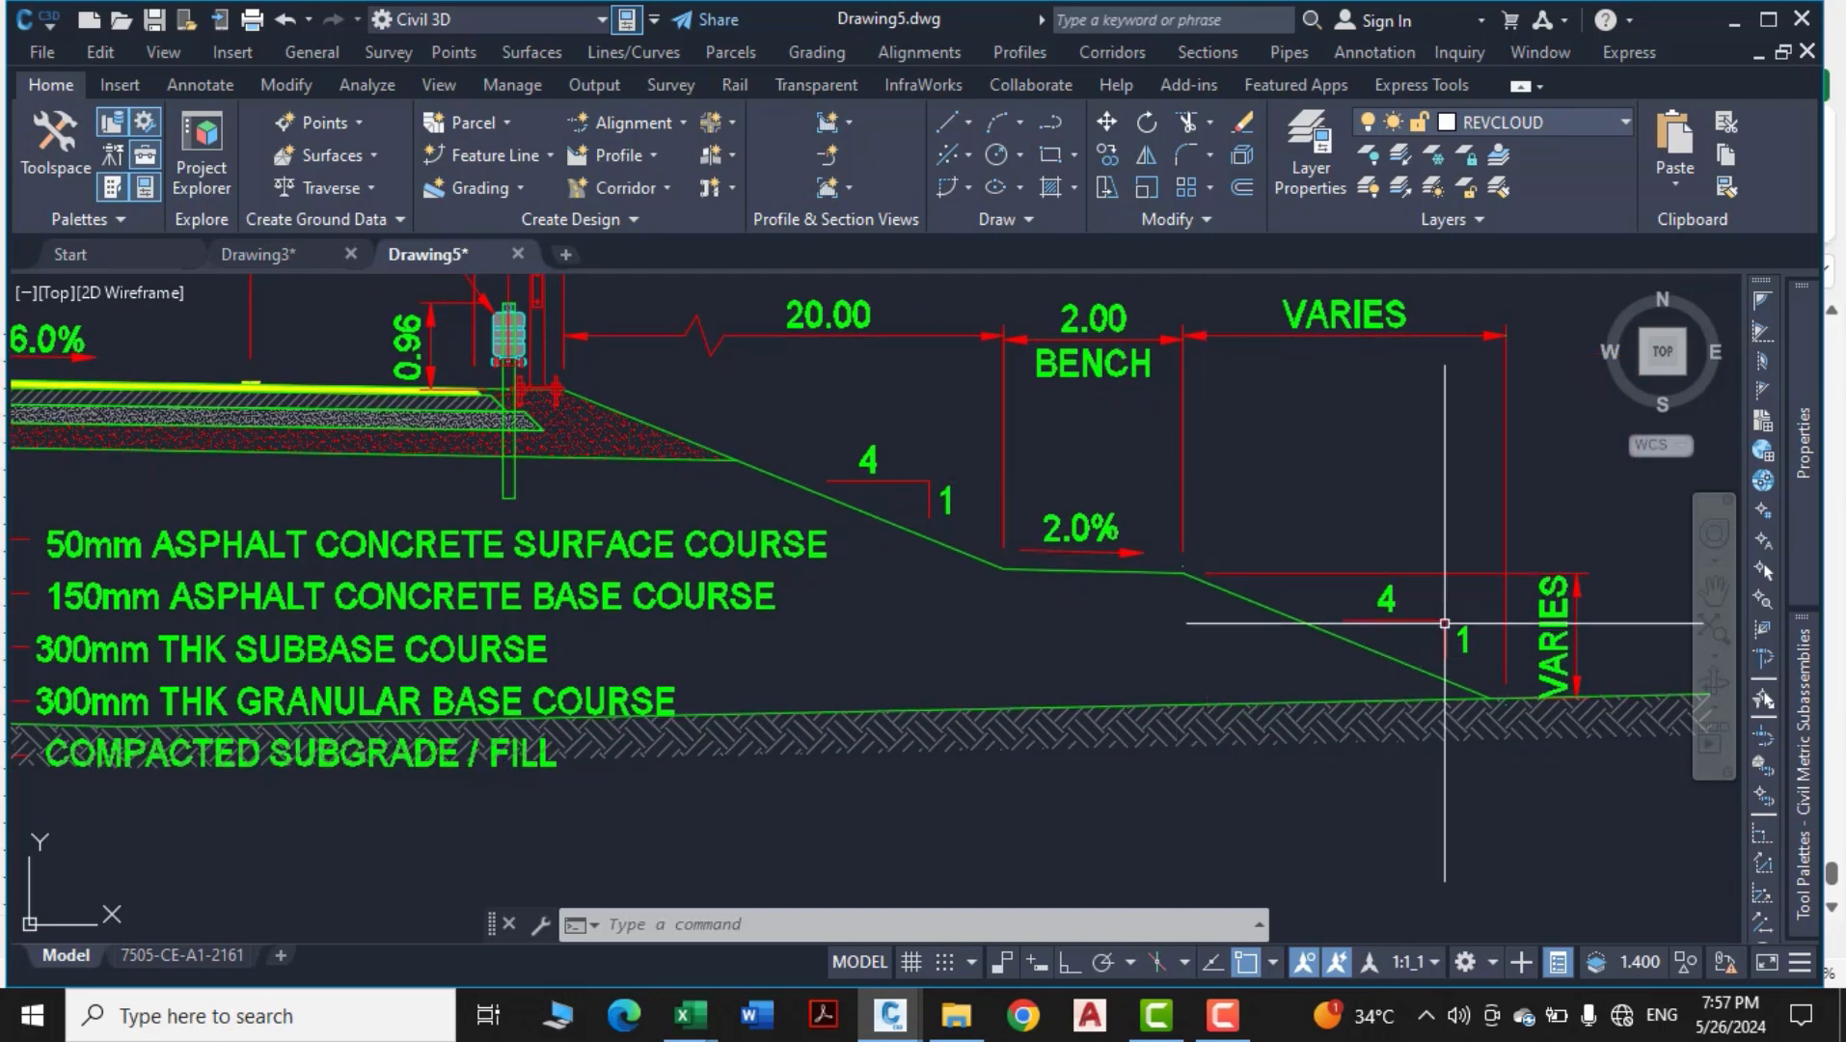
{"action": "scroll", "coordinate": [1477, 665], "scroll_direction": "down", "scroll_amount": 2}
{"action": "mouse_move", "coordinate": [1089, 645]}
{"action": "middle_mouse_down"}
{"action": "mouse_move", "coordinate": [1281, 632]}
{"action": "mouse_move", "coordinate": [991, 595]}
{"action": "mouse_move", "coordinate": [1099, 617]}
{"action": "middle_mouse_up"}
{"action": "scroll", "coordinate": [923, 583], "scroll_direction": "down", "scroll_amount": 2}
{"action": "middle_click_drag", "start_coordinate": [641, 655], "coordinate": [743, 790]}
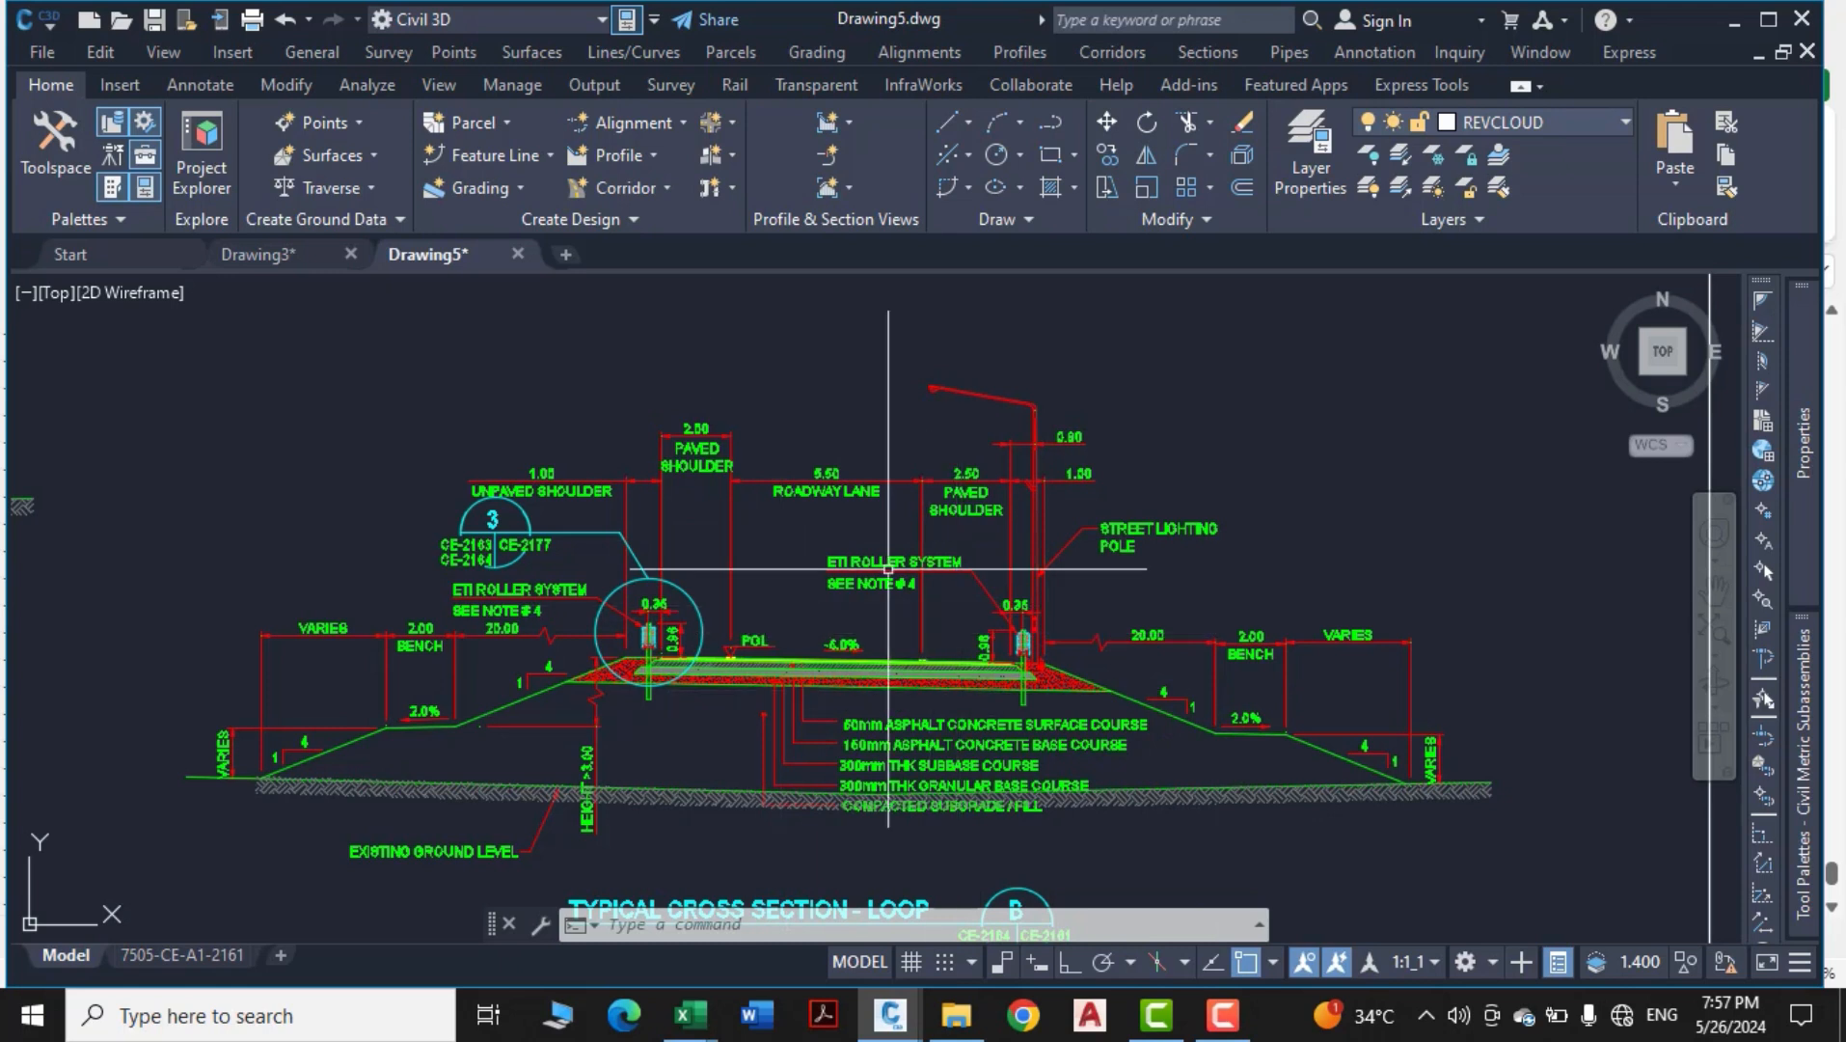
Switch to Drawing3 and draw a vertical polyline with Ortho on in the empty area right of the title box
{"action": "left_click", "coordinate": [279, 259]}
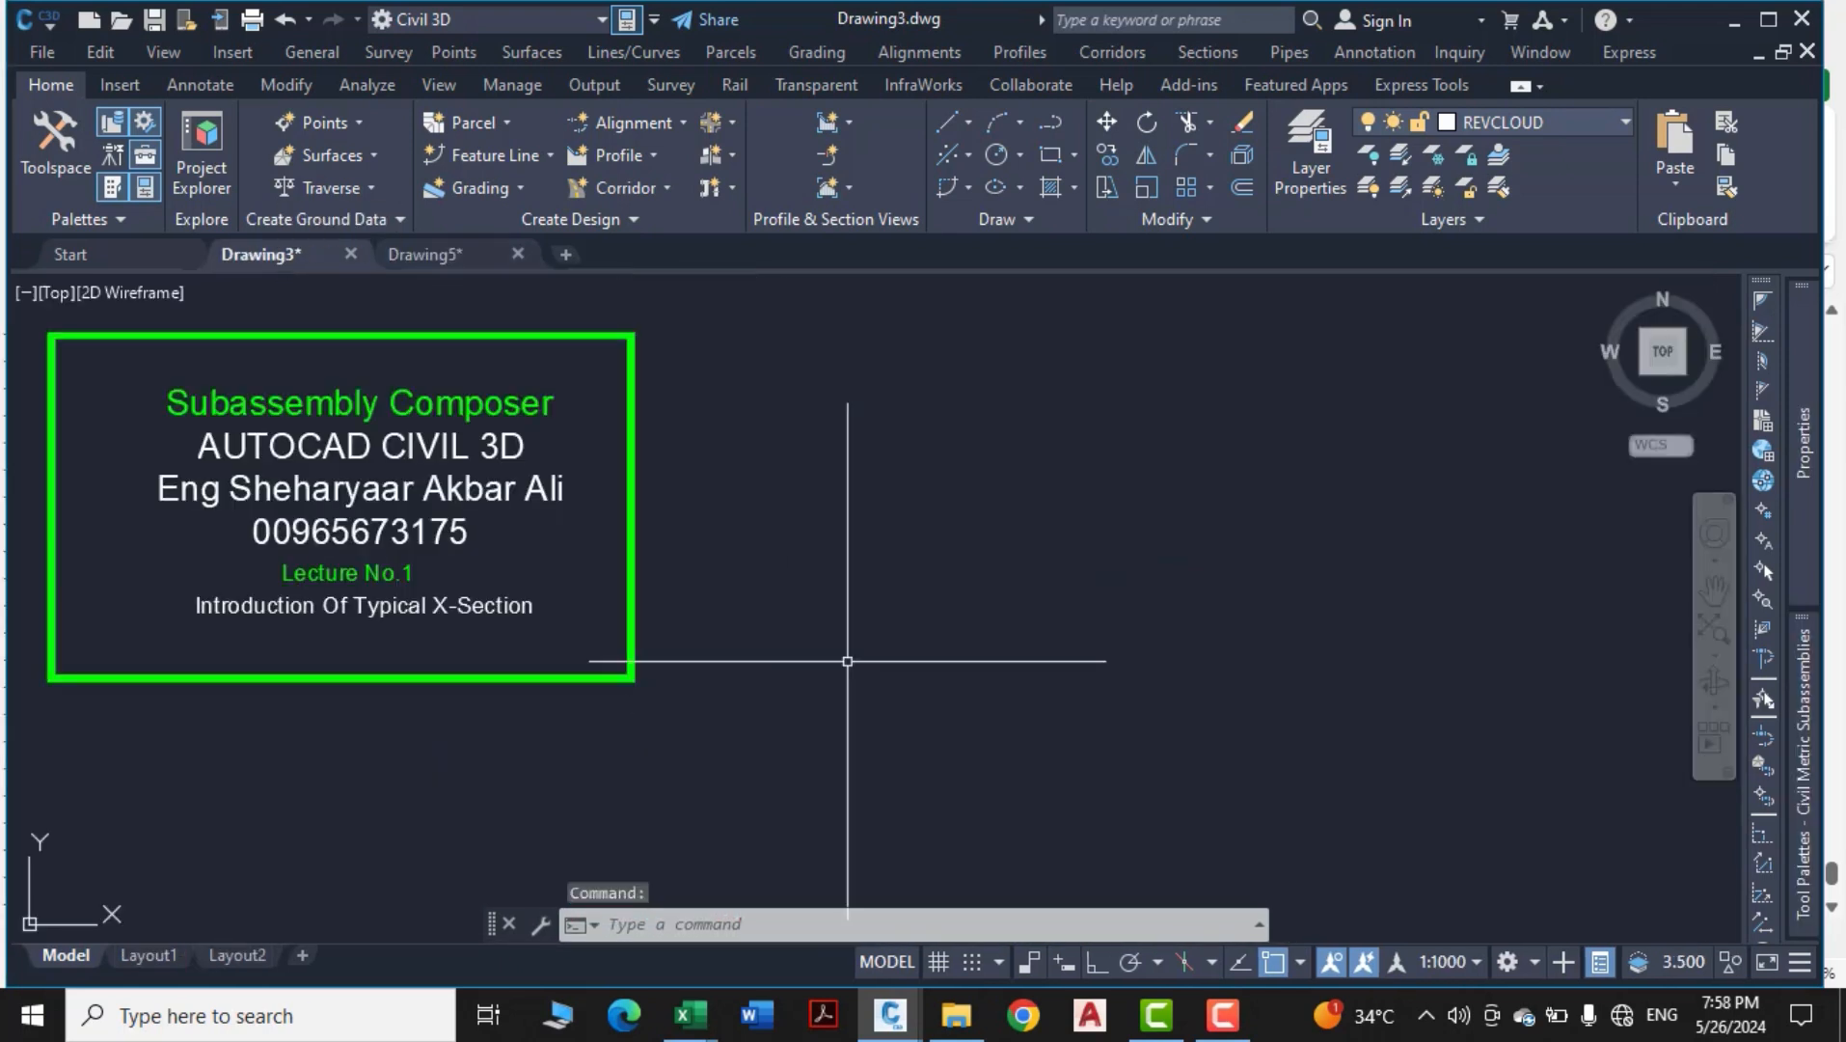
{"action": "key", "text": "Escape"}
{"action": "key", "text": "Return"}
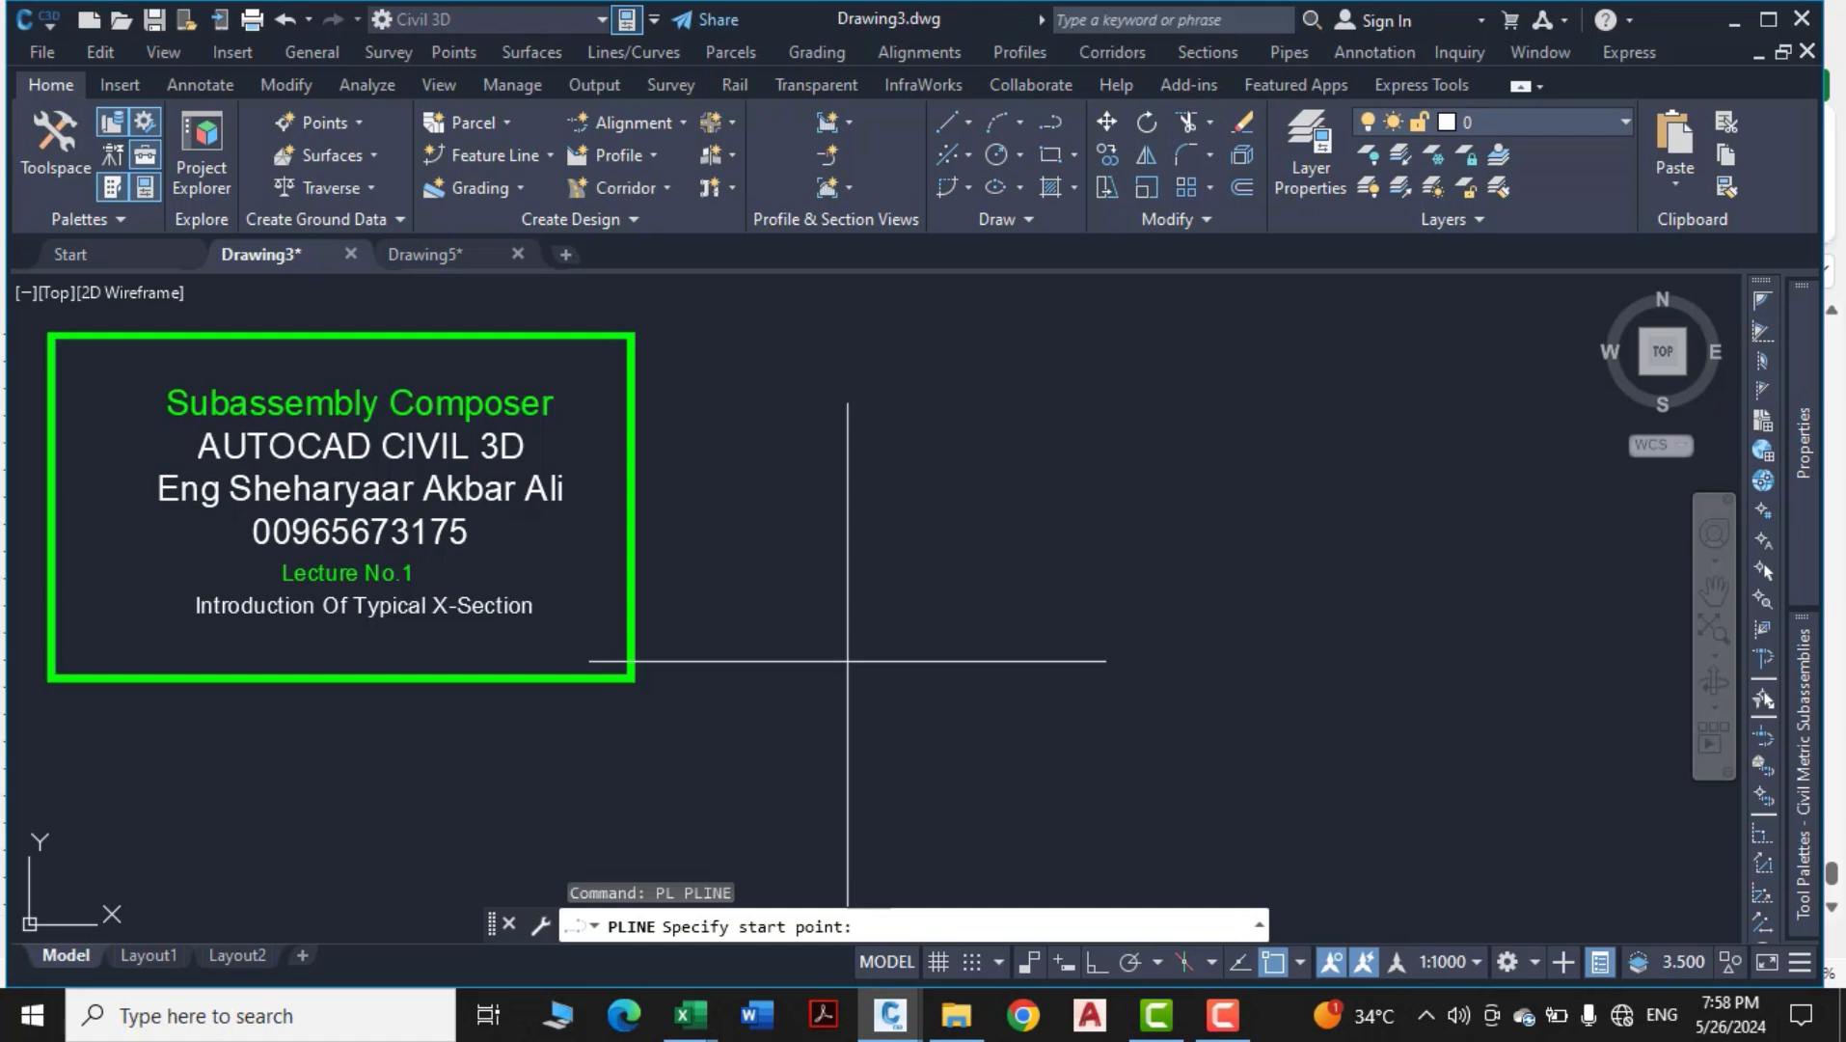
{"action": "left_click", "coordinate": [986, 439]}
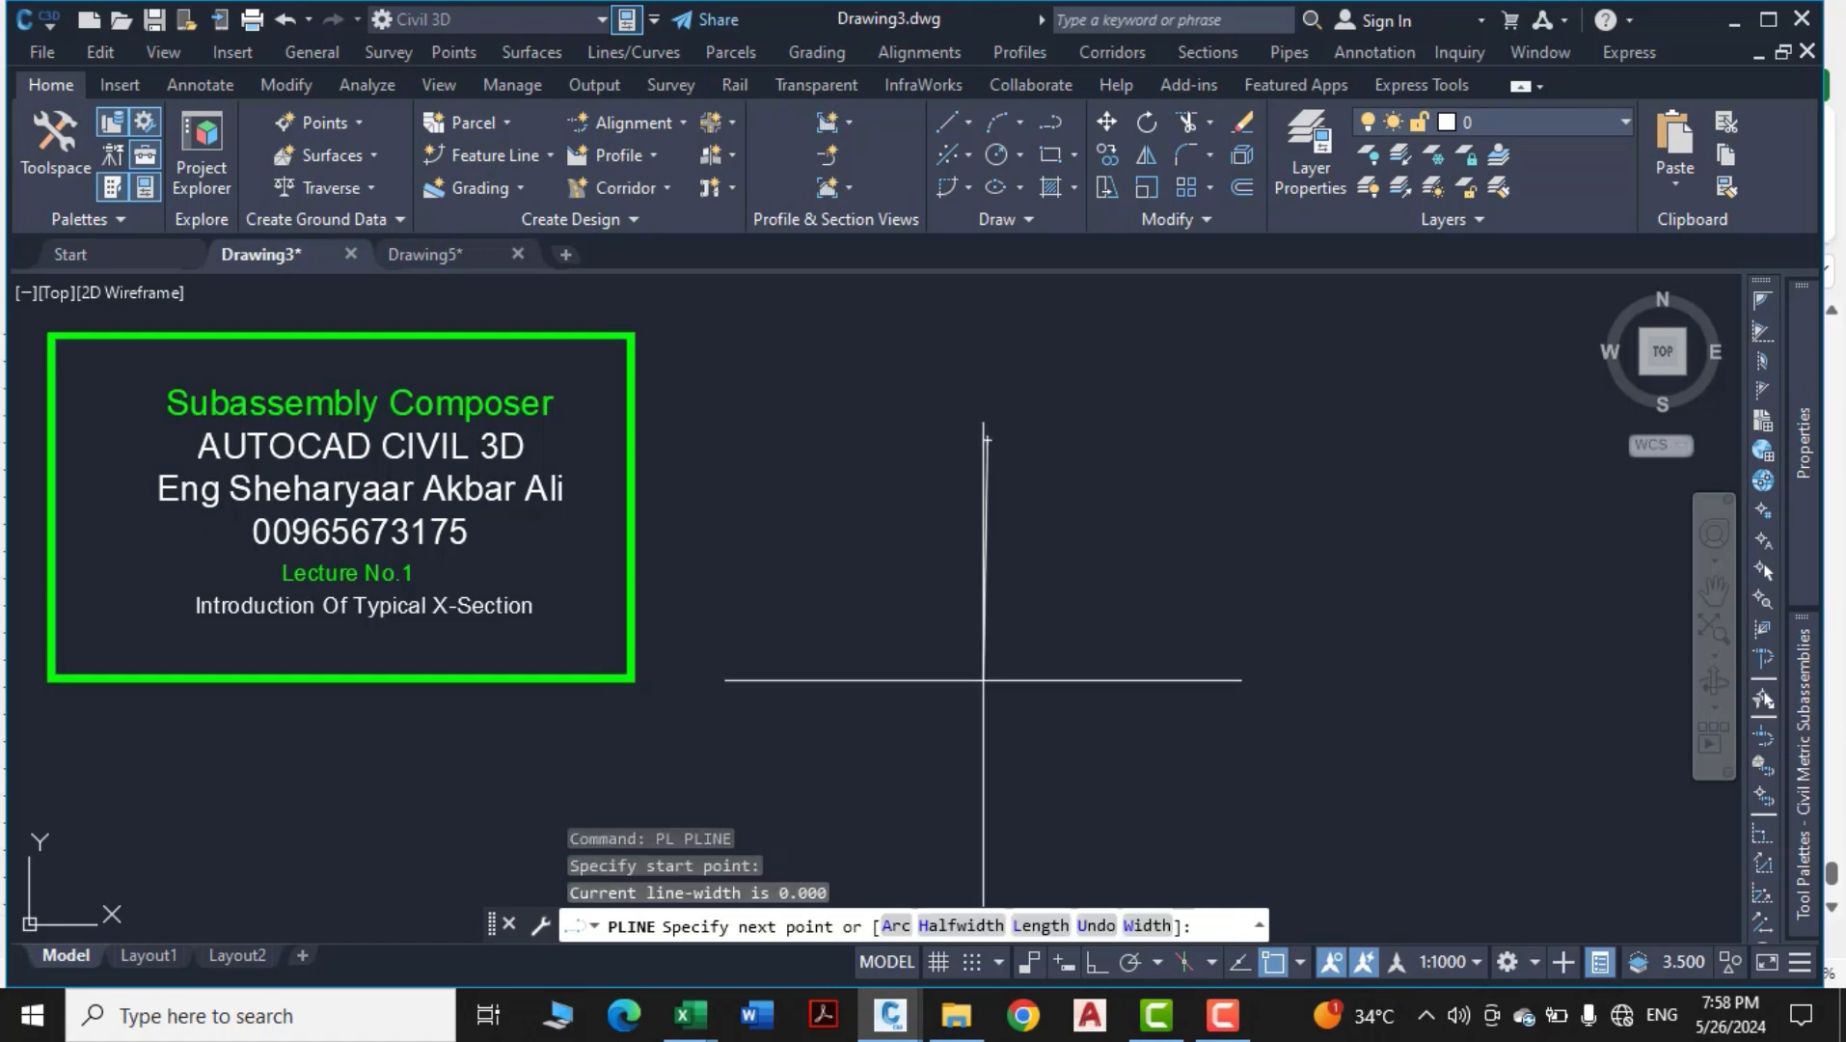
{"action": "key", "text": "F8"}
{"action": "left_click", "coordinate": [1003, 640]}
{"action": "key", "text": "Escape"}
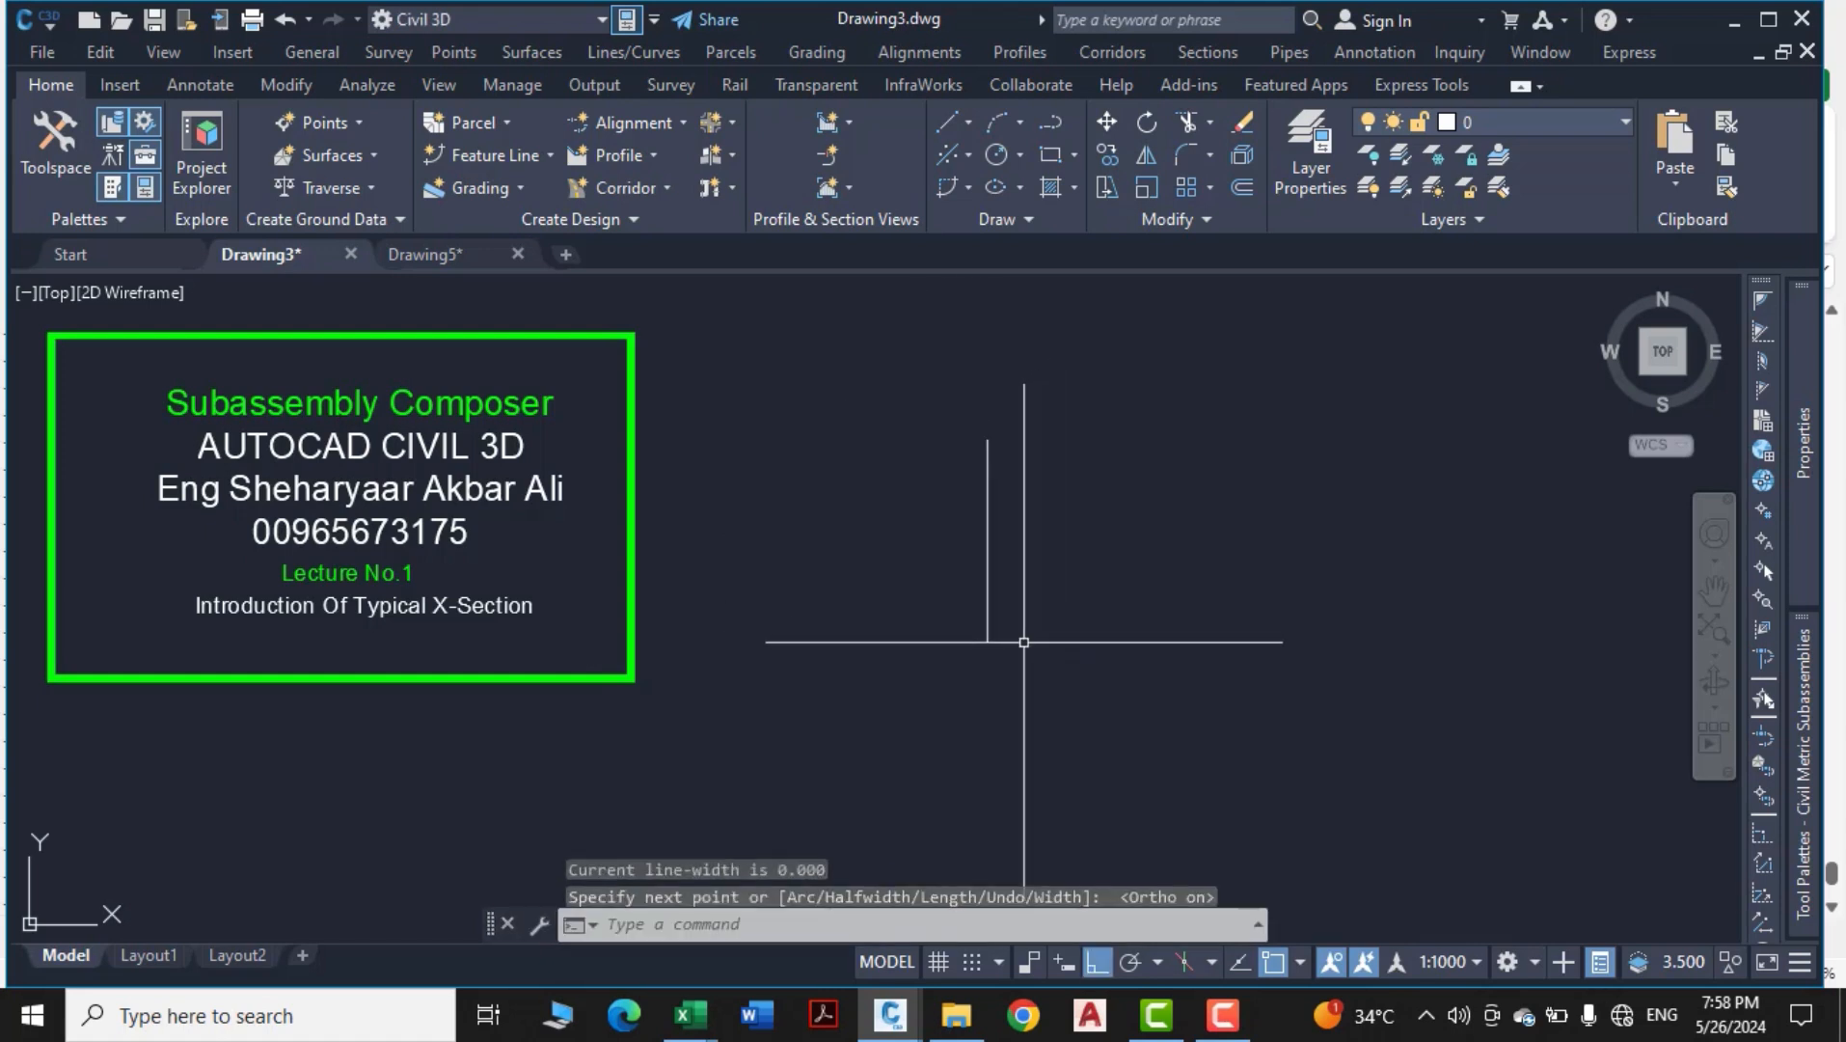
{"action": "key", "text": "Escape"}
Draw a horizontal polyline 2 units long to the right, starting on the vertical line
{"action": "type", "text": "p"}
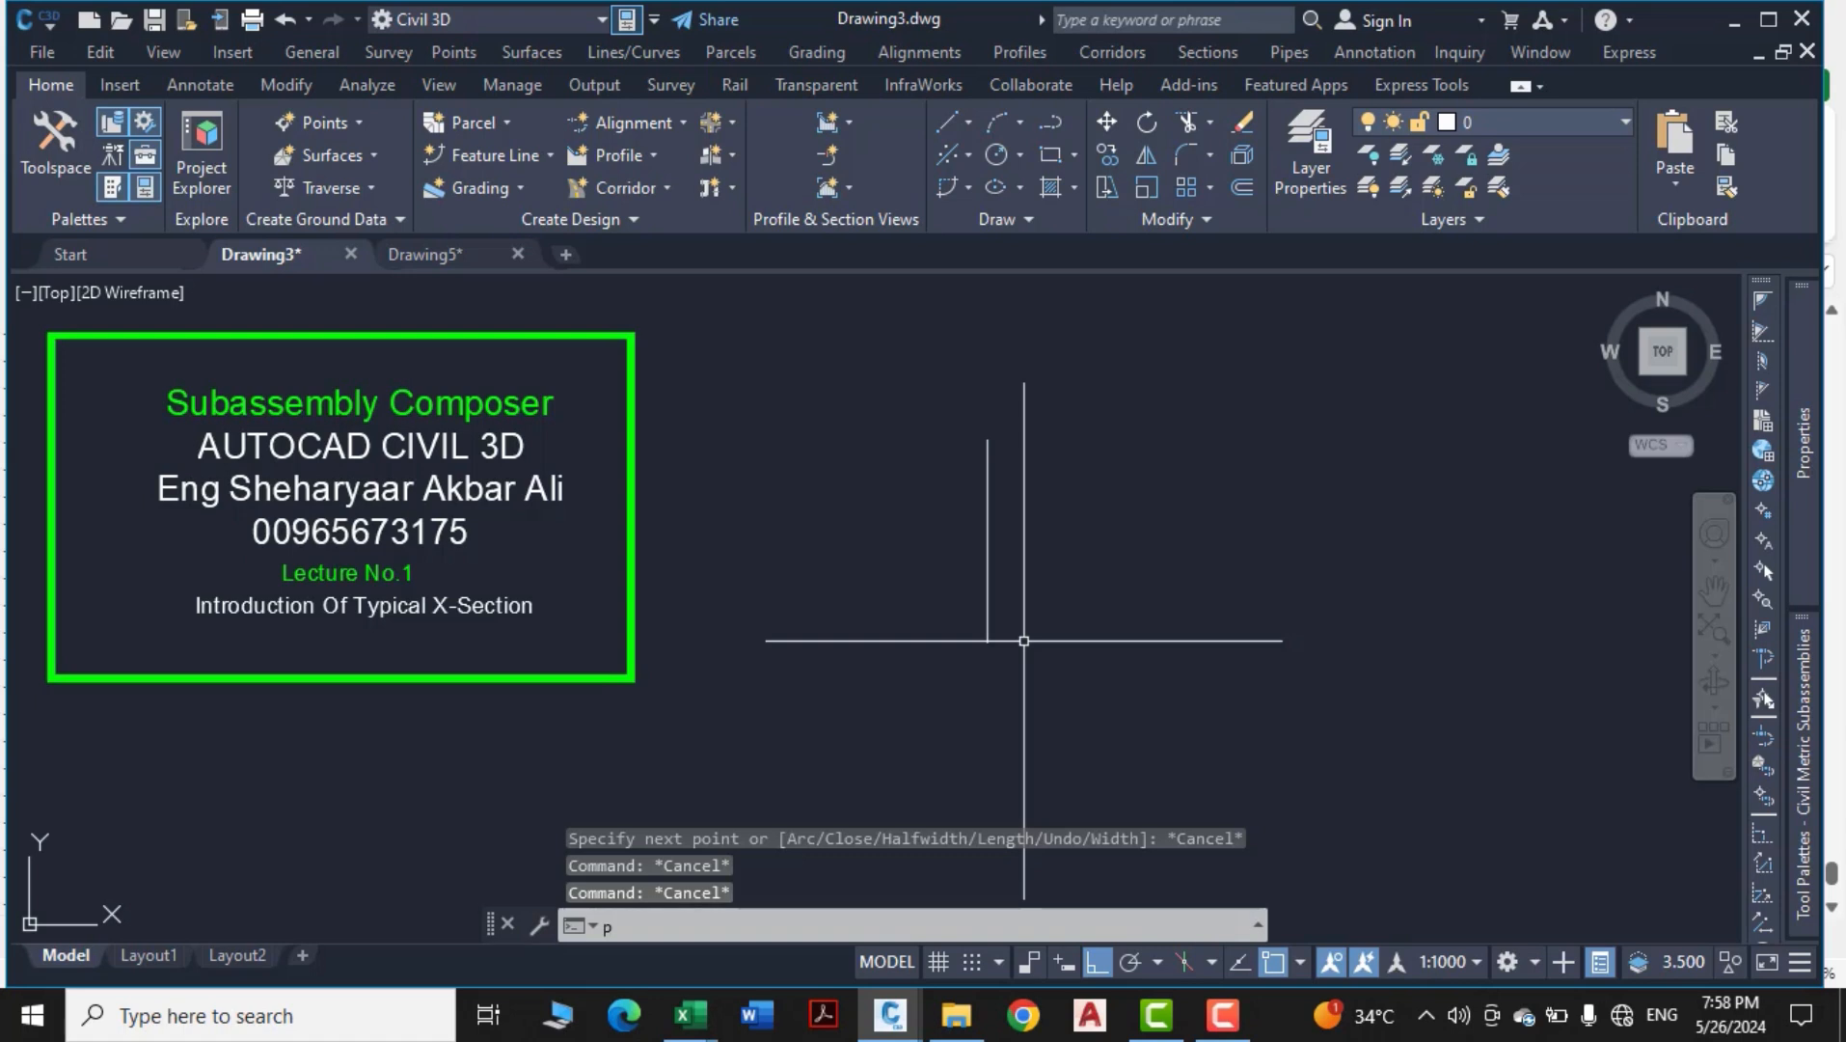
{"action": "type", "text": "l"}
{"action": "key", "text": "Return"}
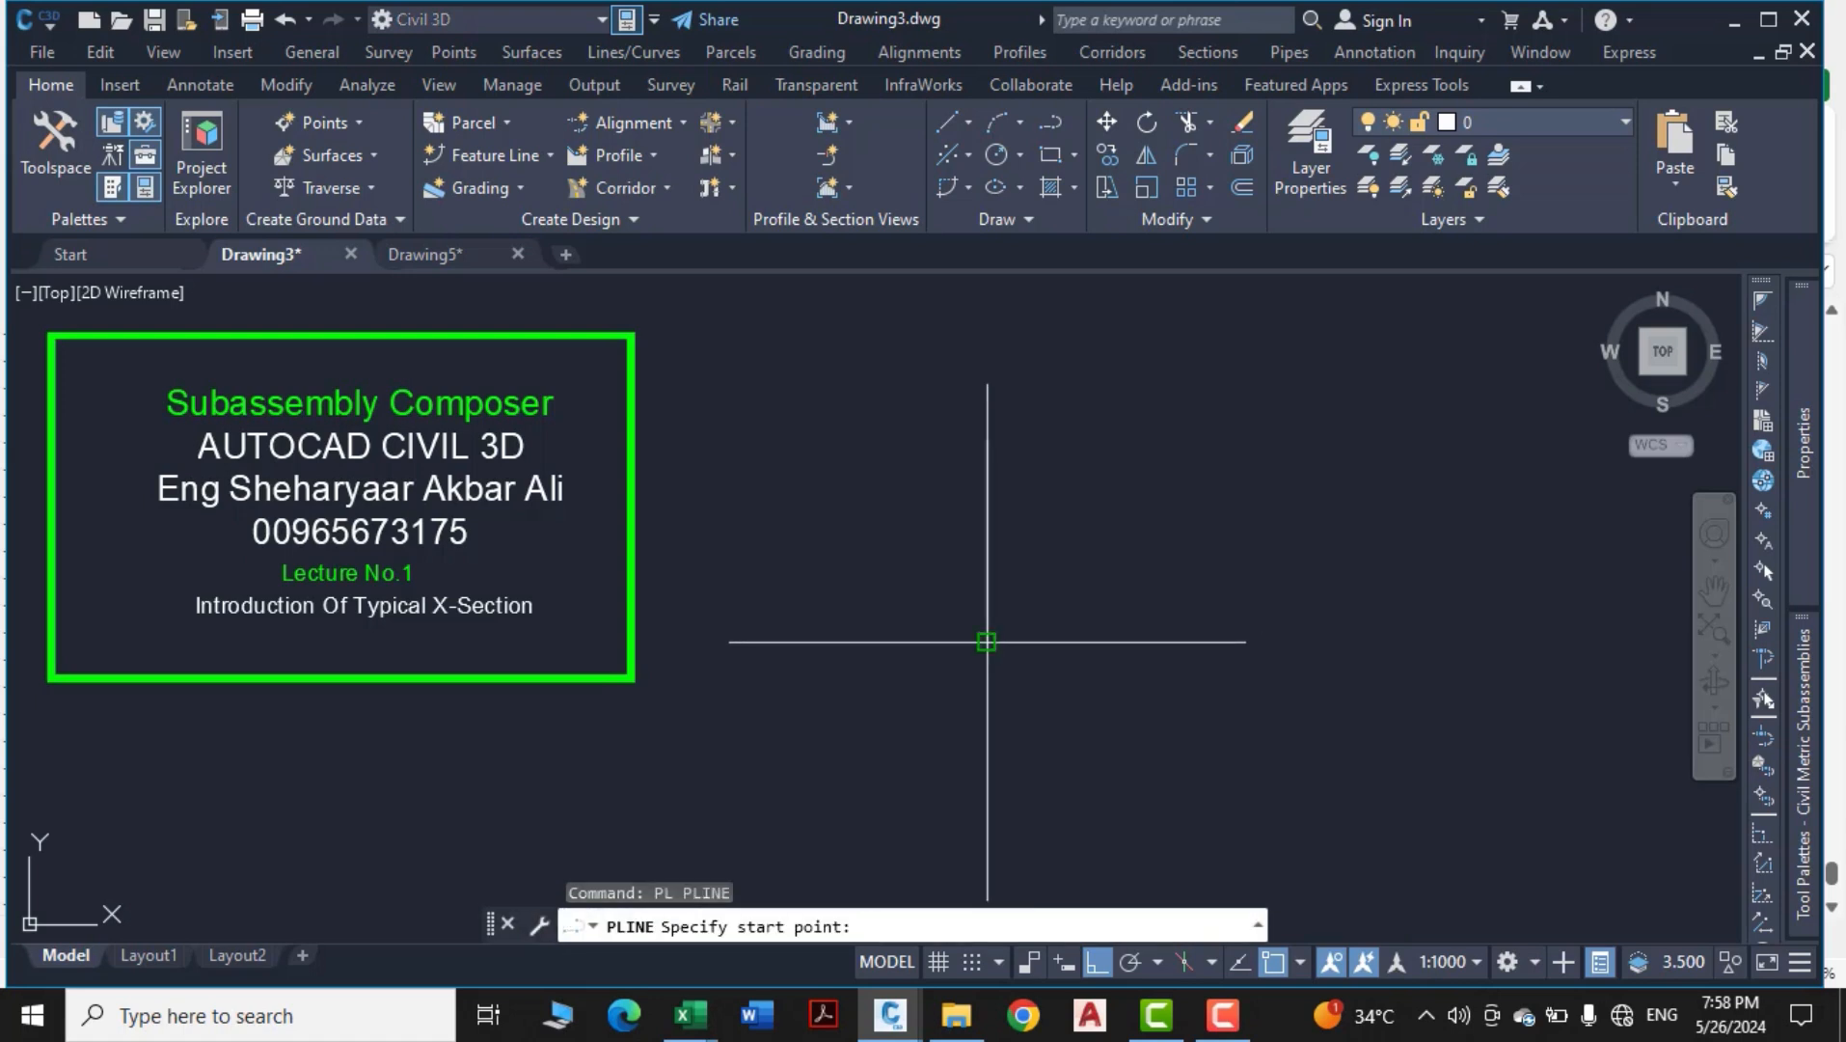
{"action": "left_click", "coordinate": [984, 555]}
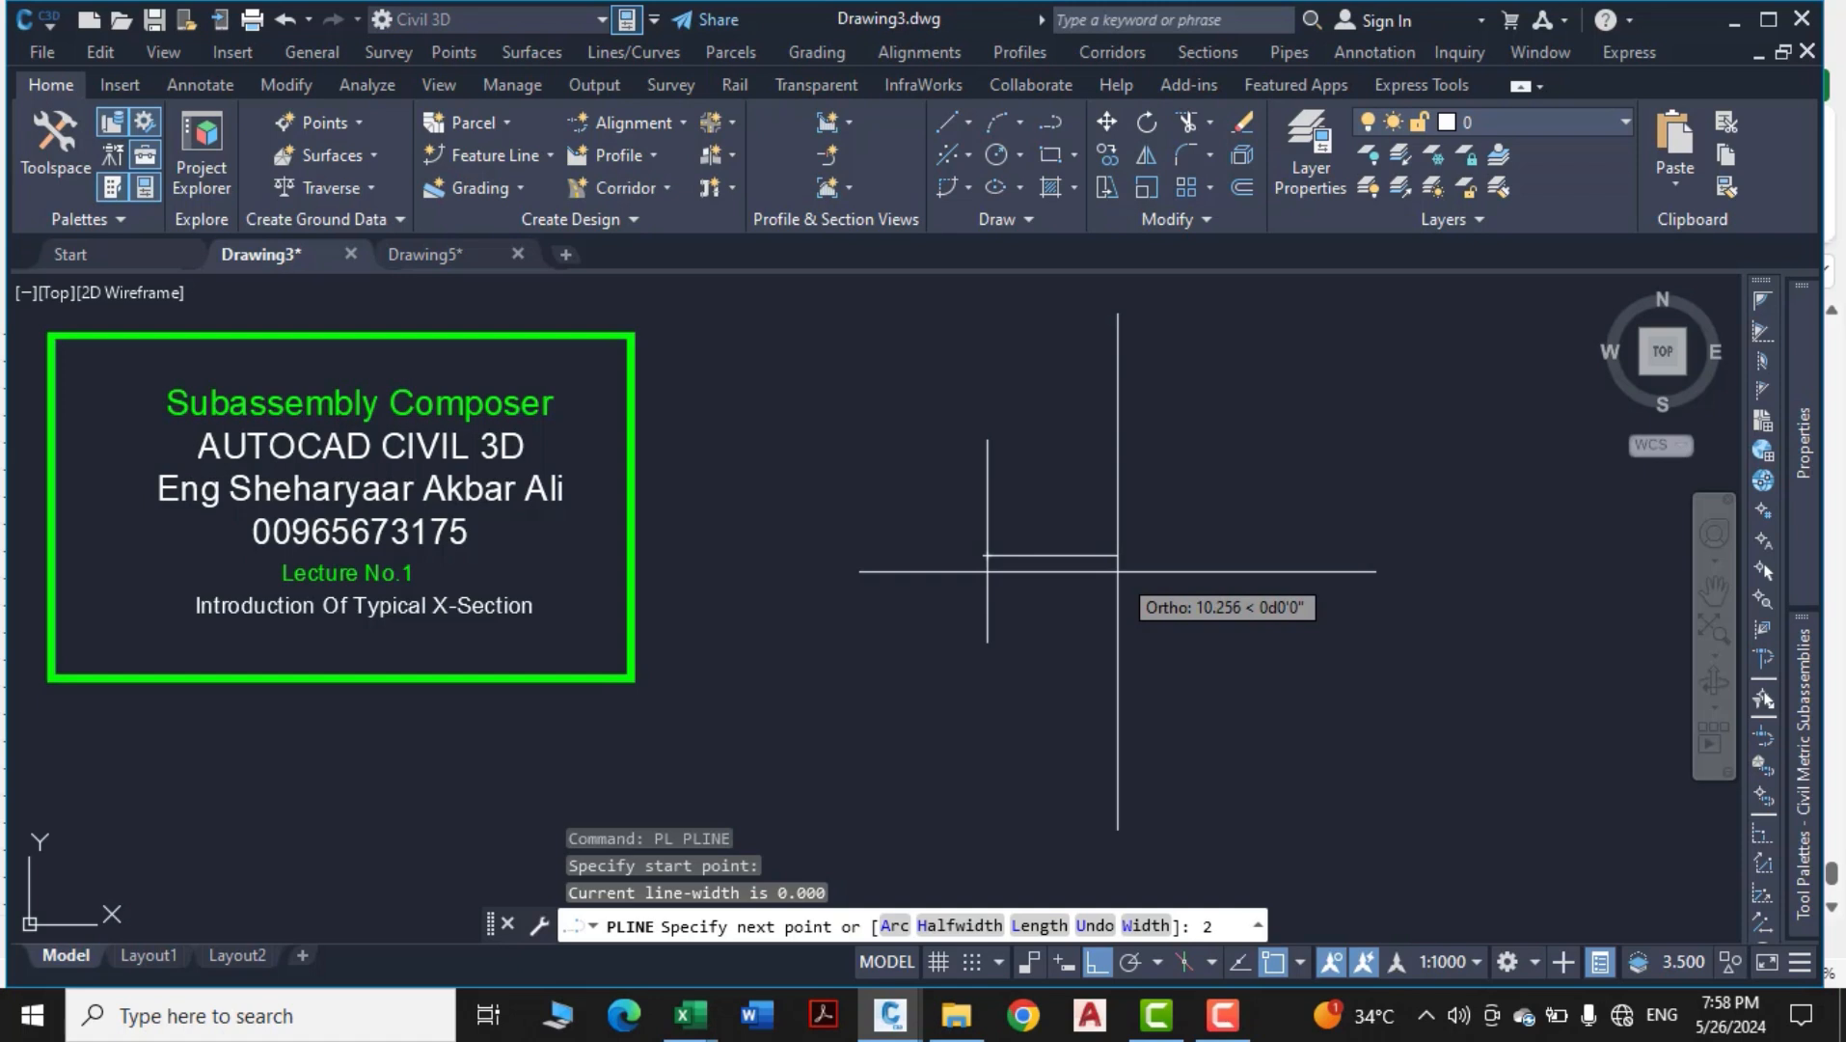
{"action": "type", "text": "2"}
{"action": "key", "text": "Return"}
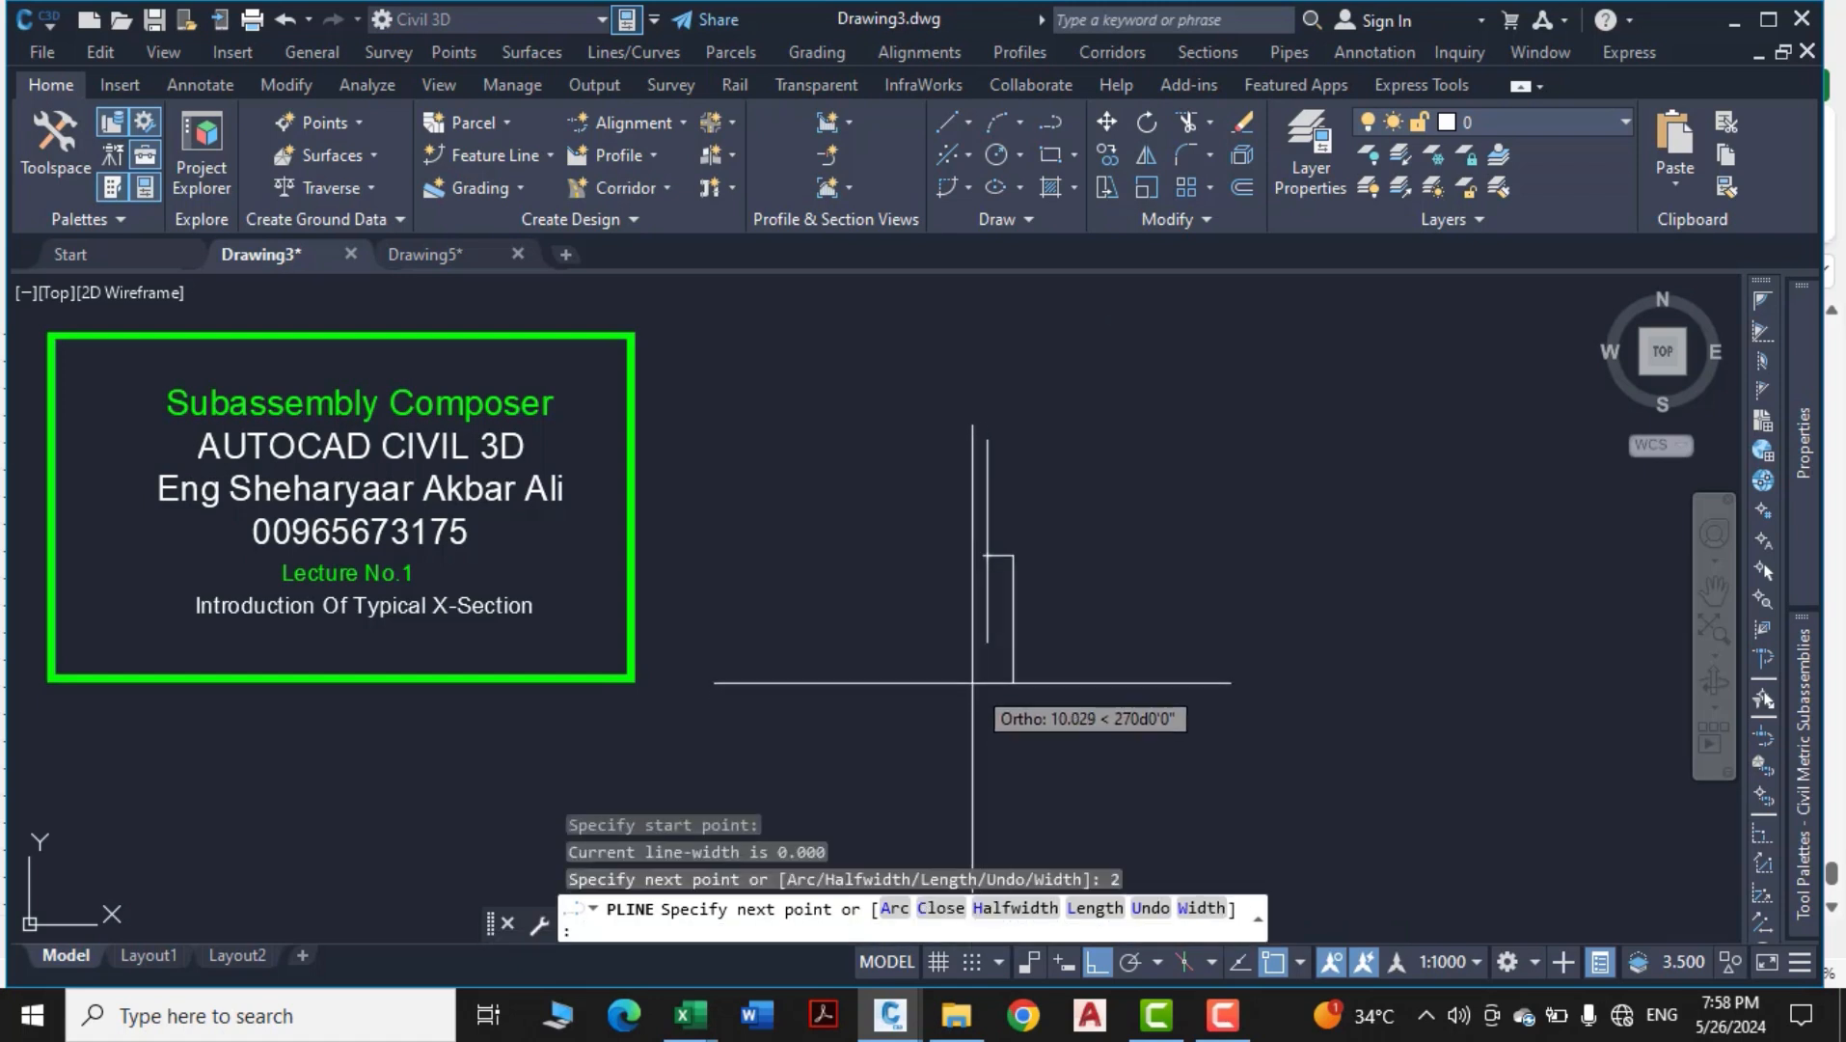
{"action": "scroll", "coordinate": [973, 684], "scroll_direction": "up", "scroll_amount": 4}
{"action": "middle_click_drag", "start_coordinate": [972, 684], "coordinate": [919, 839]}
{"action": "key", "text": "Escape"}
{"action": "key", "text": "Escape"}
{"action": "key", "text": "Escape"}
{"action": "key", "text": "Escape"}
Draw a 5.5-unit horizontal polyline continuing right from the end of the 2-unit segment
{"action": "type", "text": "pl"}
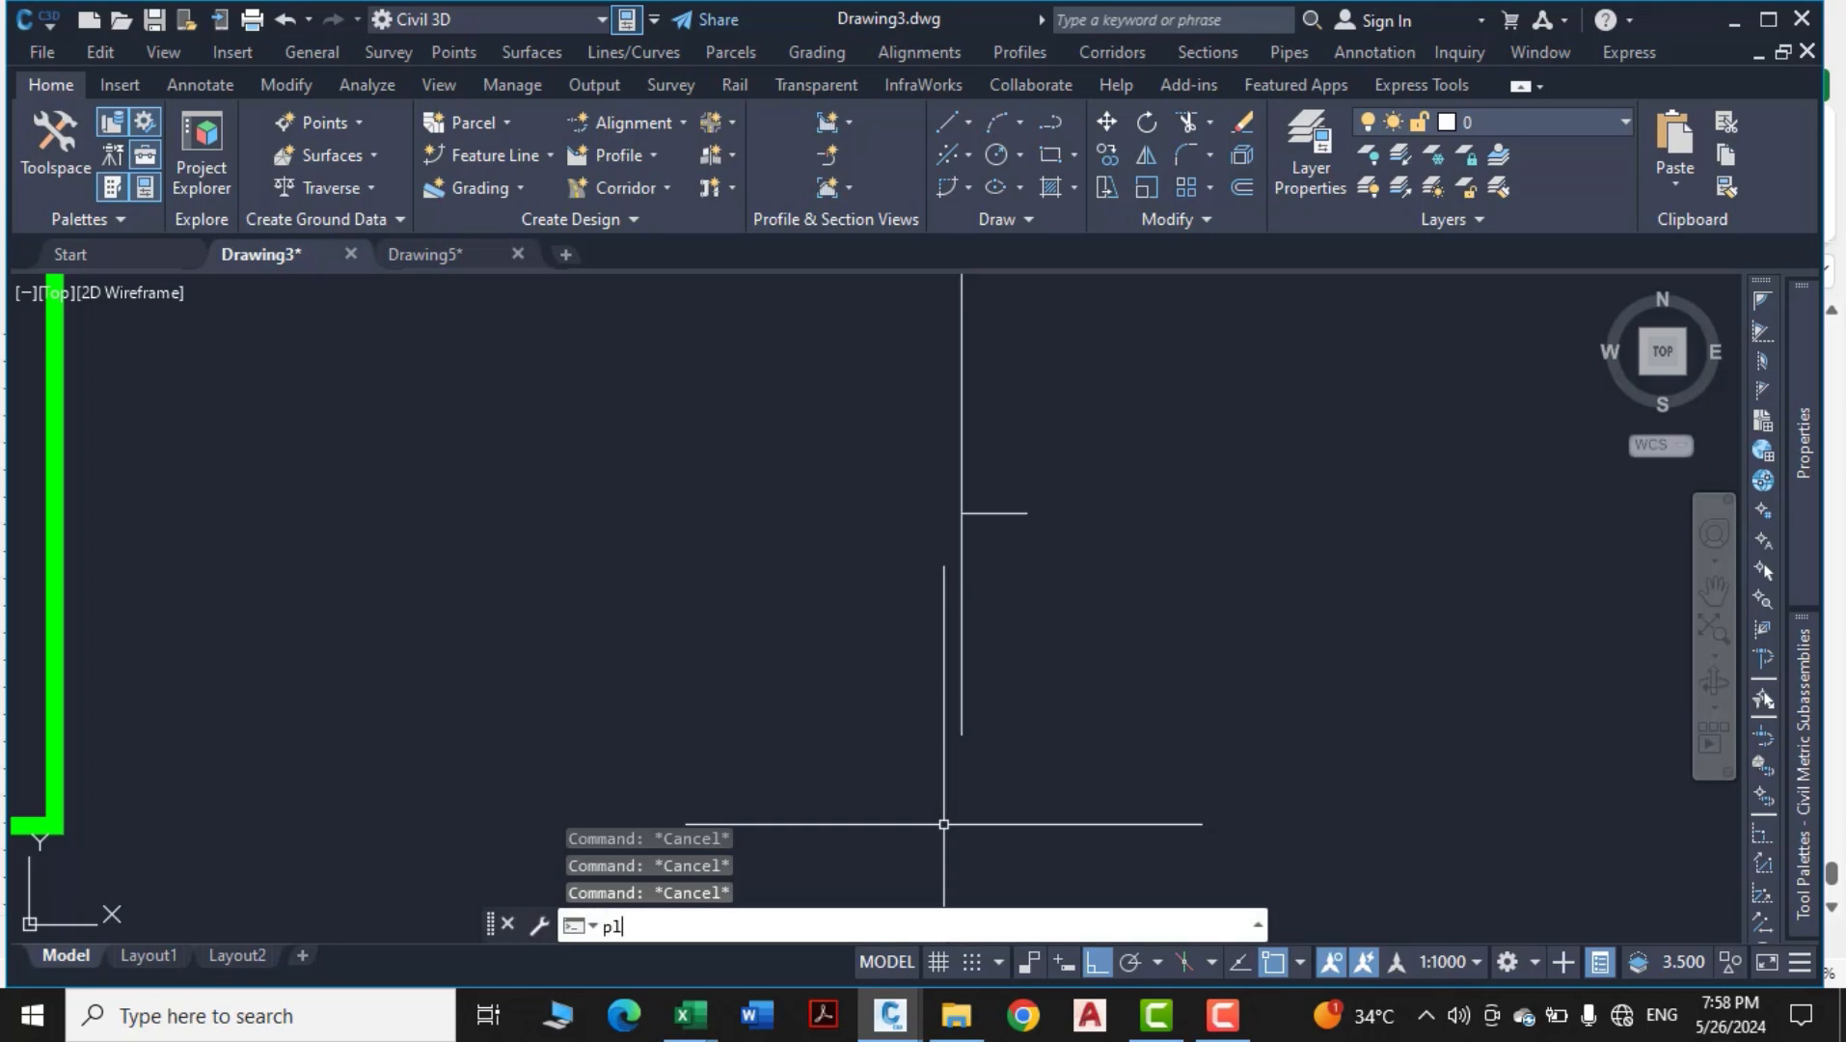
{"action": "key", "text": "Return"}
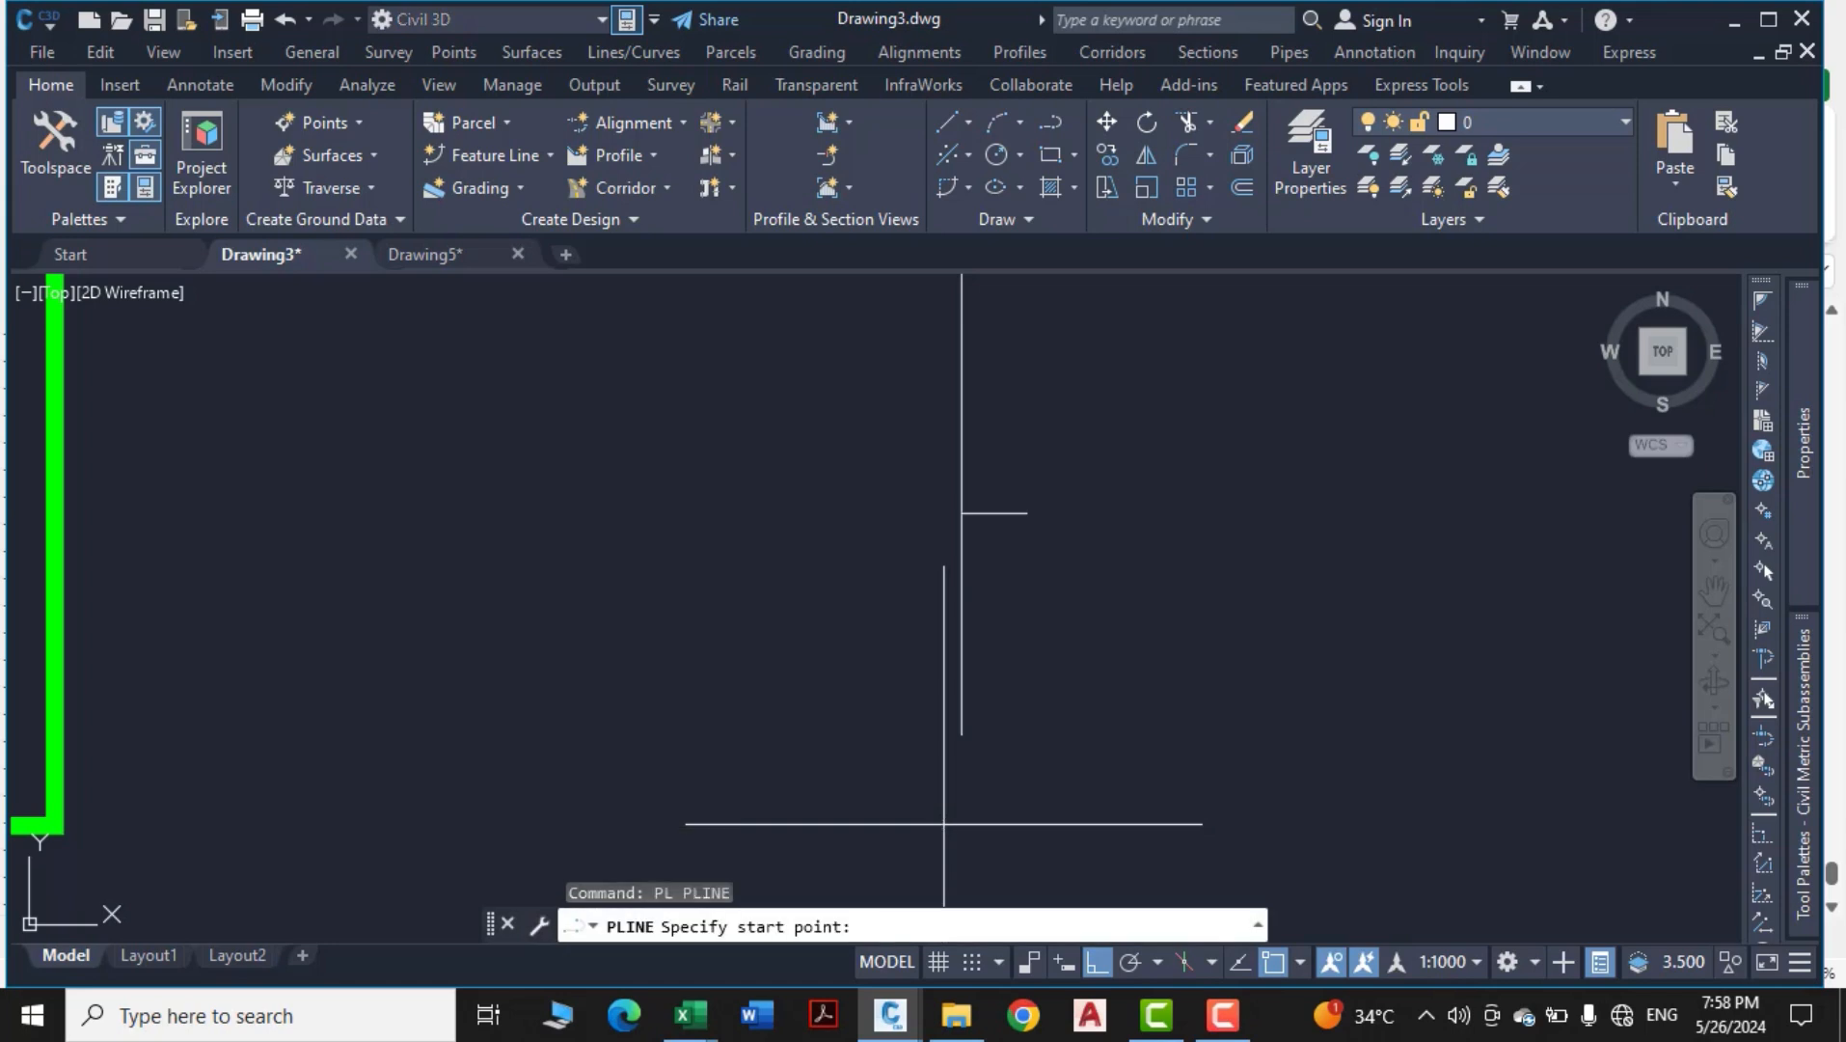
{"action": "left_click", "coordinate": [1027, 513]}
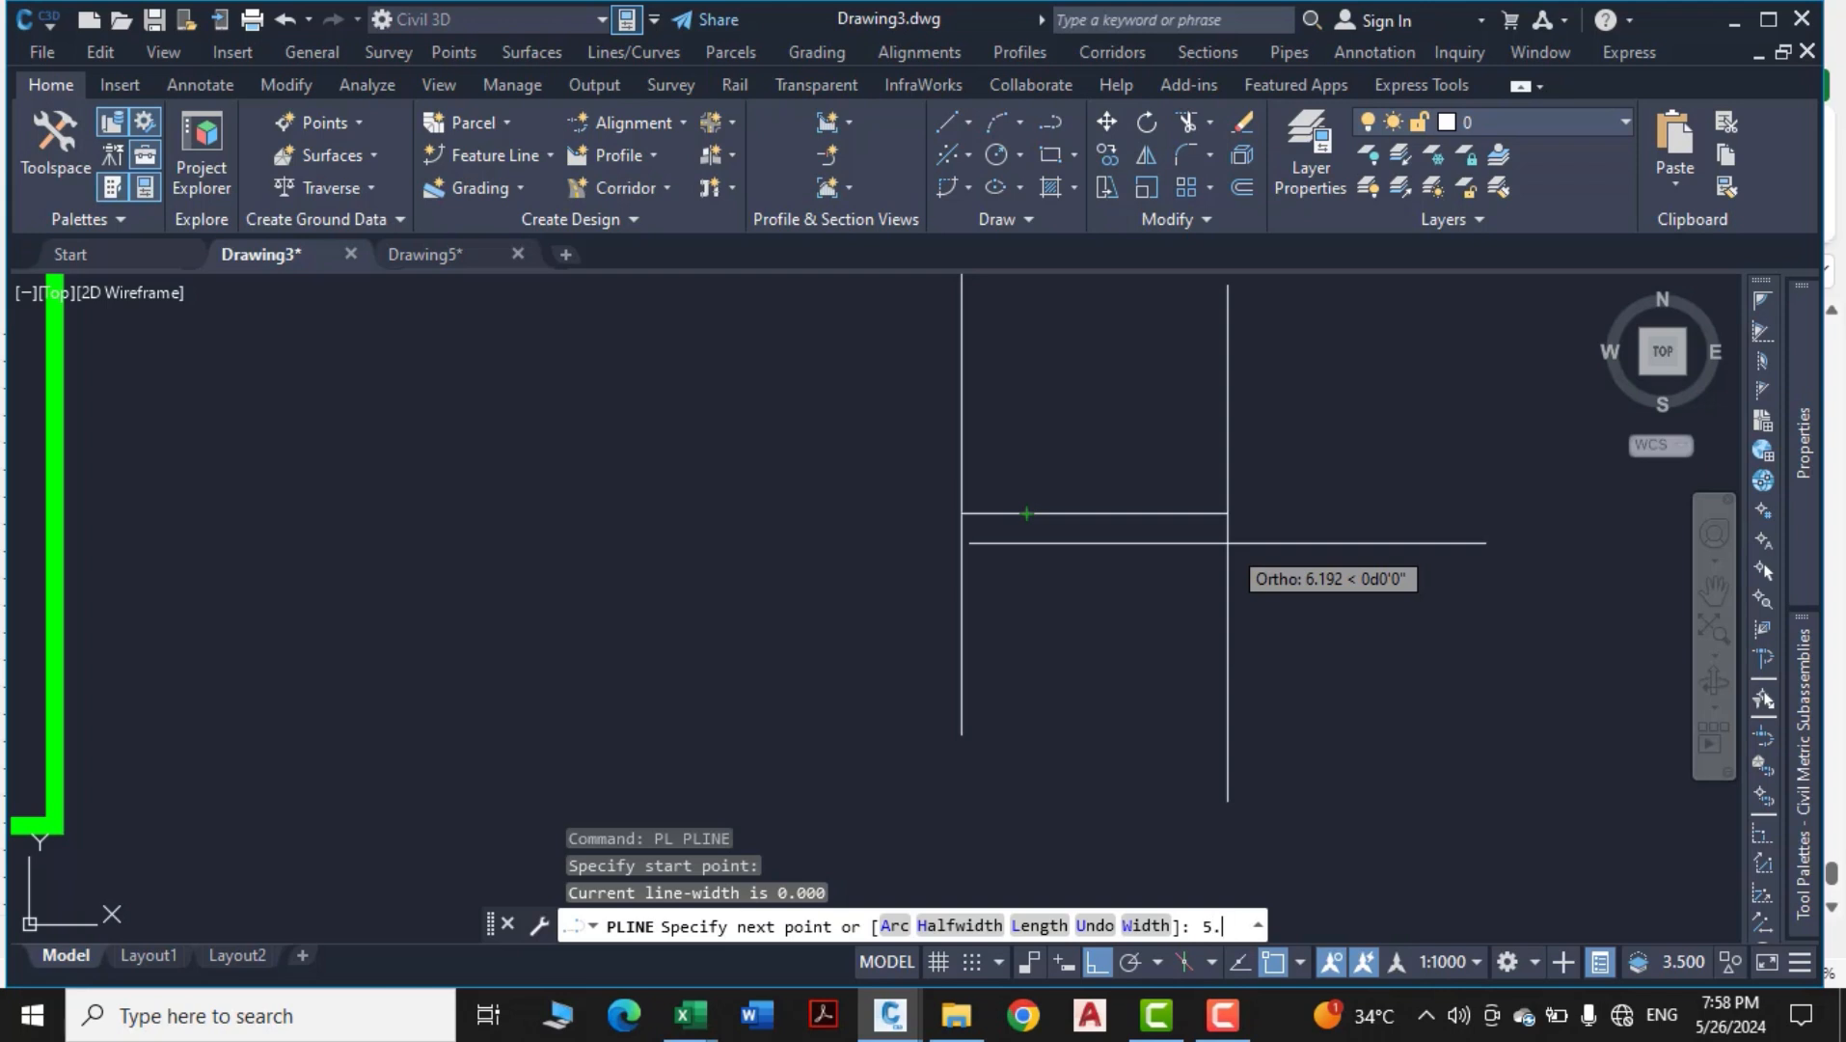
{"action": "key", "text": "Return"}
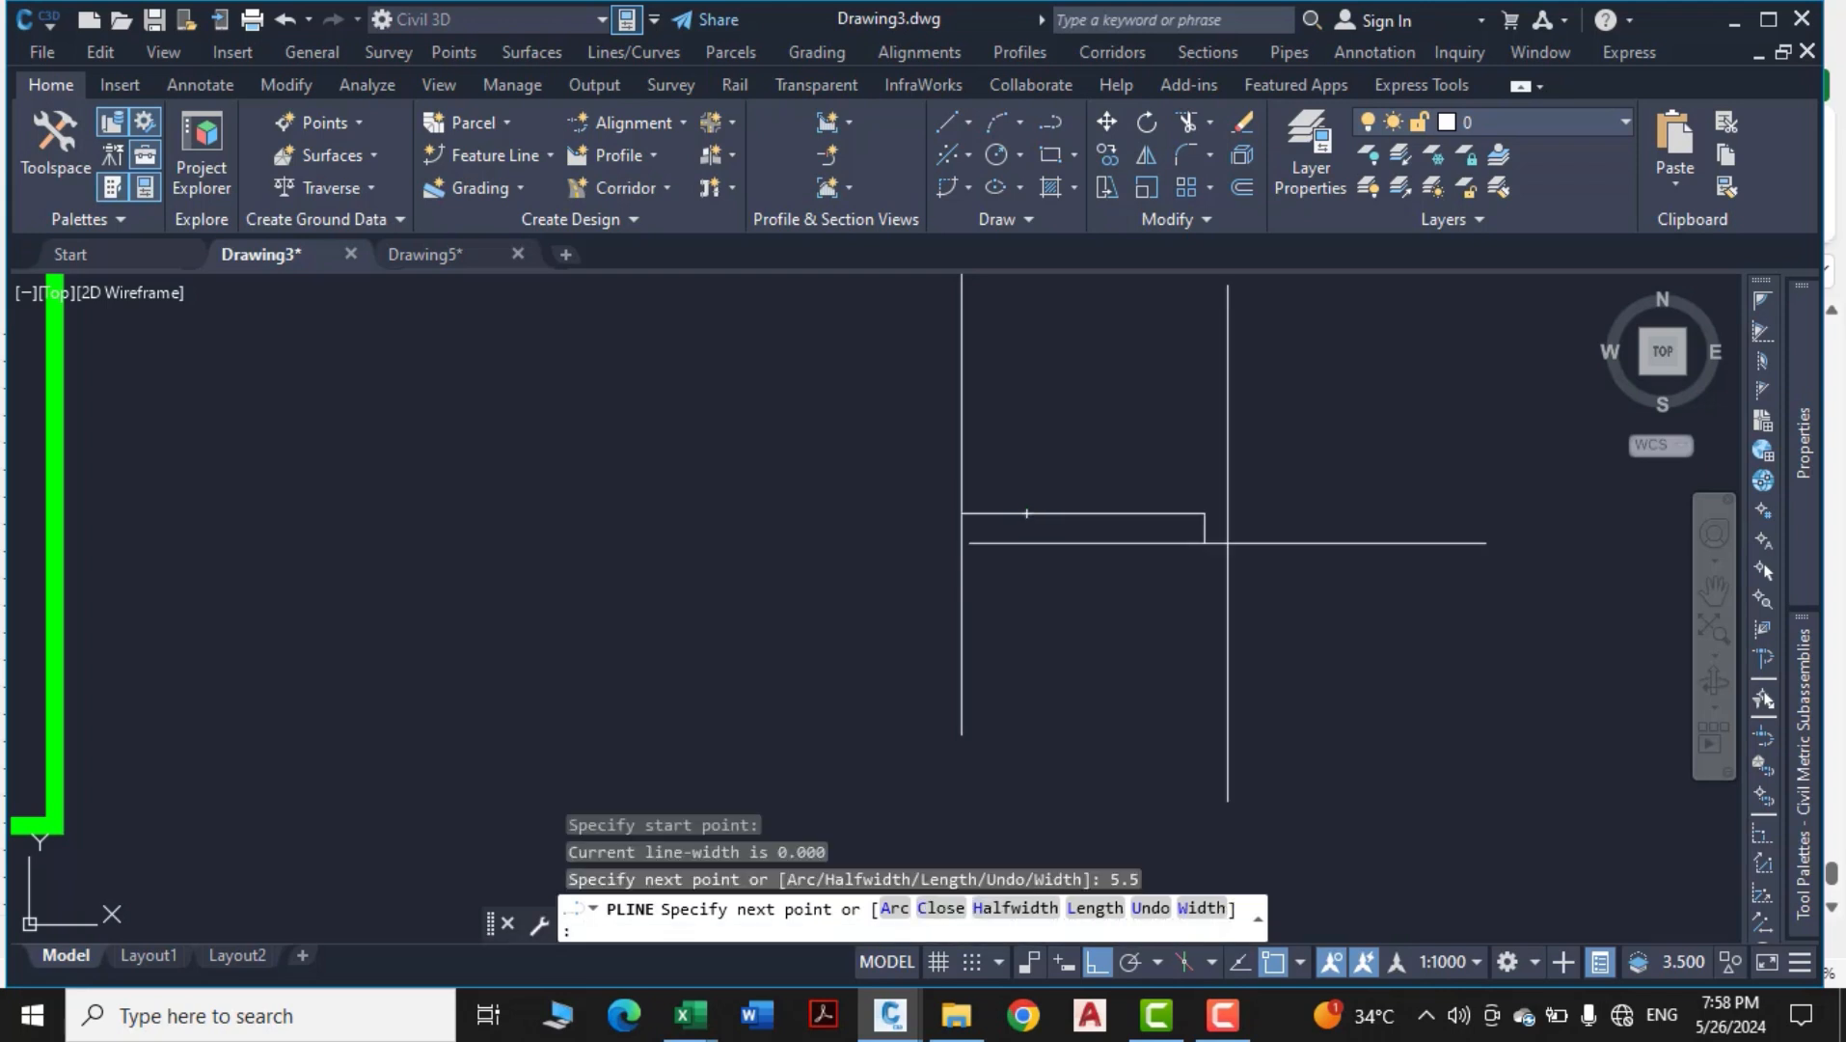
{"action": "key", "text": "Escape"}
{"action": "scroll", "coordinate": [1146, 510], "scroll_direction": "up", "scroll_amount": 2}
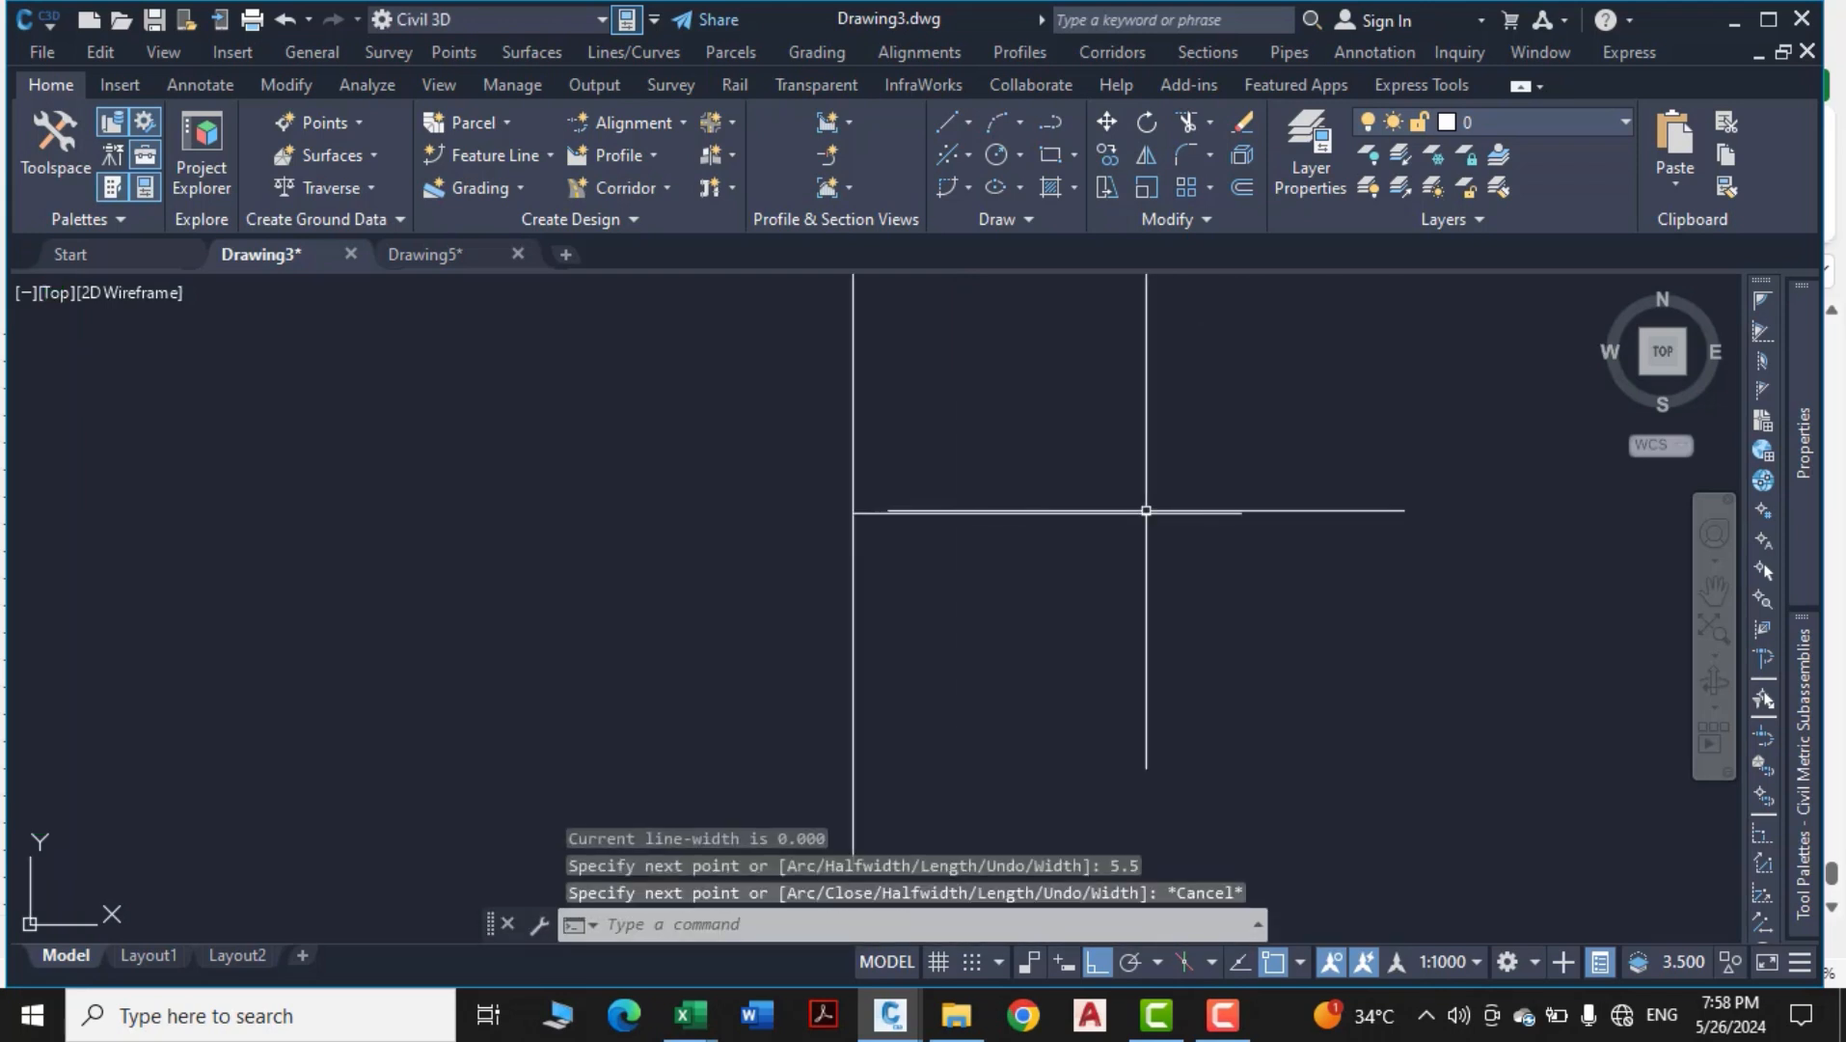
{"action": "left_click", "coordinate": [1143, 512]}
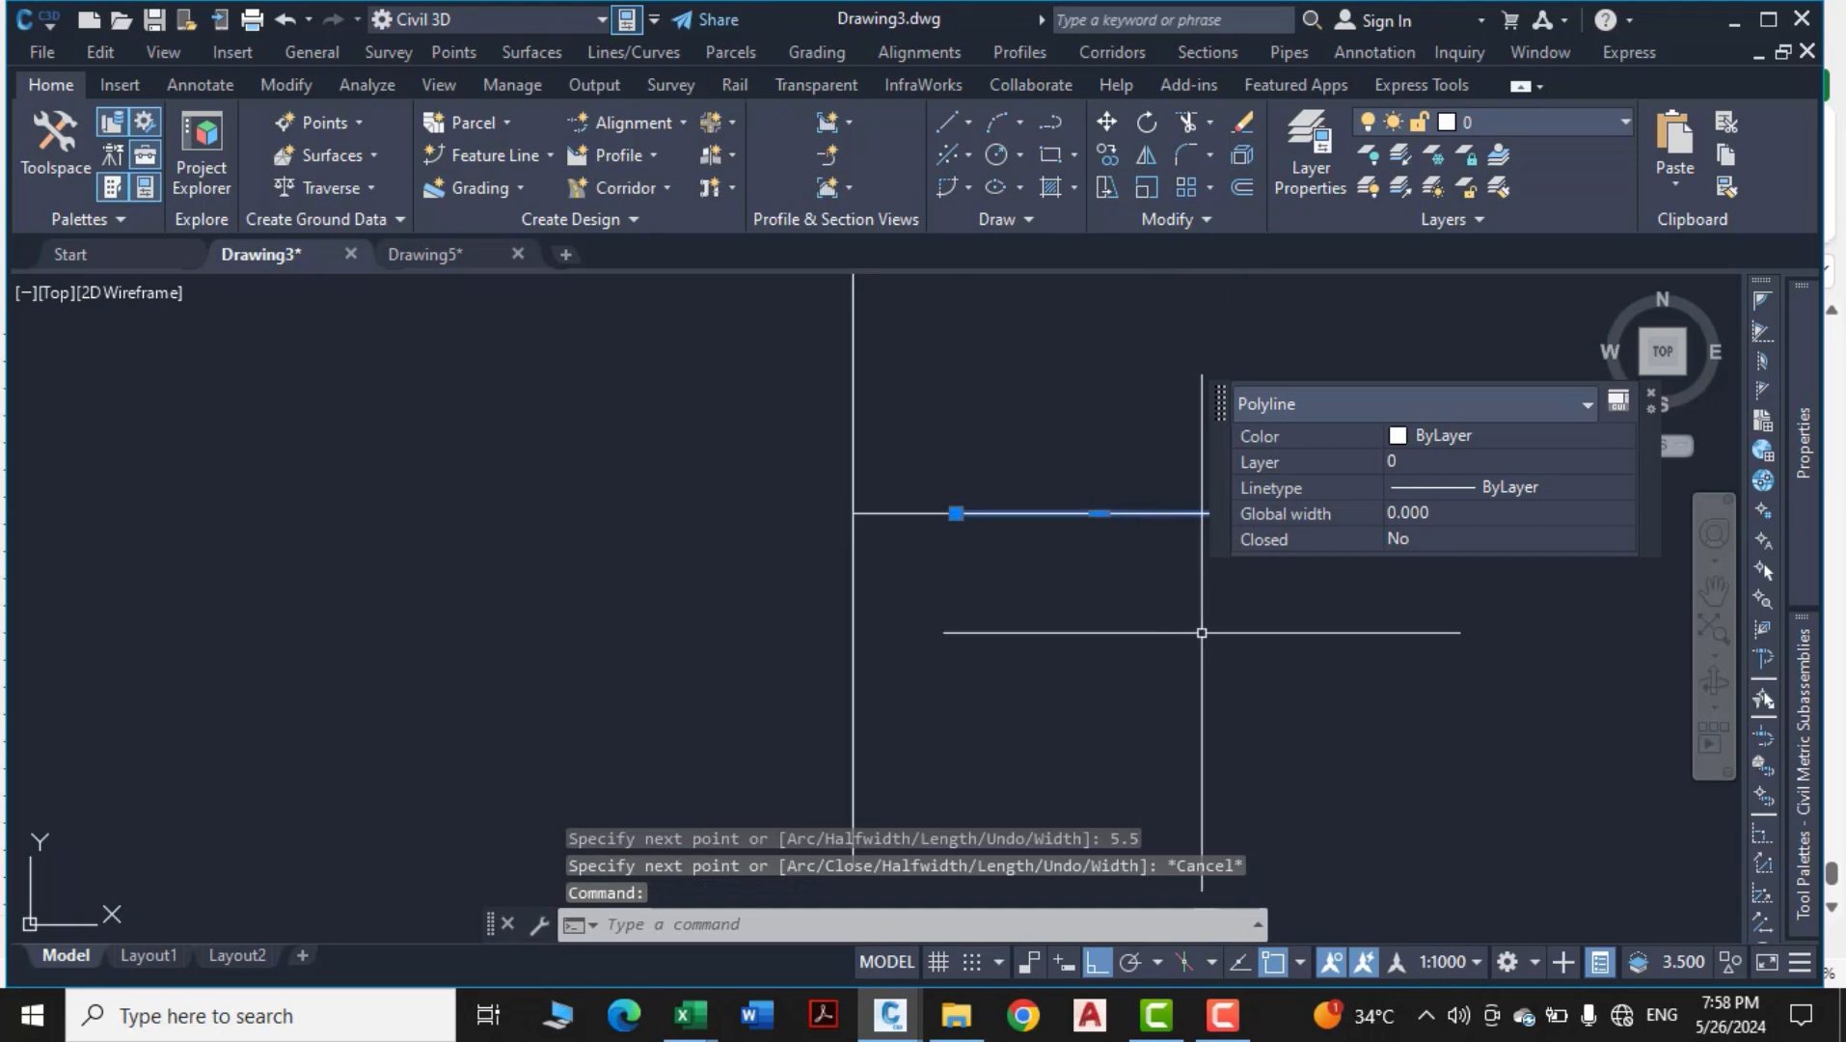
{"action": "key", "text": "Escape"}
Draw a 2.5-unit horizontal polyline continuing right from the end of the 5.5-unit segment
{"action": "middle_click_drag", "start_coordinate": [1215, 631], "coordinate": [1141, 622]}
{"action": "type", "text": "pl"}
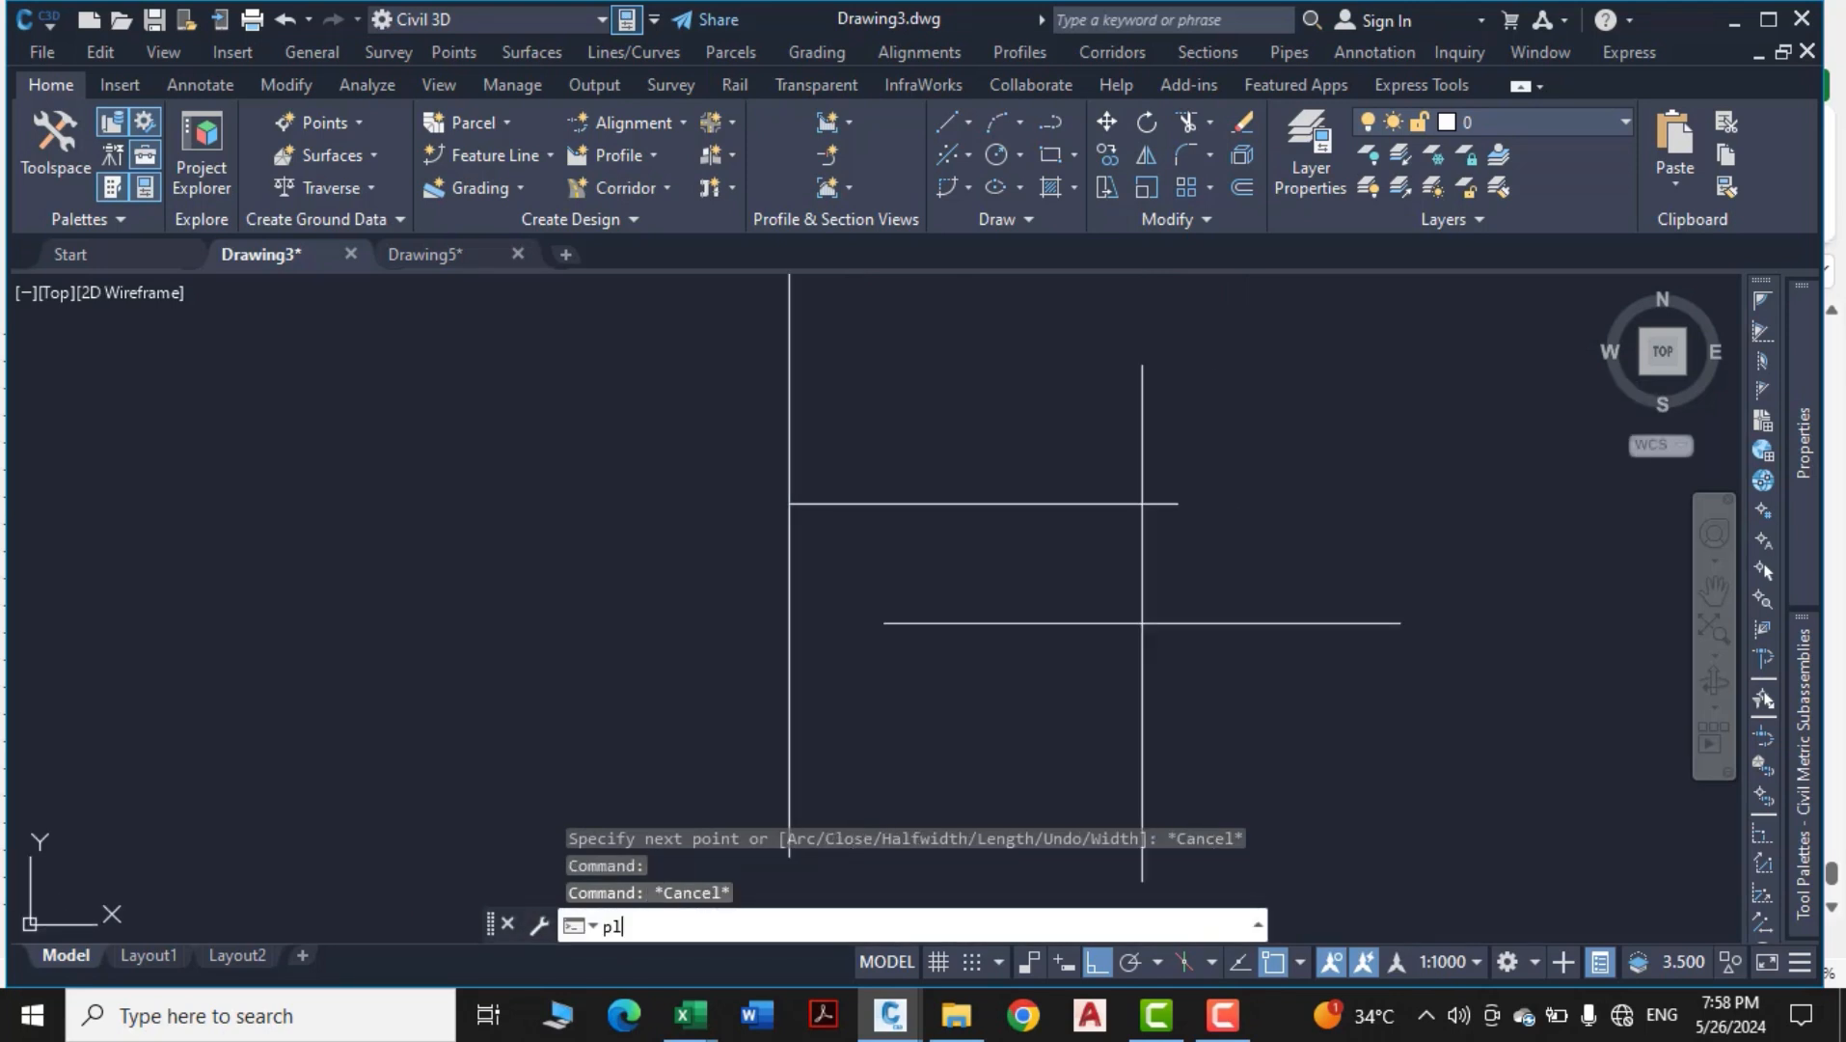
{"action": "key", "text": "Return"}
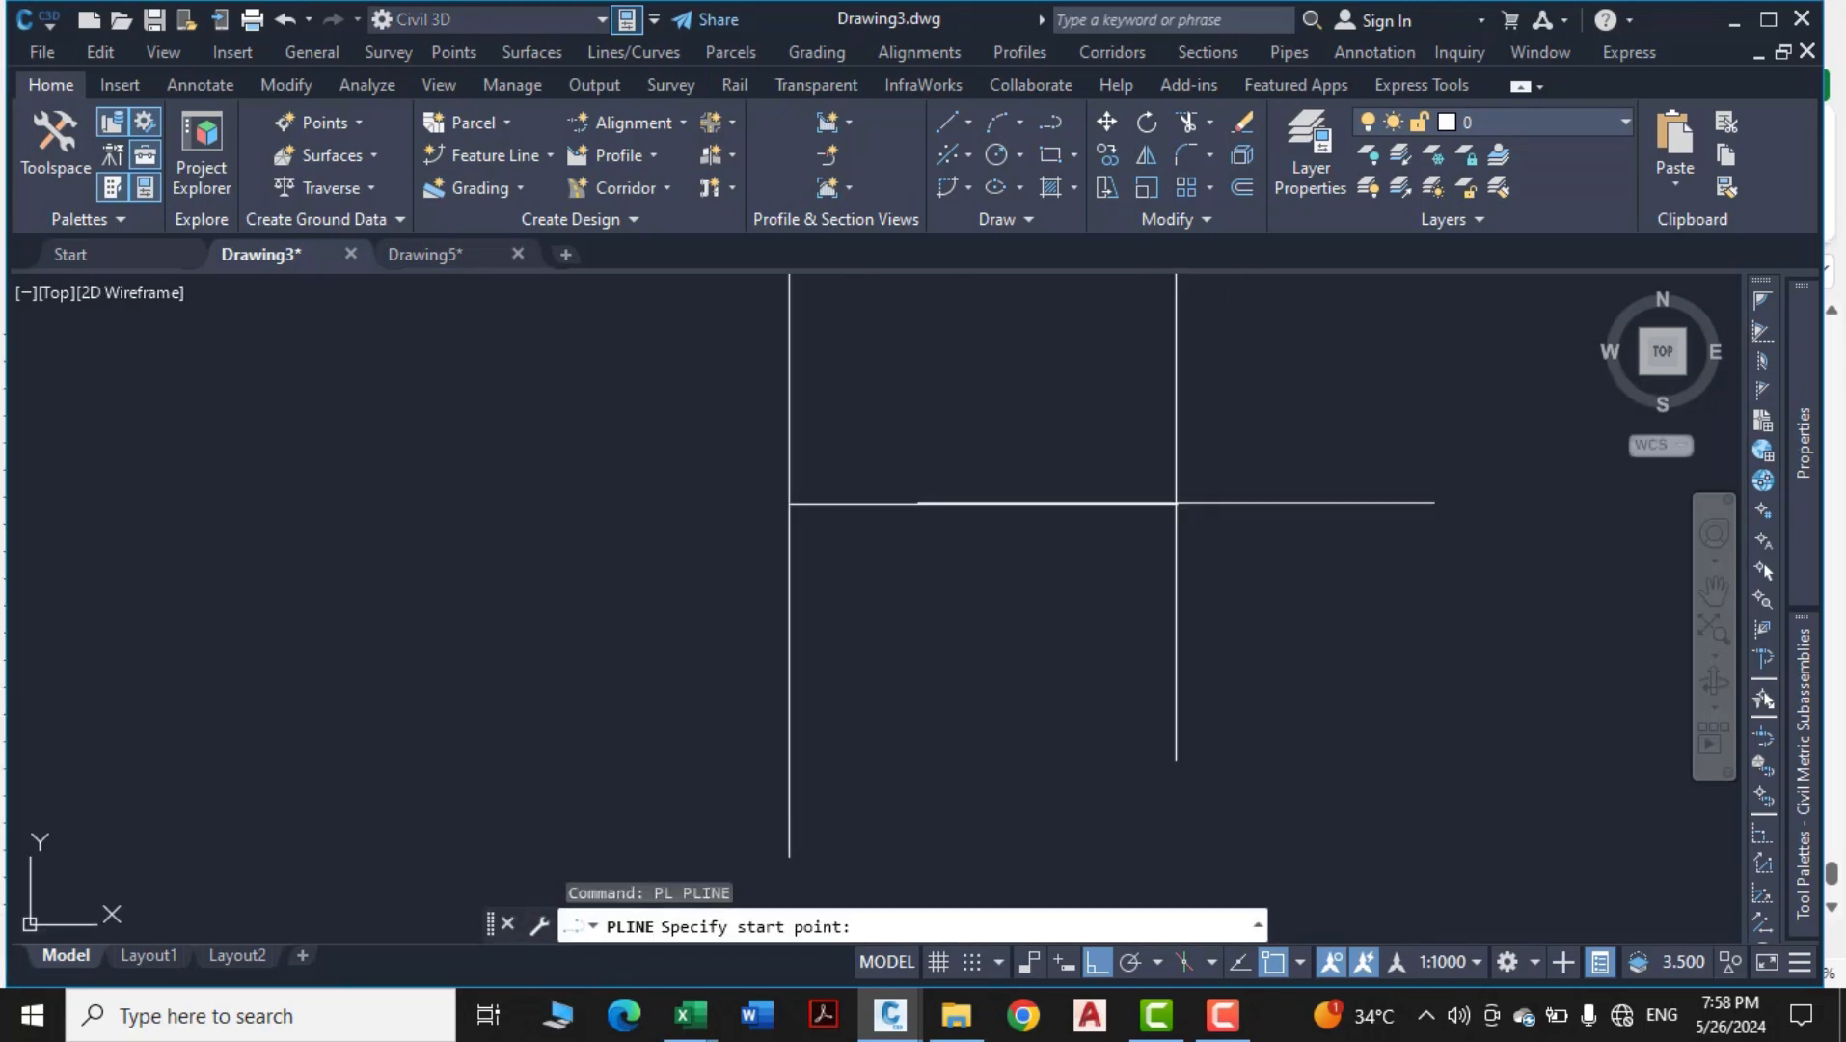
{"action": "left_click", "coordinate": [1176, 502]}
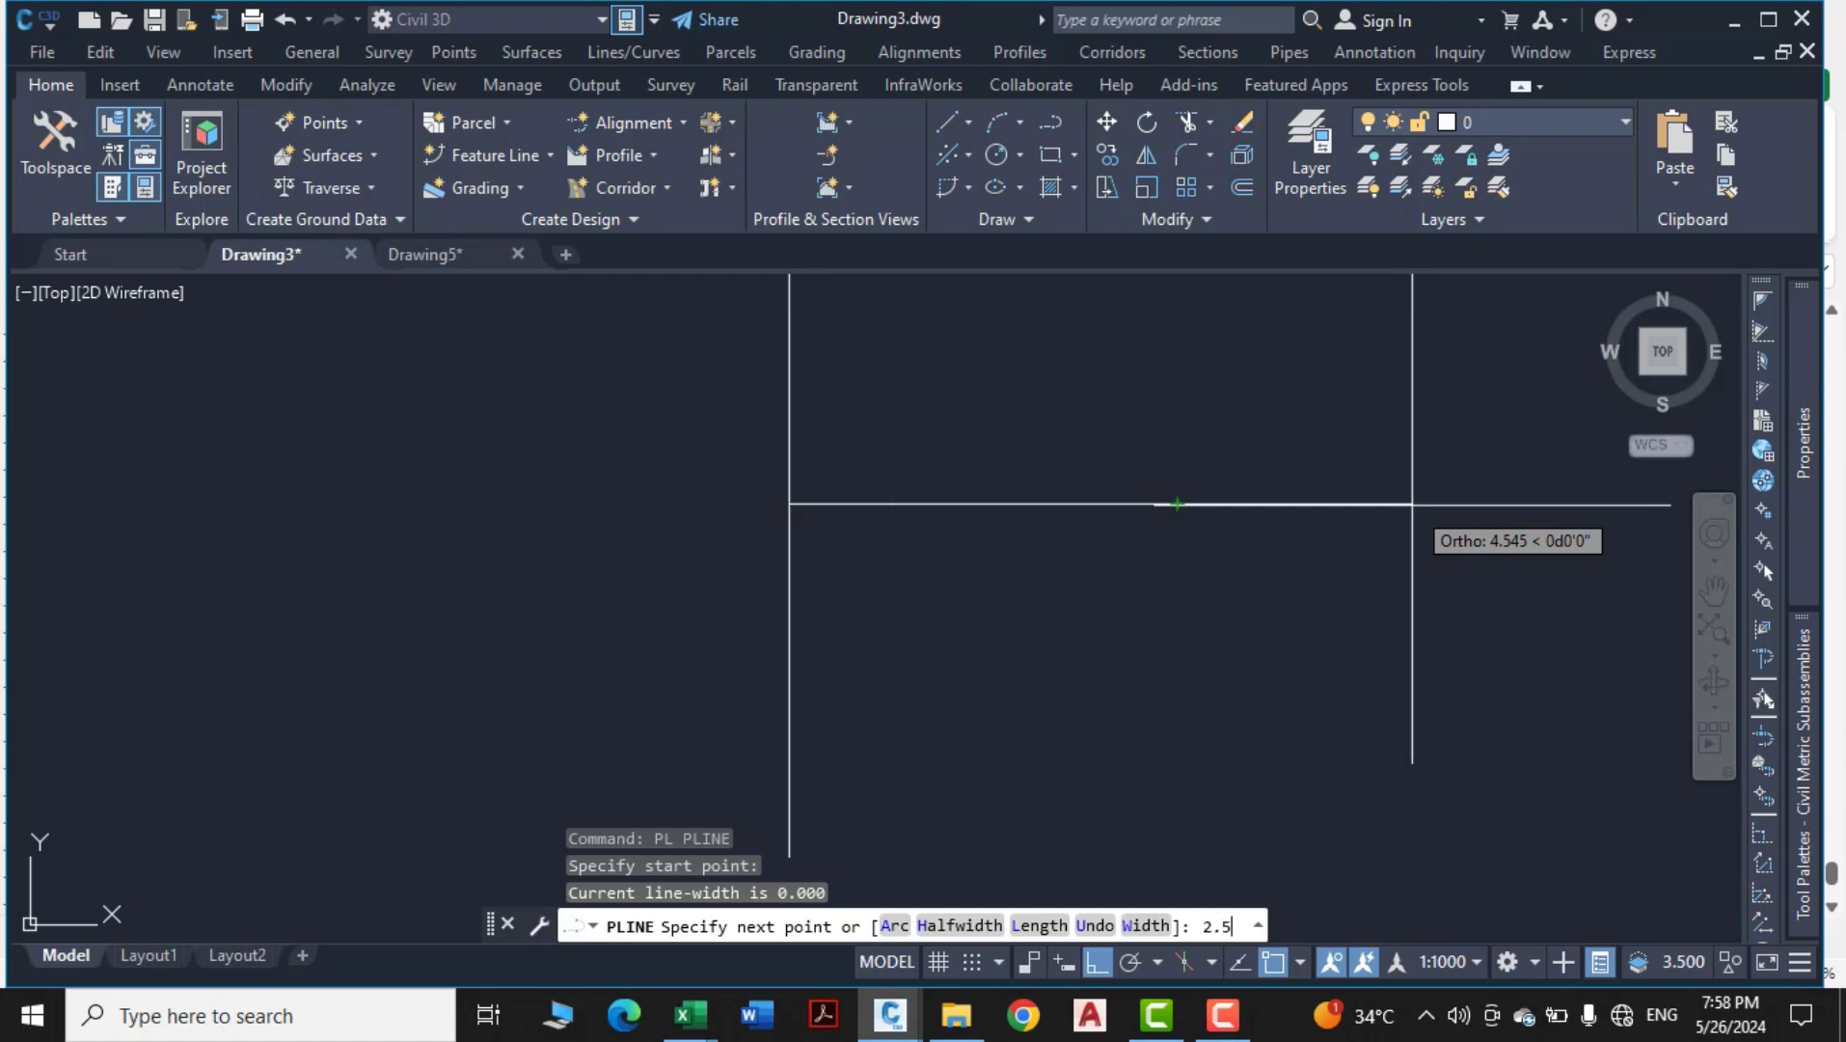
{"action": "key", "text": "Return"}
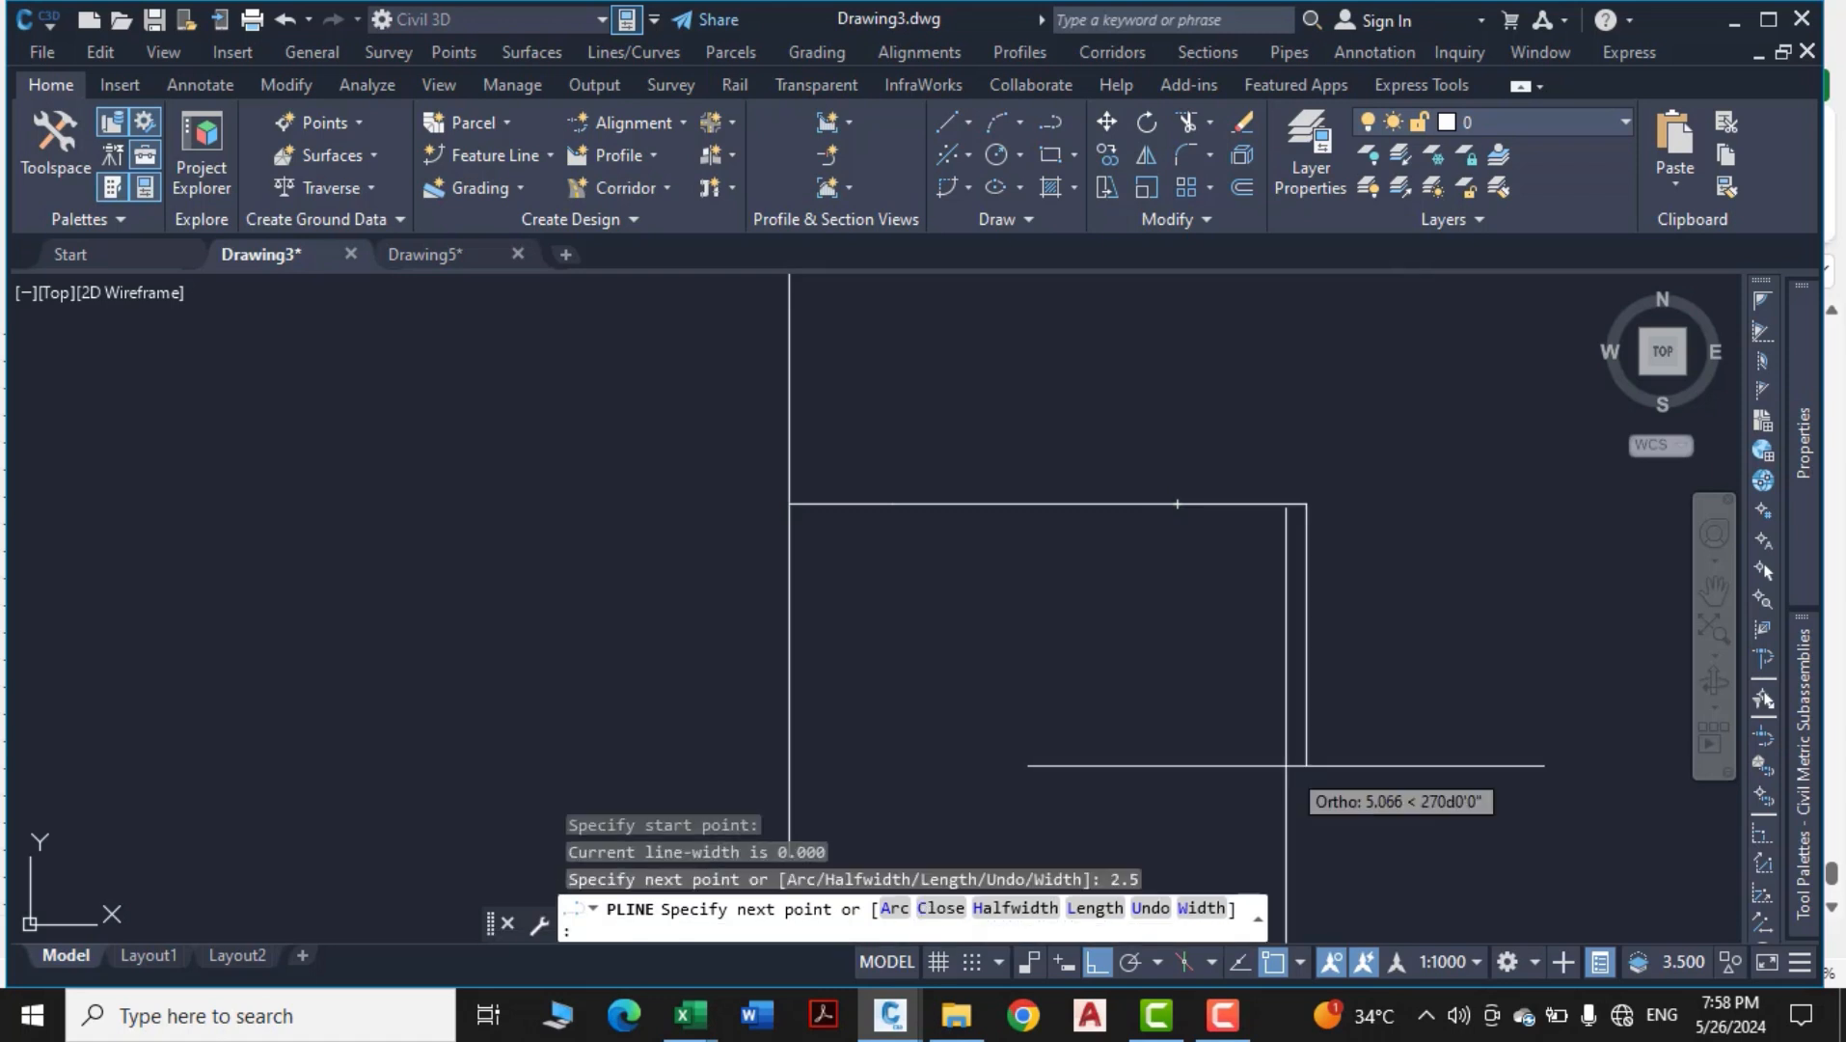
{"action": "key", "text": "Escape"}
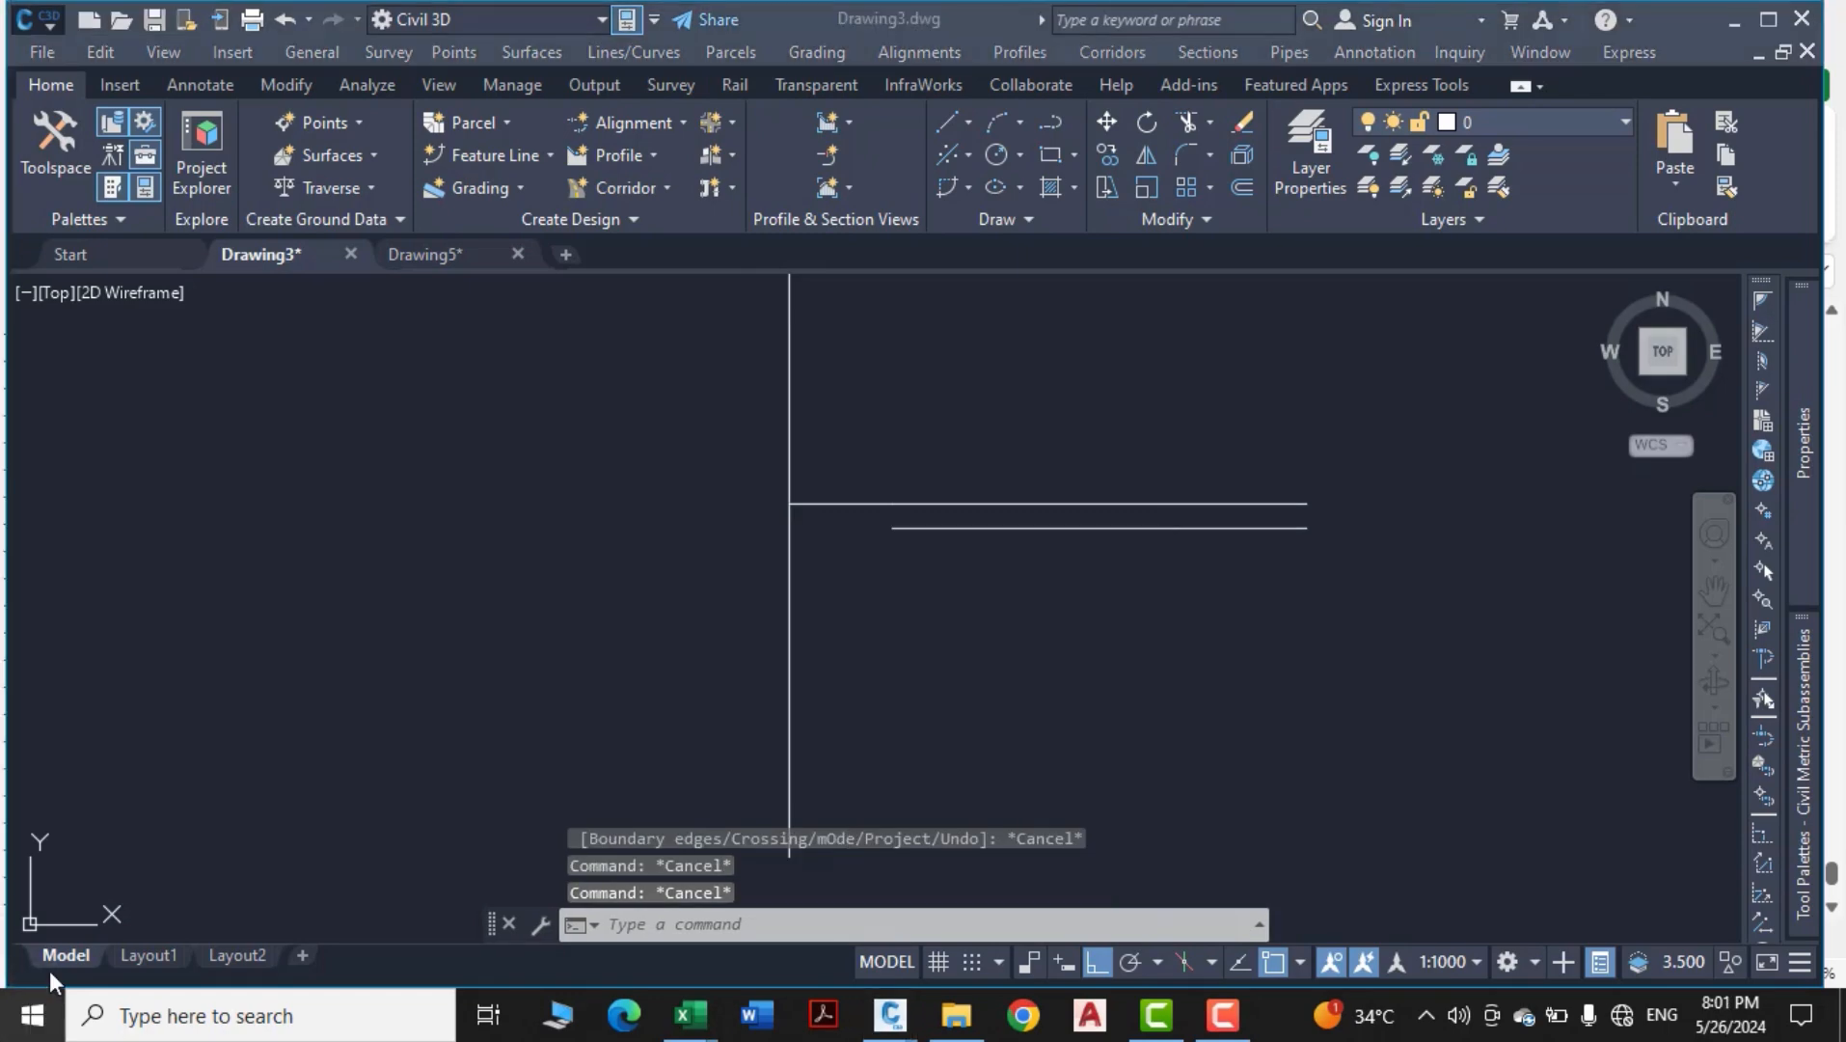
Open Calculator, multiply 0.06 by 10 for the crossfall drop, and close it to return to the drawing
{"action": "left_click", "coordinate": [32, 1014]}
{"action": "left_click", "coordinate": [1100, 686]}
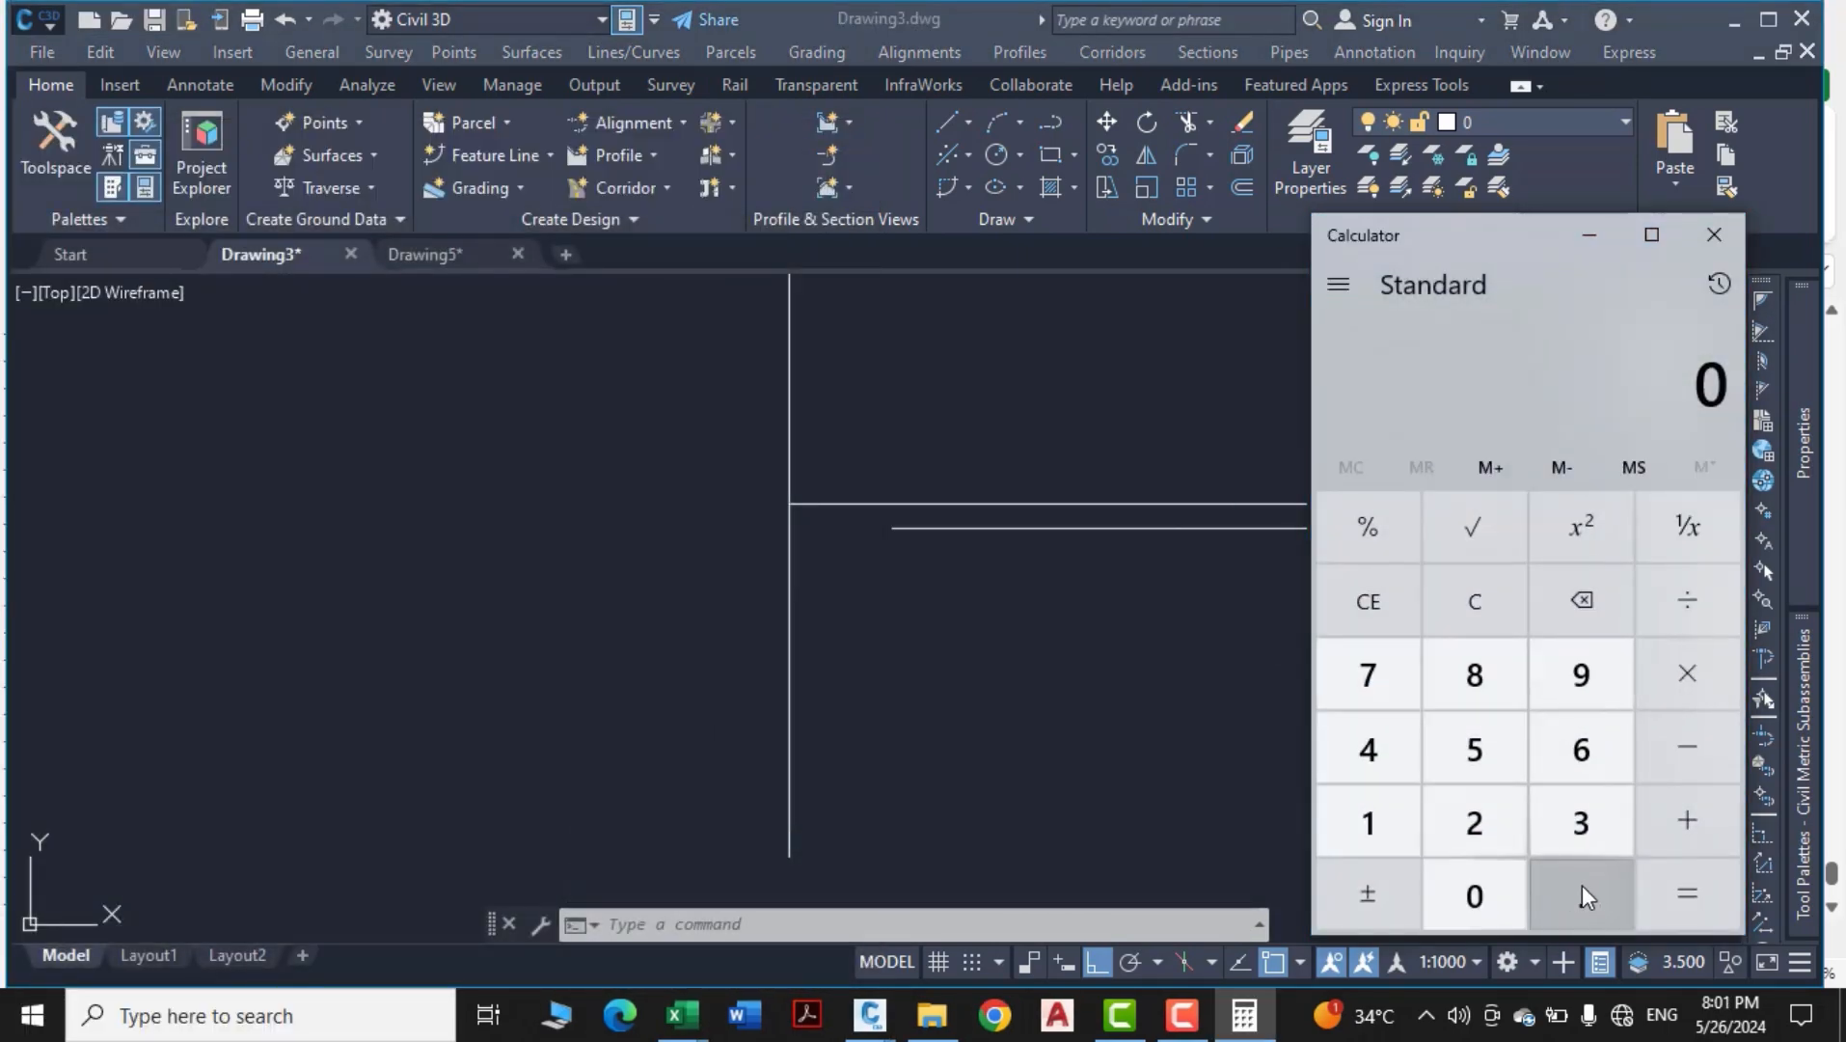
{"action": "left_click", "coordinate": [1585, 895]}
{"action": "left_click", "coordinate": [1506, 895]}
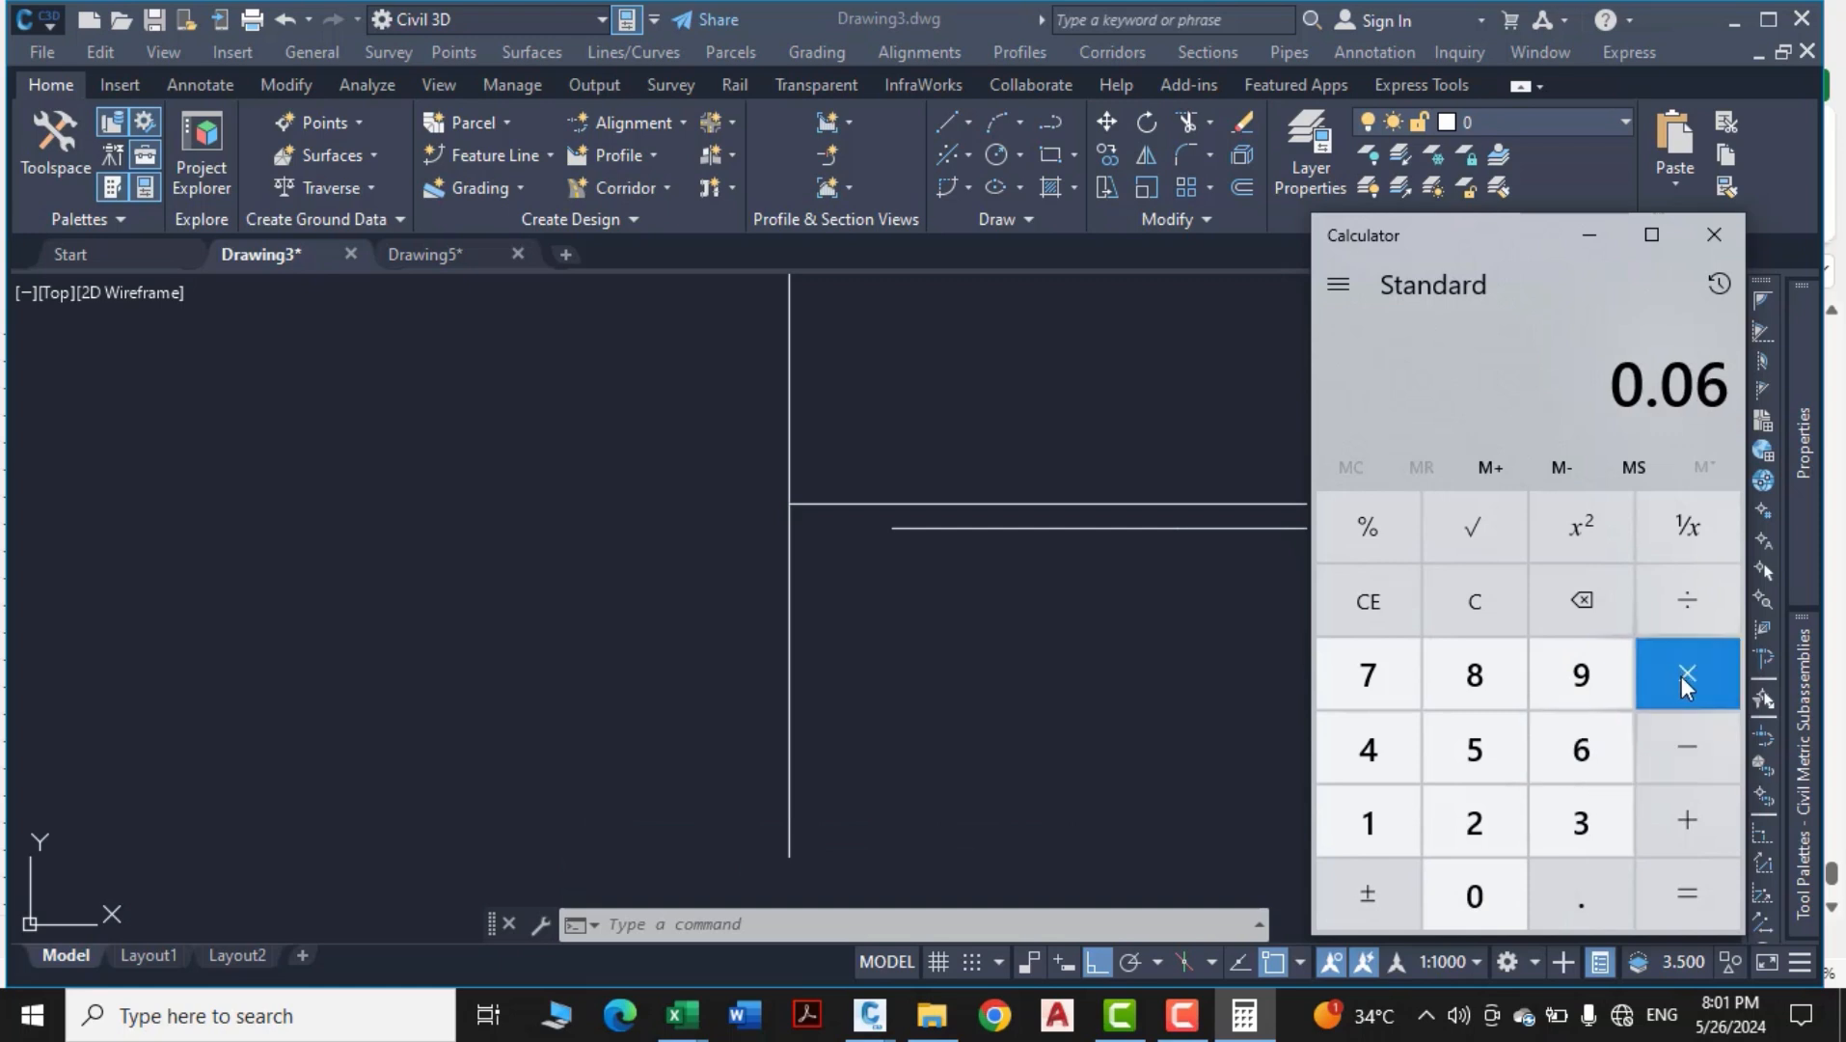
{"action": "left_click", "coordinate": [1379, 827]}
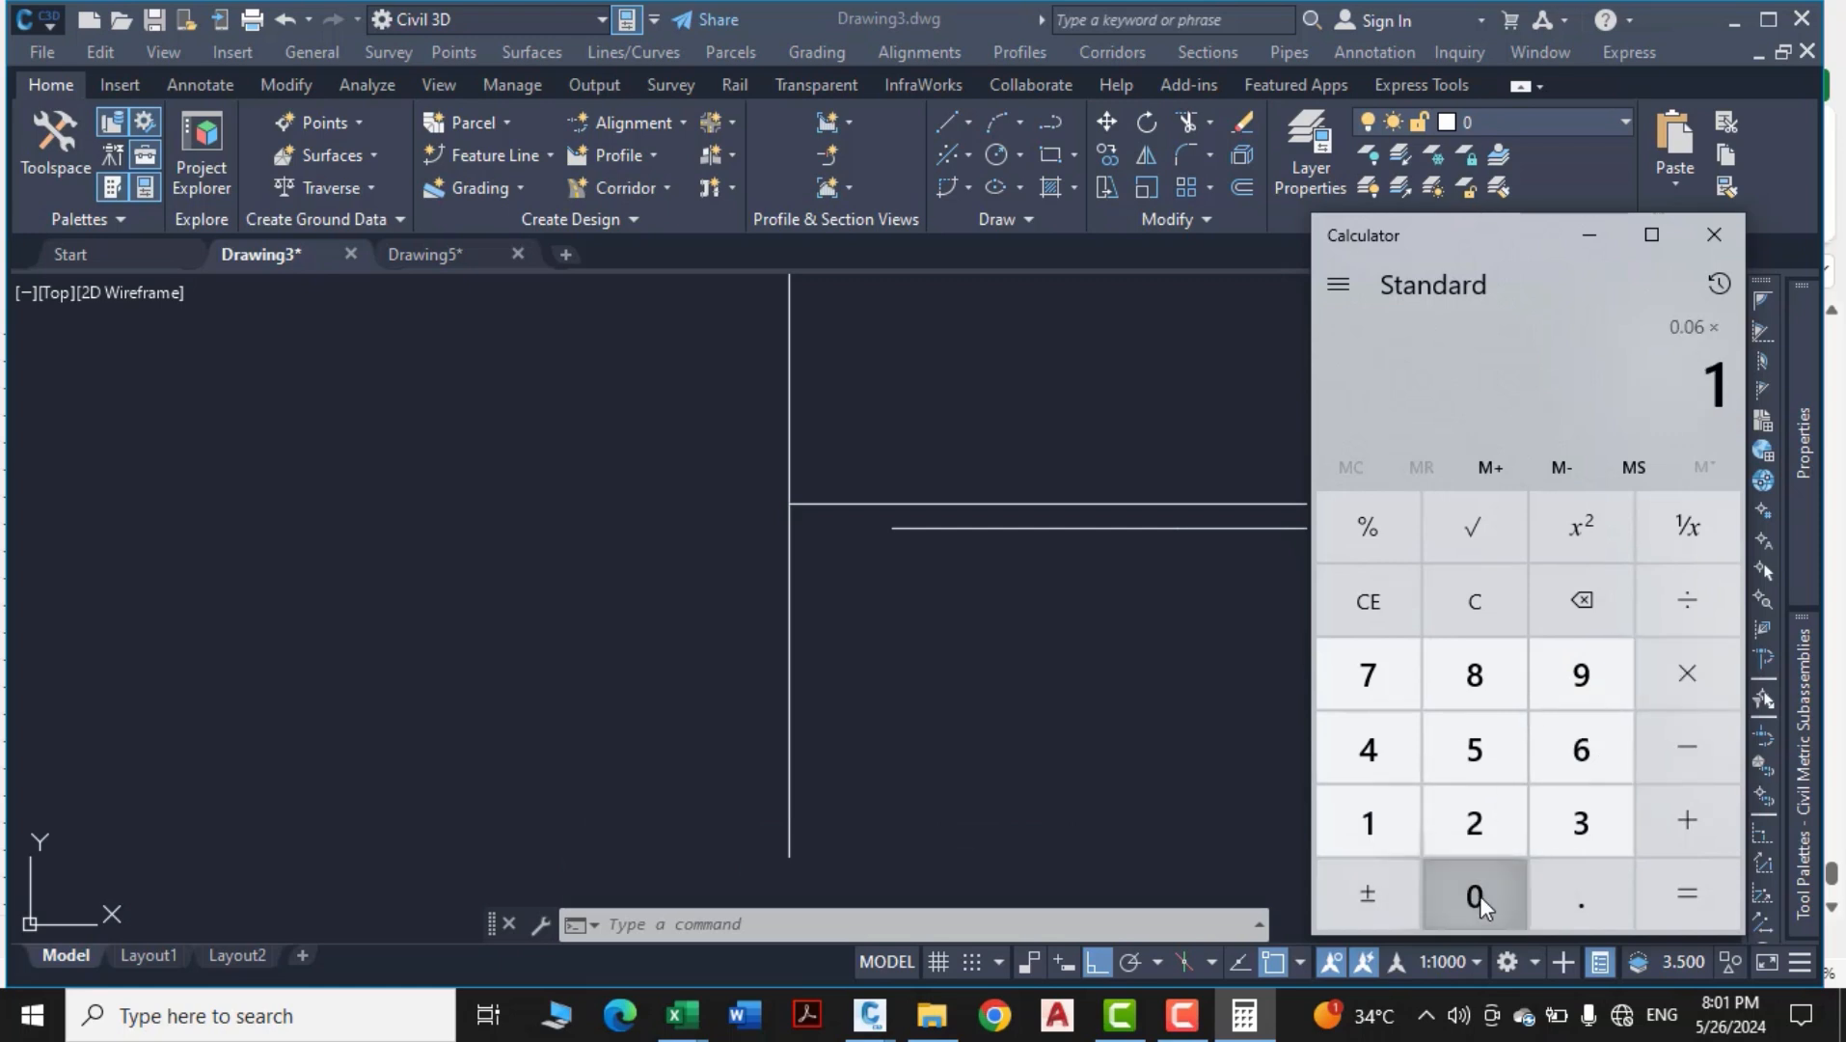
{"action": "left_click", "coordinate": [1479, 896]}
{"action": "left_click", "coordinate": [1656, 887]}
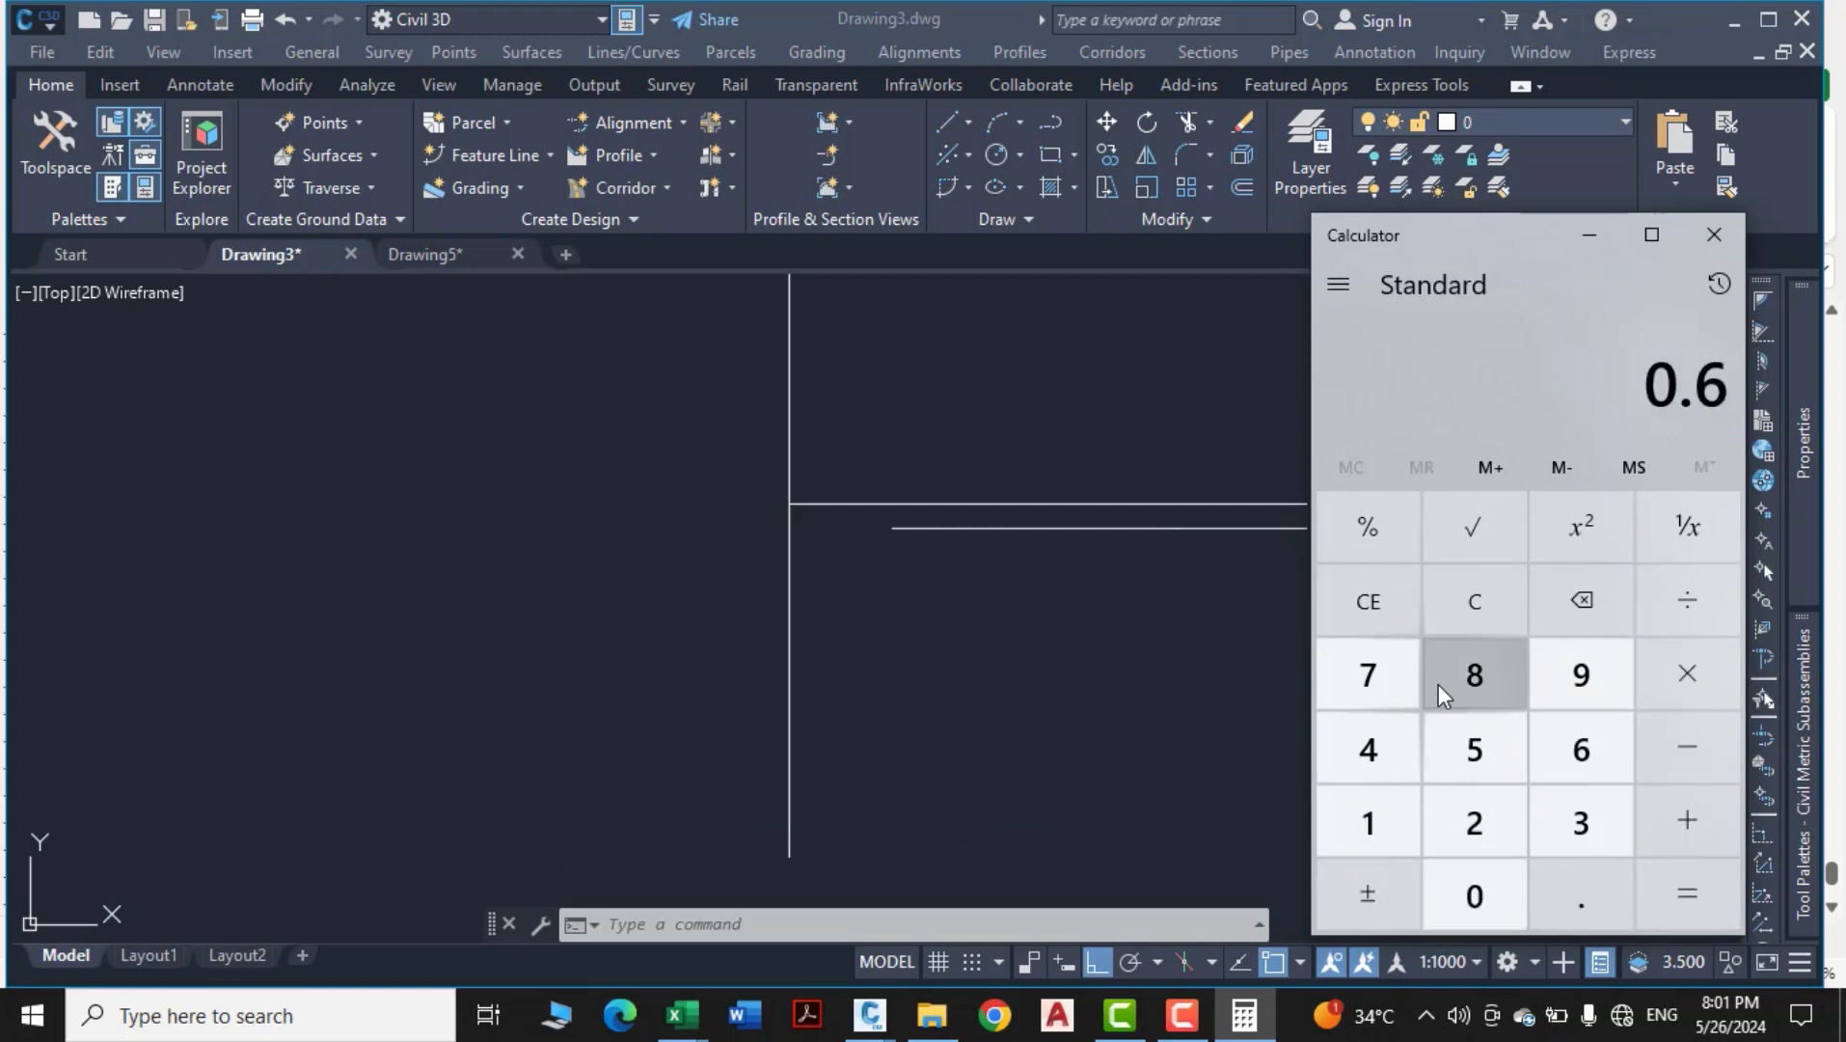
{"action": "left_click", "coordinate": [1712, 236]}
{"action": "key", "text": "Escape"}
{"action": "key", "text": "Escape"}
{"action": "key", "text": "Escape"}
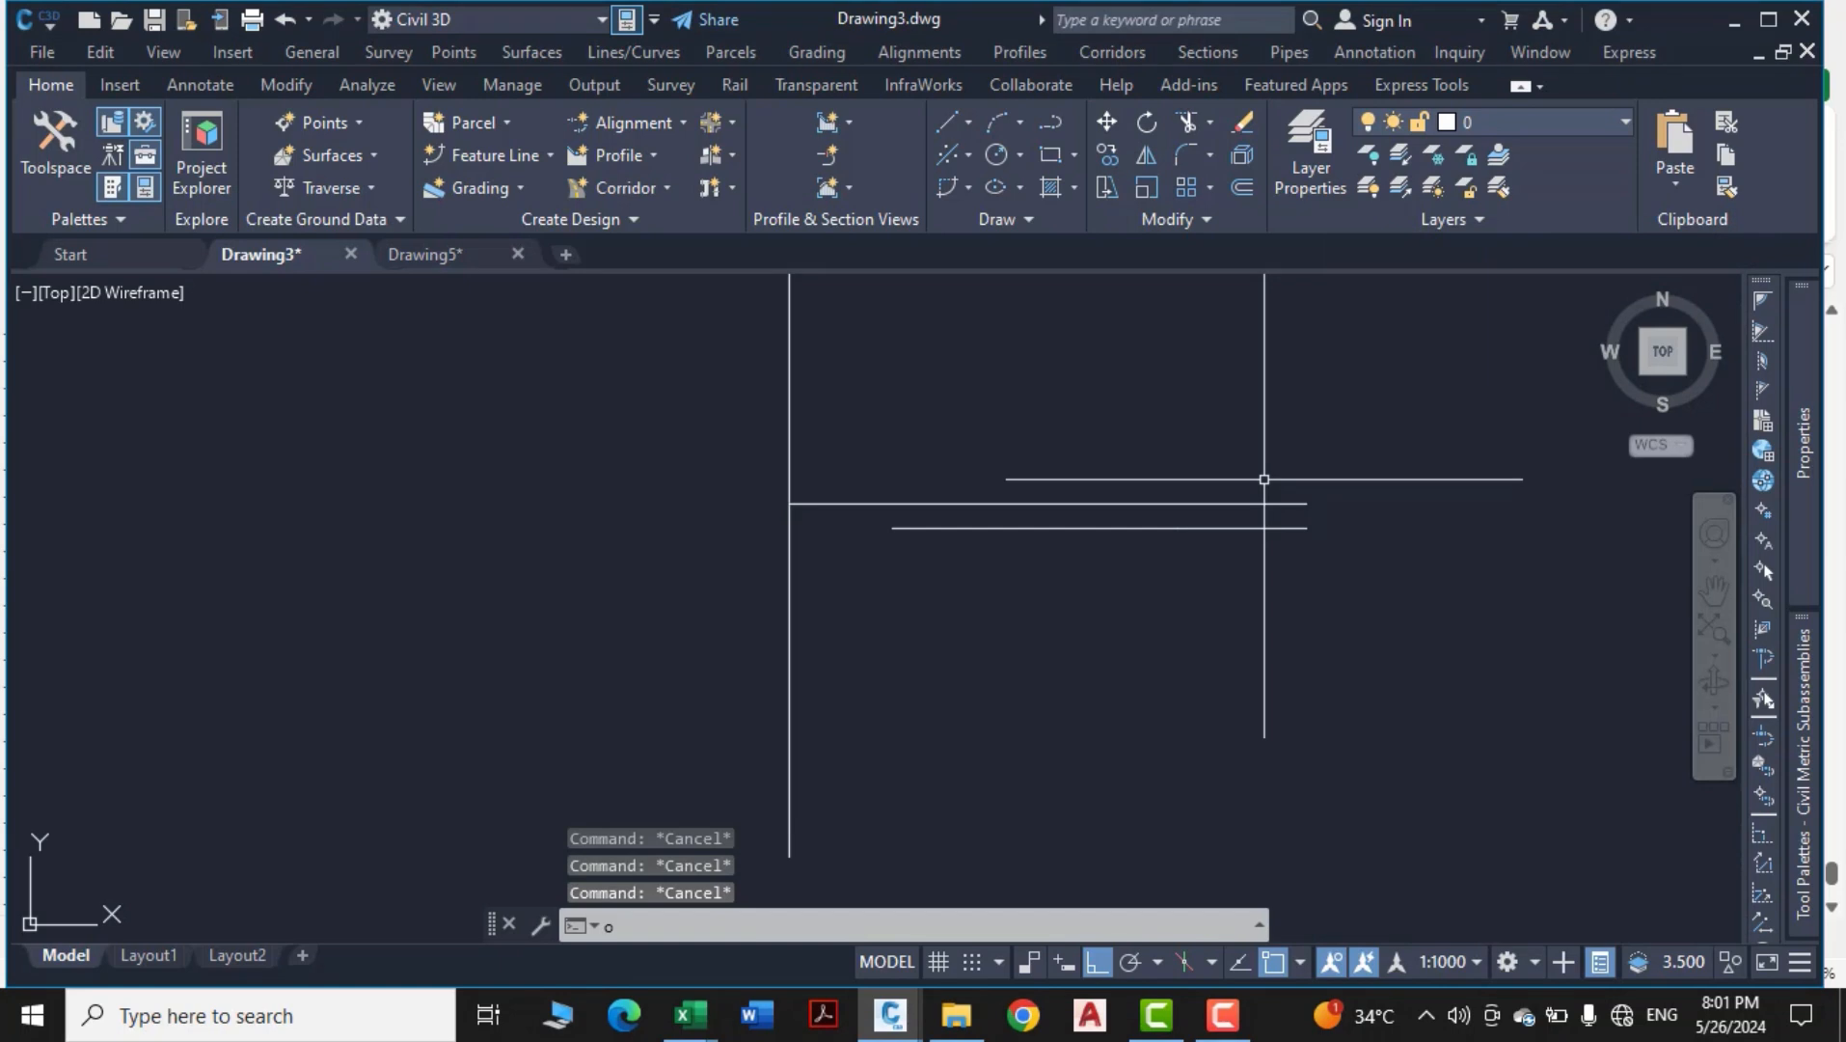
Offset the full-width horizontal top line downward by 0.60
{"action": "type", "text": "o"}
{"action": "key", "text": "Return"}
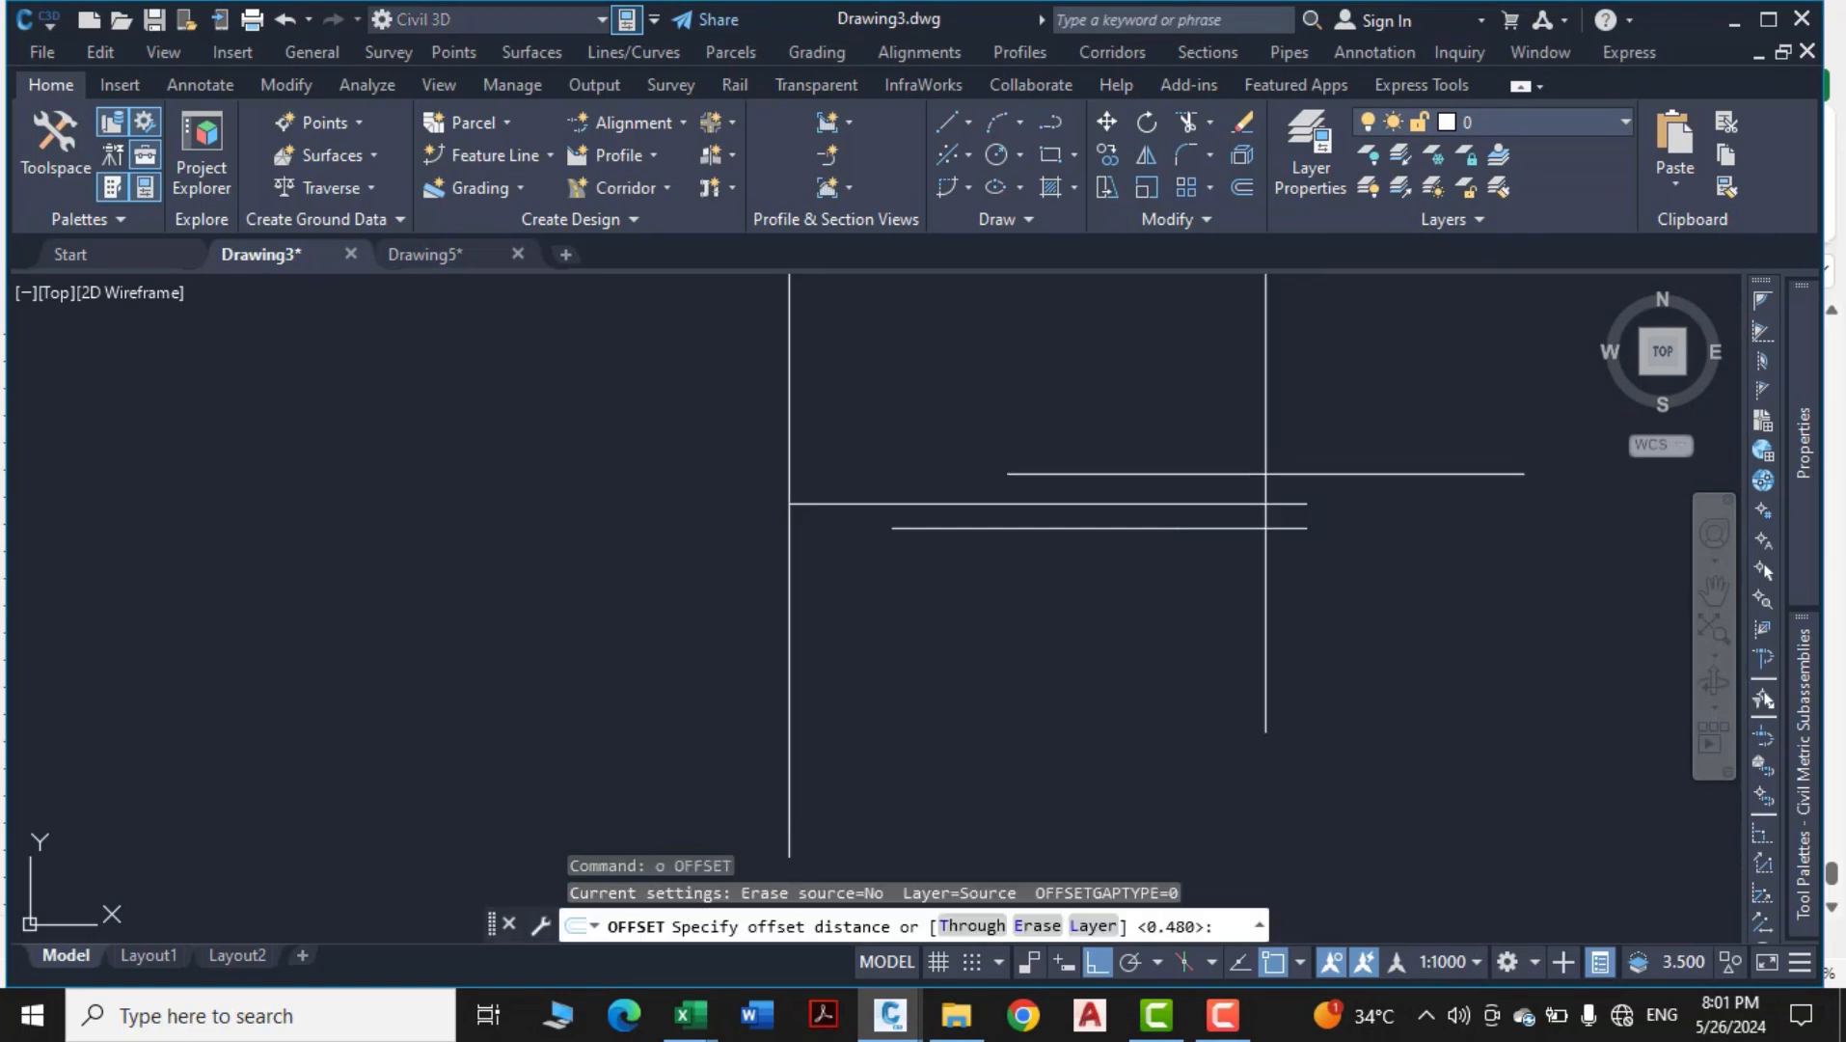
{"action": "type", "text": ".60"}
{"action": "key", "text": "Return"}
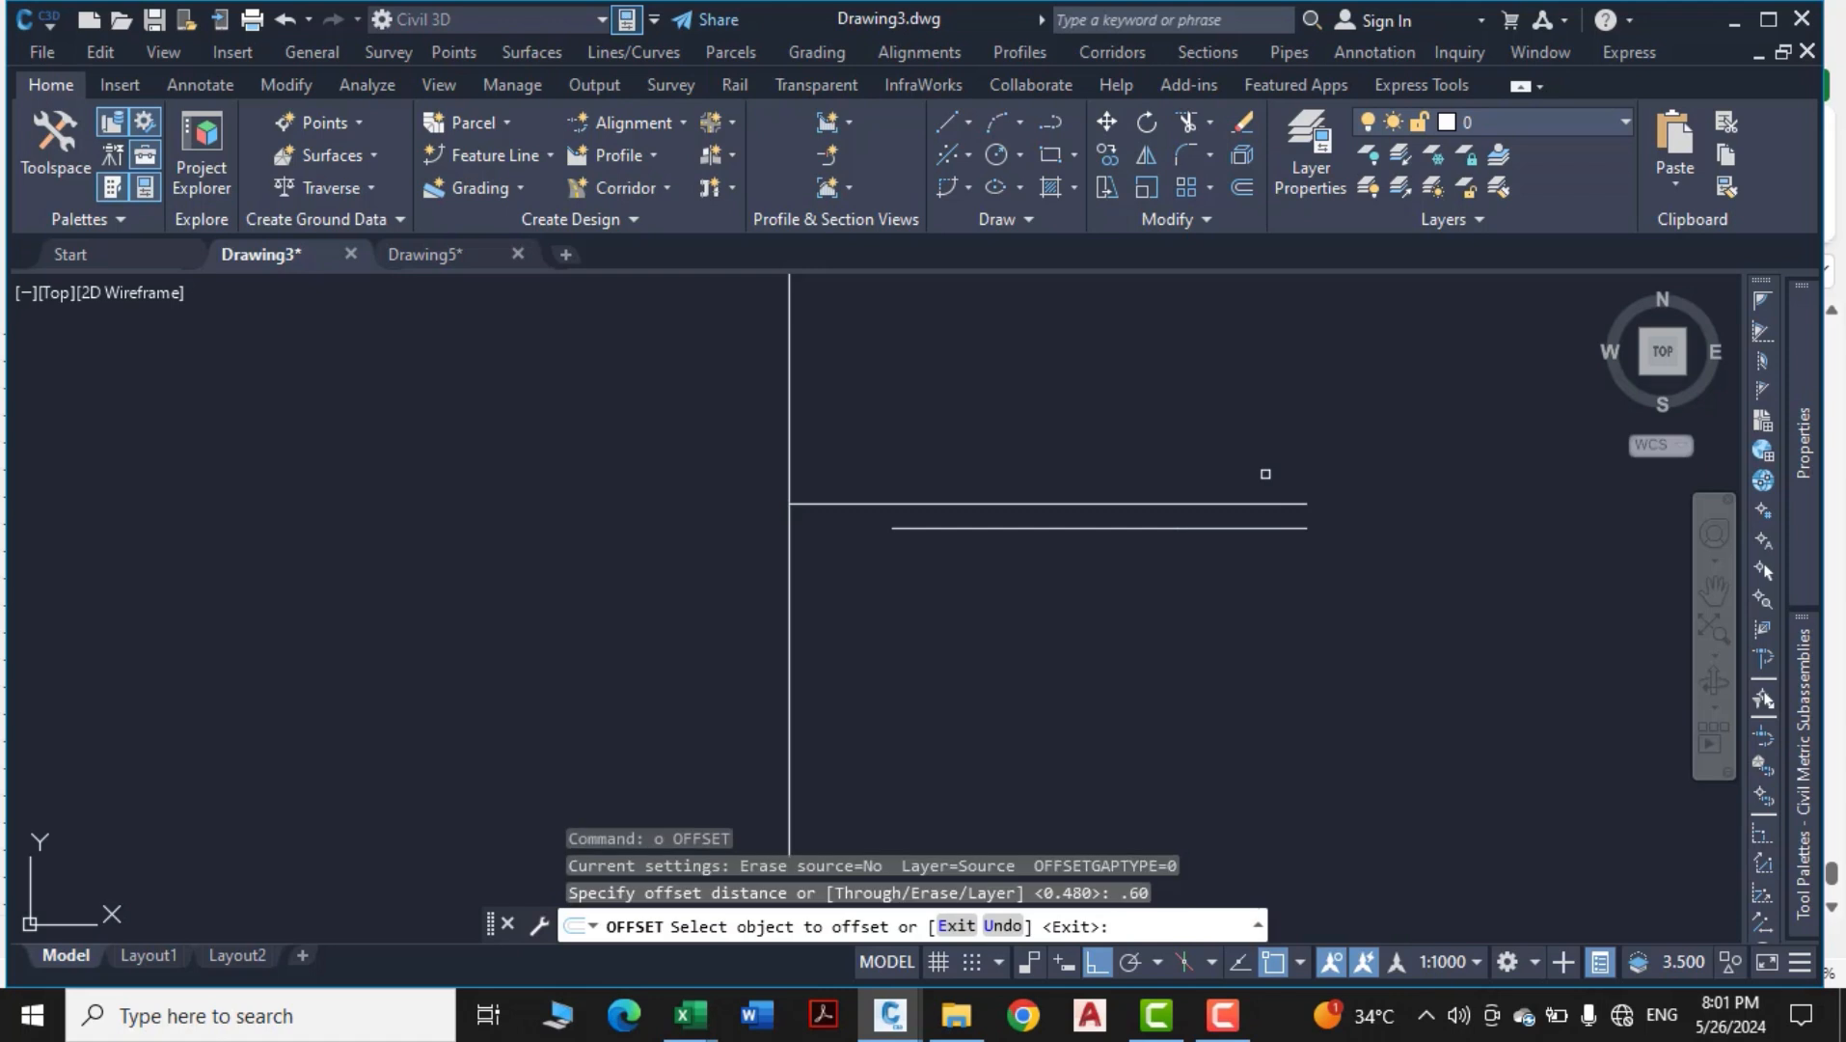
{"action": "left_click", "coordinate": [1272, 503]}
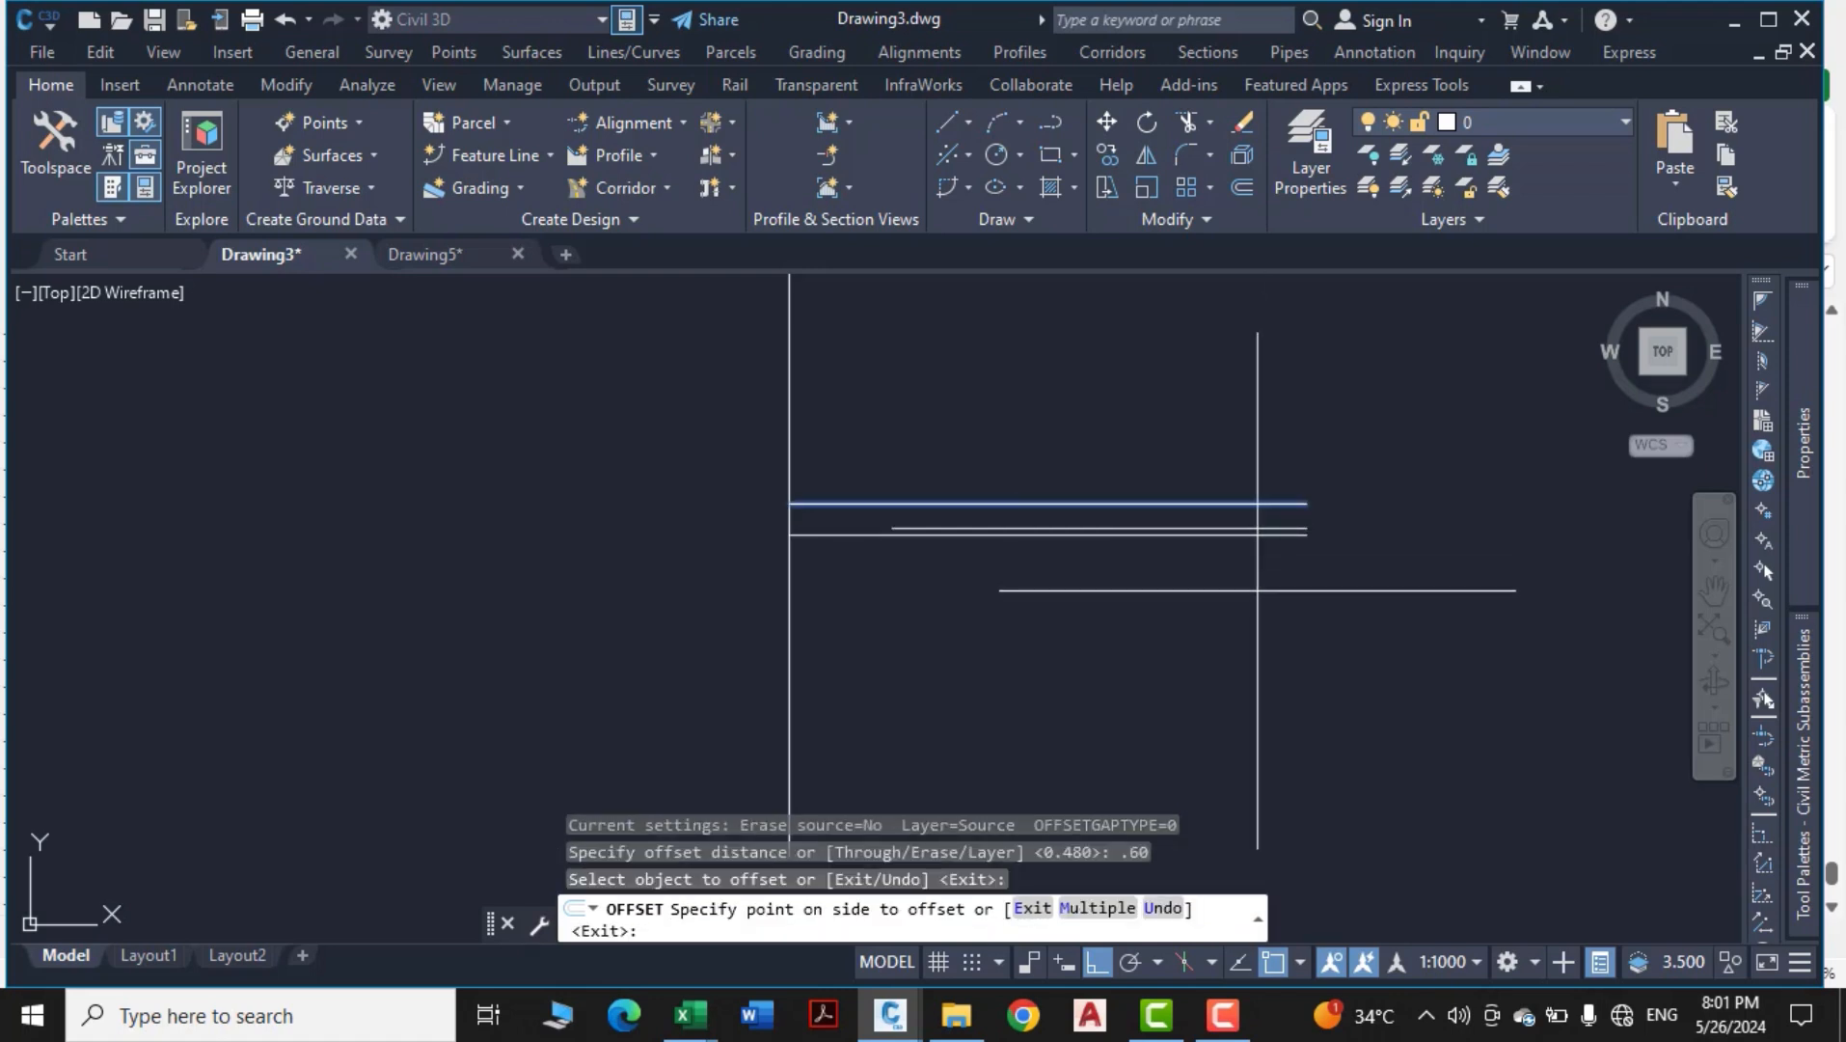
{"action": "left_click", "coordinate": [1267, 524]}
{"action": "key", "text": "Escape"}
Delete the shorter horizontal polyline lying between the top line and its offset copy
{"action": "scroll", "coordinate": [1269, 522], "scroll_direction": "up", "scroll_amount": 2}
{"action": "left_click", "coordinate": [1285, 531]}
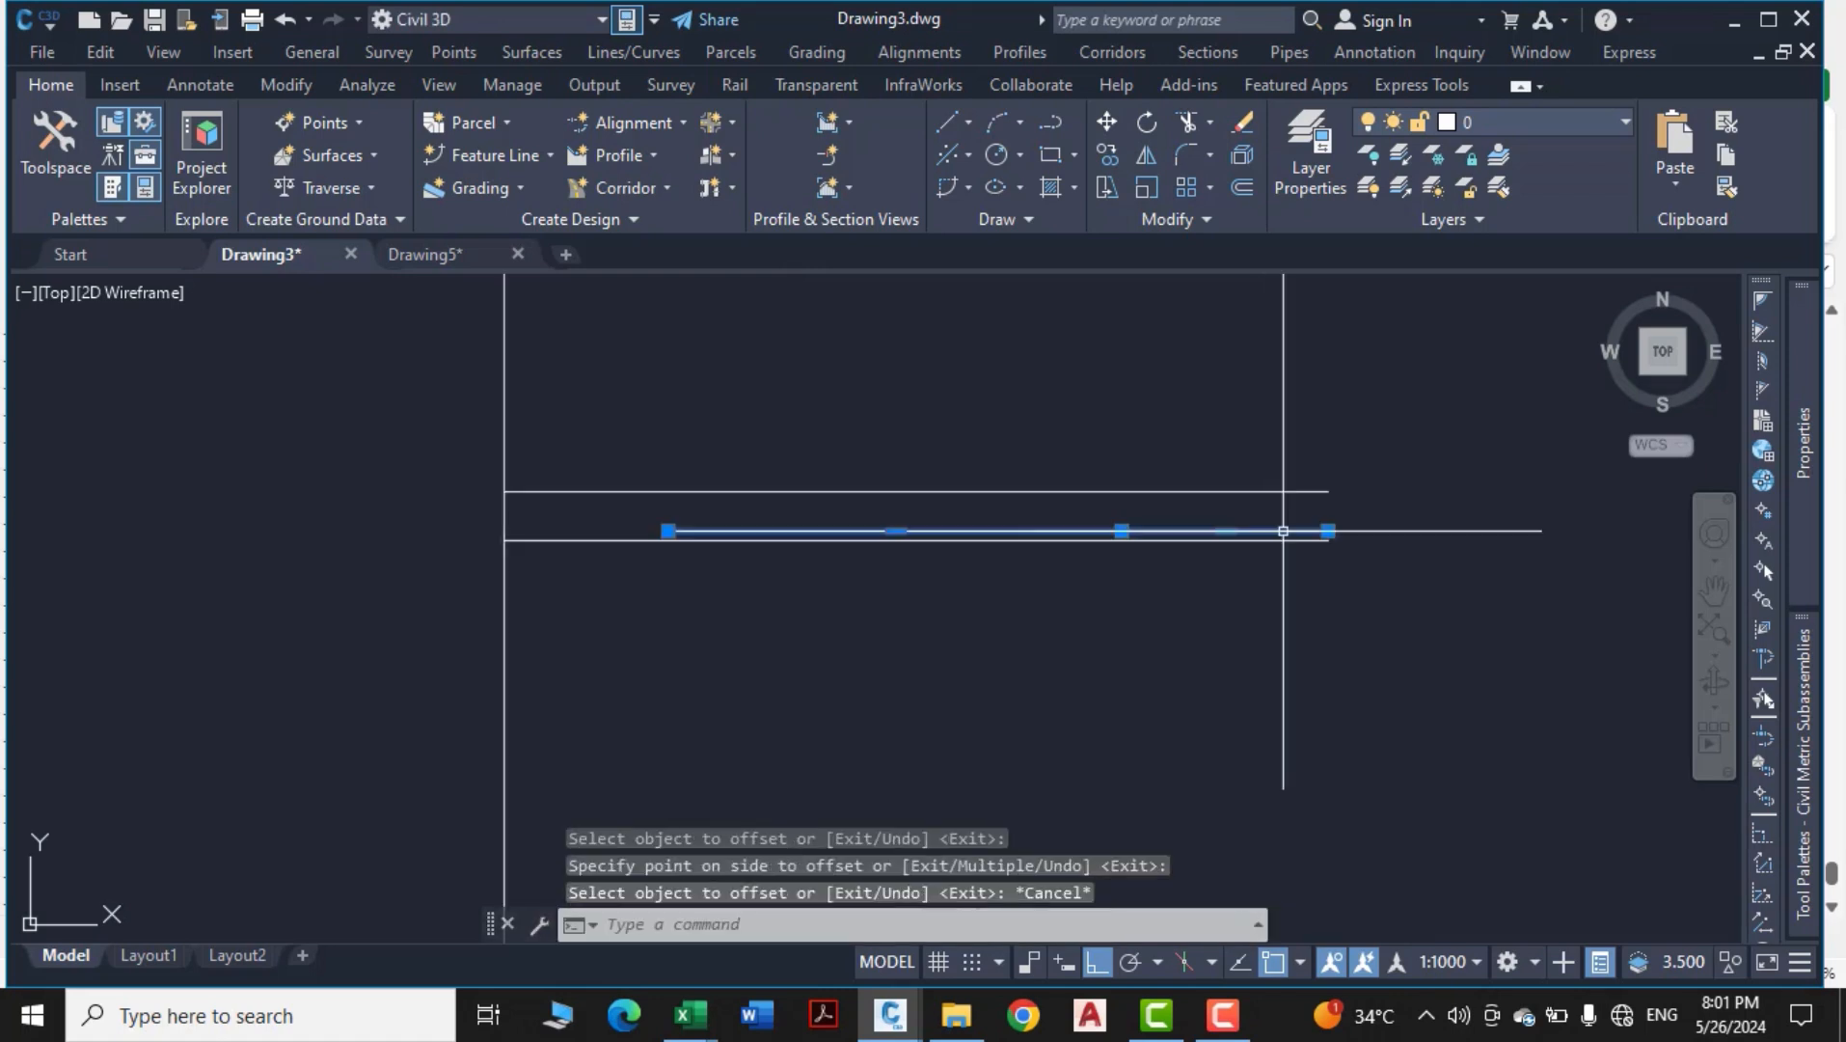
{"action": "key", "text": "Delete"}
Stretch the top line's right end down to the end of the offset line and delete the offset line
{"action": "left_click", "coordinate": [1314, 489]}
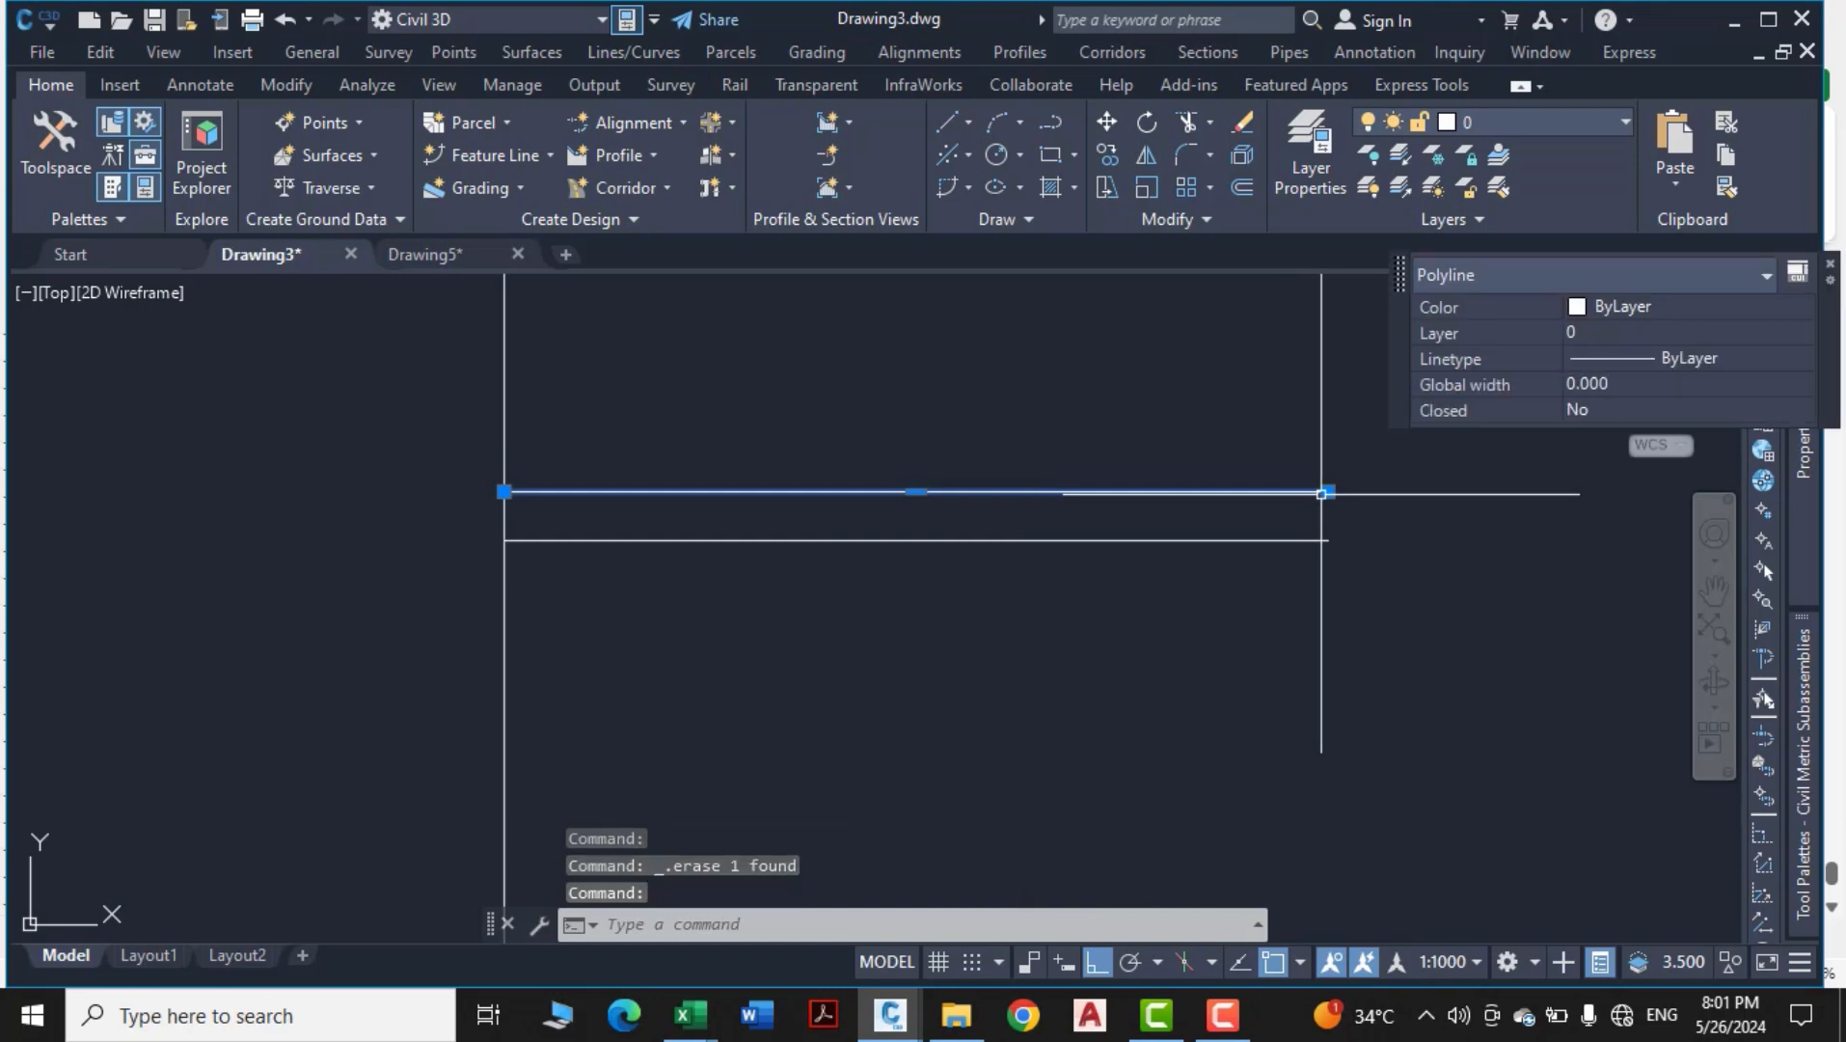
{"action": "left_click", "coordinate": [1328, 492]}
{"action": "left_click", "coordinate": [1328, 540]}
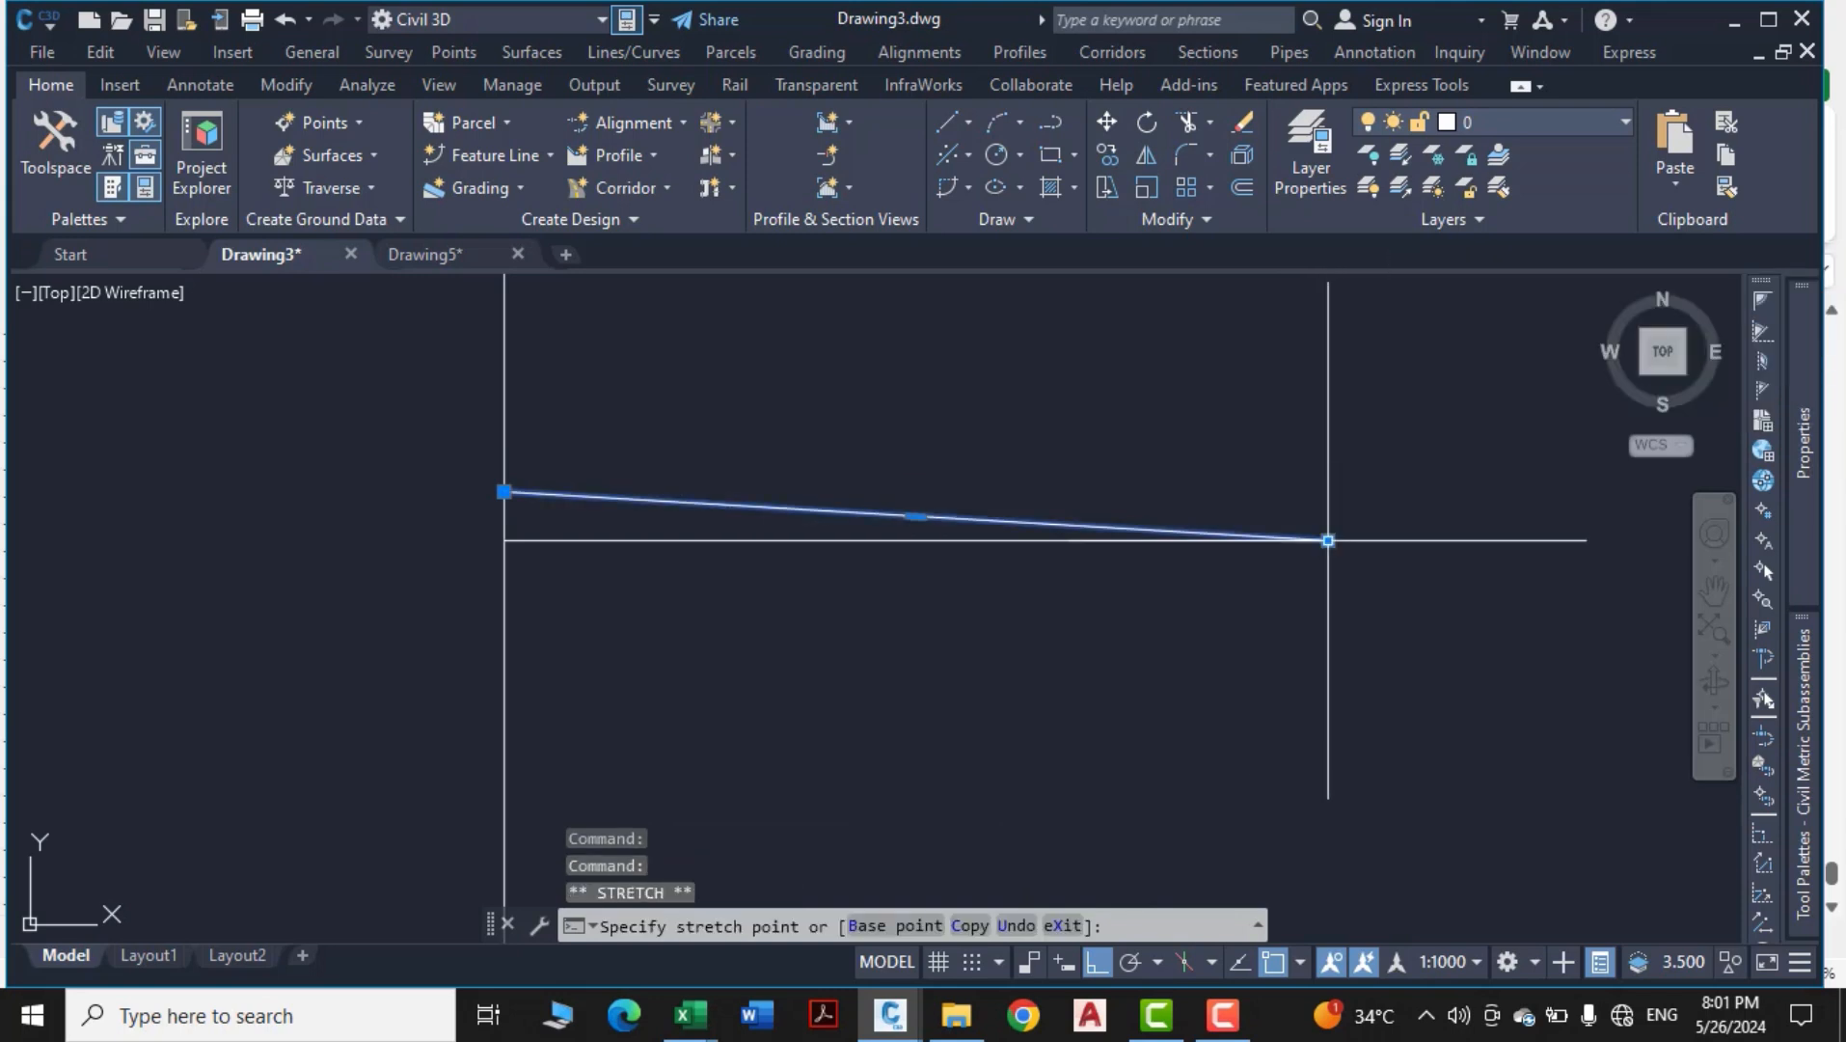
{"action": "key", "text": "Escape"}
{"action": "key", "text": "Escape"}
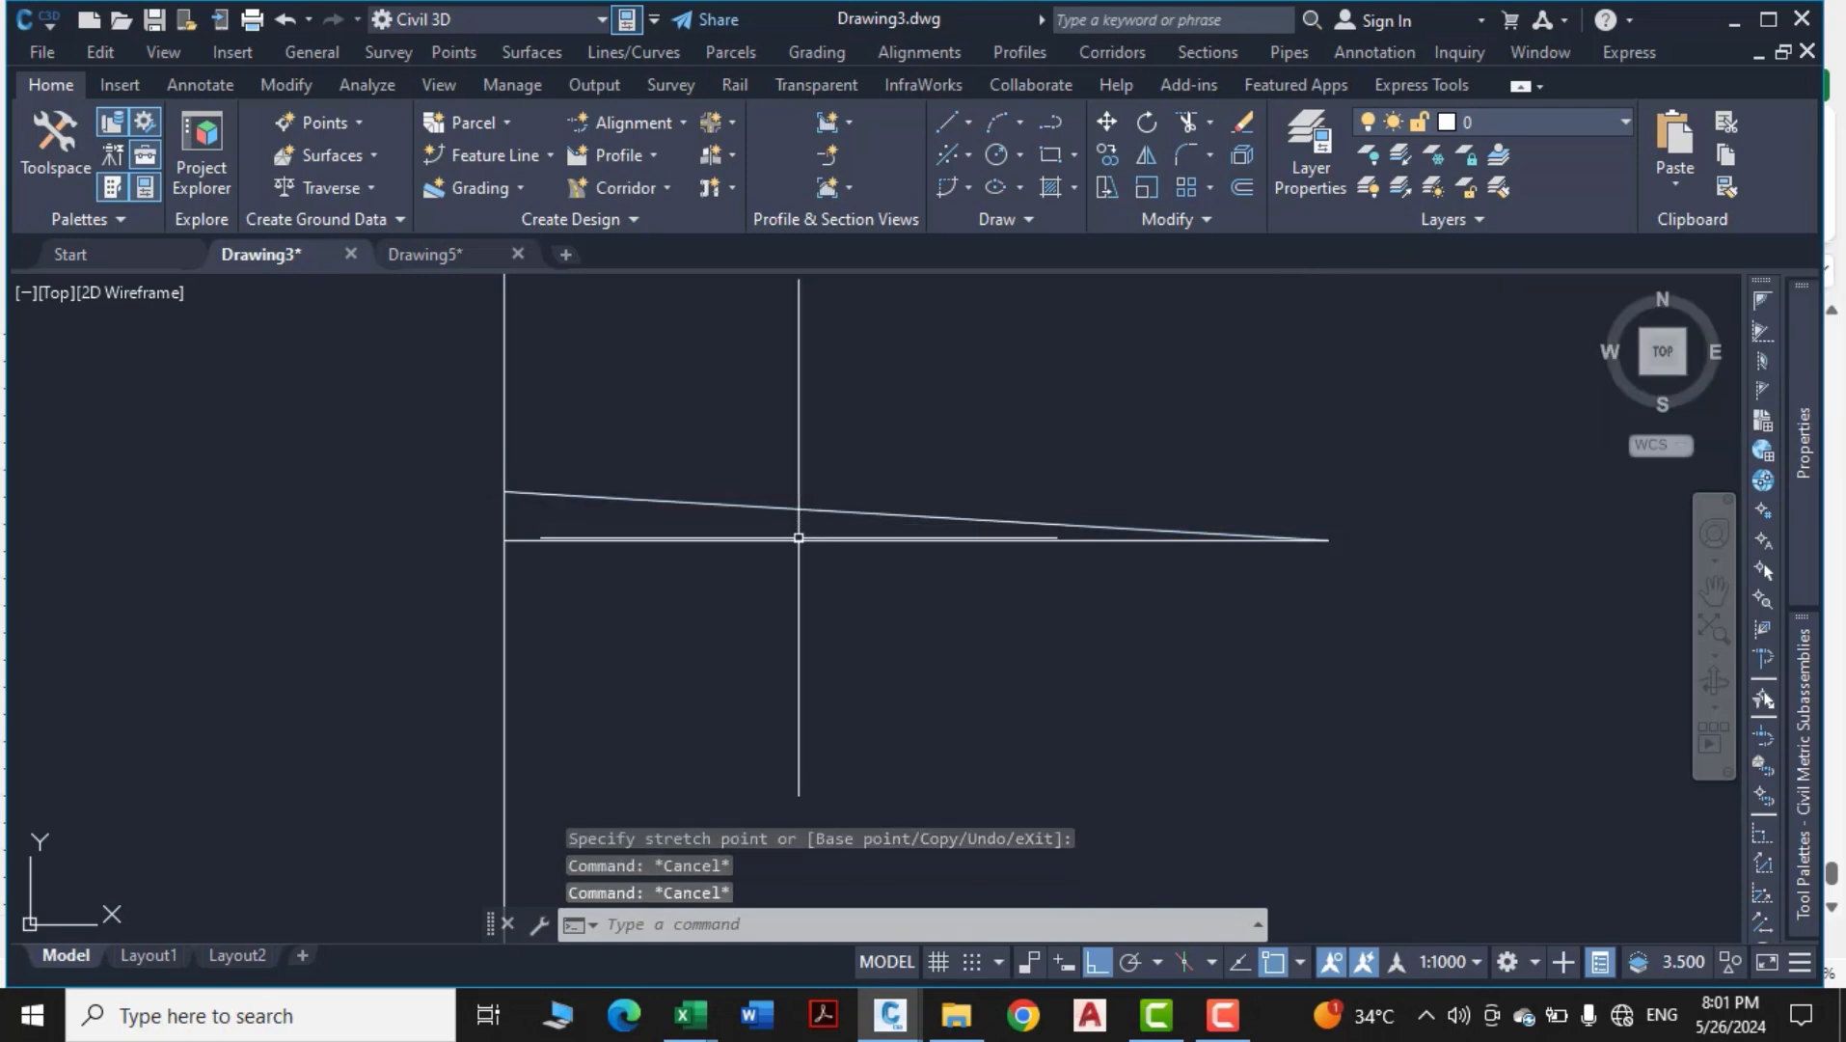
{"action": "key", "text": "Delete"}
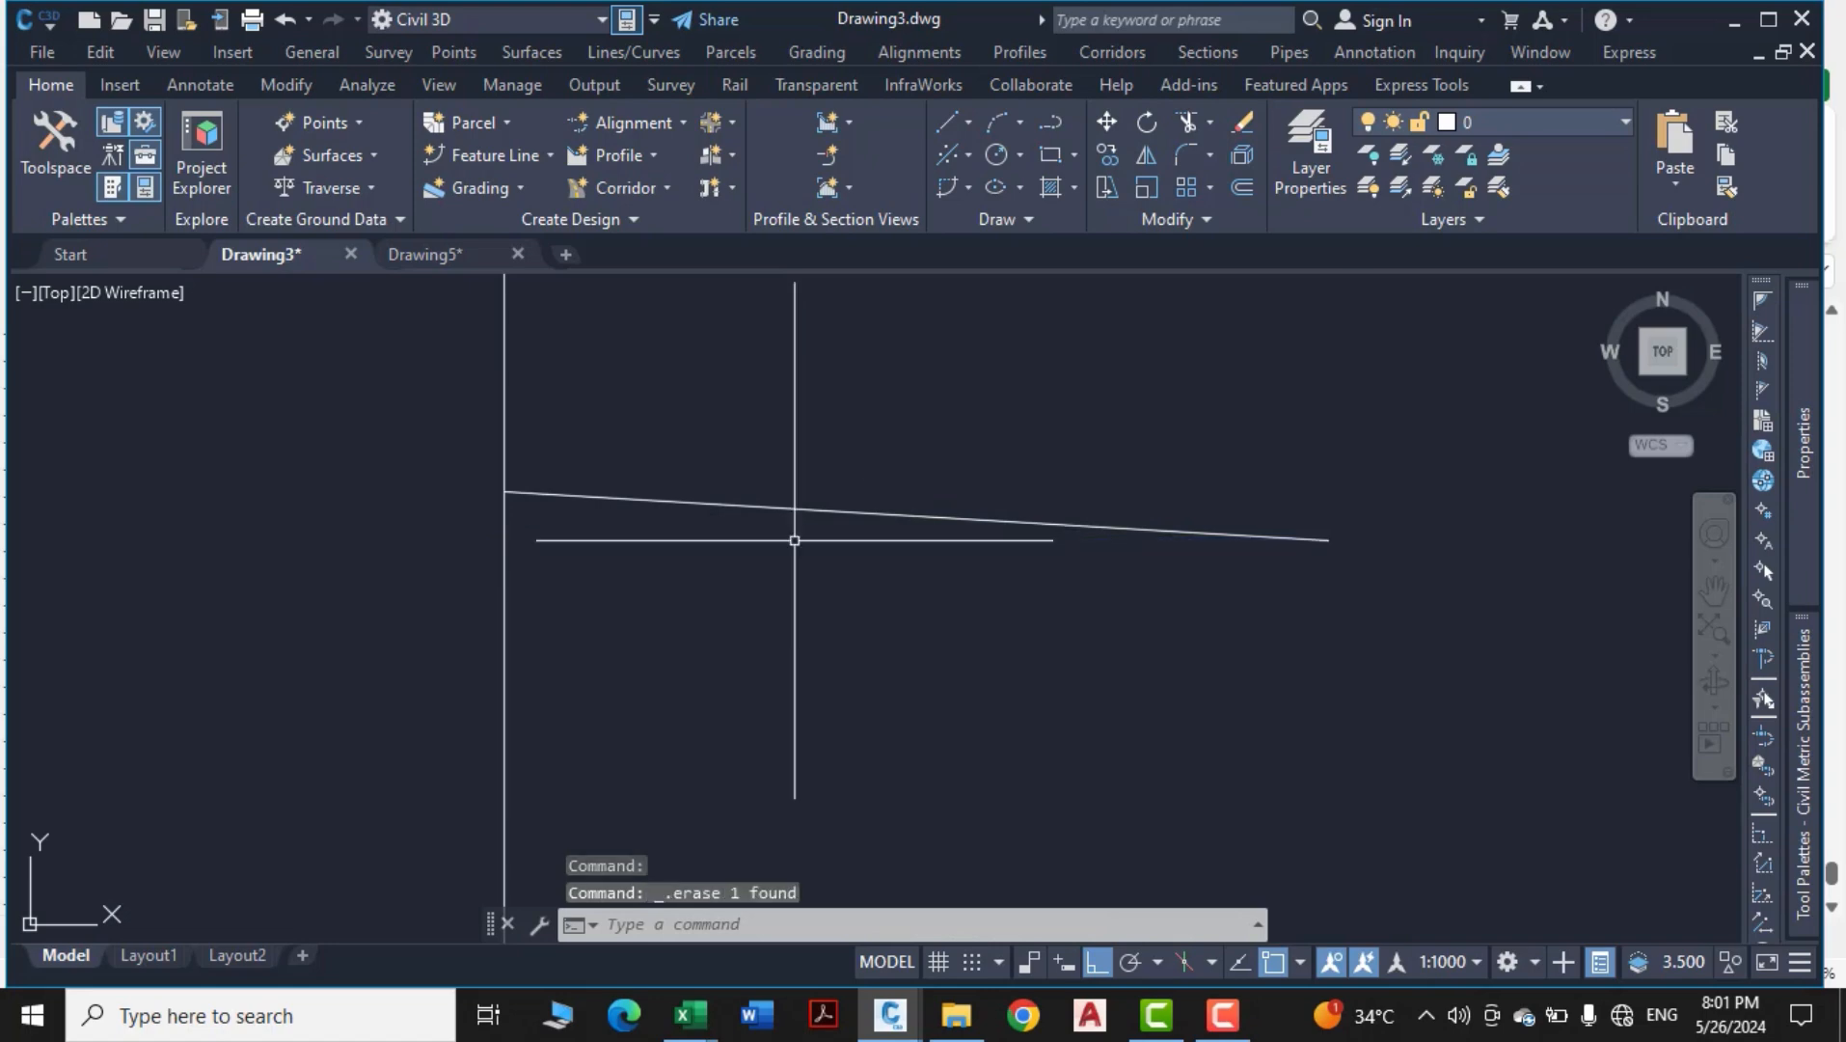
Switch to Drawing5 and examine the section's lane and shoulder widths, crossfall and pavement layer thickness callouts
{"action": "left_click", "coordinate": [421, 263]}
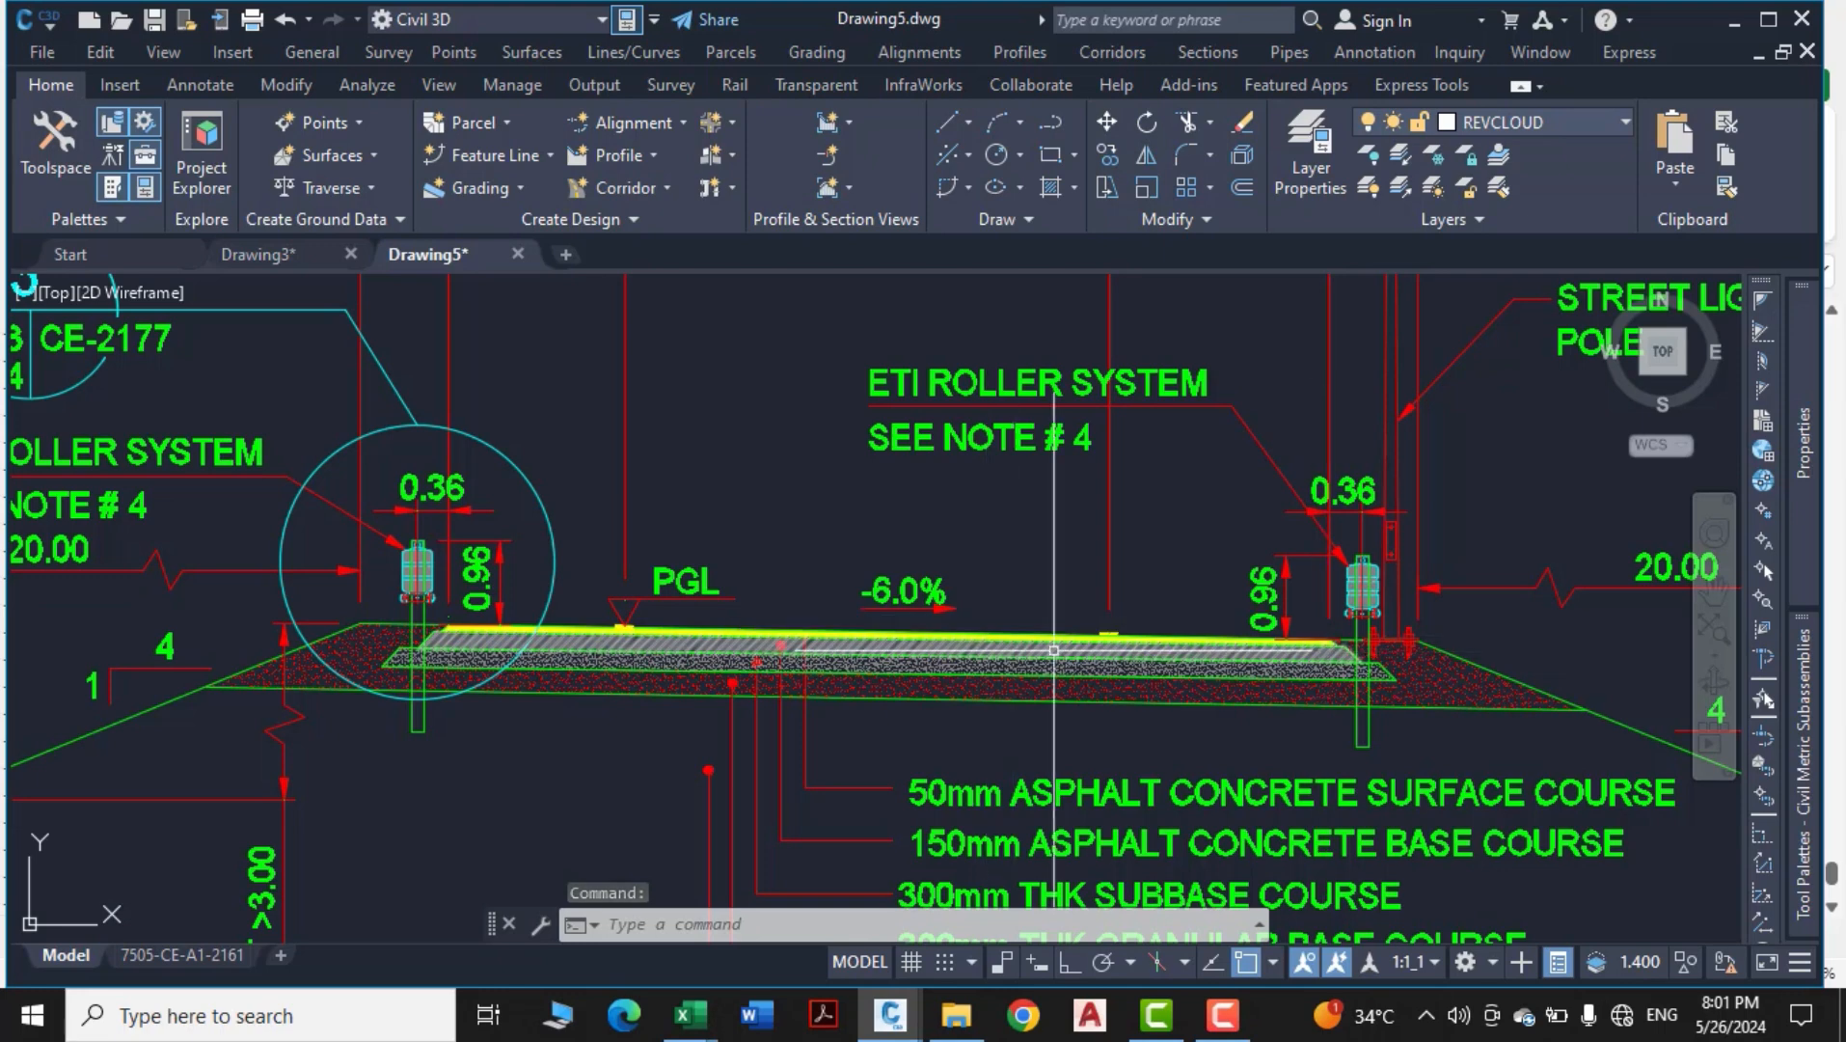
{"action": "scroll", "coordinate": [1054, 650], "scroll_direction": "down", "scroll_amount": 2}
{"action": "middle_click_drag", "start_coordinate": [746, 338], "coordinate": [728, 393]}
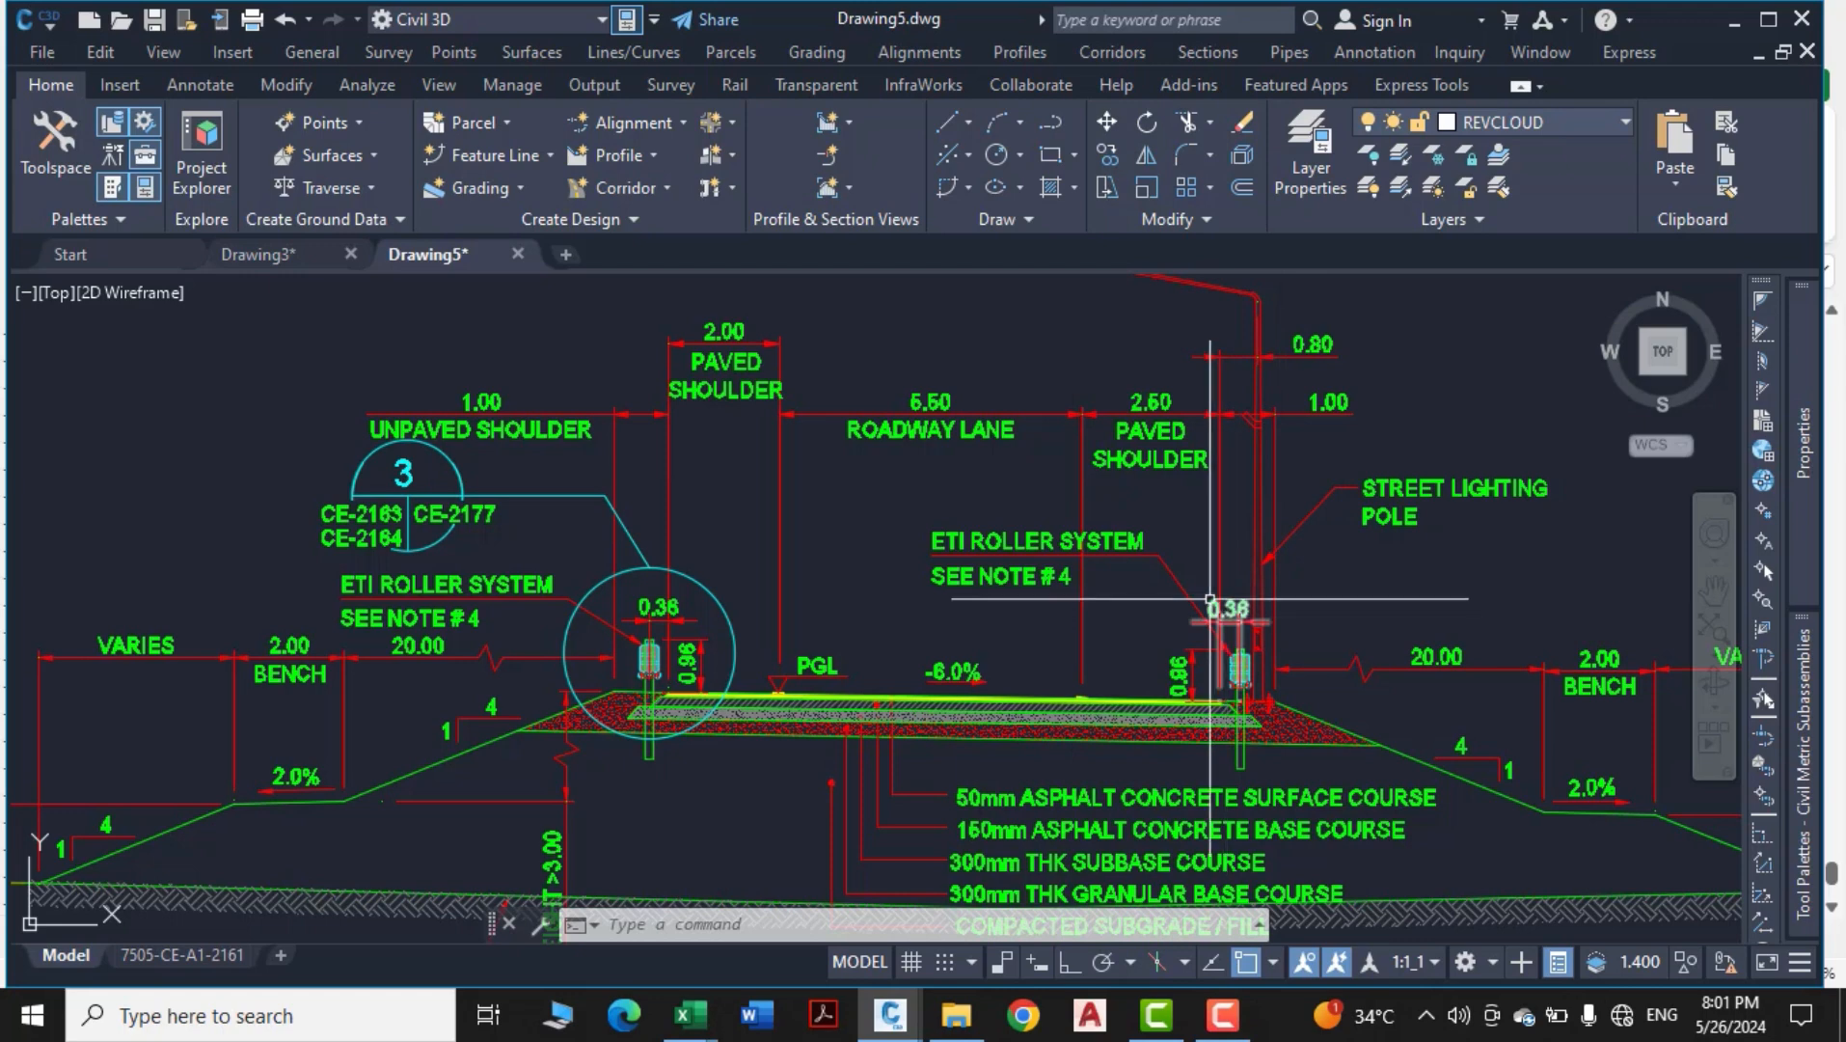
{"action": "middle_click_drag", "start_coordinate": [1161, 559], "coordinate": [1106, 622]}
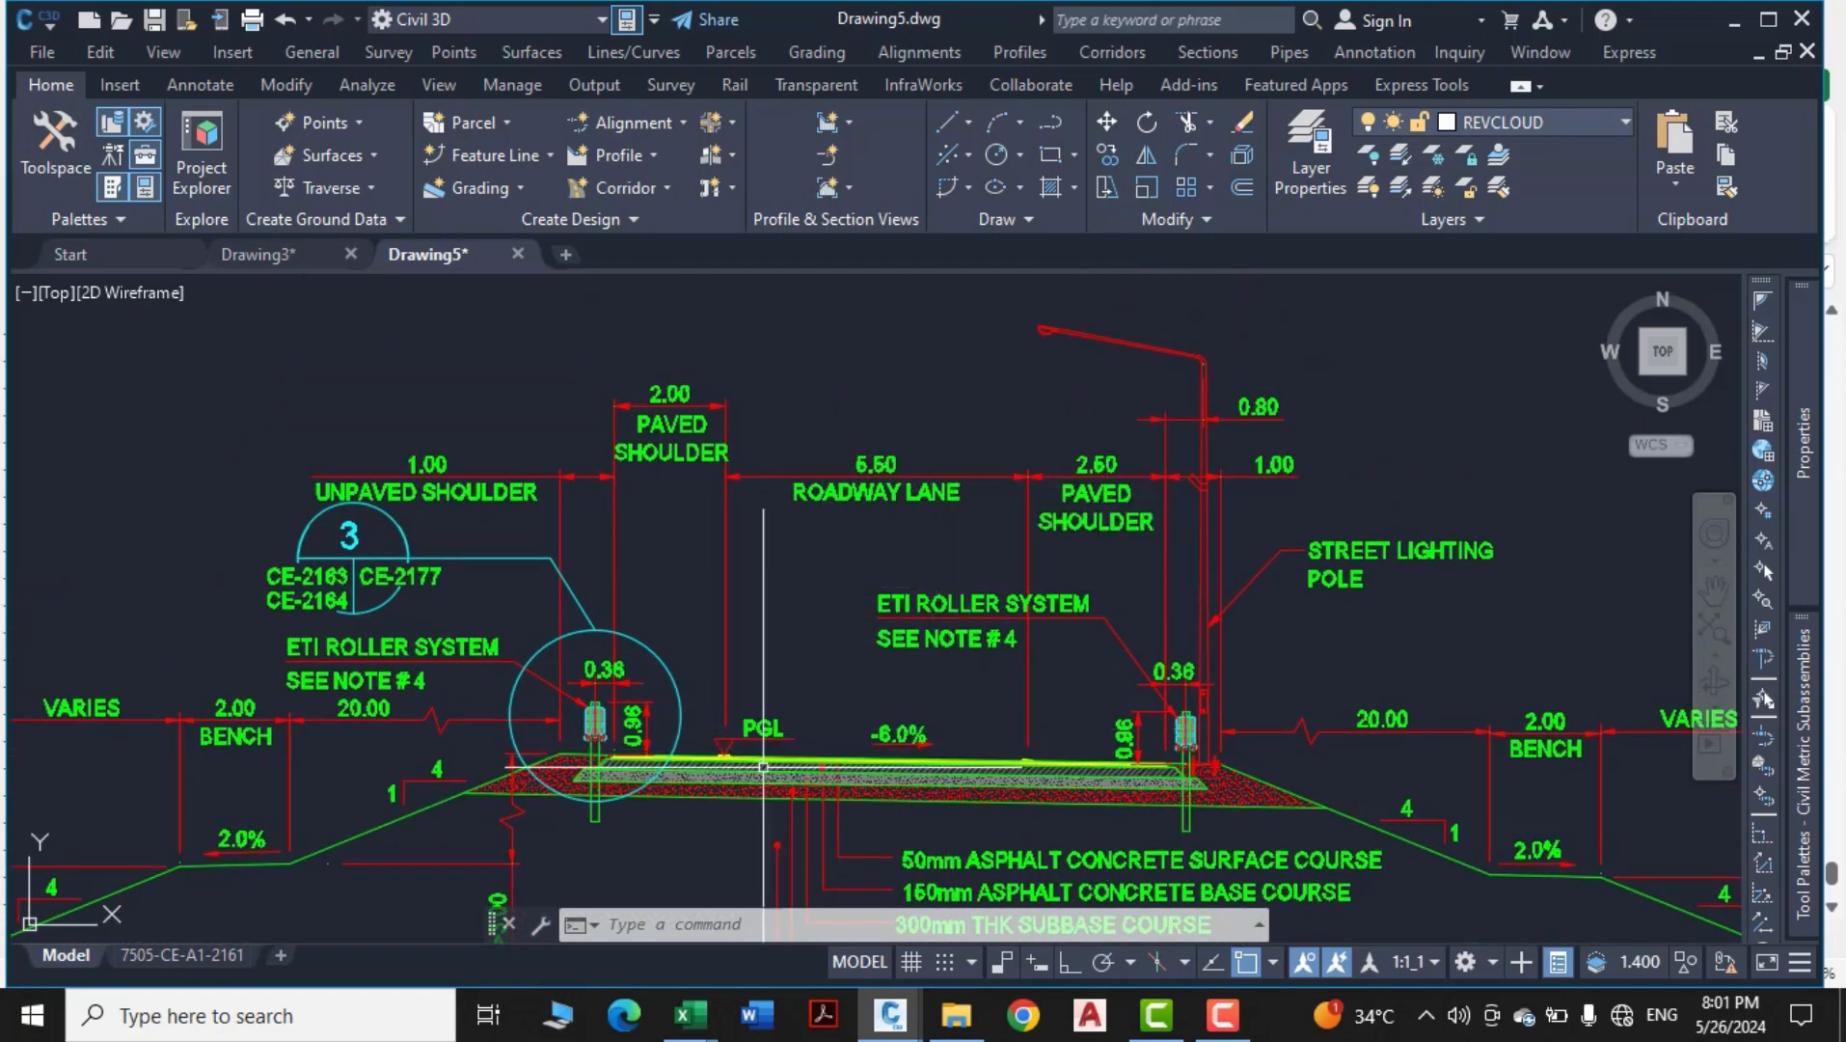
{"action": "scroll", "coordinate": [1051, 762], "scroll_direction": "up", "scroll_amount": 4}
{"action": "middle_click_drag", "start_coordinate": [1051, 762], "coordinate": [1051, 552]}
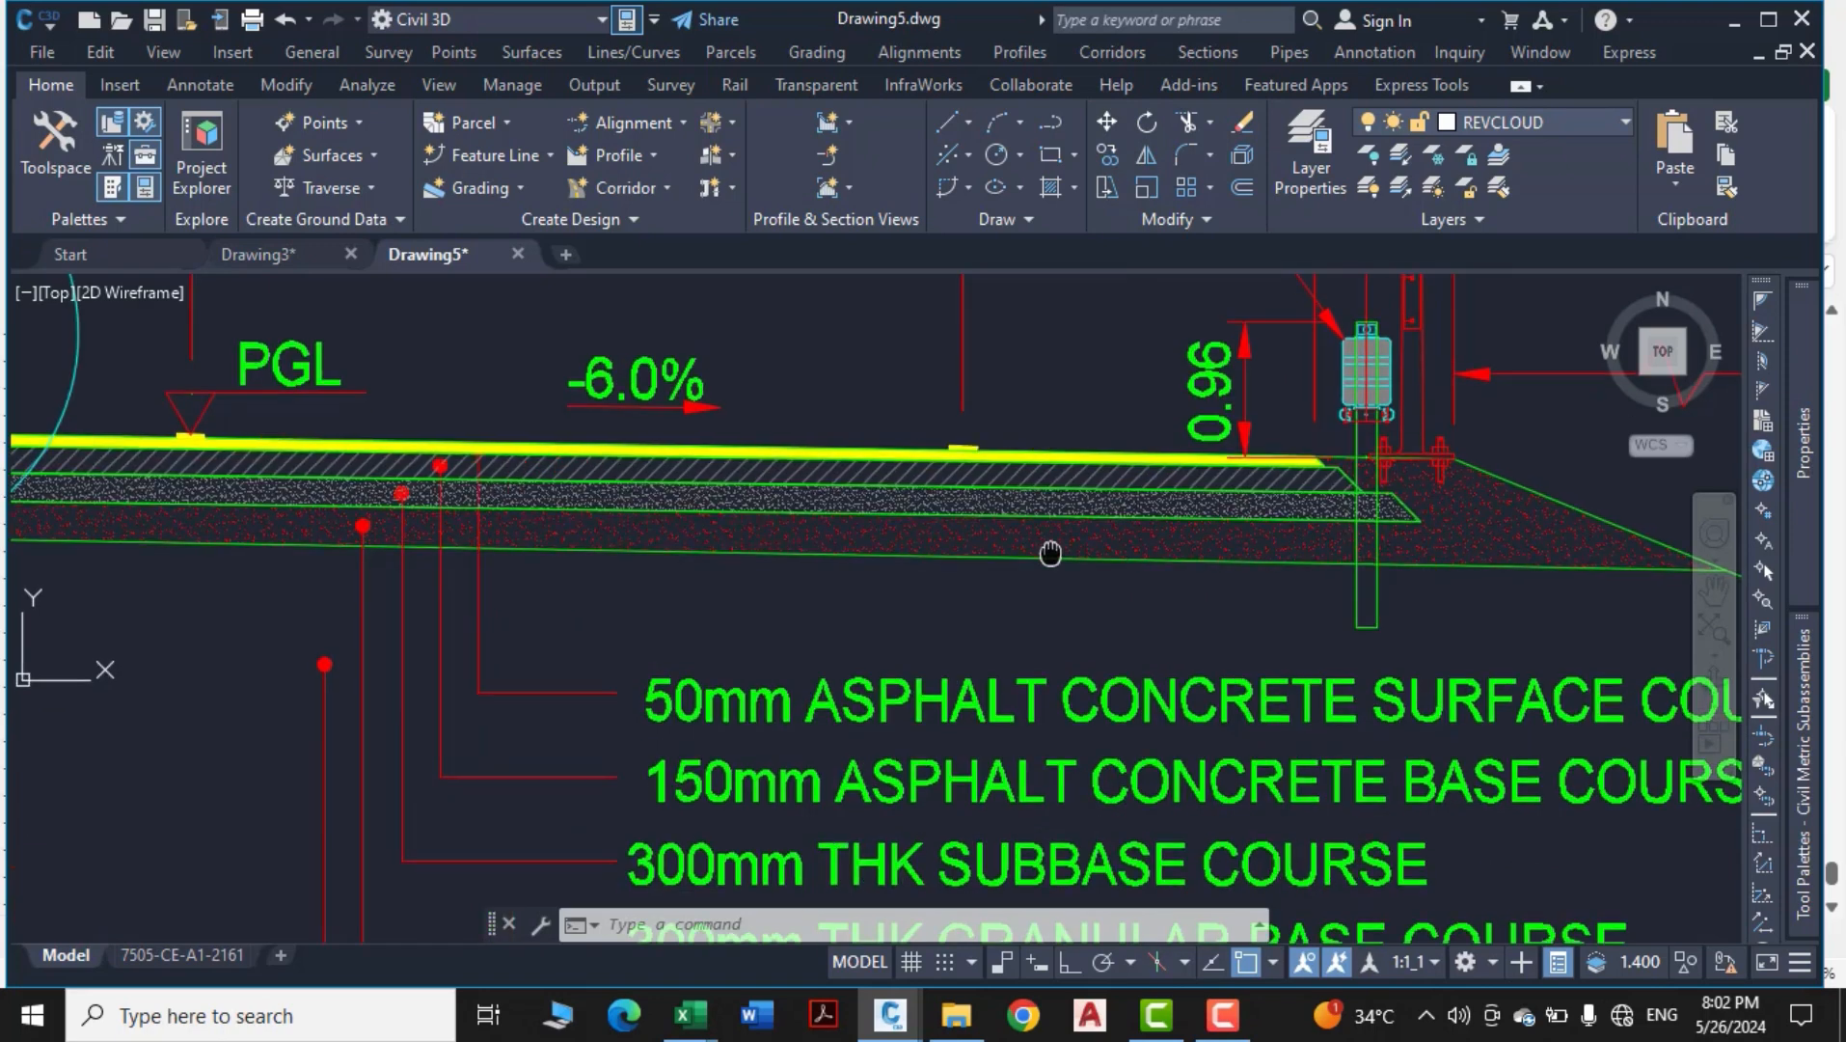
{"action": "scroll", "coordinate": [1017, 633], "scroll_direction": "down", "scroll_amount": 2}
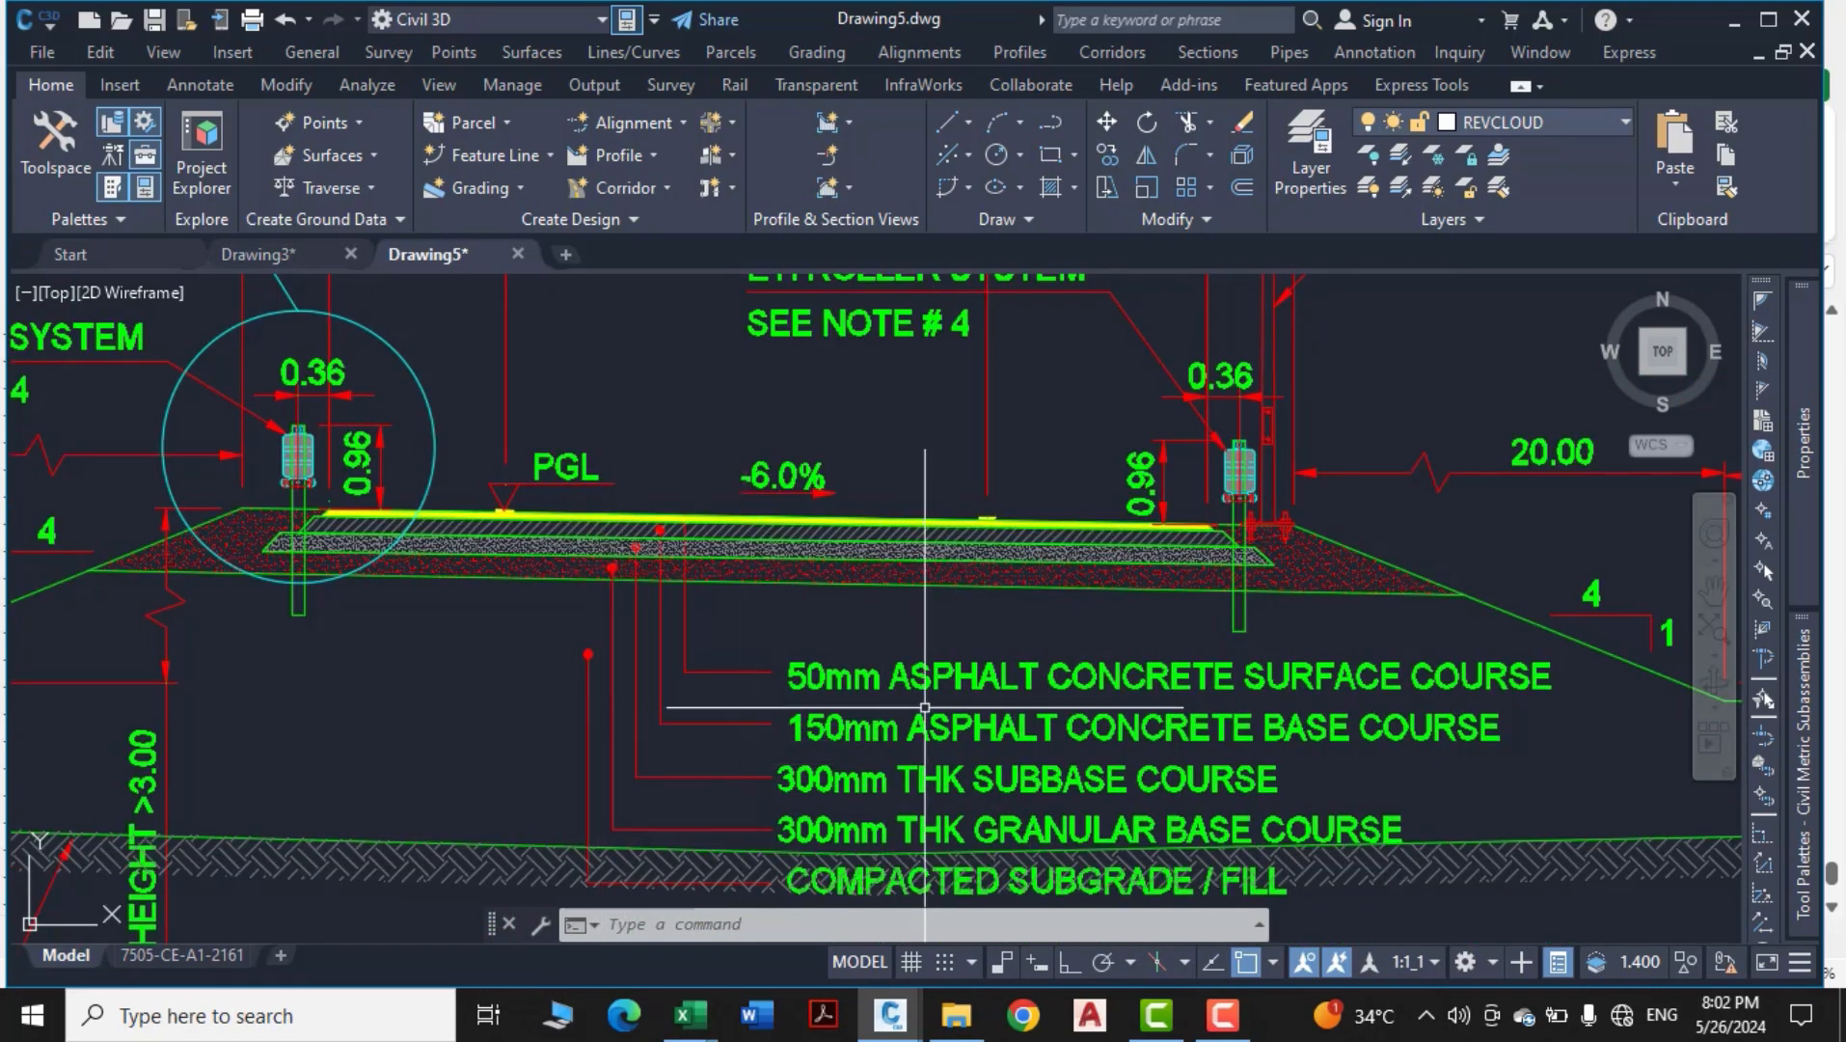
Switch to Drawing3 and offset the sloped pavement surface line downward by 0.05 for the asphalt surface course
{"action": "left_click", "coordinate": [270, 262]}
{"action": "type", "text": "o"}
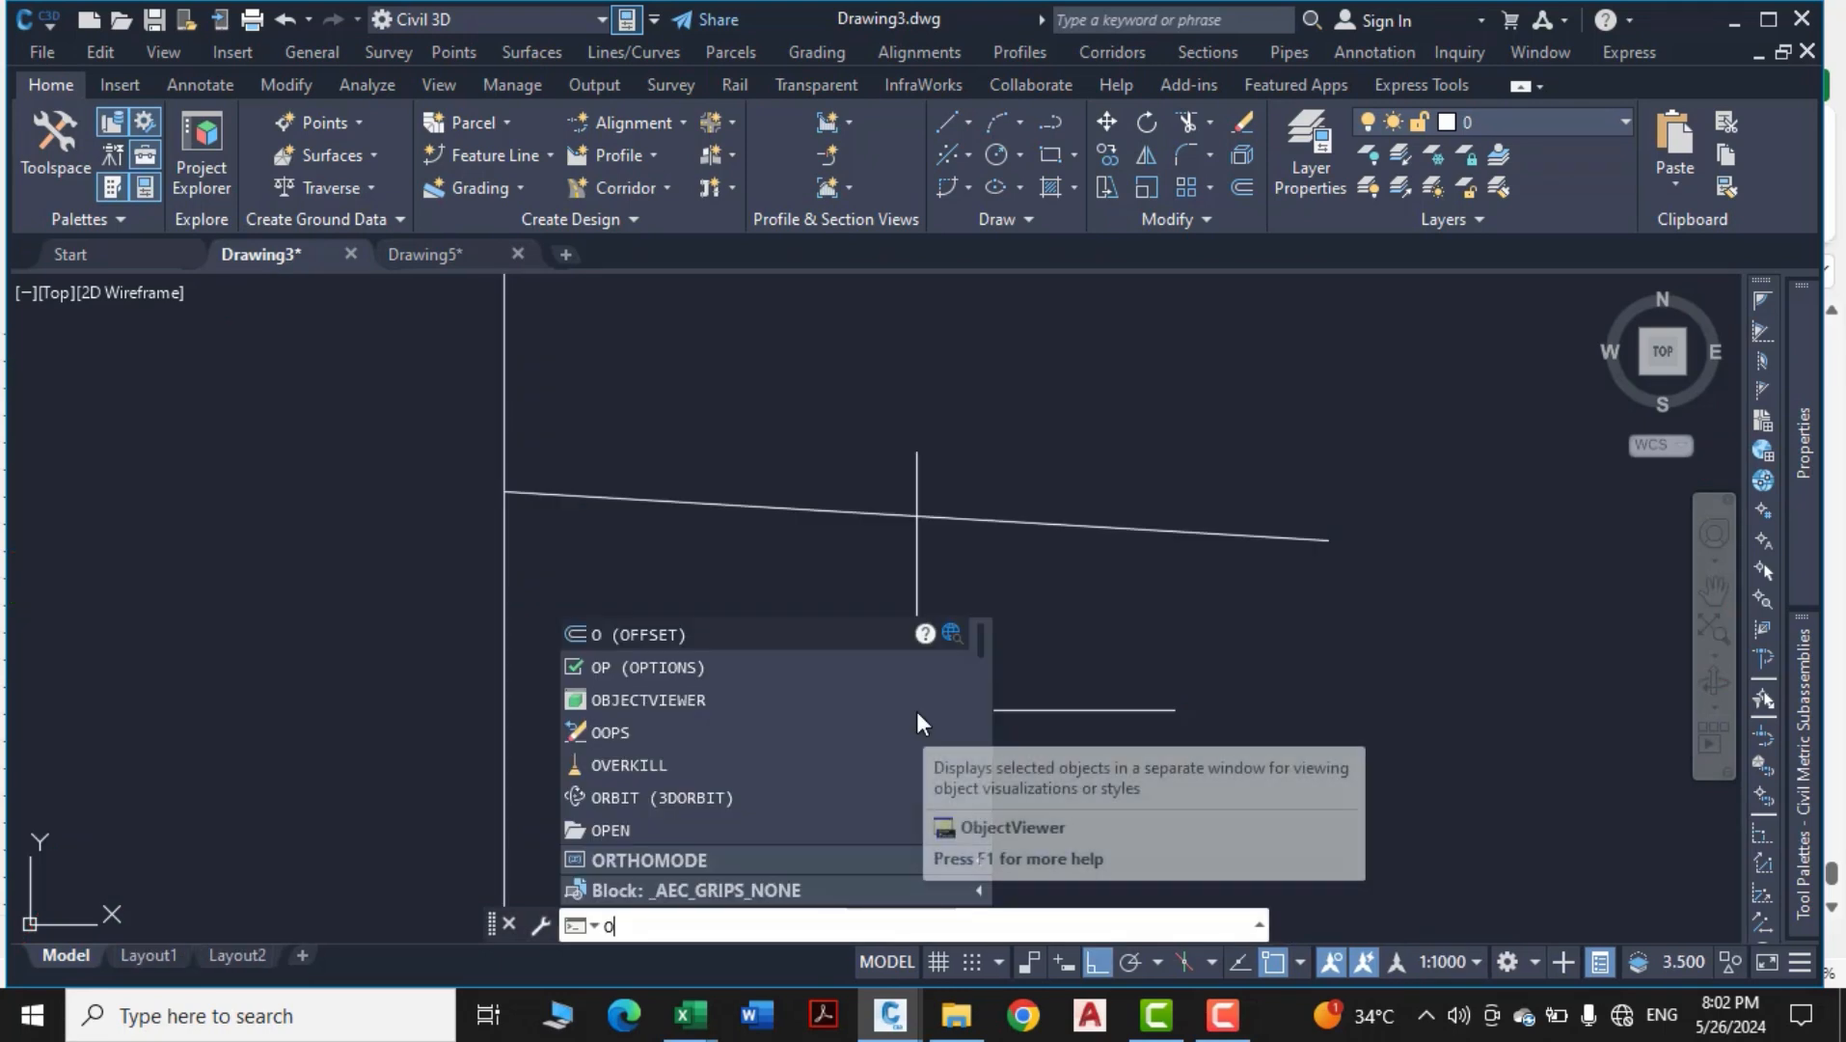
{"action": "key", "text": "Return"}
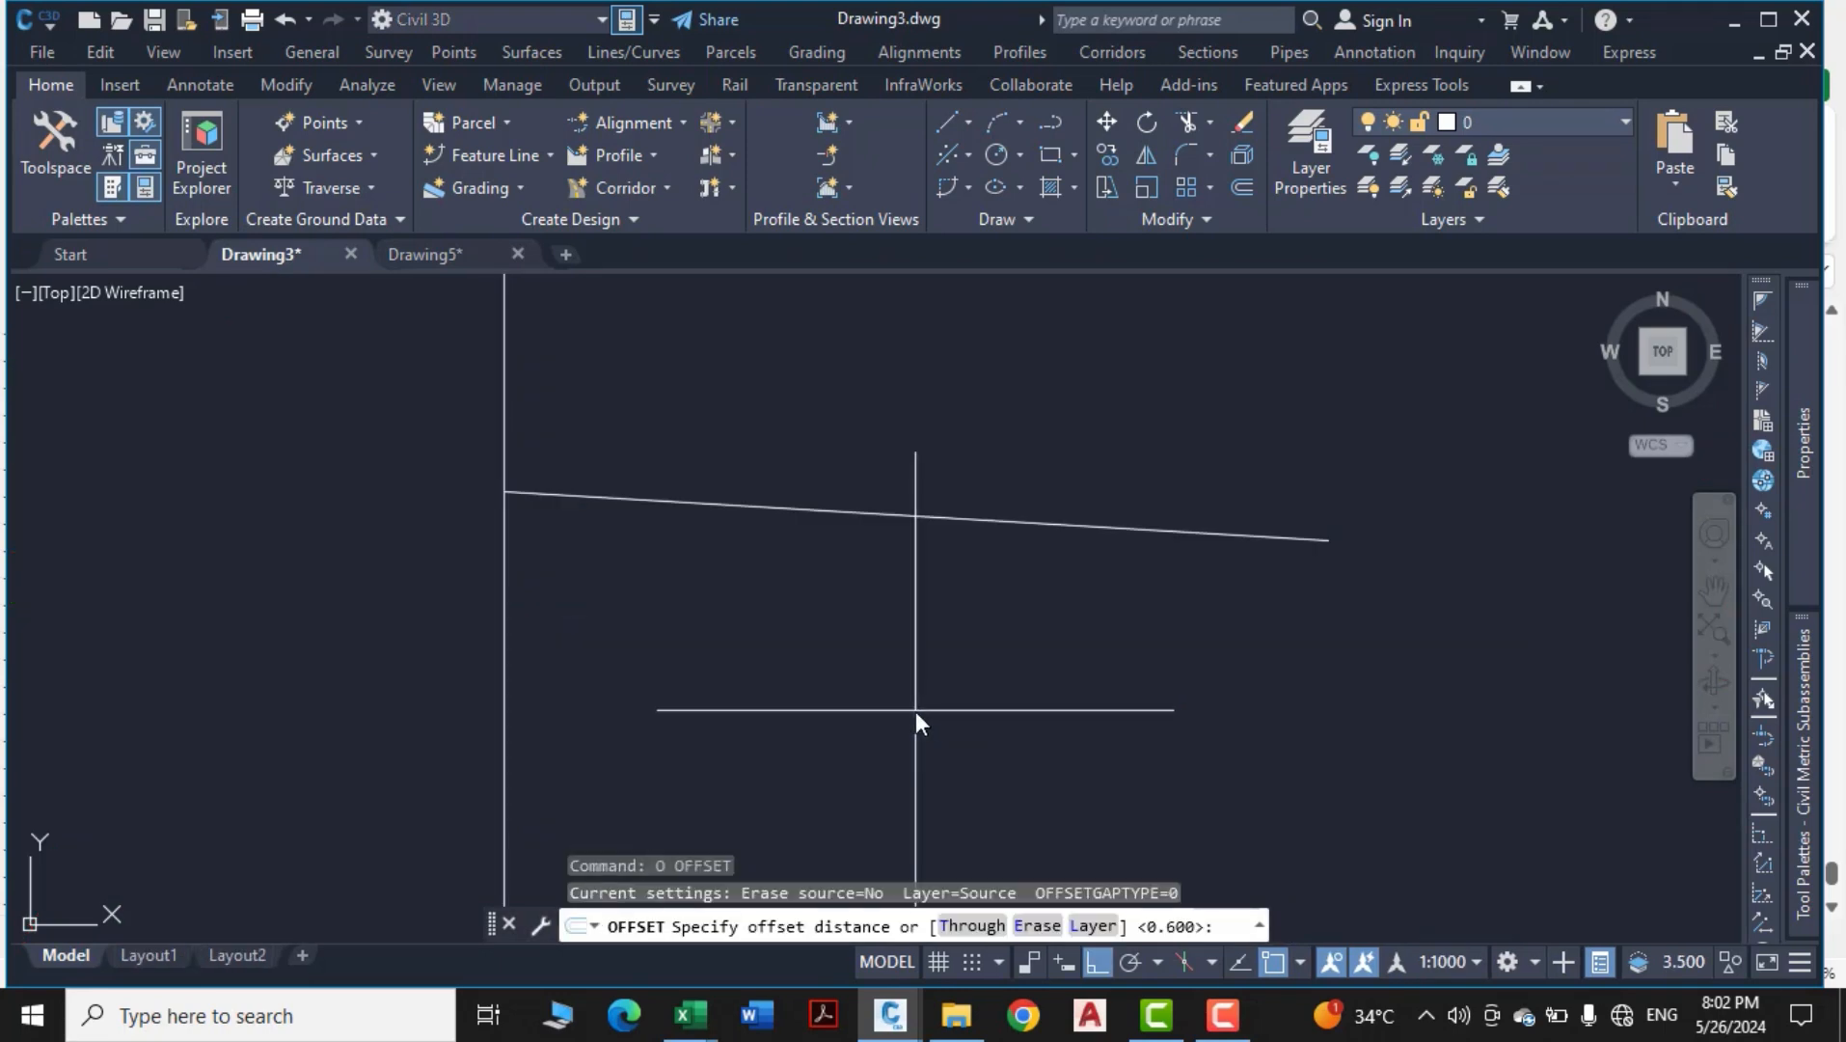
{"action": "type", "text": ".05"}
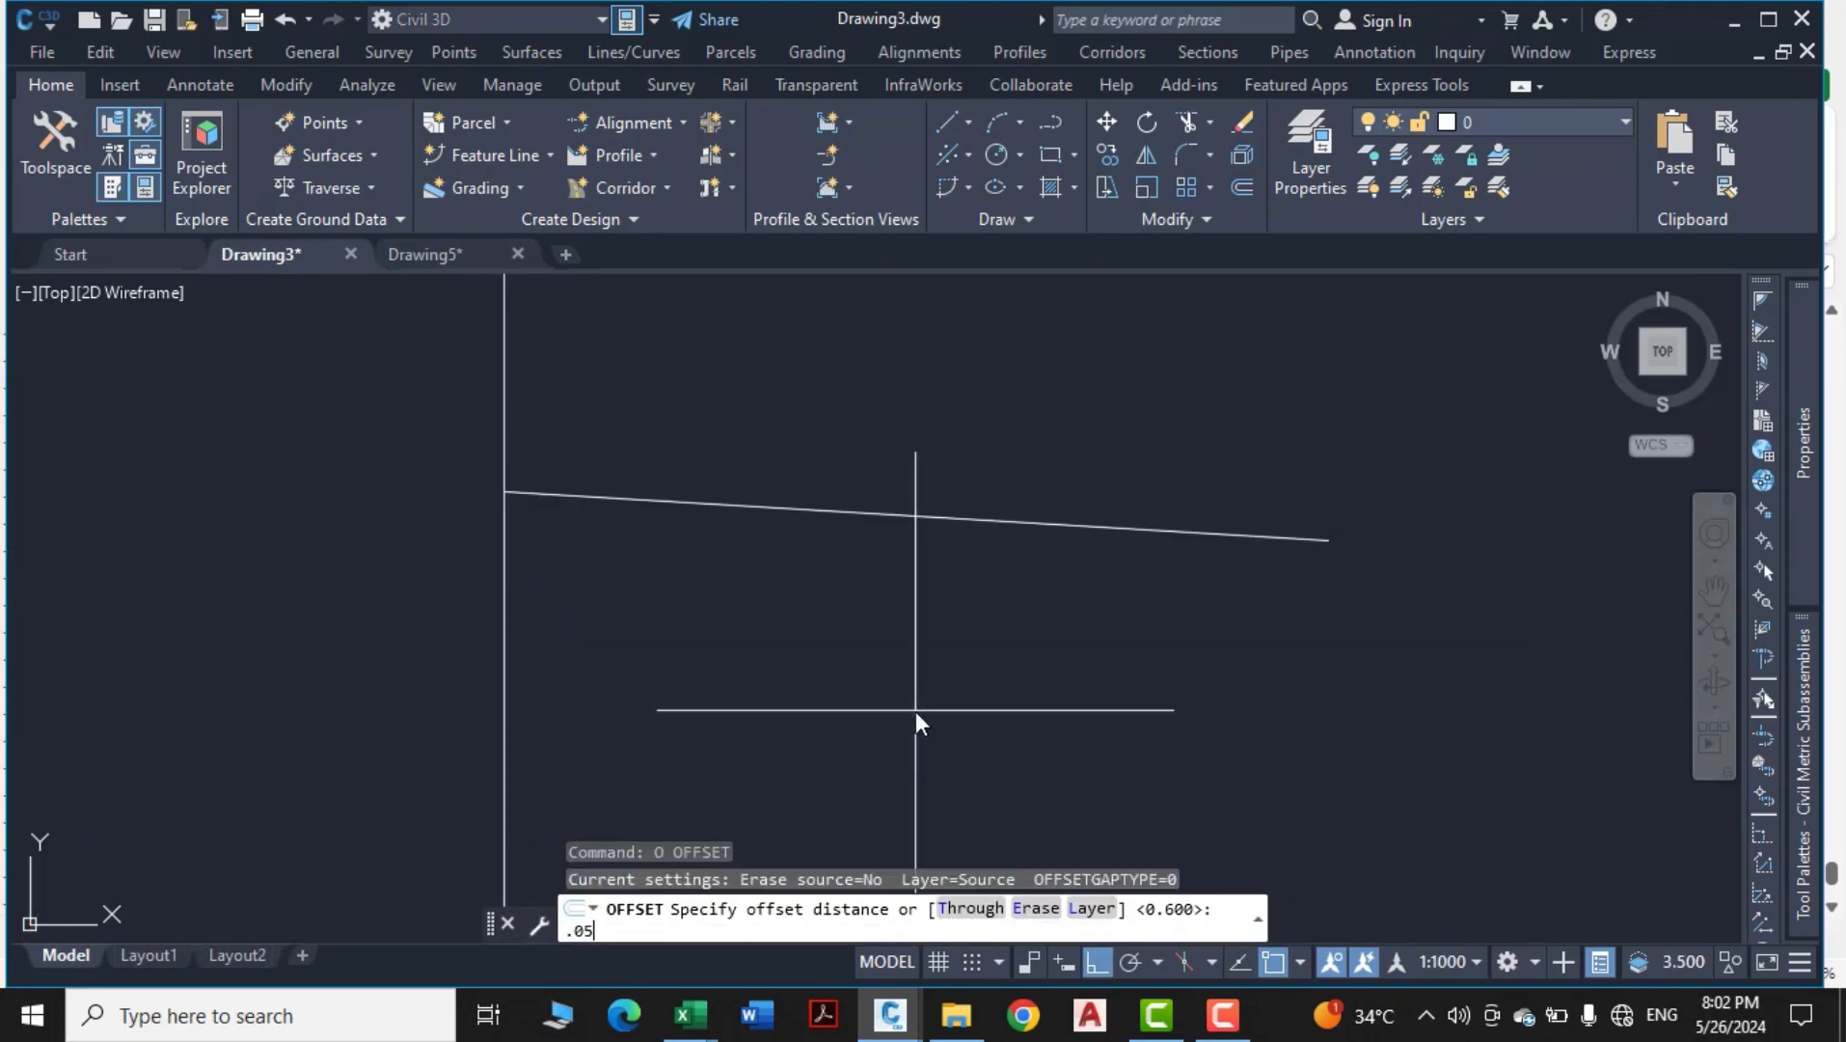
{"action": "key", "text": "Return"}
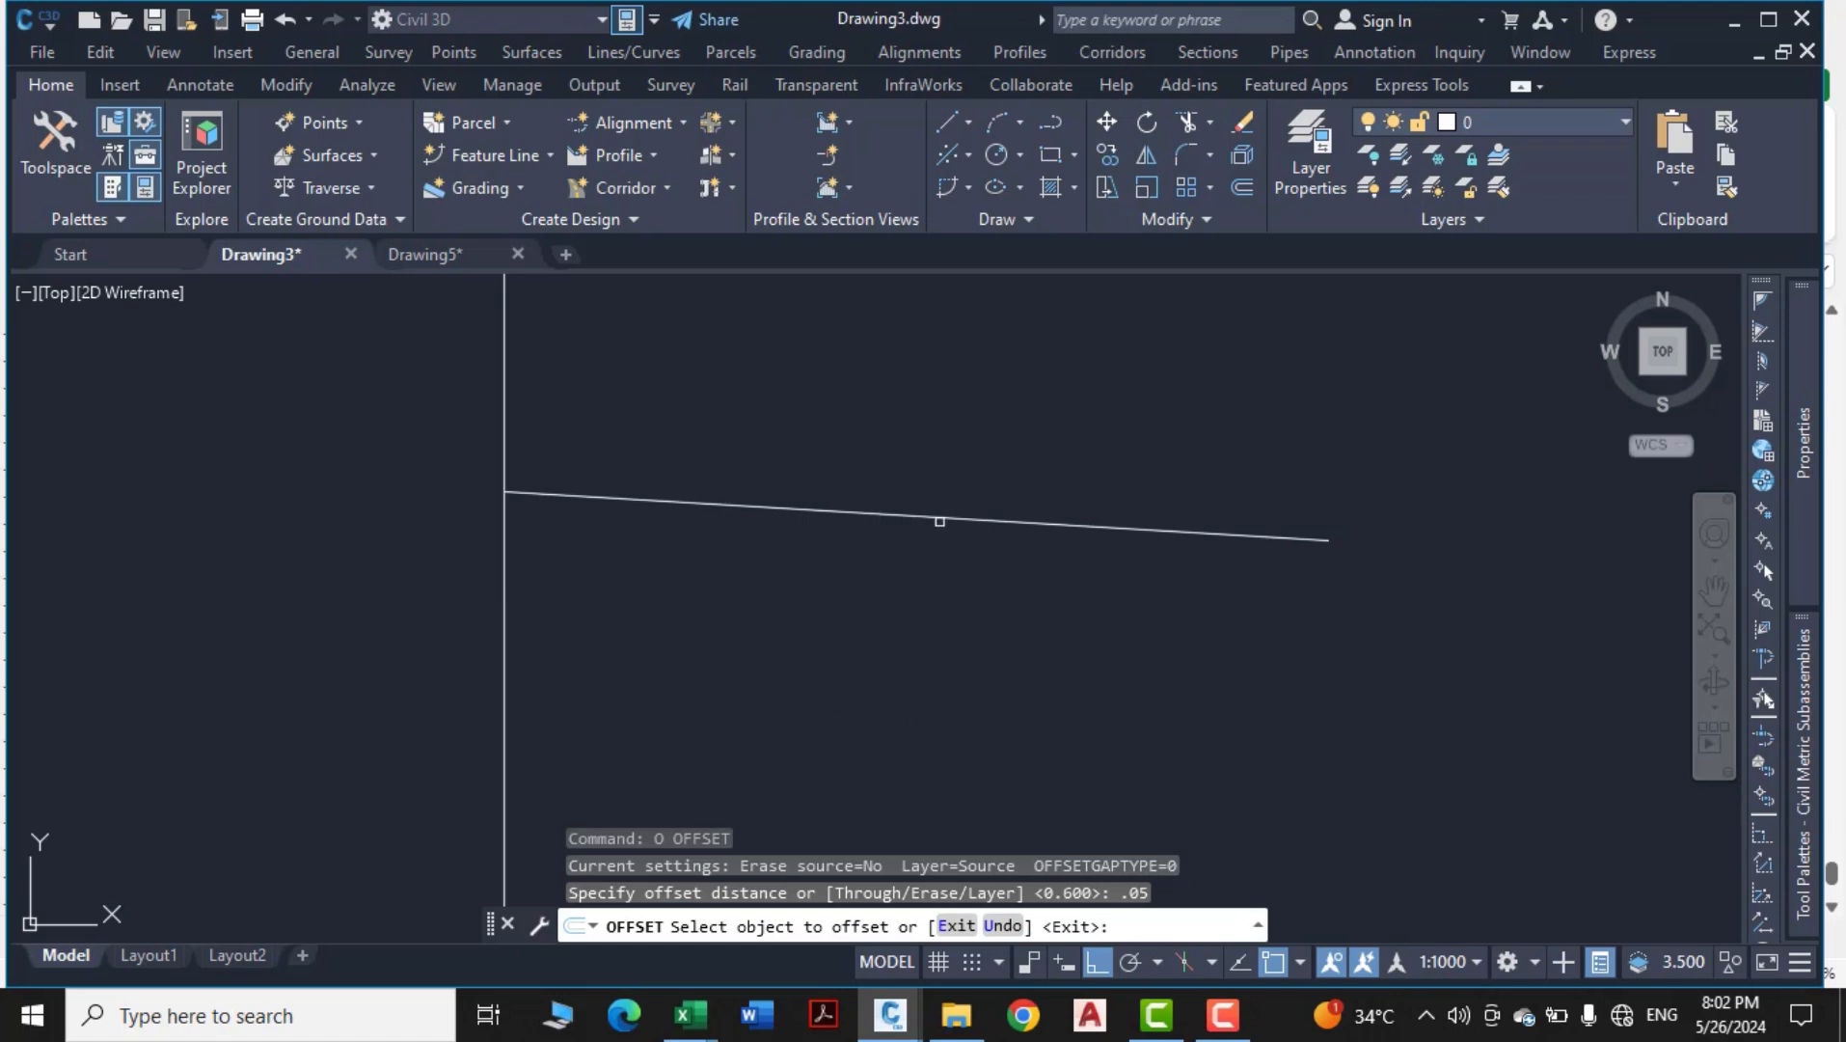
{"action": "left_click", "coordinate": [940, 521]}
{"action": "left_click", "coordinate": [900, 562]}
{"action": "scroll", "coordinate": [895, 556], "scroll_direction": "up", "scroll_amount": 2}
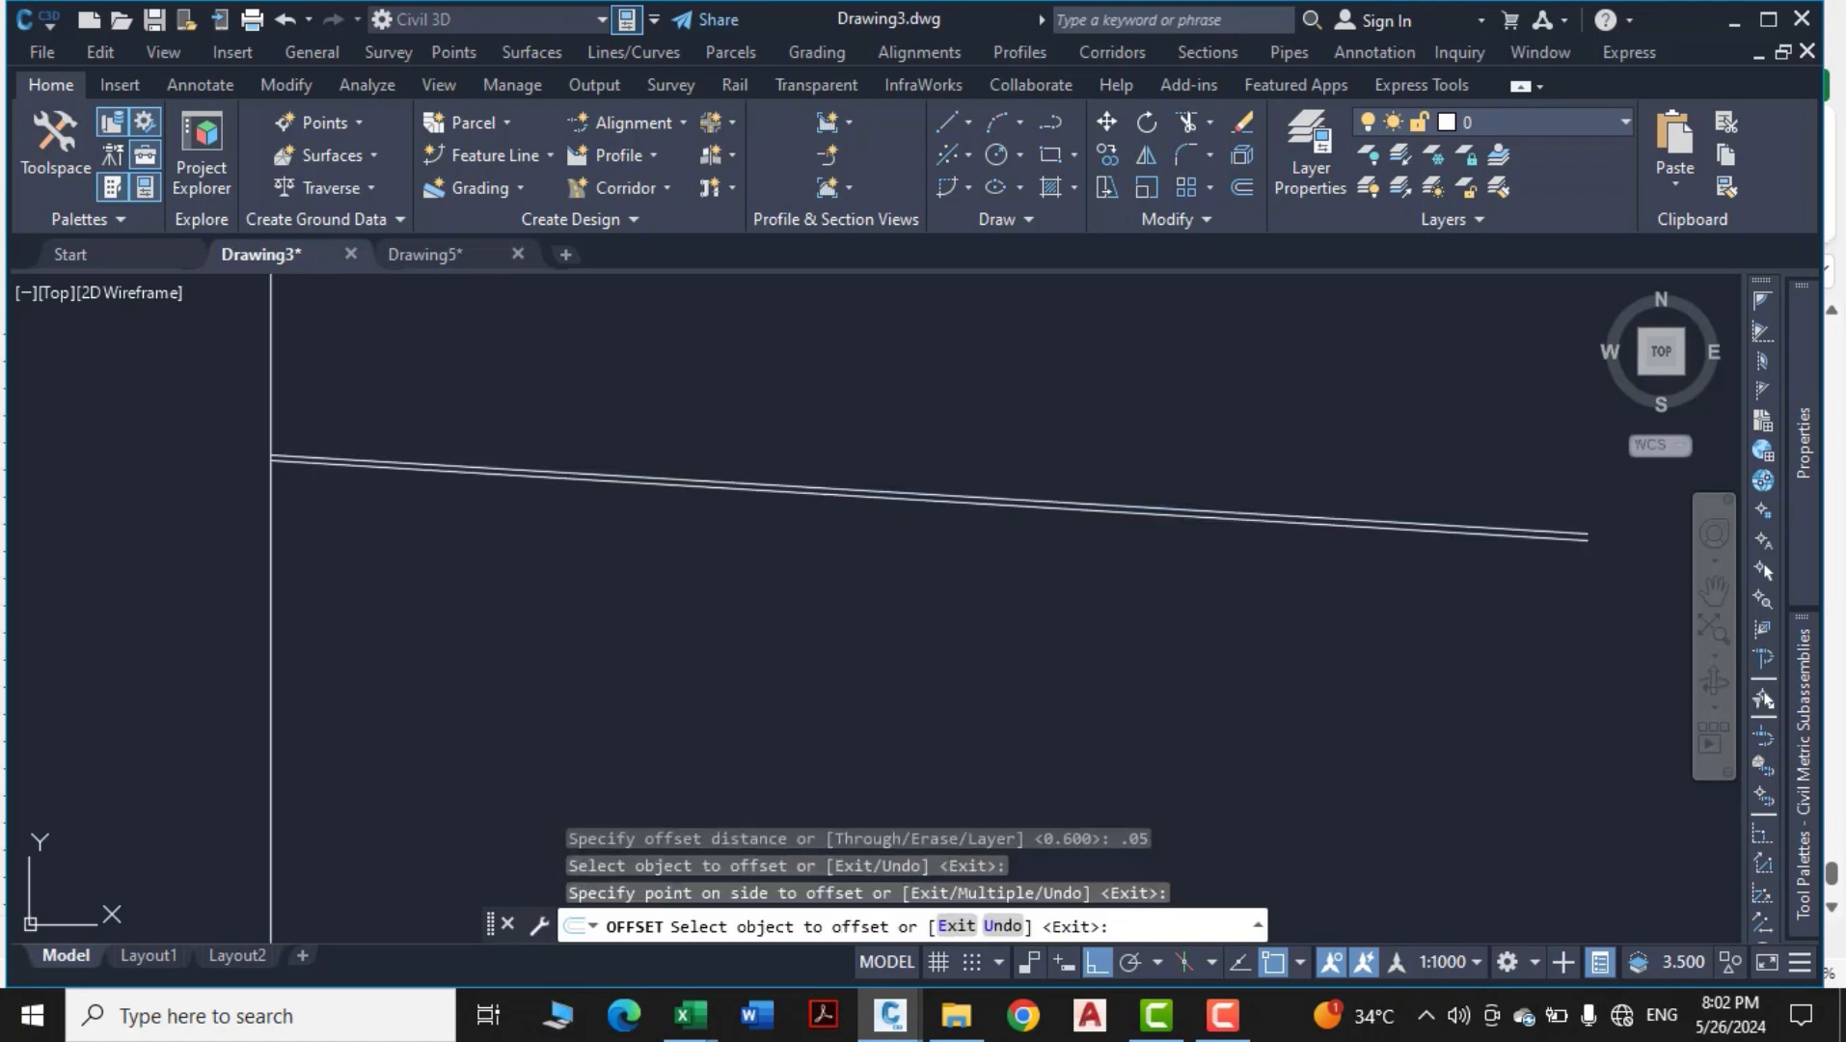
{"action": "scroll", "coordinate": [909, 551], "scroll_direction": "up", "scroll_amount": 4}
{"action": "scroll", "coordinate": [1027, 548], "scroll_direction": "down", "scroll_amount": 4}
{"action": "middle_click_drag", "start_coordinate": [1102, 615], "coordinate": [1035, 590]}
{"action": "key", "text": "Escape"}
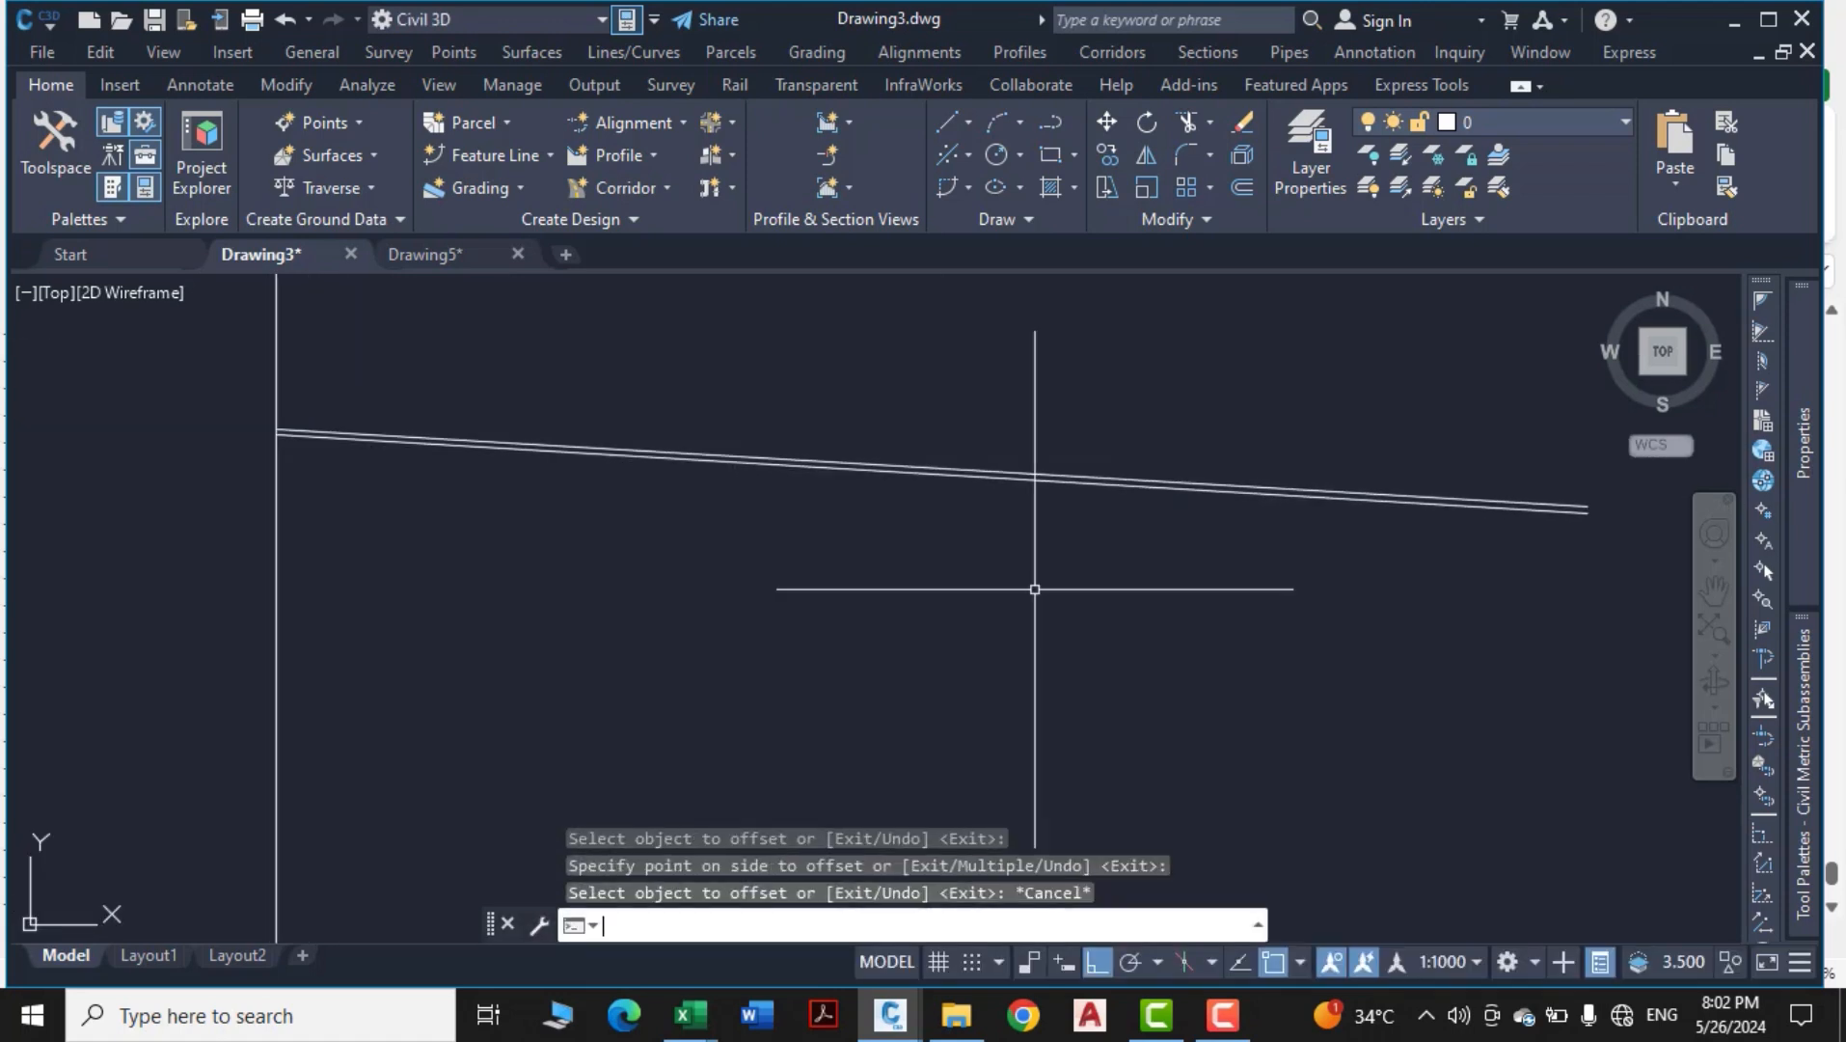
Offset the lower of the two sloped lines downward by 0.15 for the asphalt base course
{"action": "type", "text": "o"}
{"action": "key", "text": "Return"}
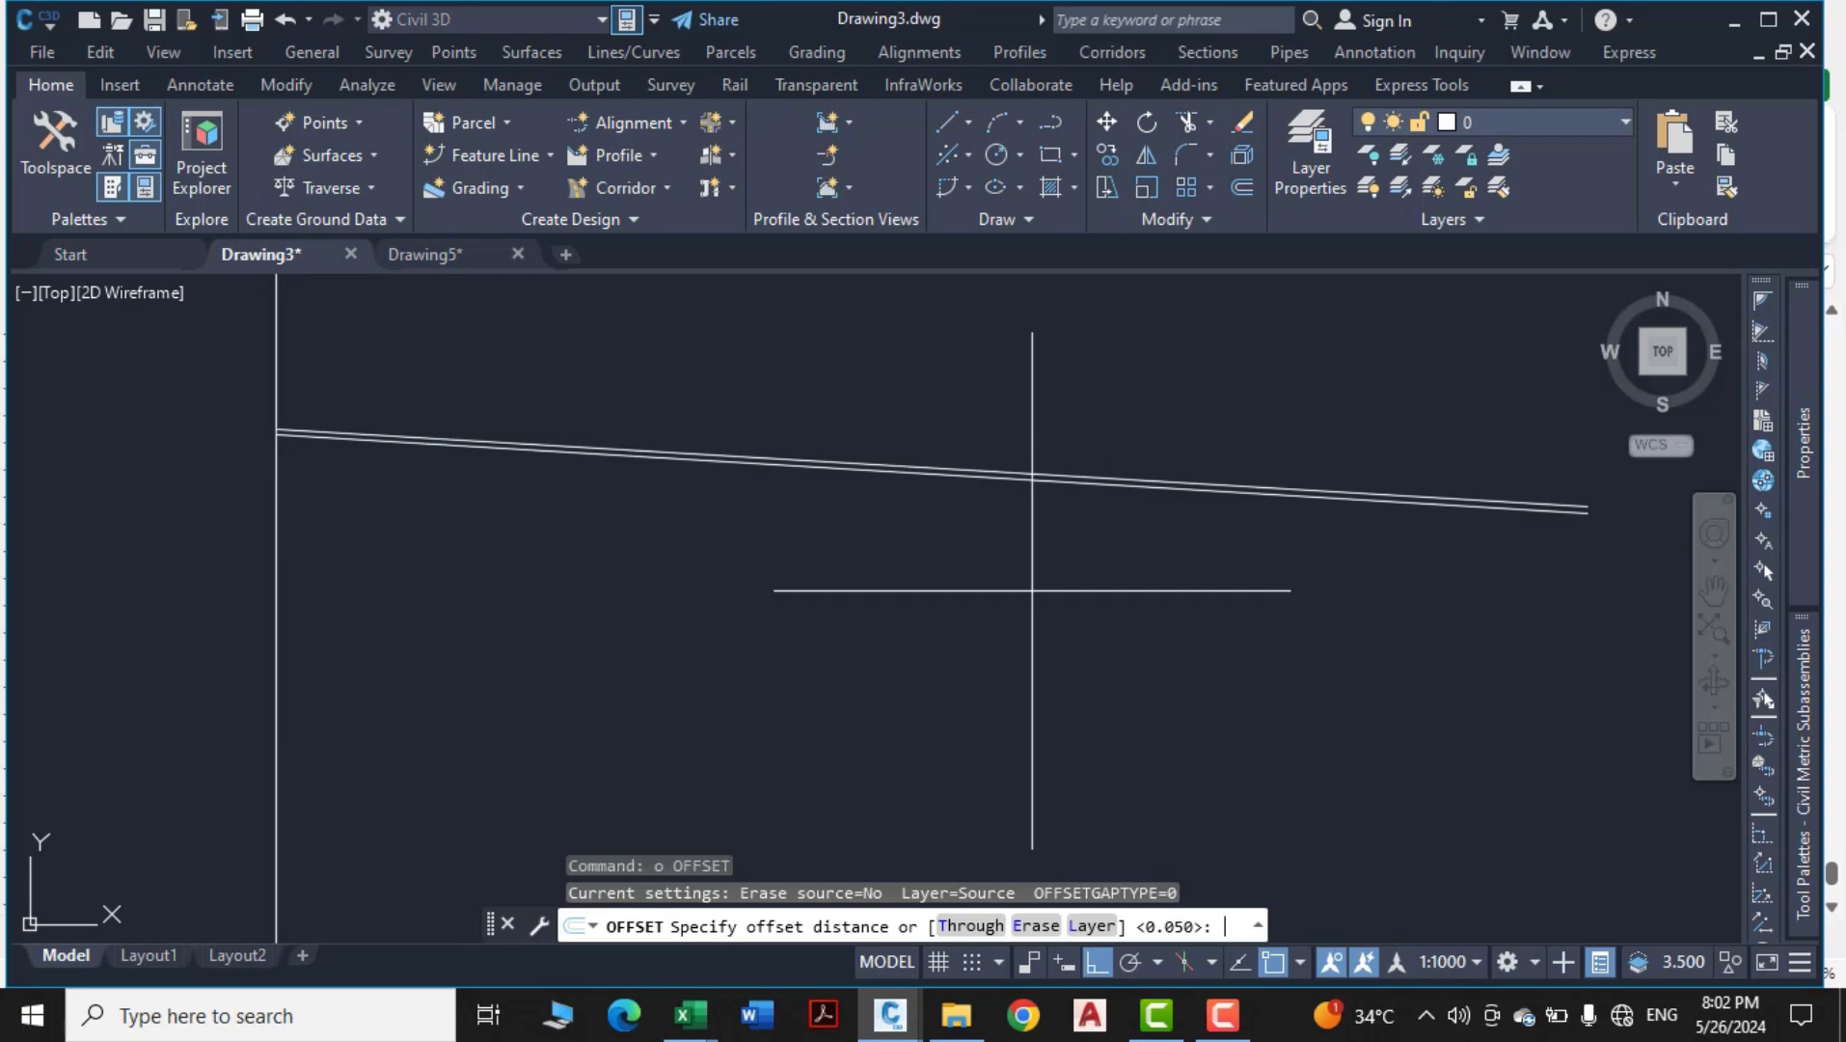
{"action": "type", "text": ".15"}
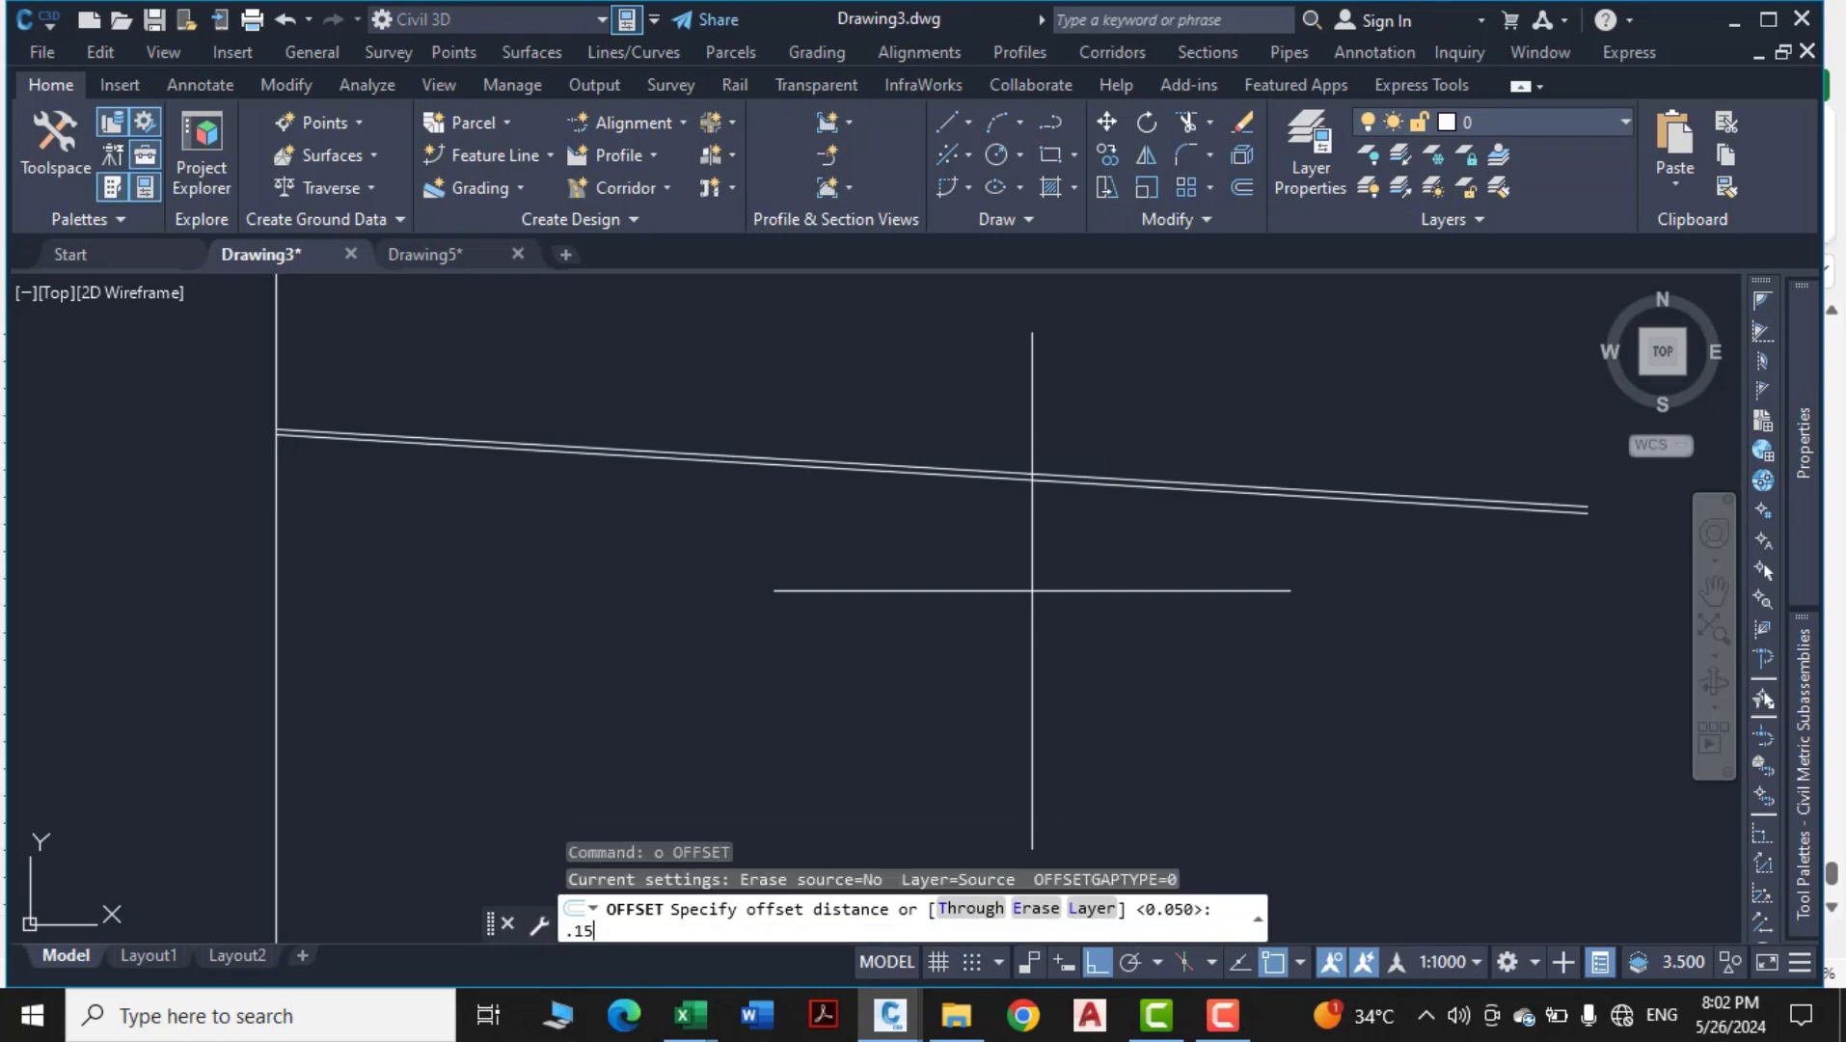
{"action": "key", "text": "Return"}
{"action": "scroll", "coordinate": [1058, 543], "scroll_direction": "up", "scroll_amount": 2}
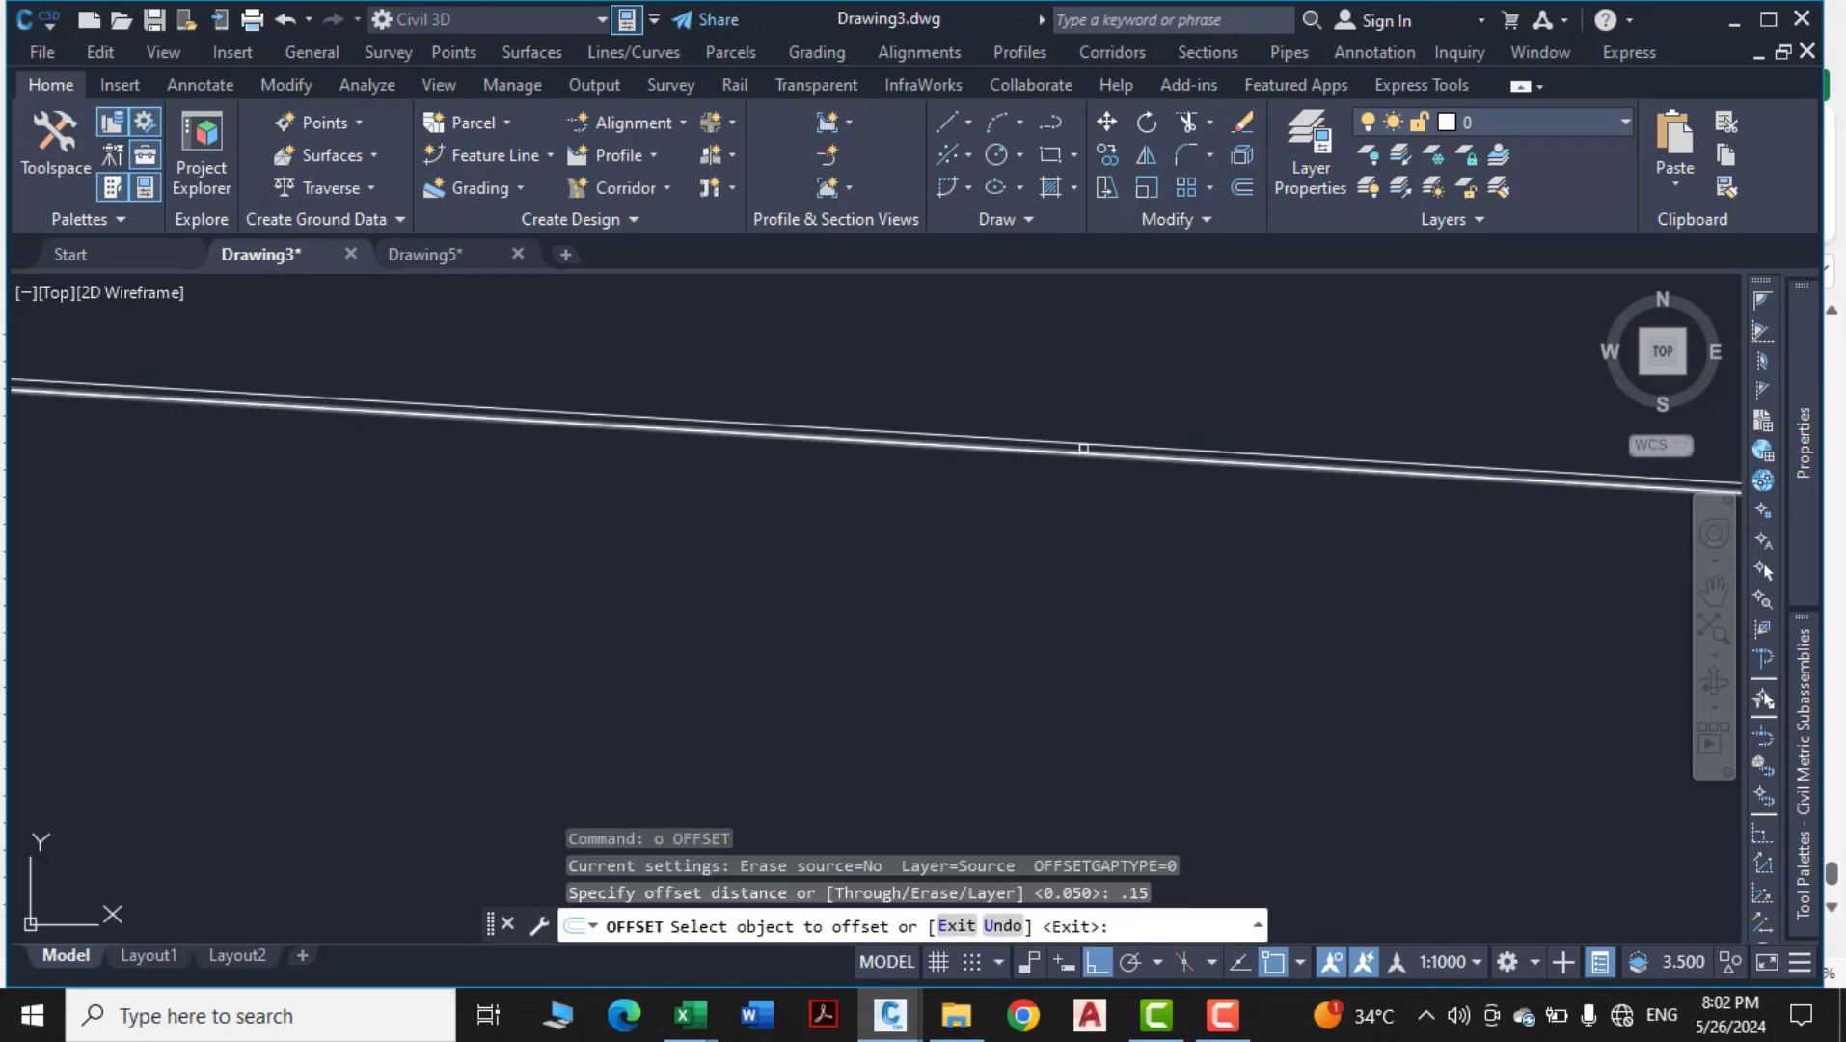
{"action": "left_click", "coordinate": [1086, 454]}
{"action": "left_click", "coordinate": [1059, 564]}
{"action": "scroll", "coordinate": [1059, 564], "scroll_direction": "down", "scroll_amount": 3}
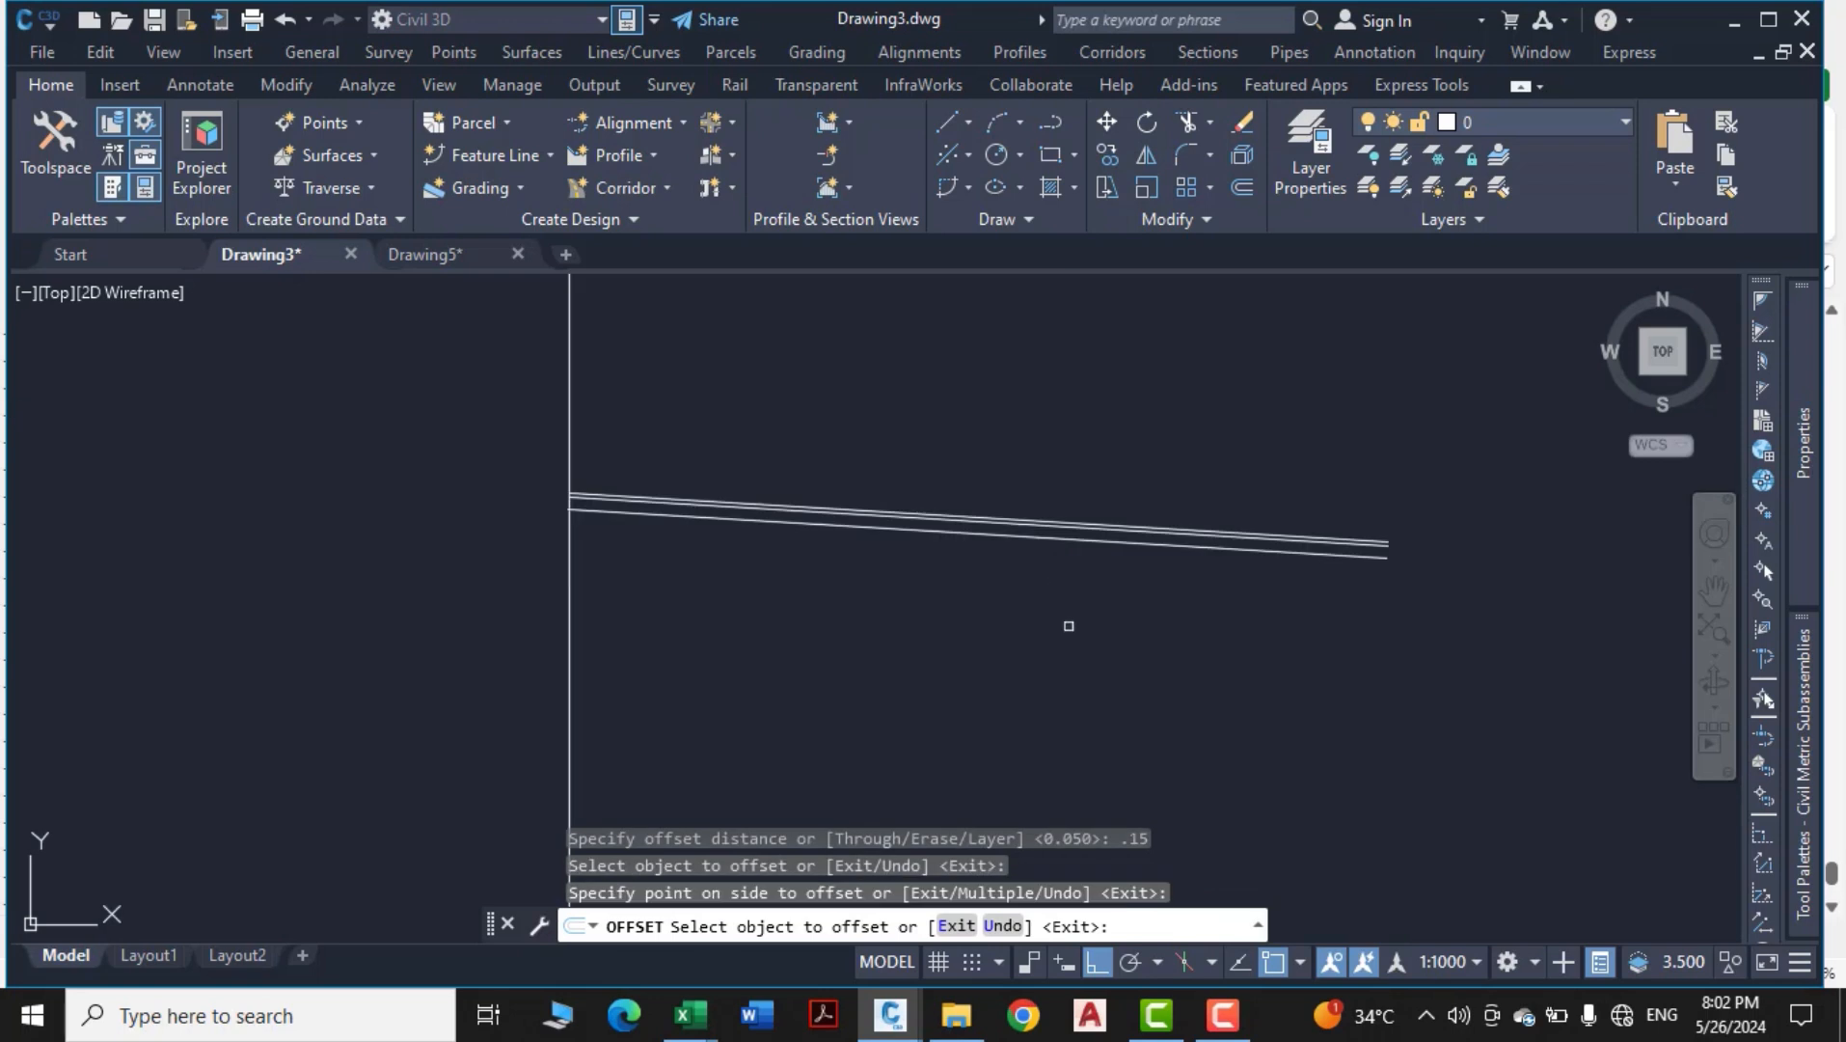
{"action": "key", "text": "Escape"}
{"action": "key", "text": "Escape"}
{"action": "key", "text": "Escape"}
Offset the bottom line of the asphalt base course downward by 0.3
{"action": "type", "text": "o"}
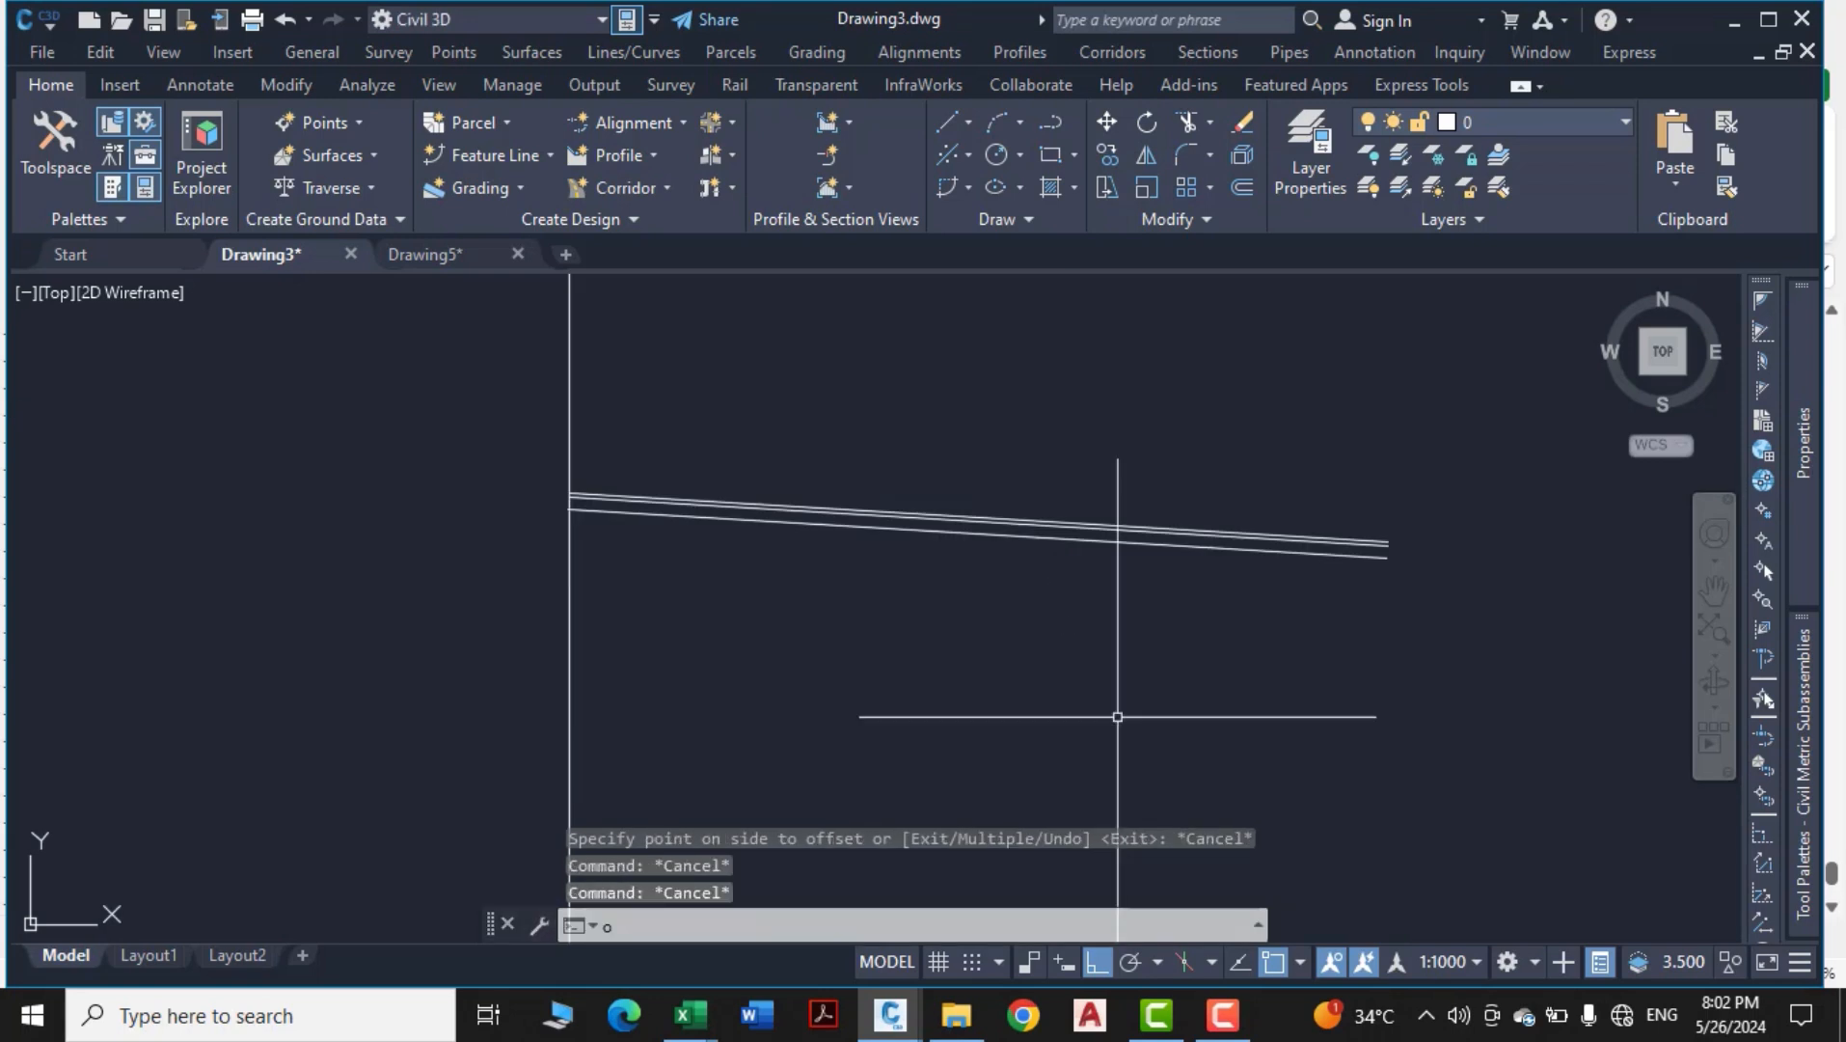
{"action": "key", "text": "Return"}
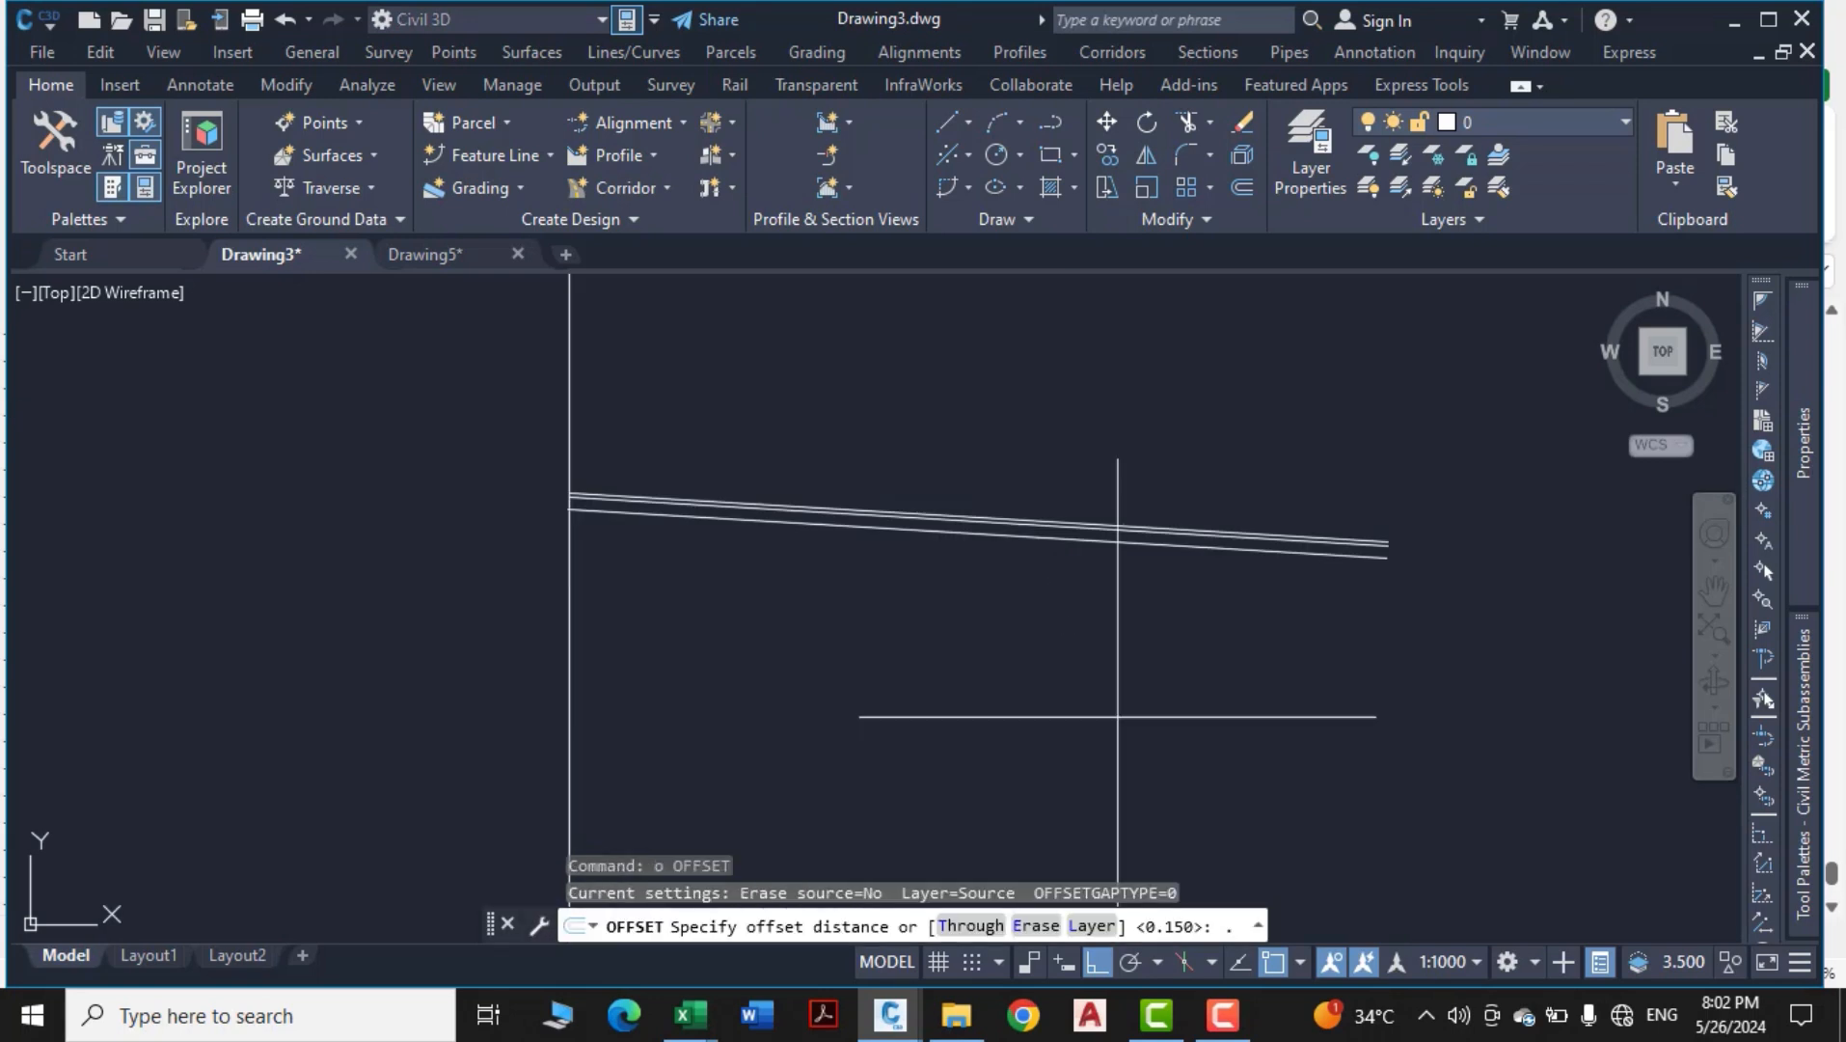
{"action": "key", "text": "Return"}
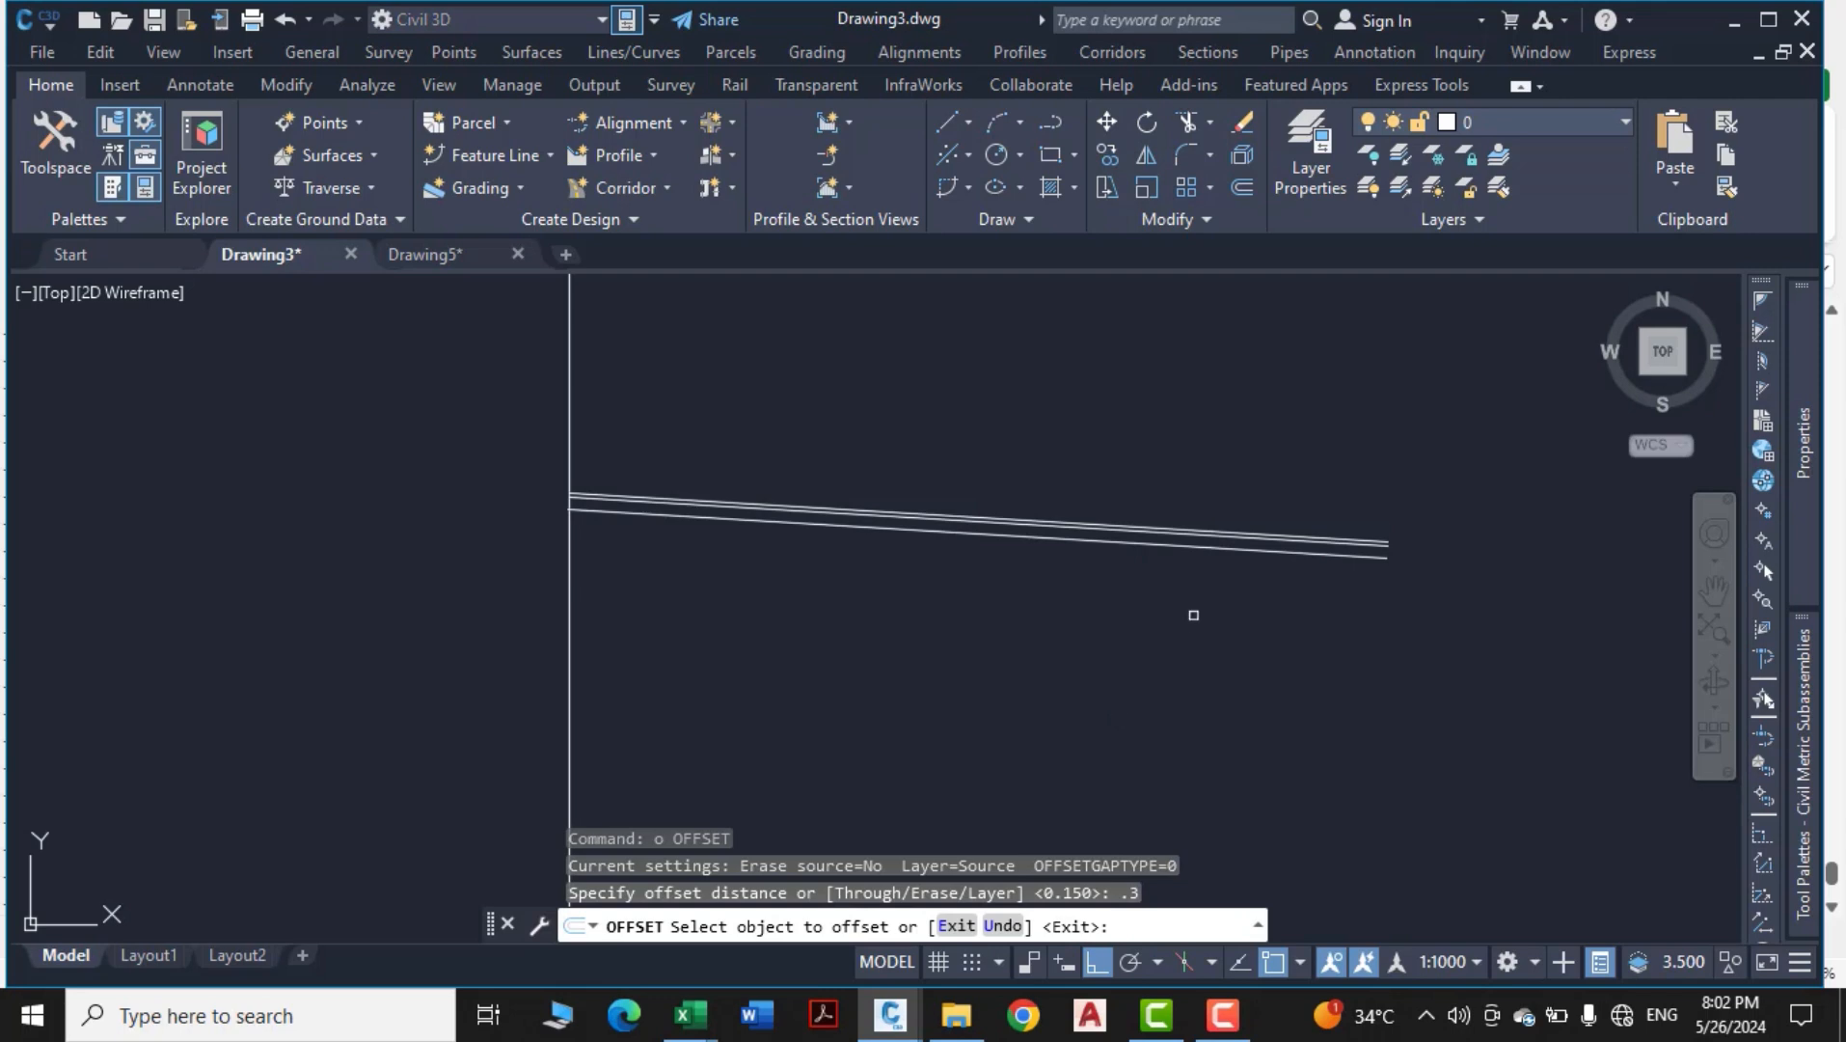
{"action": "left_click", "coordinate": [1207, 546]}
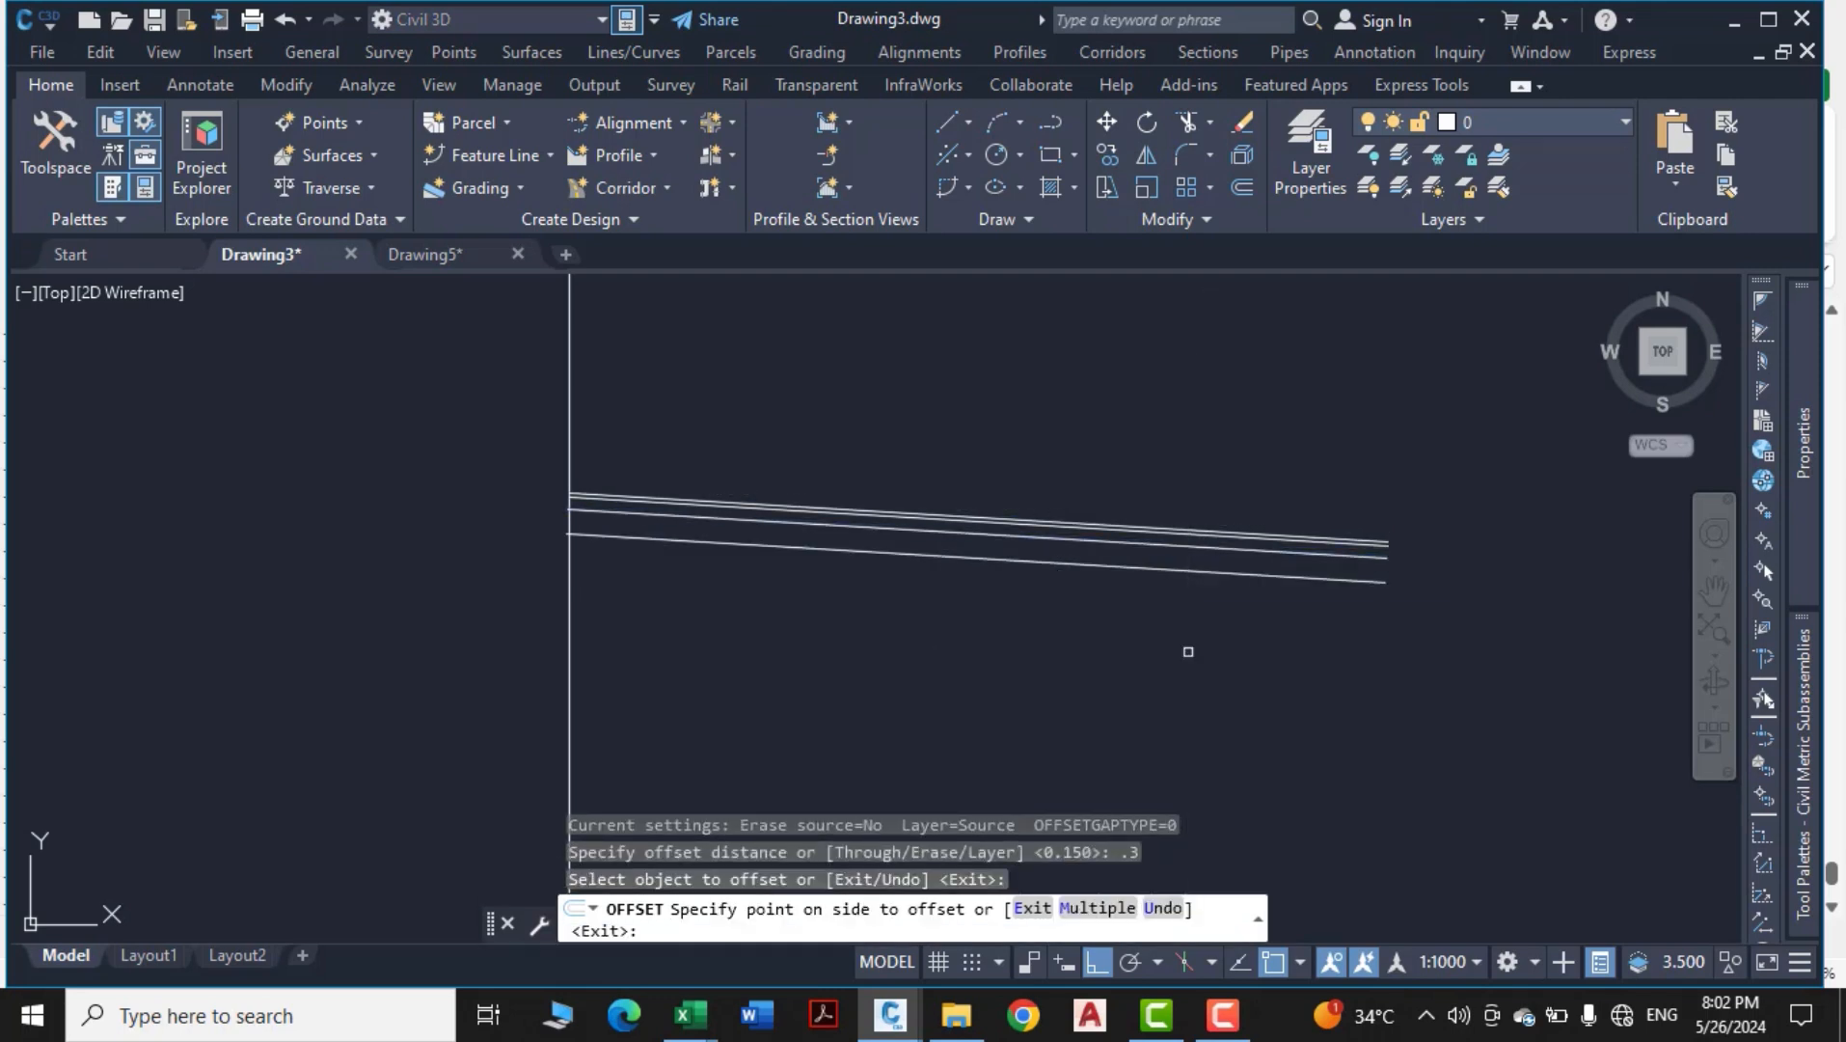
{"action": "left_click", "coordinate": [1189, 652]}
{"action": "key", "text": "Escape"}
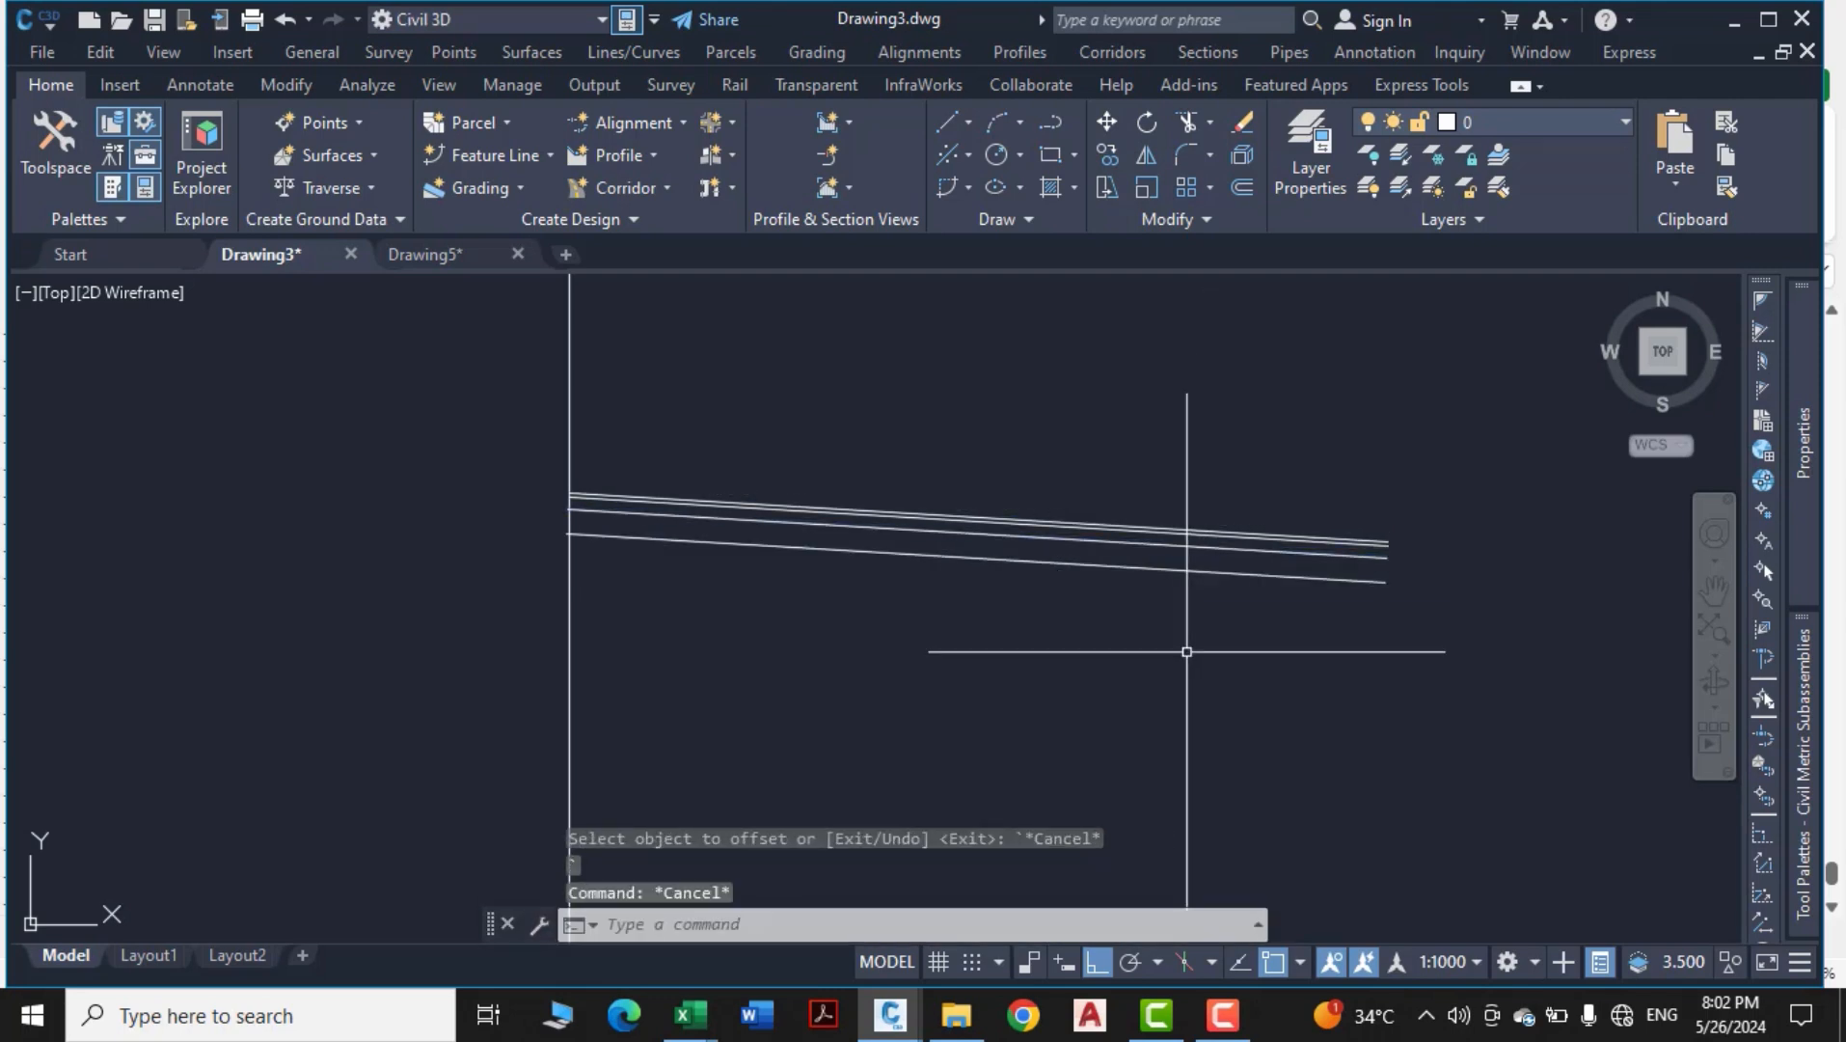
Offset the lowest sloped line downward by another 0.3 to form the last pavement layer
{"action": "key", "text": "Return"}
{"action": "key", "text": "Return"}
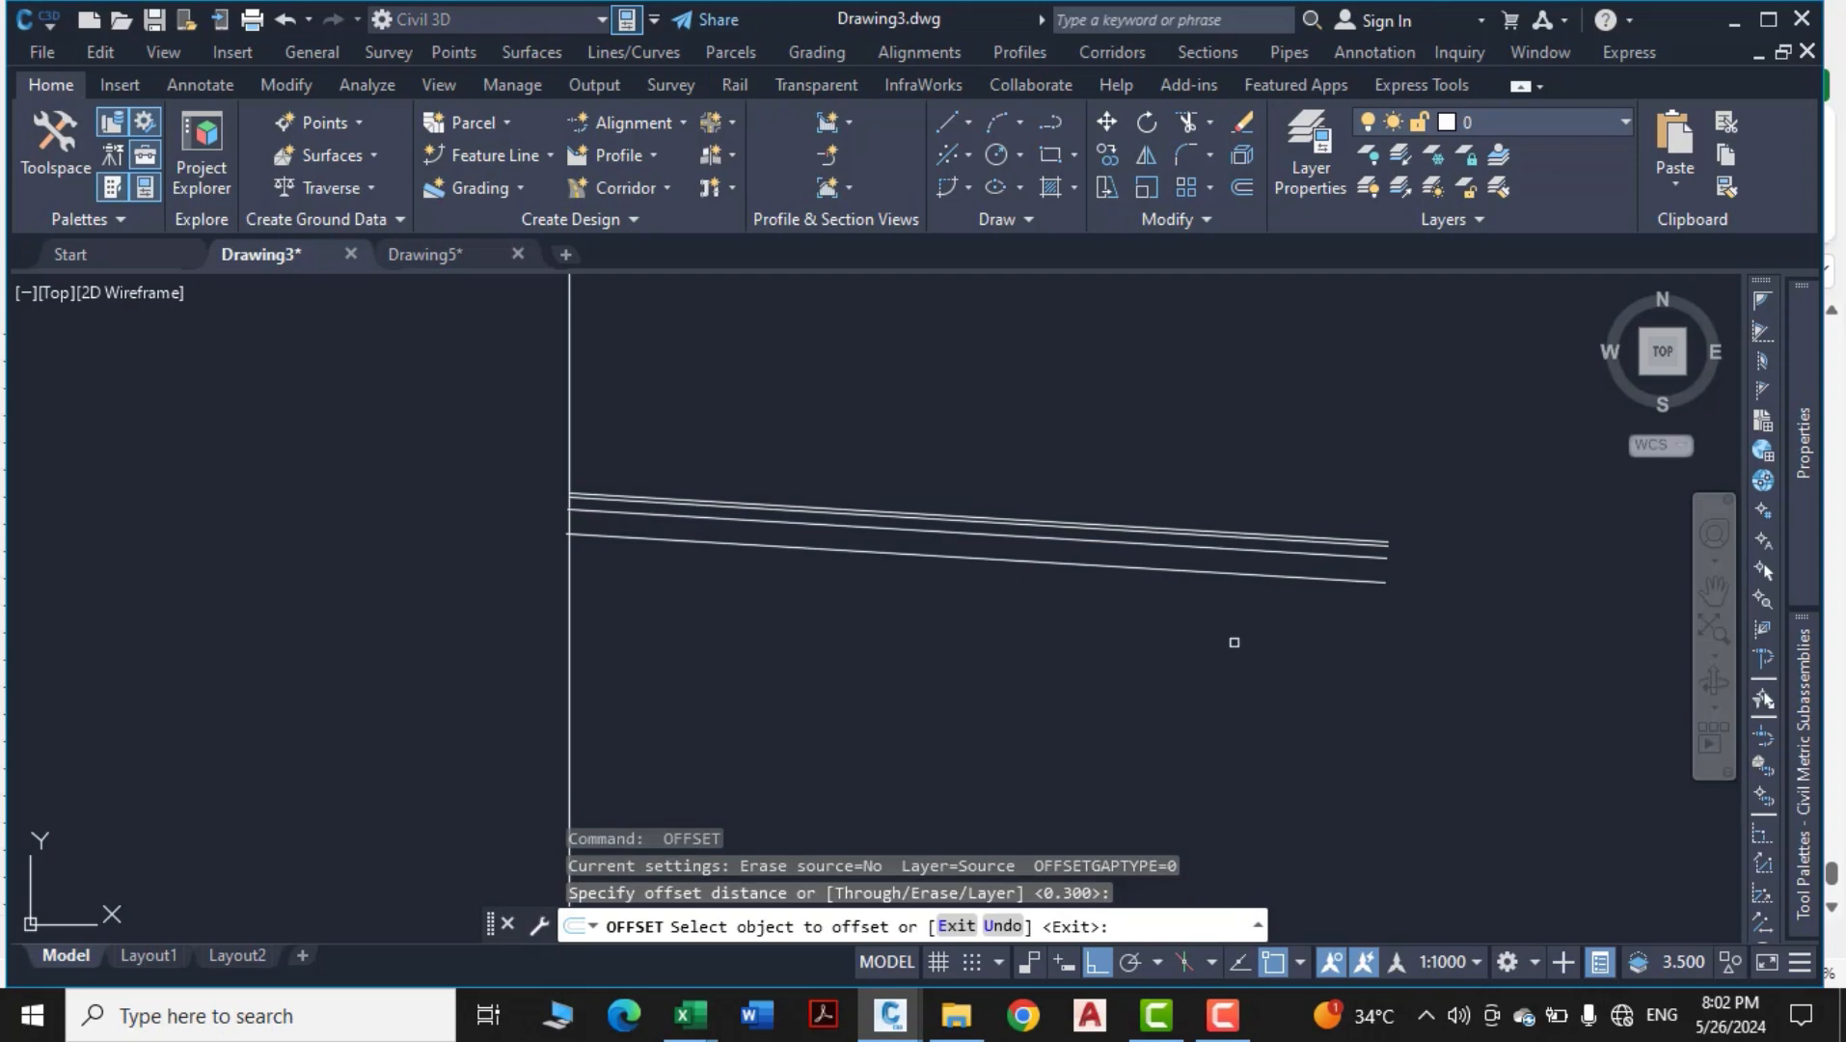
{"action": "left_click", "coordinate": [1239, 577]}
{"action": "left_click", "coordinate": [1207, 675]}
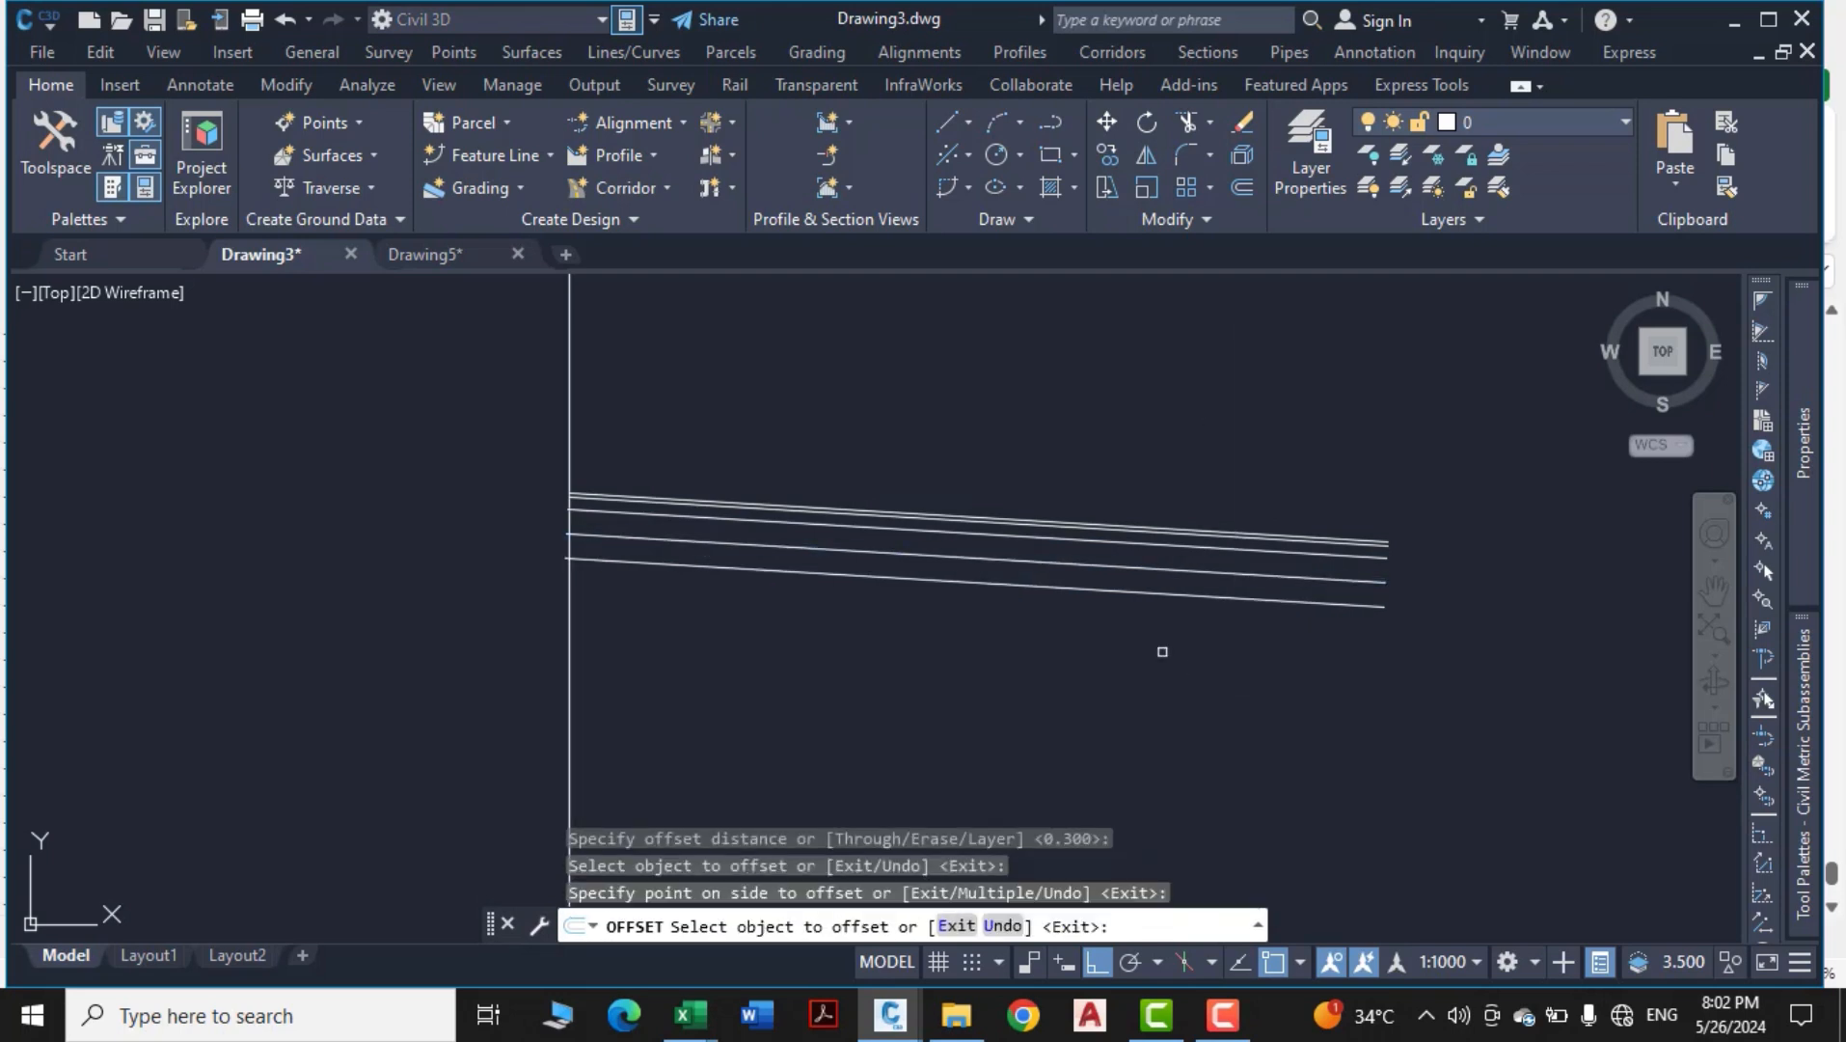
{"action": "key", "text": "Escape"}
{"action": "scroll", "coordinate": [1331, 607], "scroll_direction": "up", "scroll_amount": 4}
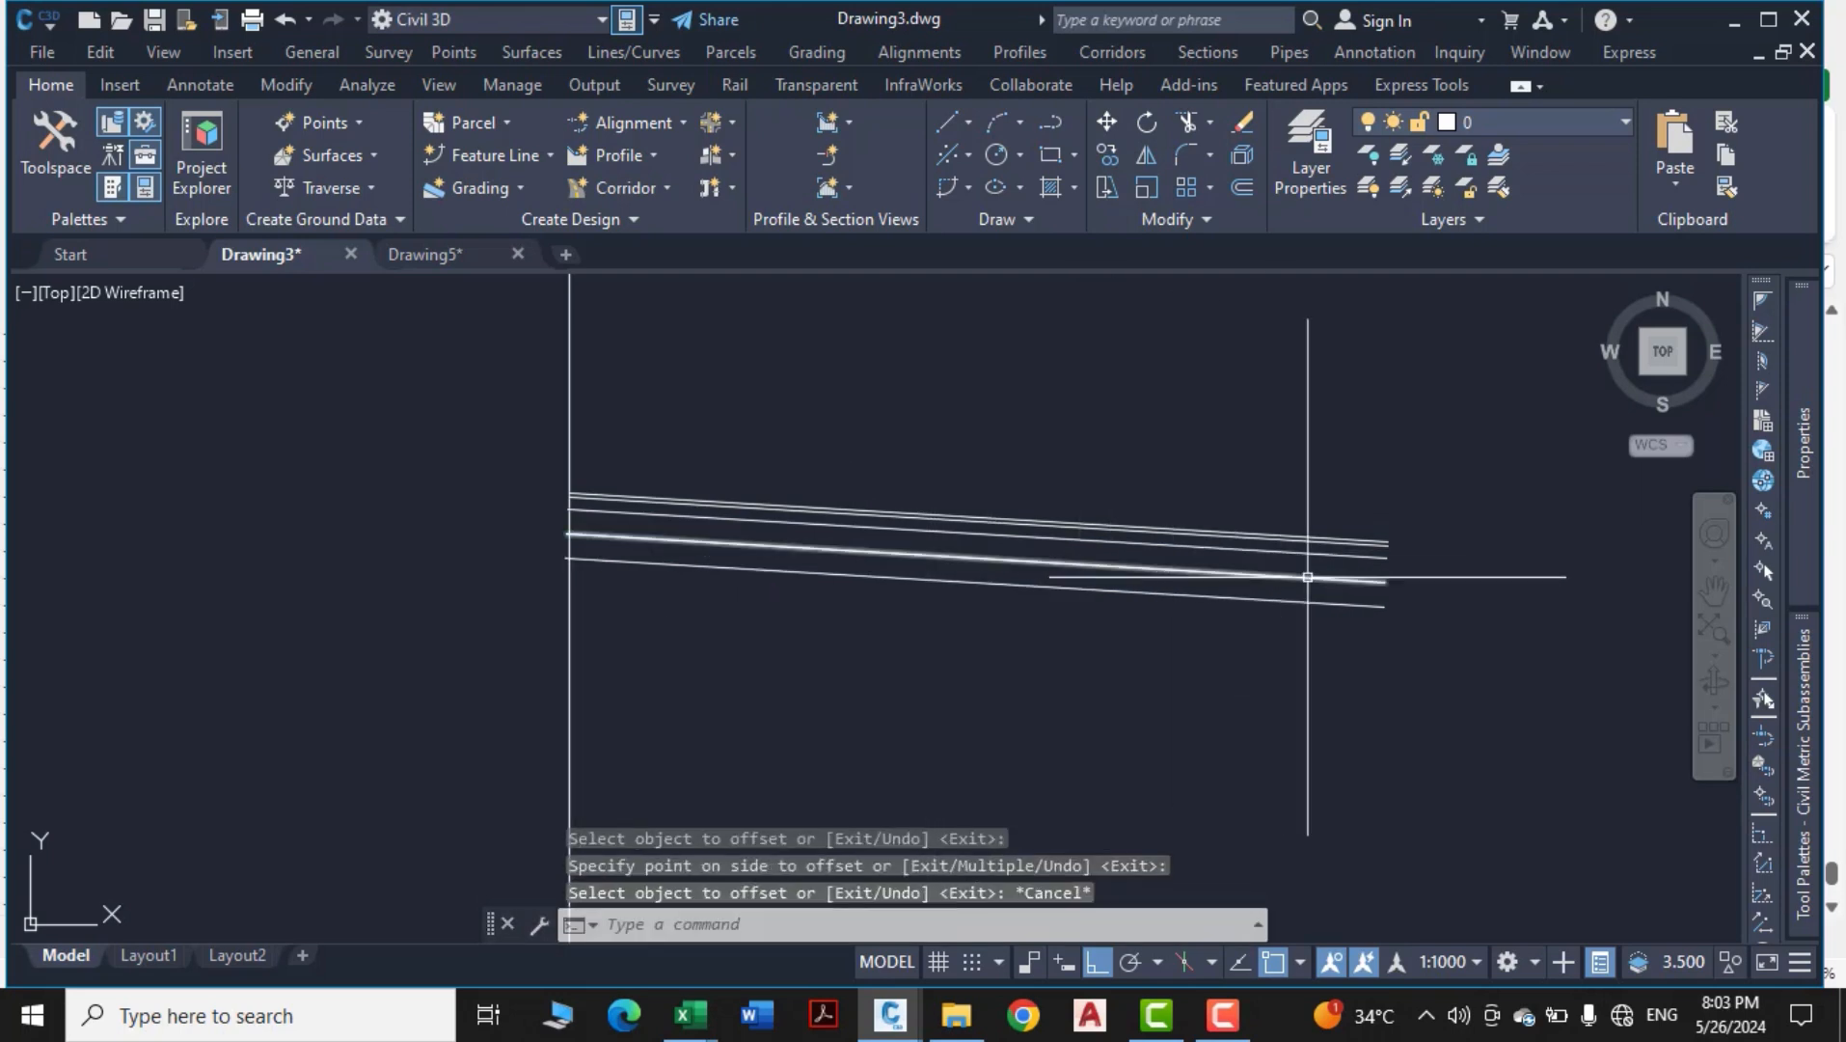
{"action": "scroll", "coordinate": [1216, 515], "scroll_direction": "down", "scroll_amount": 4}
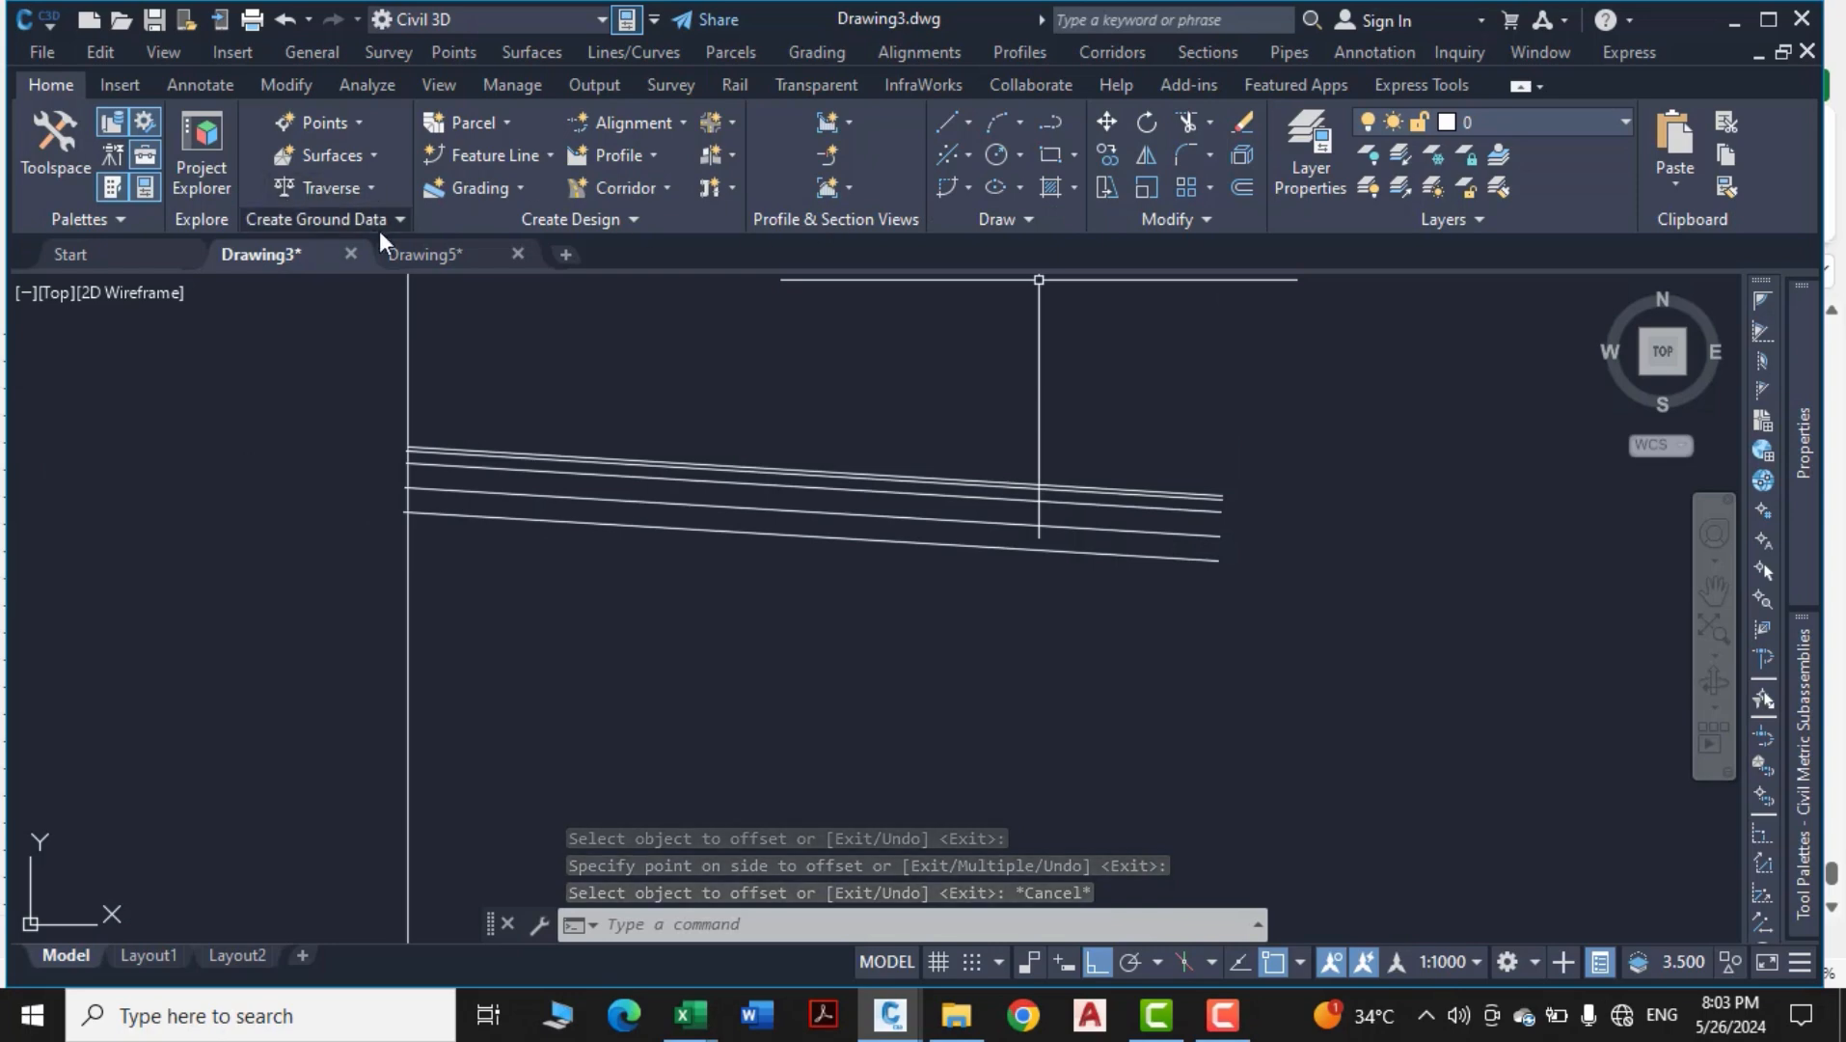
Check the pavement layer thickness callouts in Drawing5 and return to Drawing3
{"action": "left_click", "coordinate": [446, 255]}
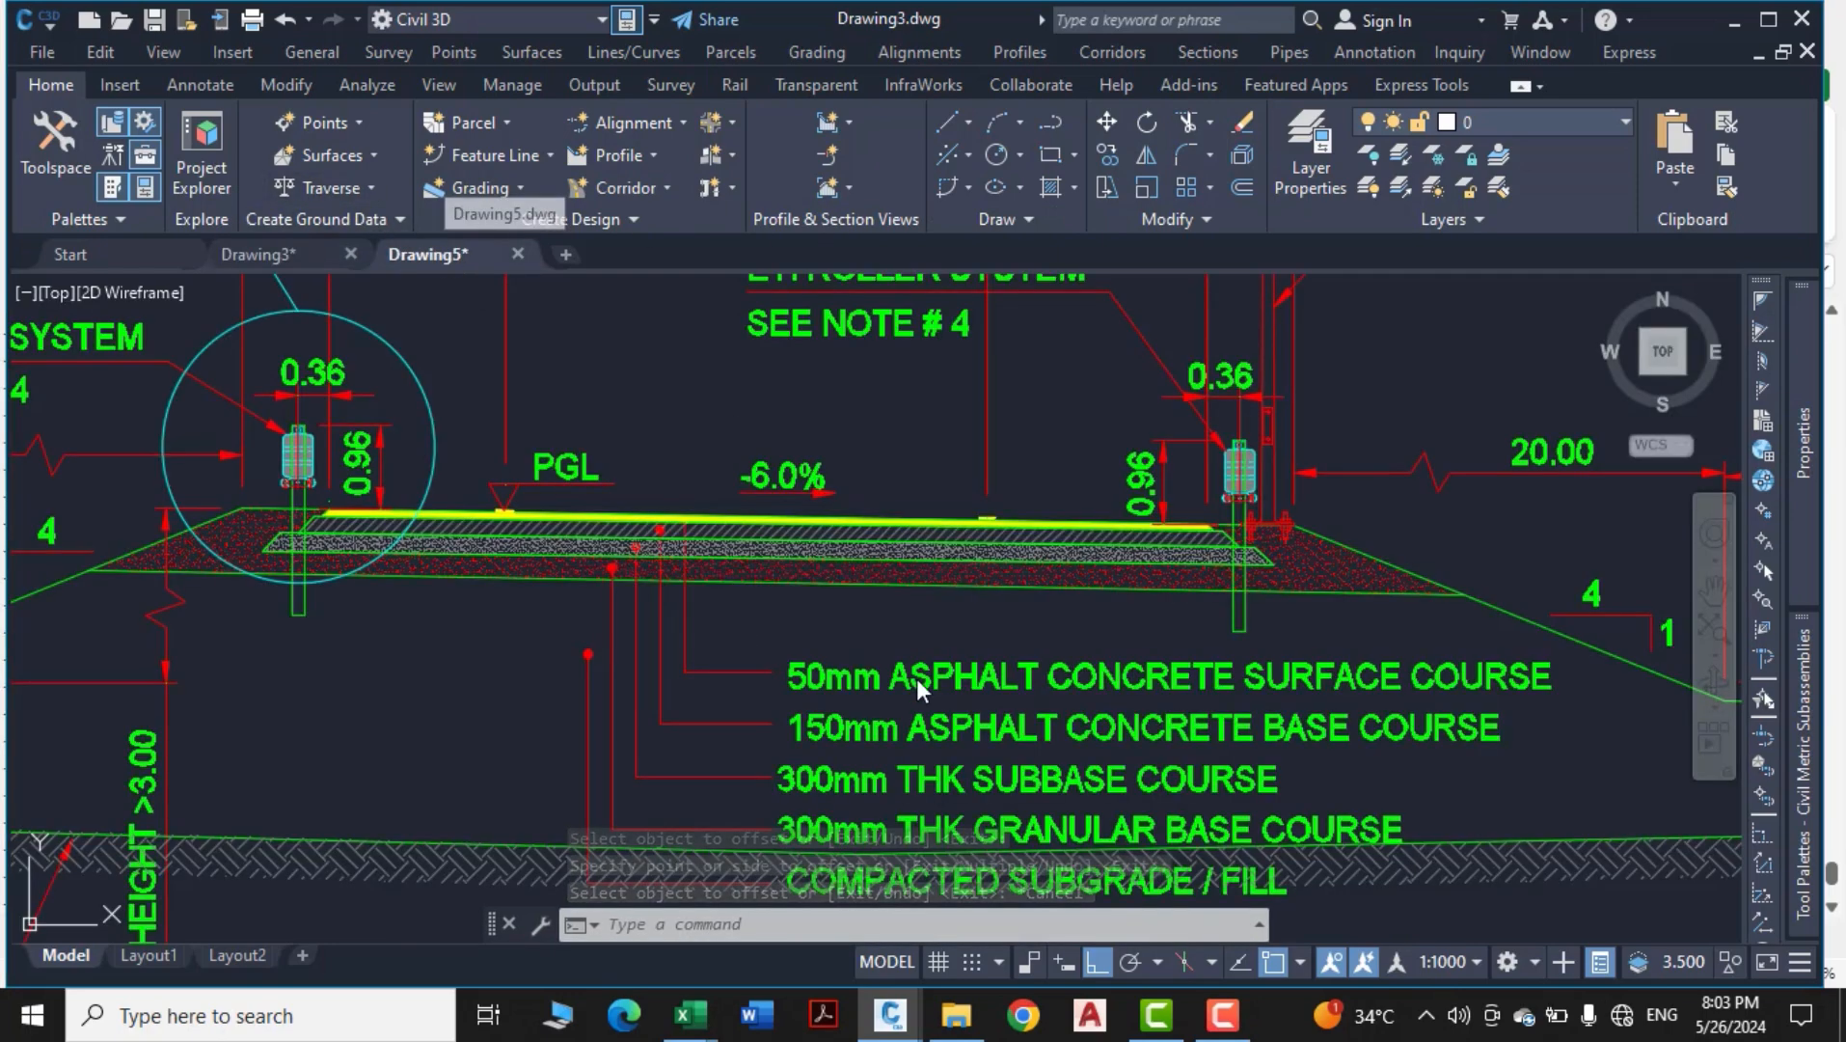
{"action": "mouse_move", "coordinate": [953, 715]}
{"action": "middle_mouse_down"}
{"action": "mouse_move", "coordinate": [861, 572]}
{"action": "mouse_move", "coordinate": [894, 524]}
{"action": "middle_mouse_up"}
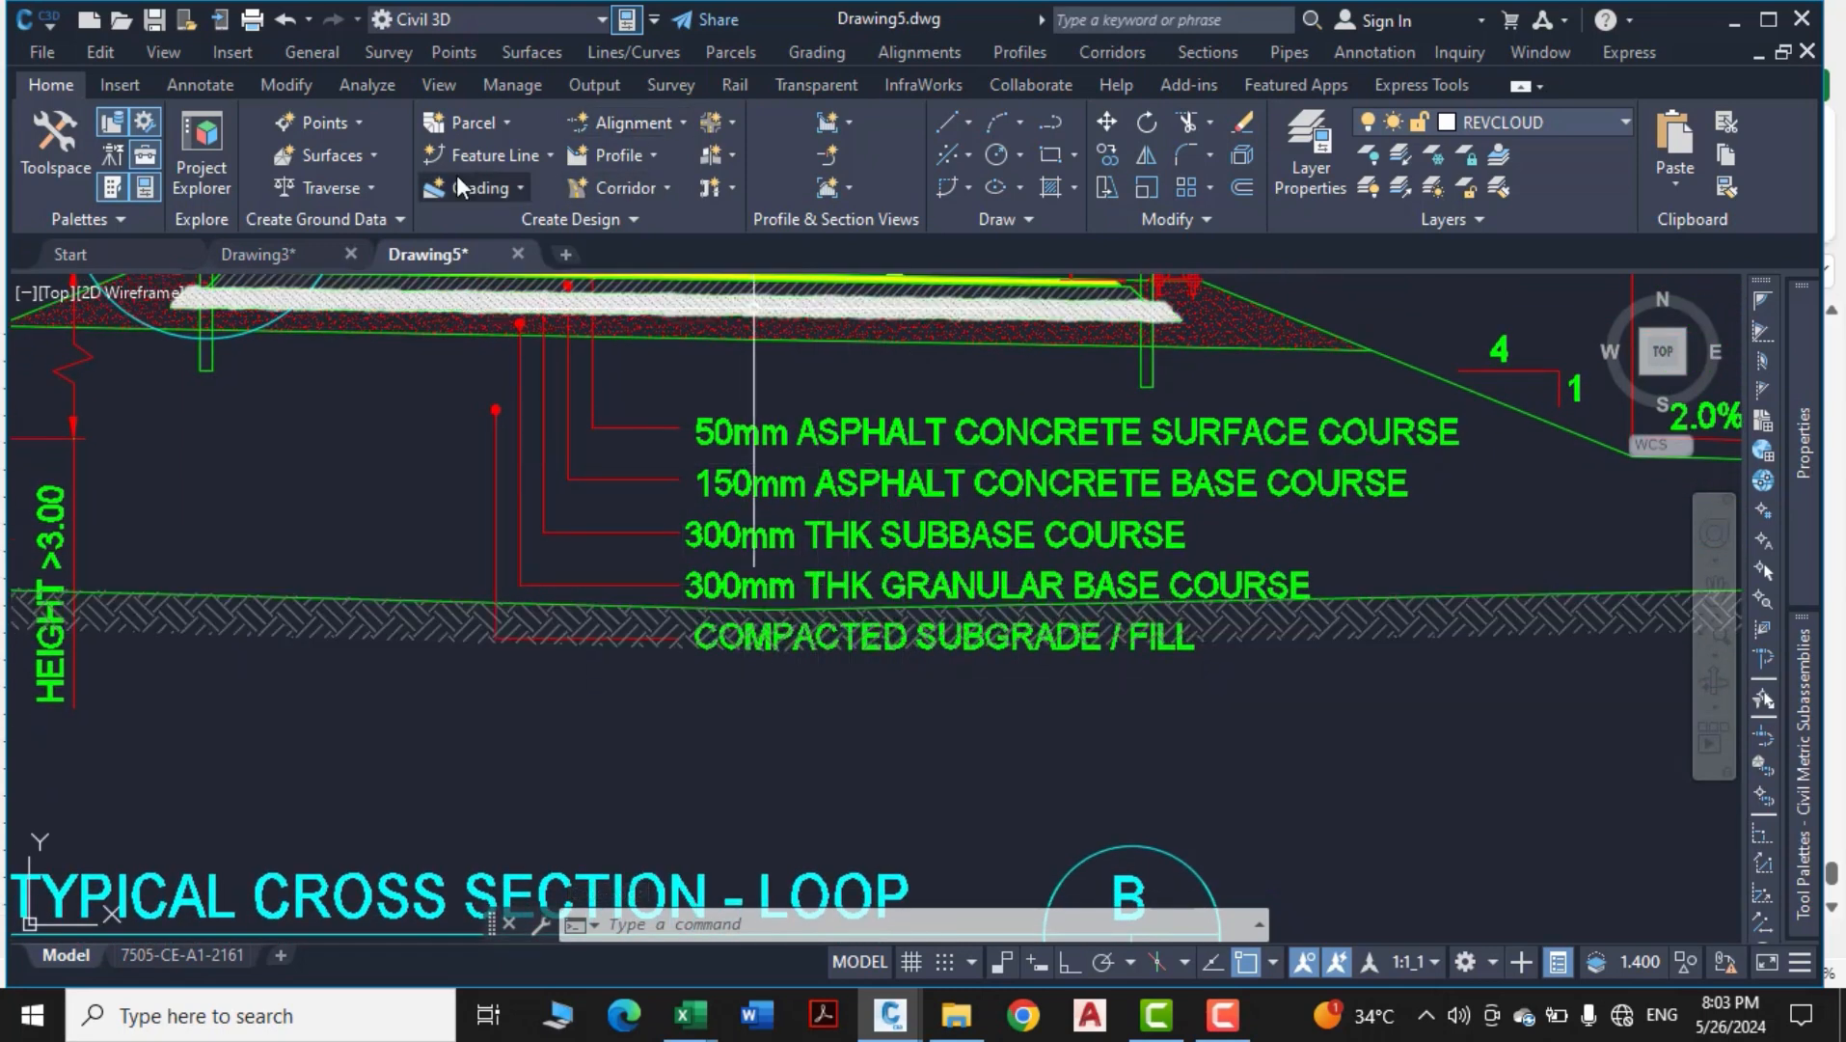
{"action": "key", "text": "ctrl+Tab"}
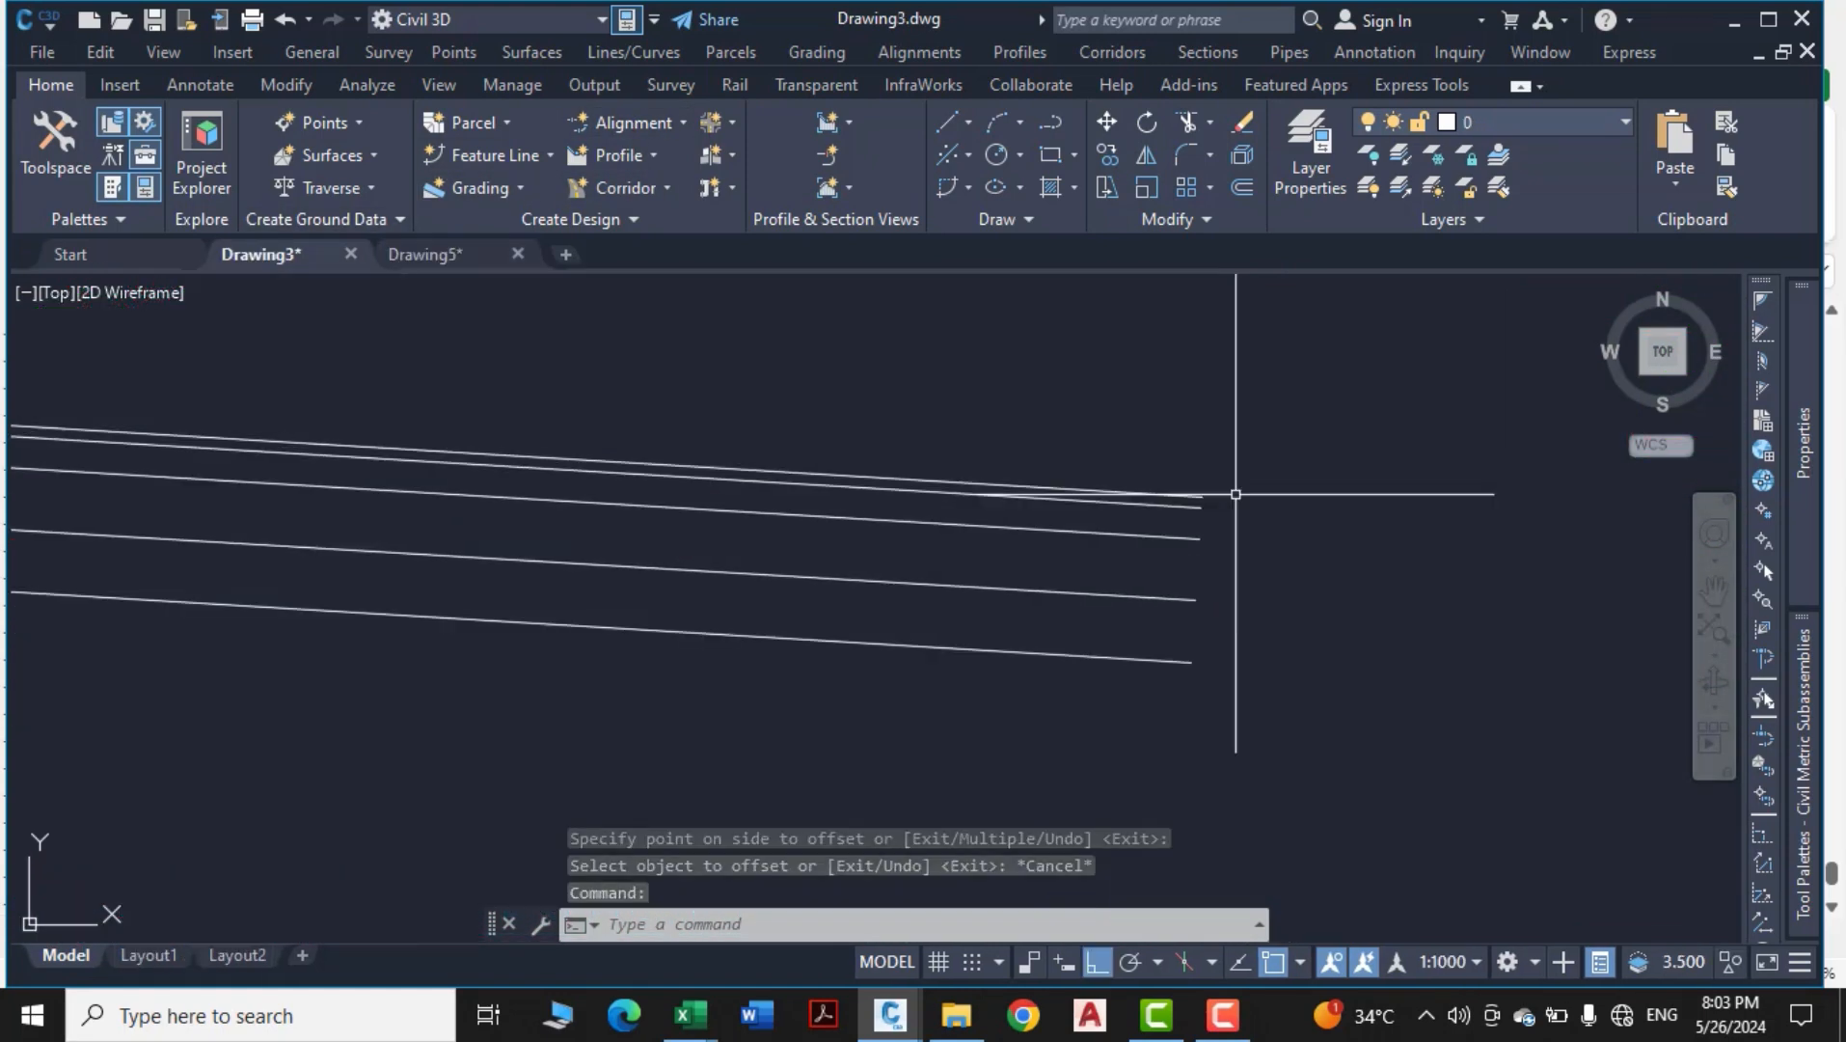
Draw a vertical polyline from the right end of the surface line down past the lowest layer line
{"action": "scroll", "coordinate": [1215, 579], "scroll_direction": "down", "scroll_amount": 2}
{"action": "type", "text": "pl"}
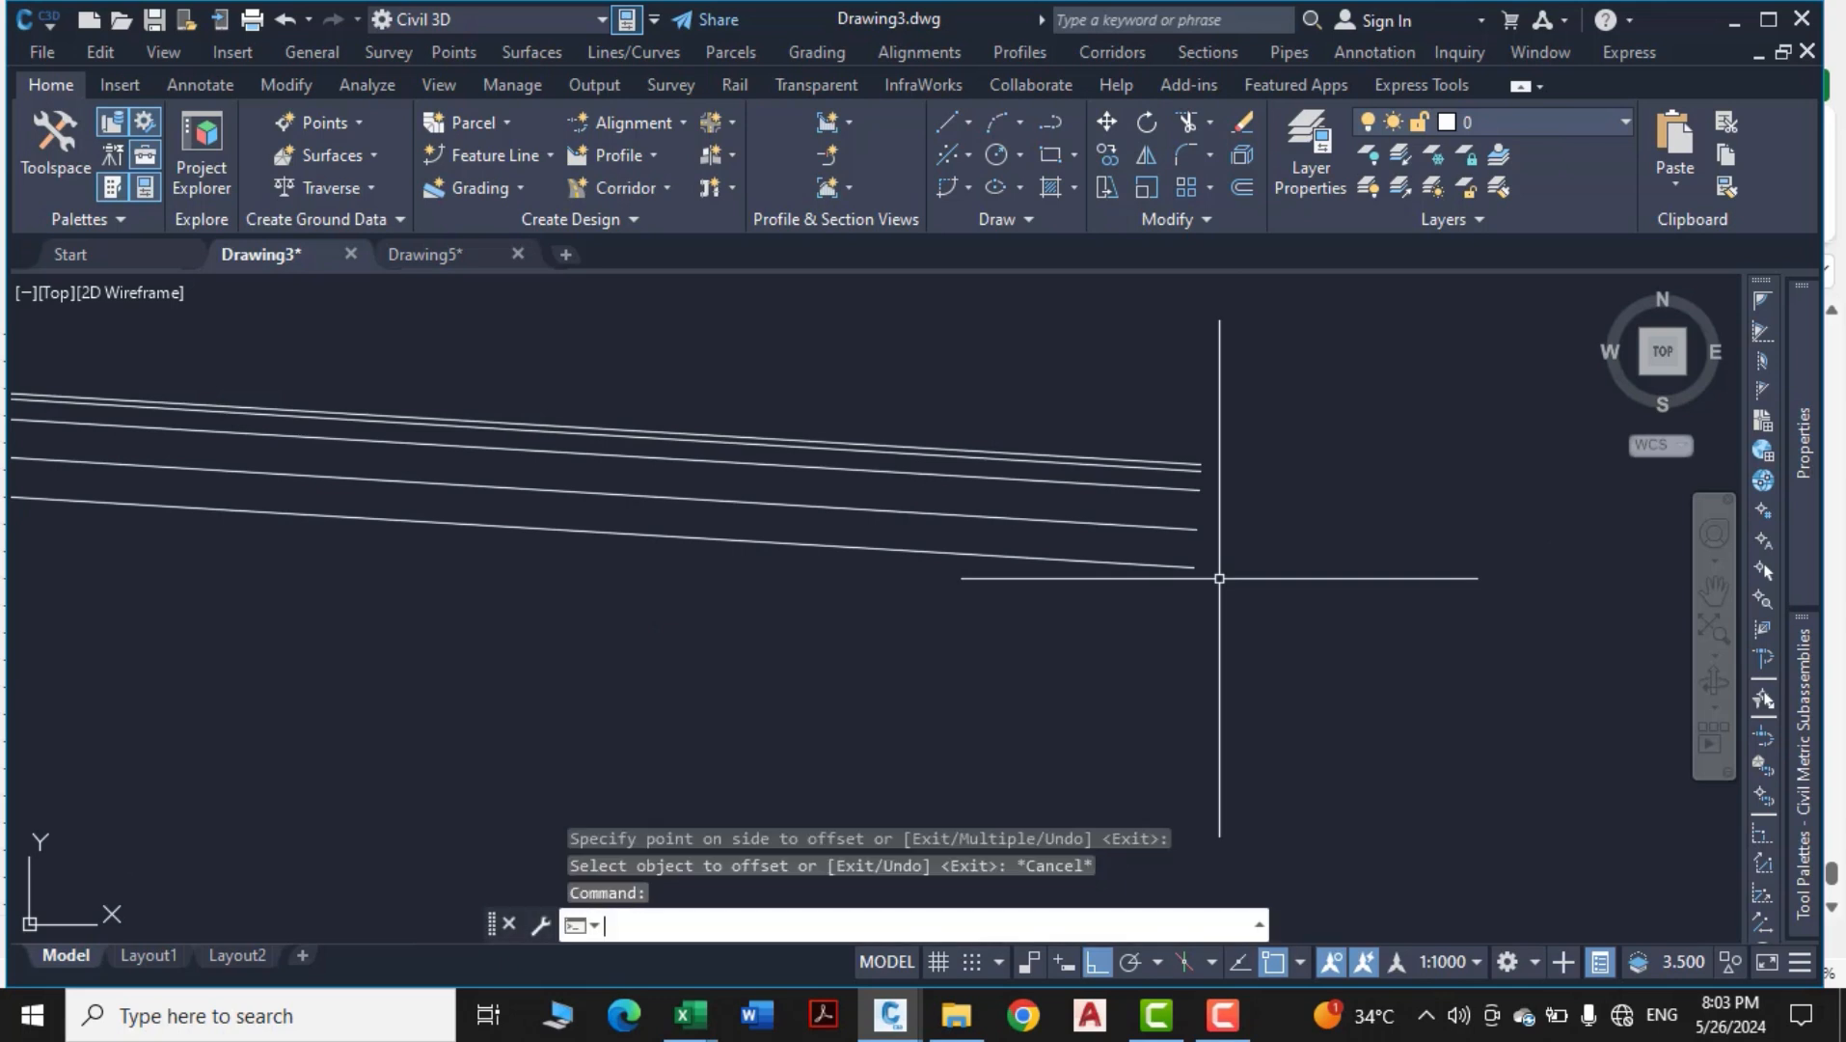
{"action": "key", "text": "Return"}
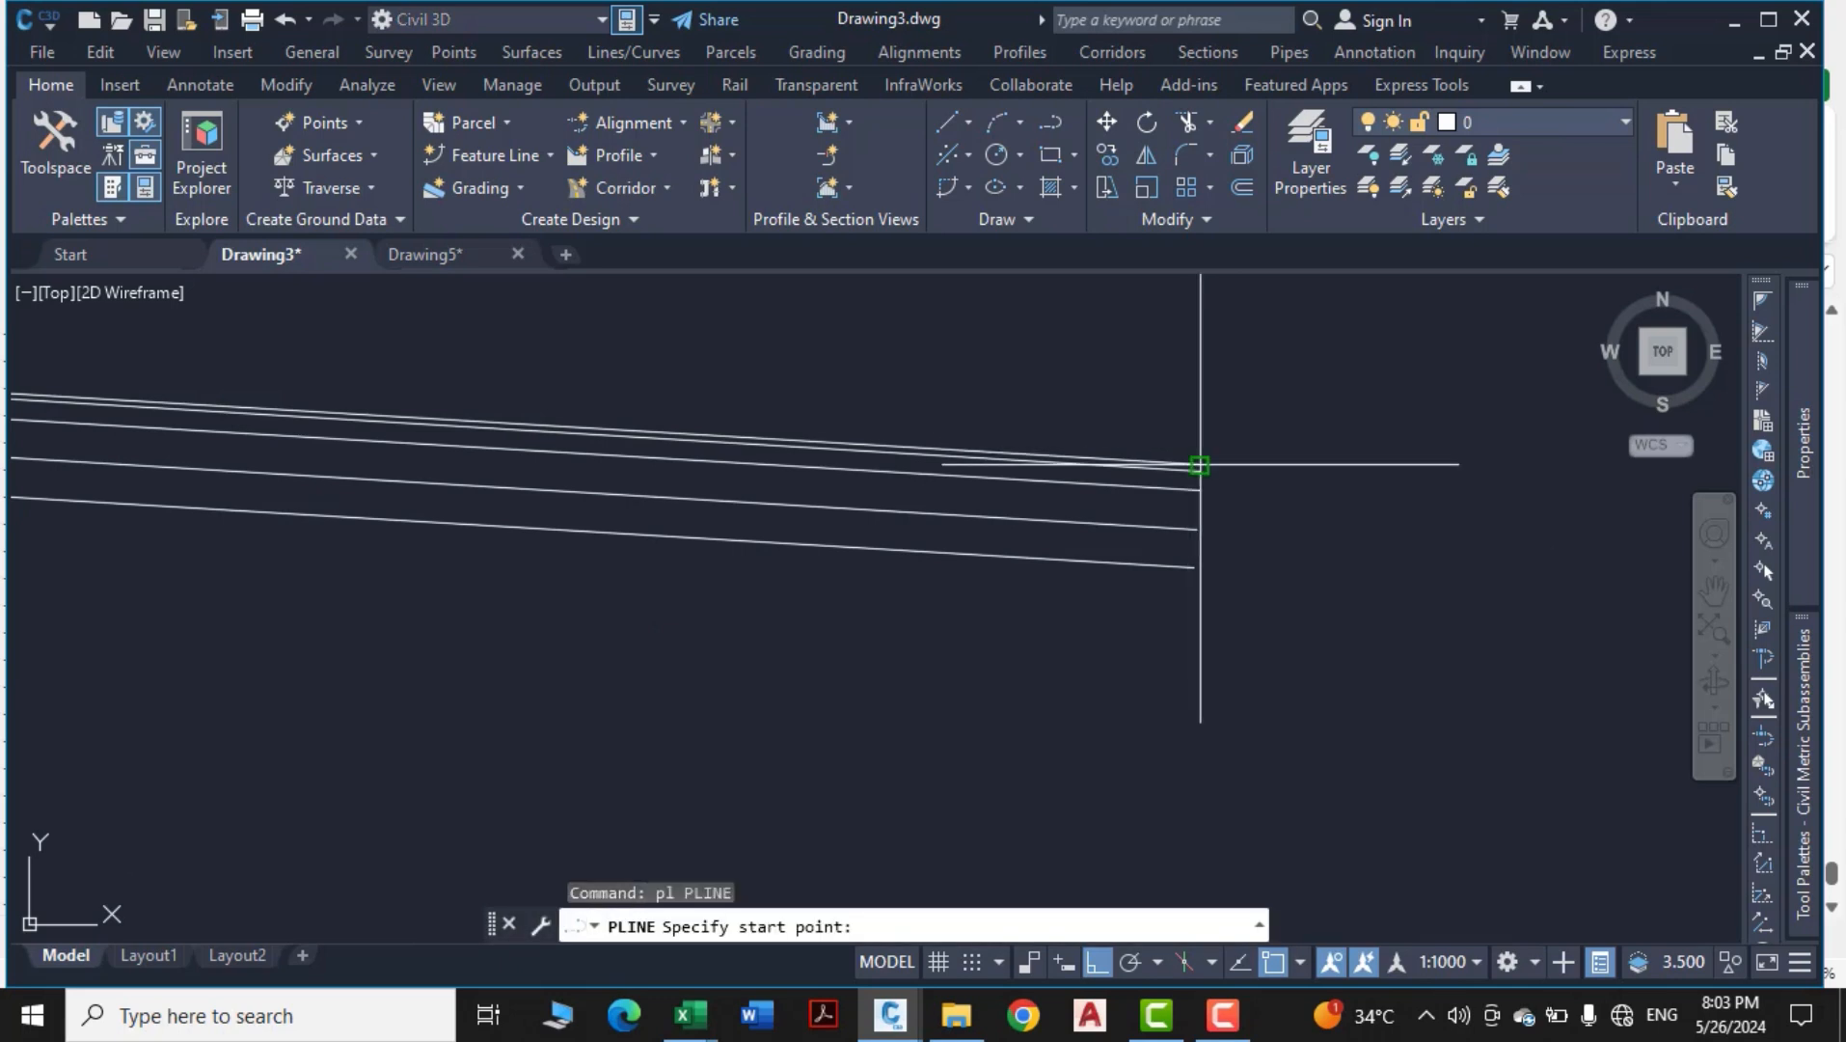
{"action": "left_click", "coordinate": [1200, 466]}
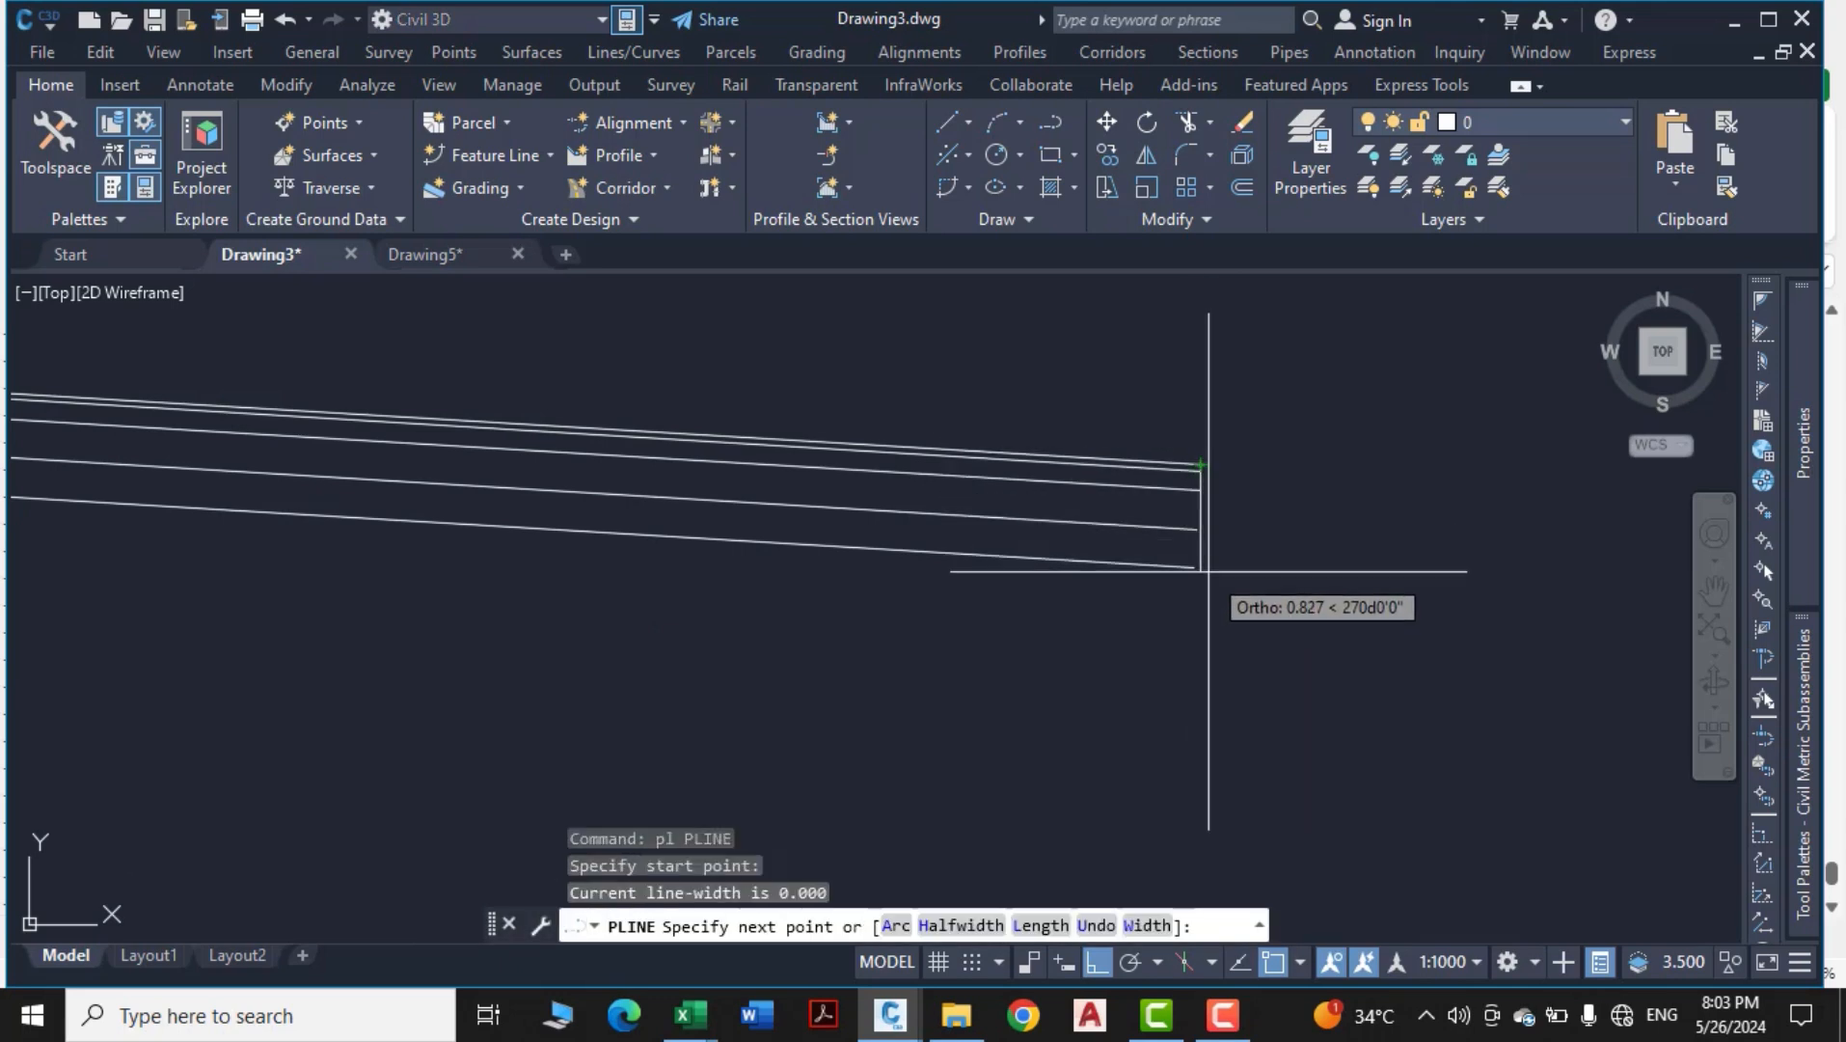
{"action": "left_click", "coordinate": [1206, 600]}
{"action": "key", "text": "Escape"}
{"action": "key", "text": "Escape"}
{"action": "key", "text": "Escape"}
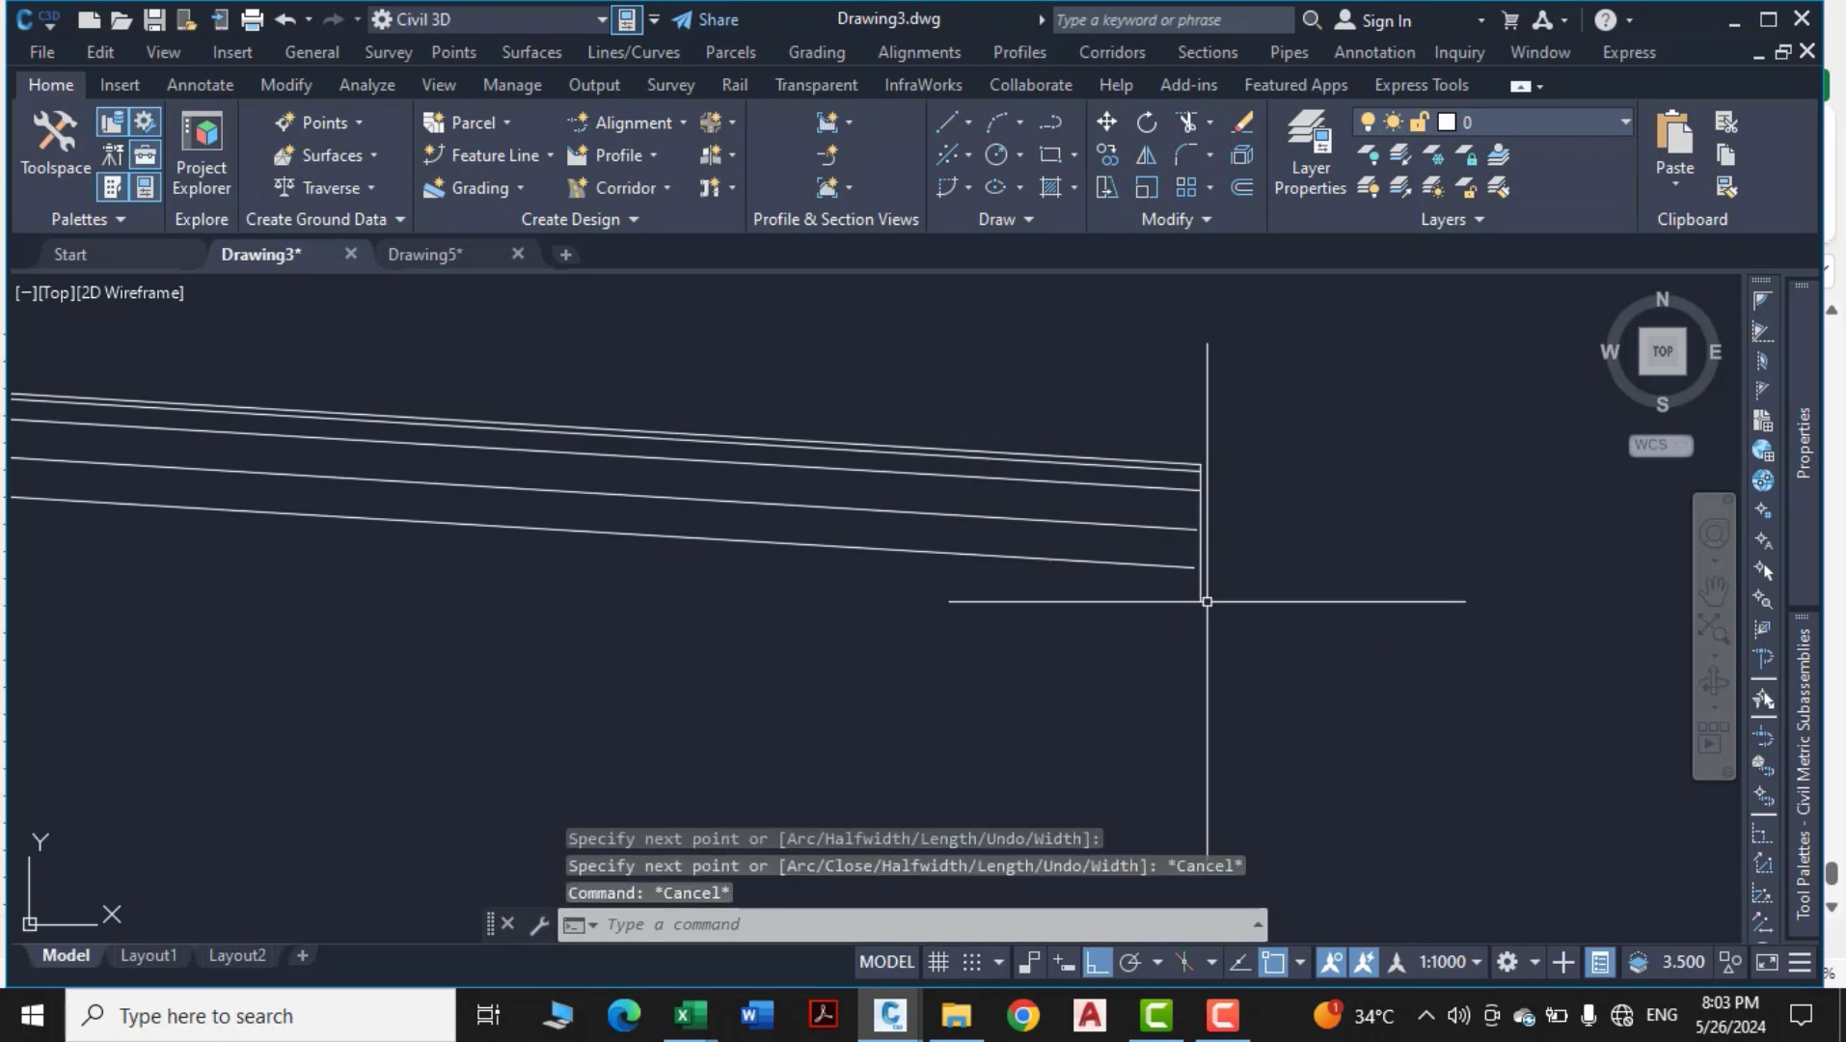
Extend the right ends of the lower layer lines to the vertical closing line
{"action": "type", "text": "ex"}
{"action": "key", "text": "Return"}
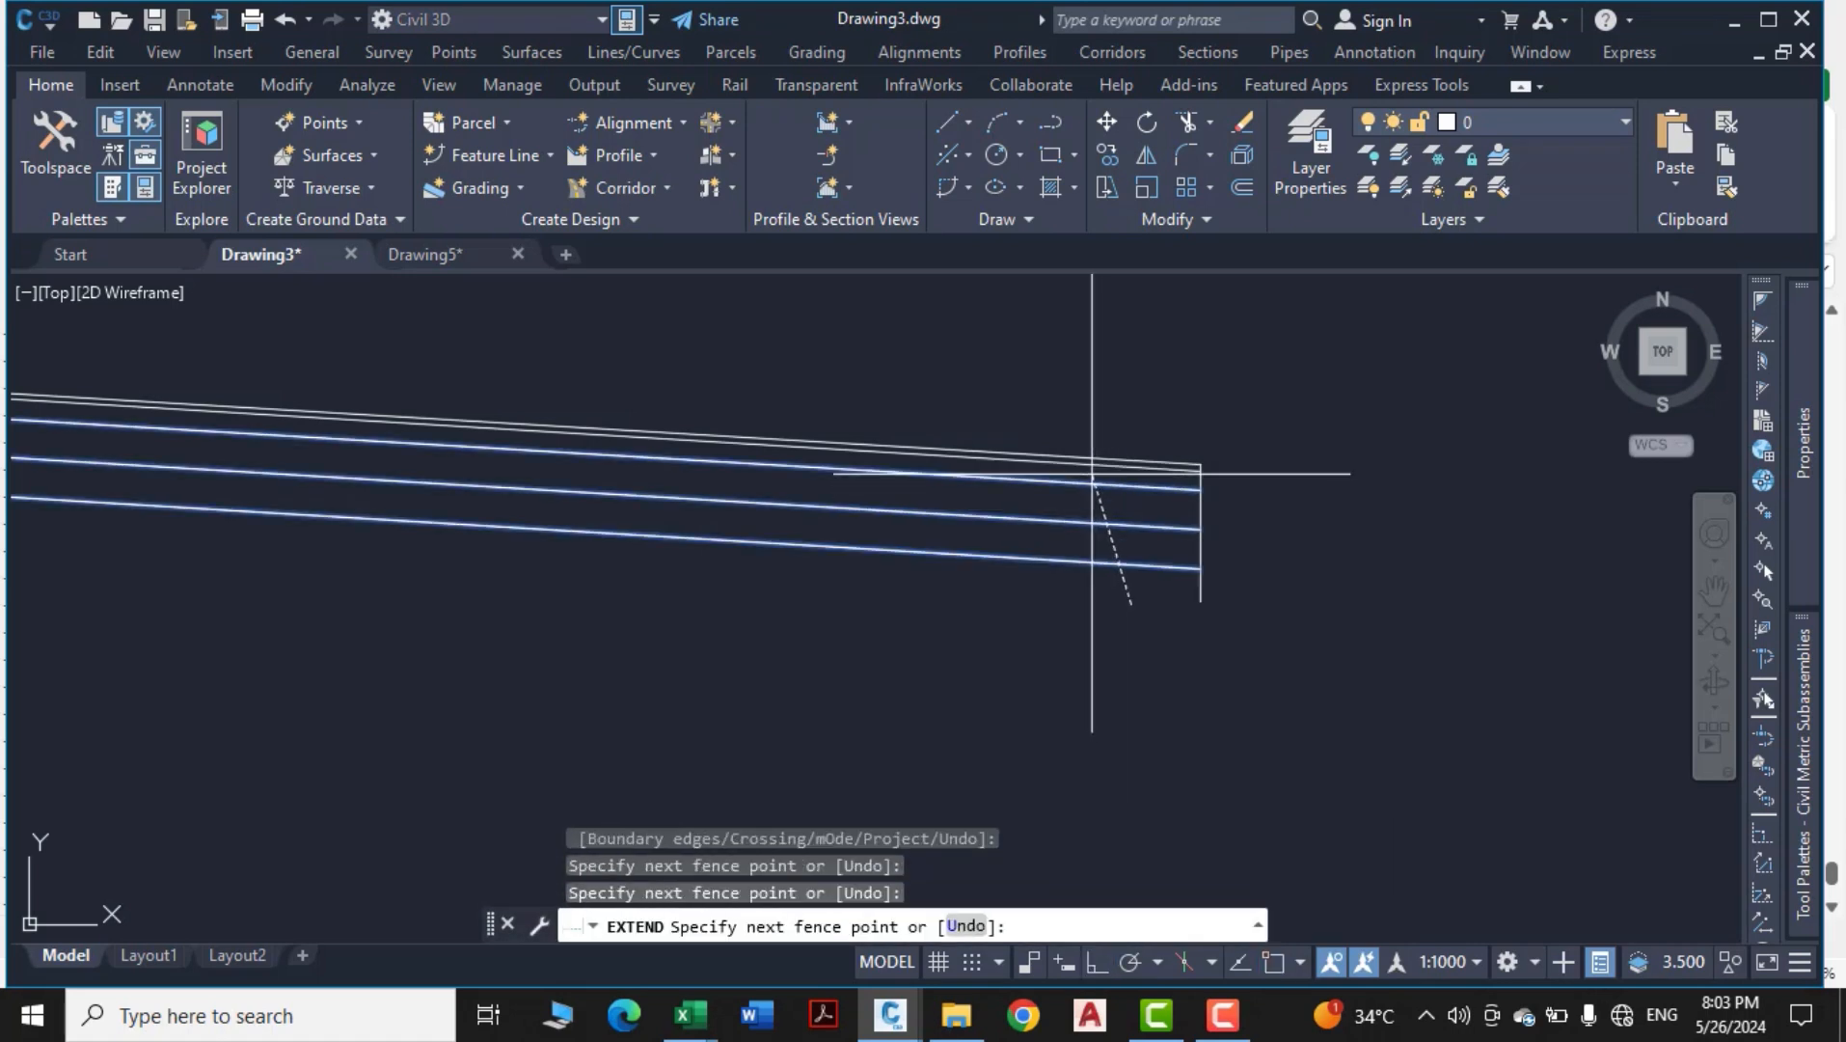
{"action": "scroll", "coordinate": [1091, 471], "scroll_direction": "up", "scroll_amount": 4}
{"action": "key", "text": "Return"}
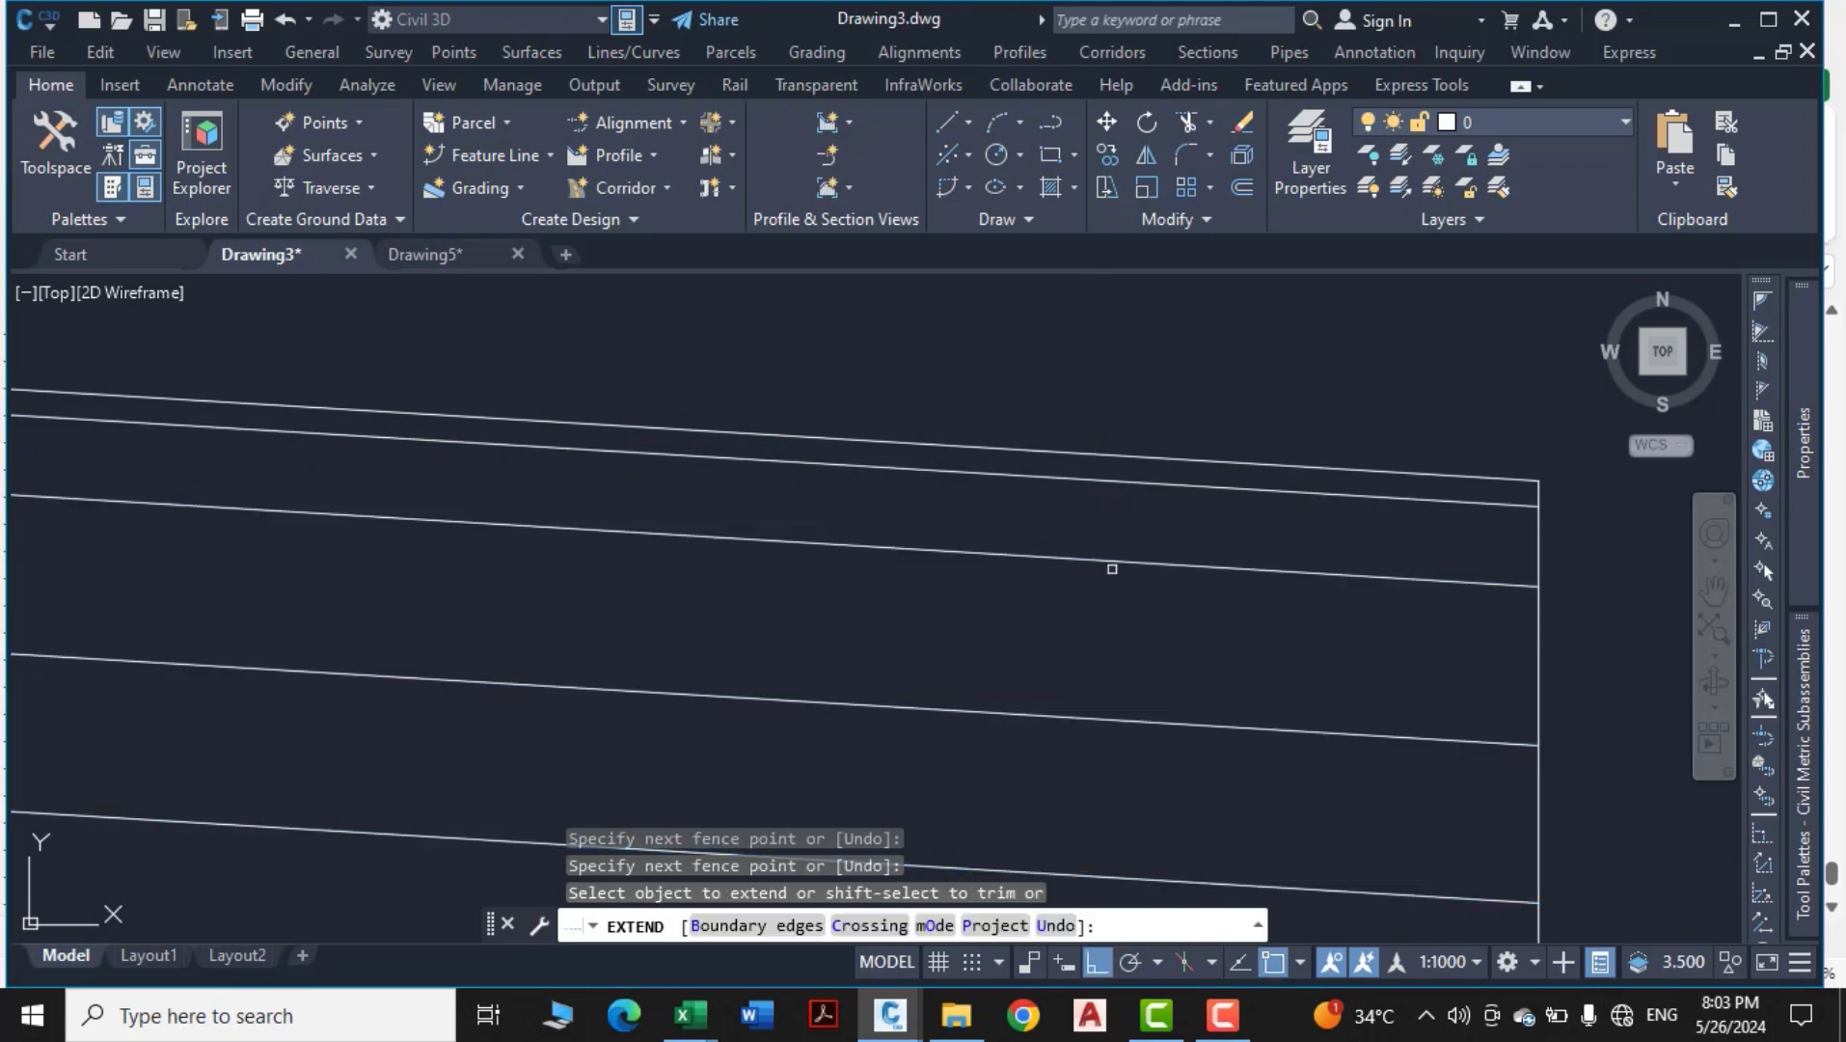
Trim the part of the vertical closing line that projects below the lowest layer line
{"action": "scroll", "coordinate": [1261, 729], "scroll_direction": "down", "scroll_amount": 3}
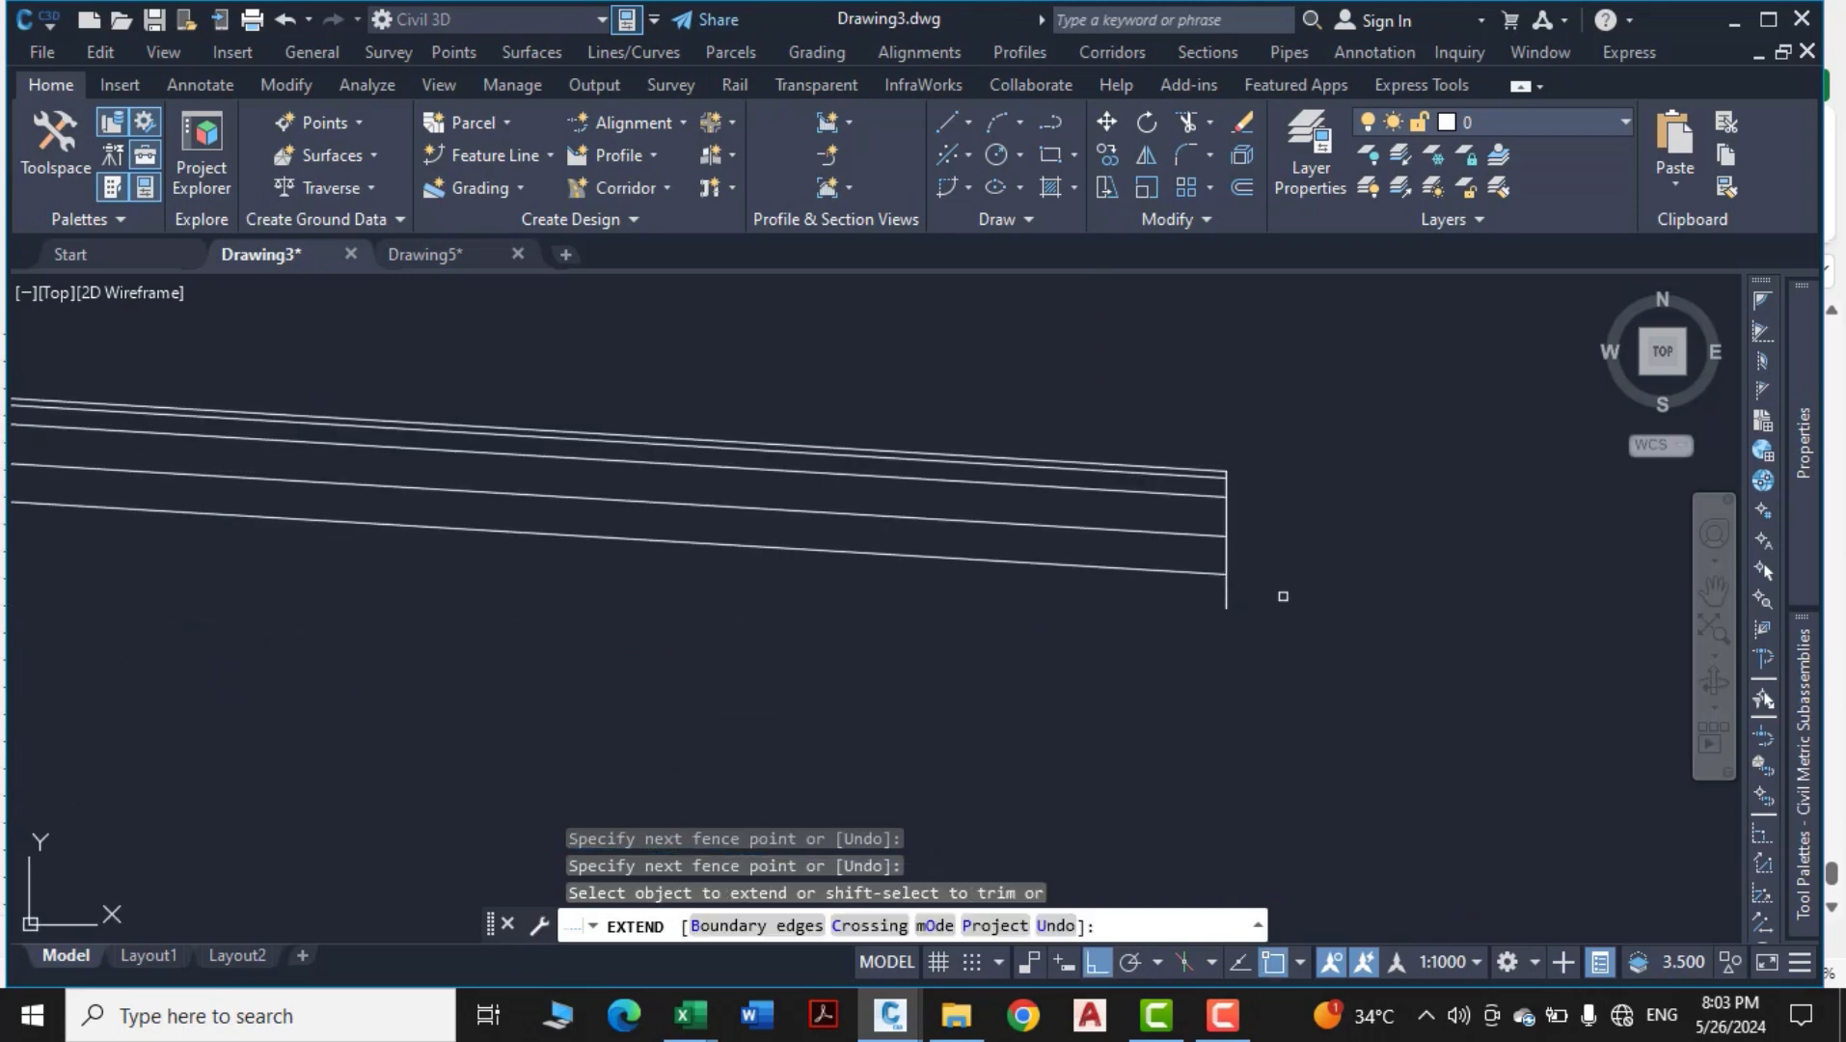
{"action": "left_click_drag", "start_coordinate": [1282, 596], "coordinate": [1168, 609], "text": "shift"}
{"action": "scroll", "coordinate": [1259, 609], "scroll_direction": "down", "scroll_amount": 5}
{"action": "middle_click_drag", "start_coordinate": [1100, 612], "coordinate": [1172, 694]}
{"action": "key", "text": "Escape"}
{"action": "scroll", "coordinate": [1195, 639], "scroll_direction": "up", "scroll_amount": 3}
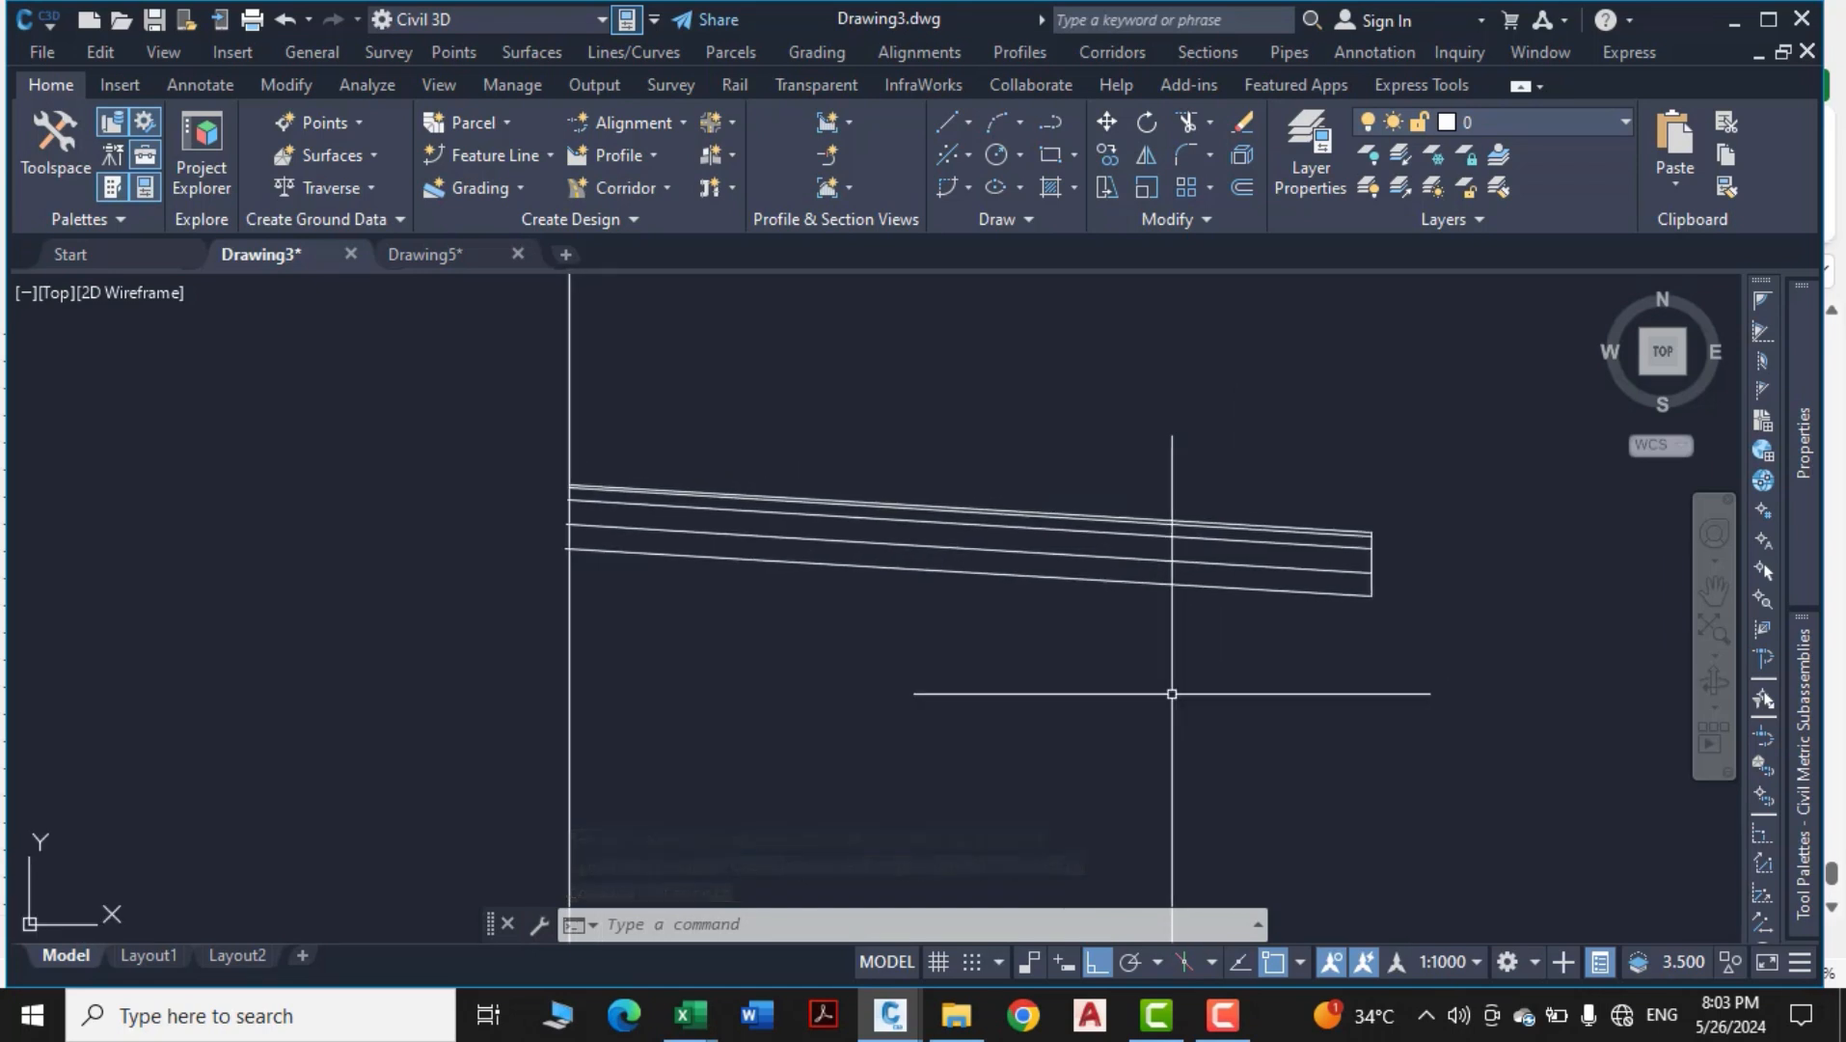
Draw a separate vertical polyline in the empty space to the right of the layered pavement sketch
{"action": "scroll", "coordinate": [1112, 639], "scroll_direction": "down", "scroll_amount": 5}
{"action": "mouse_move", "coordinate": [1178, 626]}
{"action": "middle_mouse_down"}
{"action": "mouse_move", "coordinate": [1014, 626]}
{"action": "mouse_move", "coordinate": [901, 658]}
{"action": "mouse_move", "coordinate": [857, 702]}
{"action": "mouse_move", "coordinate": [1064, 728]}
{"action": "middle_mouse_up"}
{"action": "scroll", "coordinate": [949, 560], "scroll_direction": "up", "scroll_amount": 4}
{"action": "scroll", "coordinate": [954, 634], "scroll_direction": "down", "scroll_amount": 6}
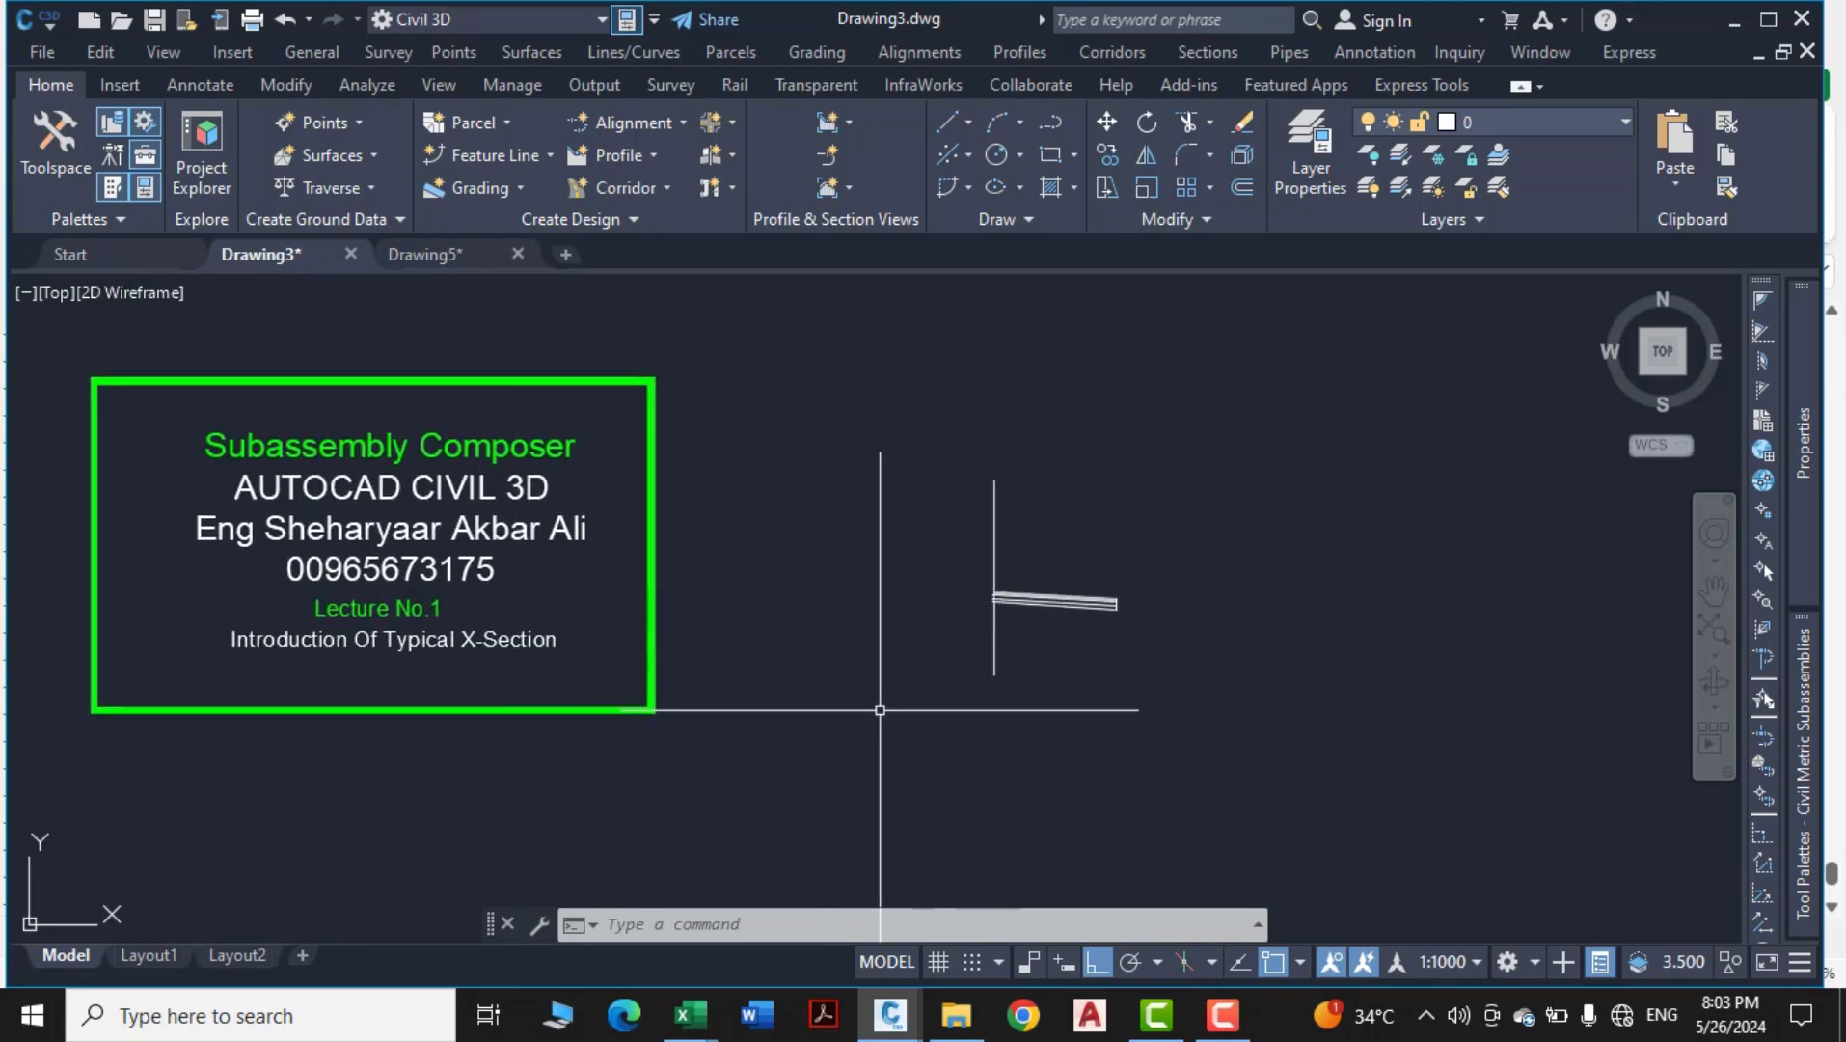
{"action": "scroll", "coordinate": [1090, 636], "scroll_direction": "up", "scroll_amount": 6}
{"action": "middle_click_drag", "start_coordinate": [1104, 659], "coordinate": [812, 638]}
{"action": "scroll", "coordinate": [906, 661], "scroll_direction": "down", "scroll_amount": 4}
{"action": "type", "text": "pl"}
{"action": "key", "text": "Return"}
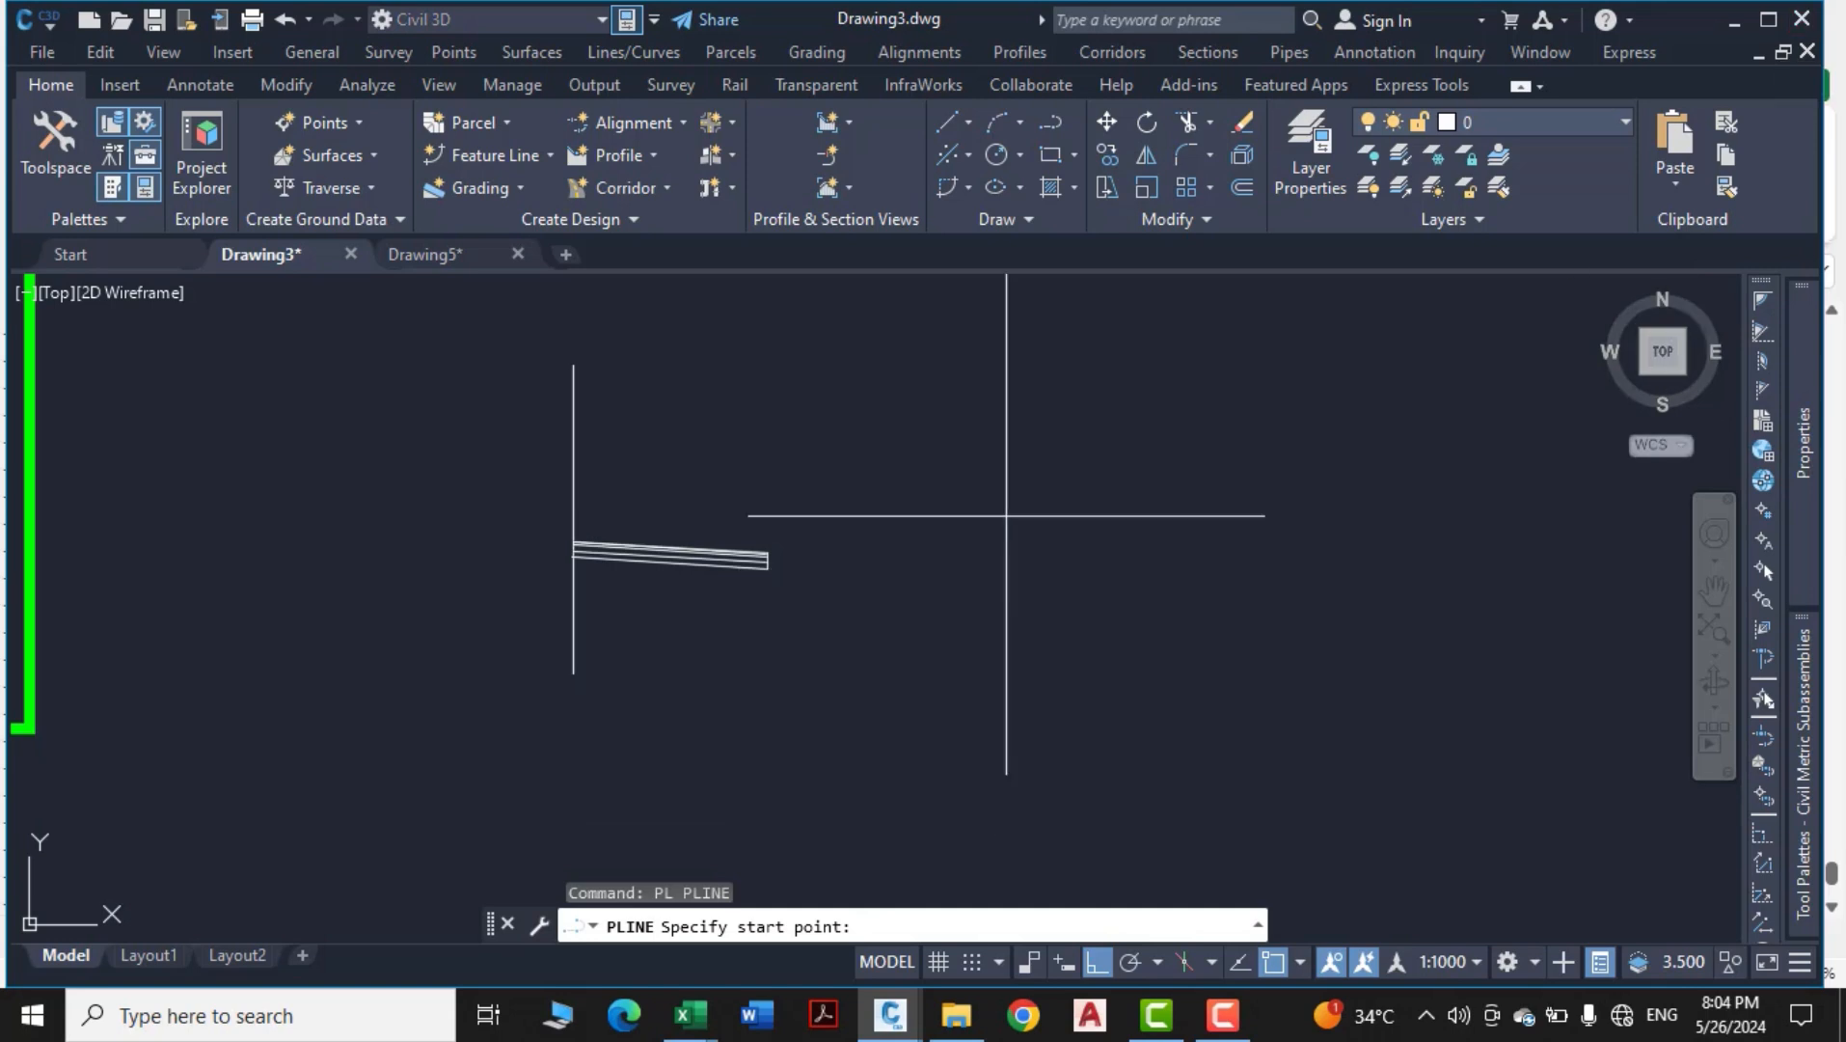
{"action": "left_click", "coordinate": [1049, 425]}
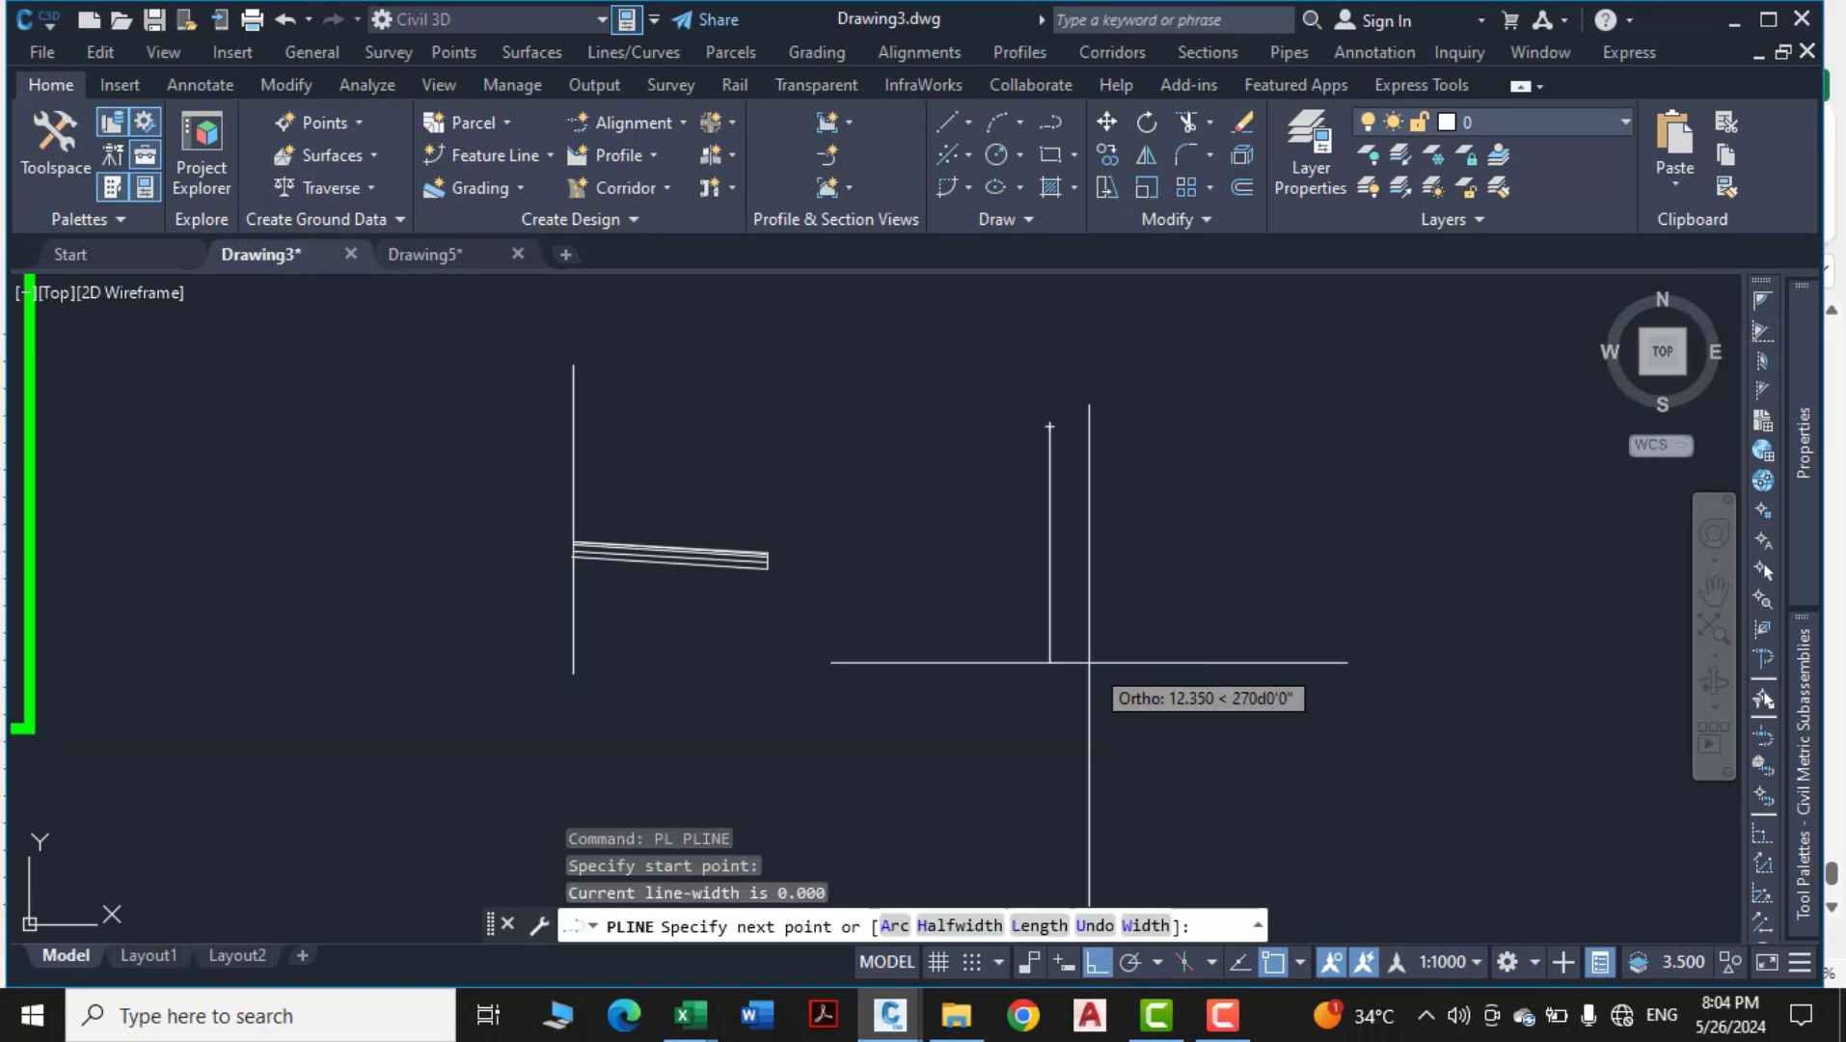
{"action": "left_click", "coordinate": [1055, 683]}
{"action": "key", "text": "Escape"}
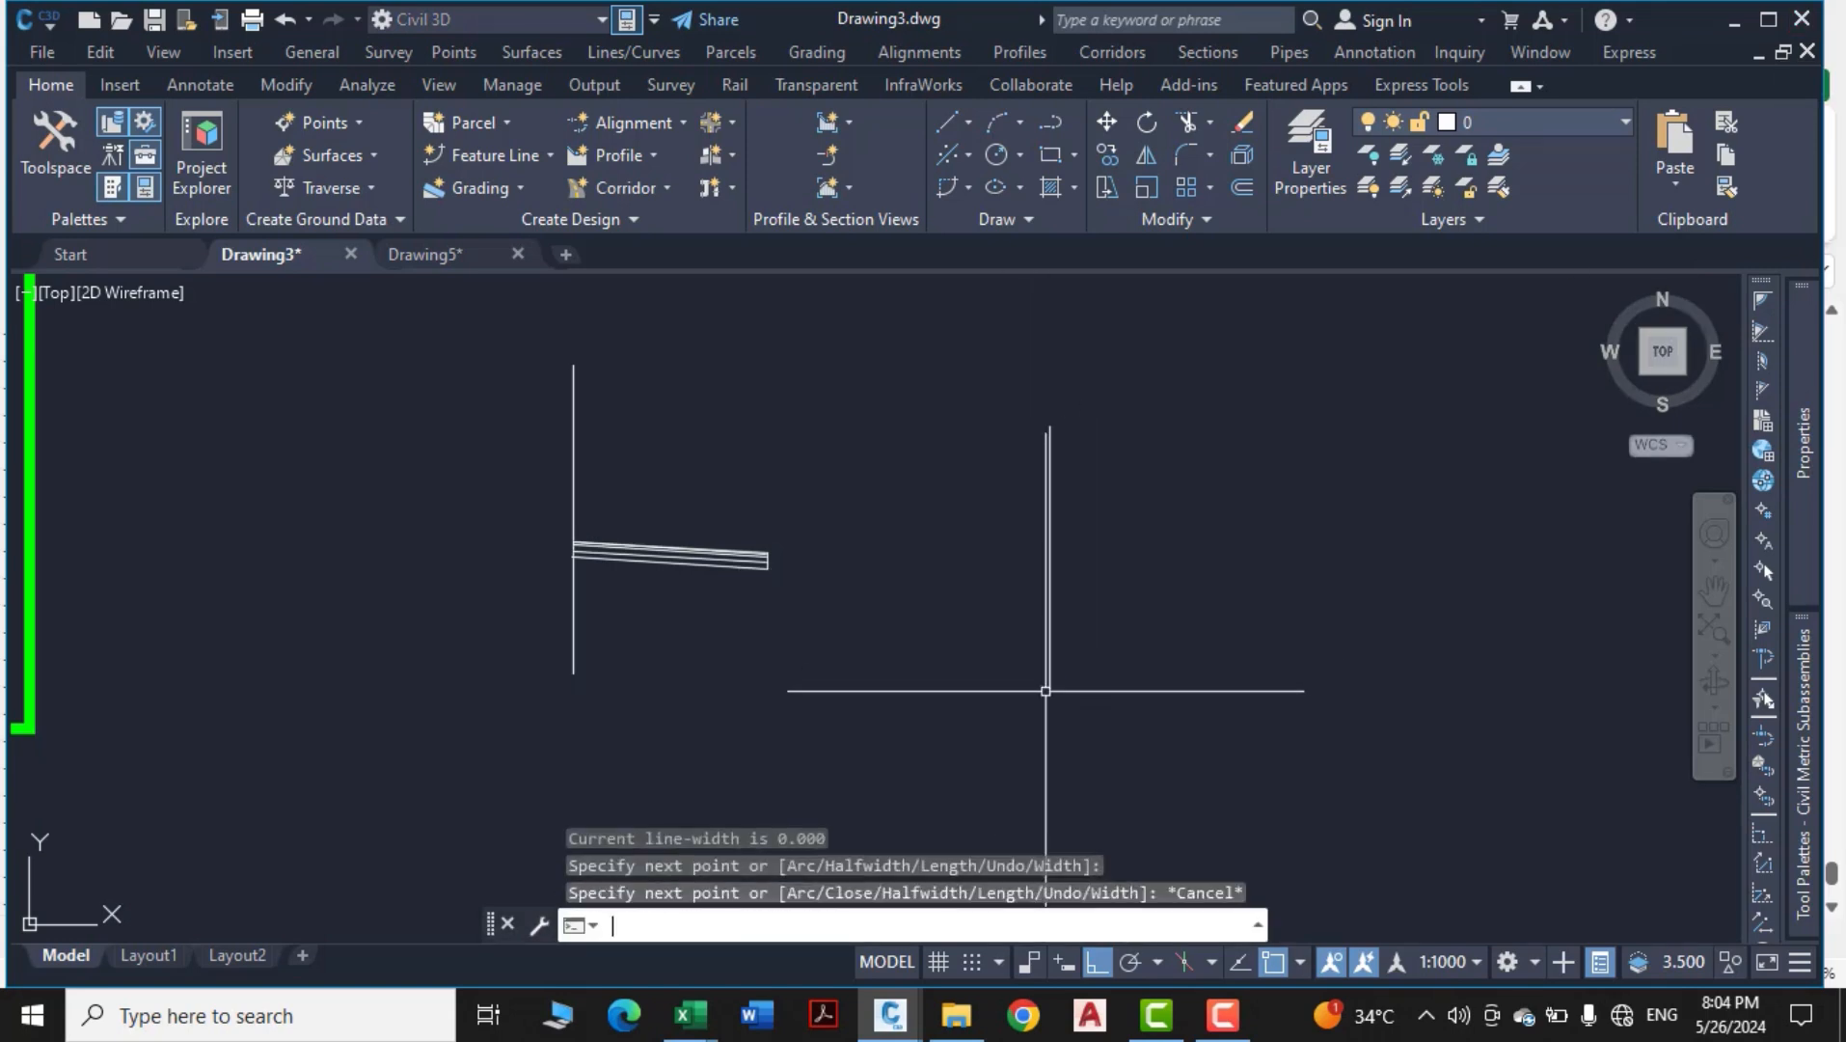
Draw a horizontal polyline across the separate vertical polyline to form a pair of crossed axes
{"action": "type", "text": "pl"}
{"action": "key", "text": "Return"}
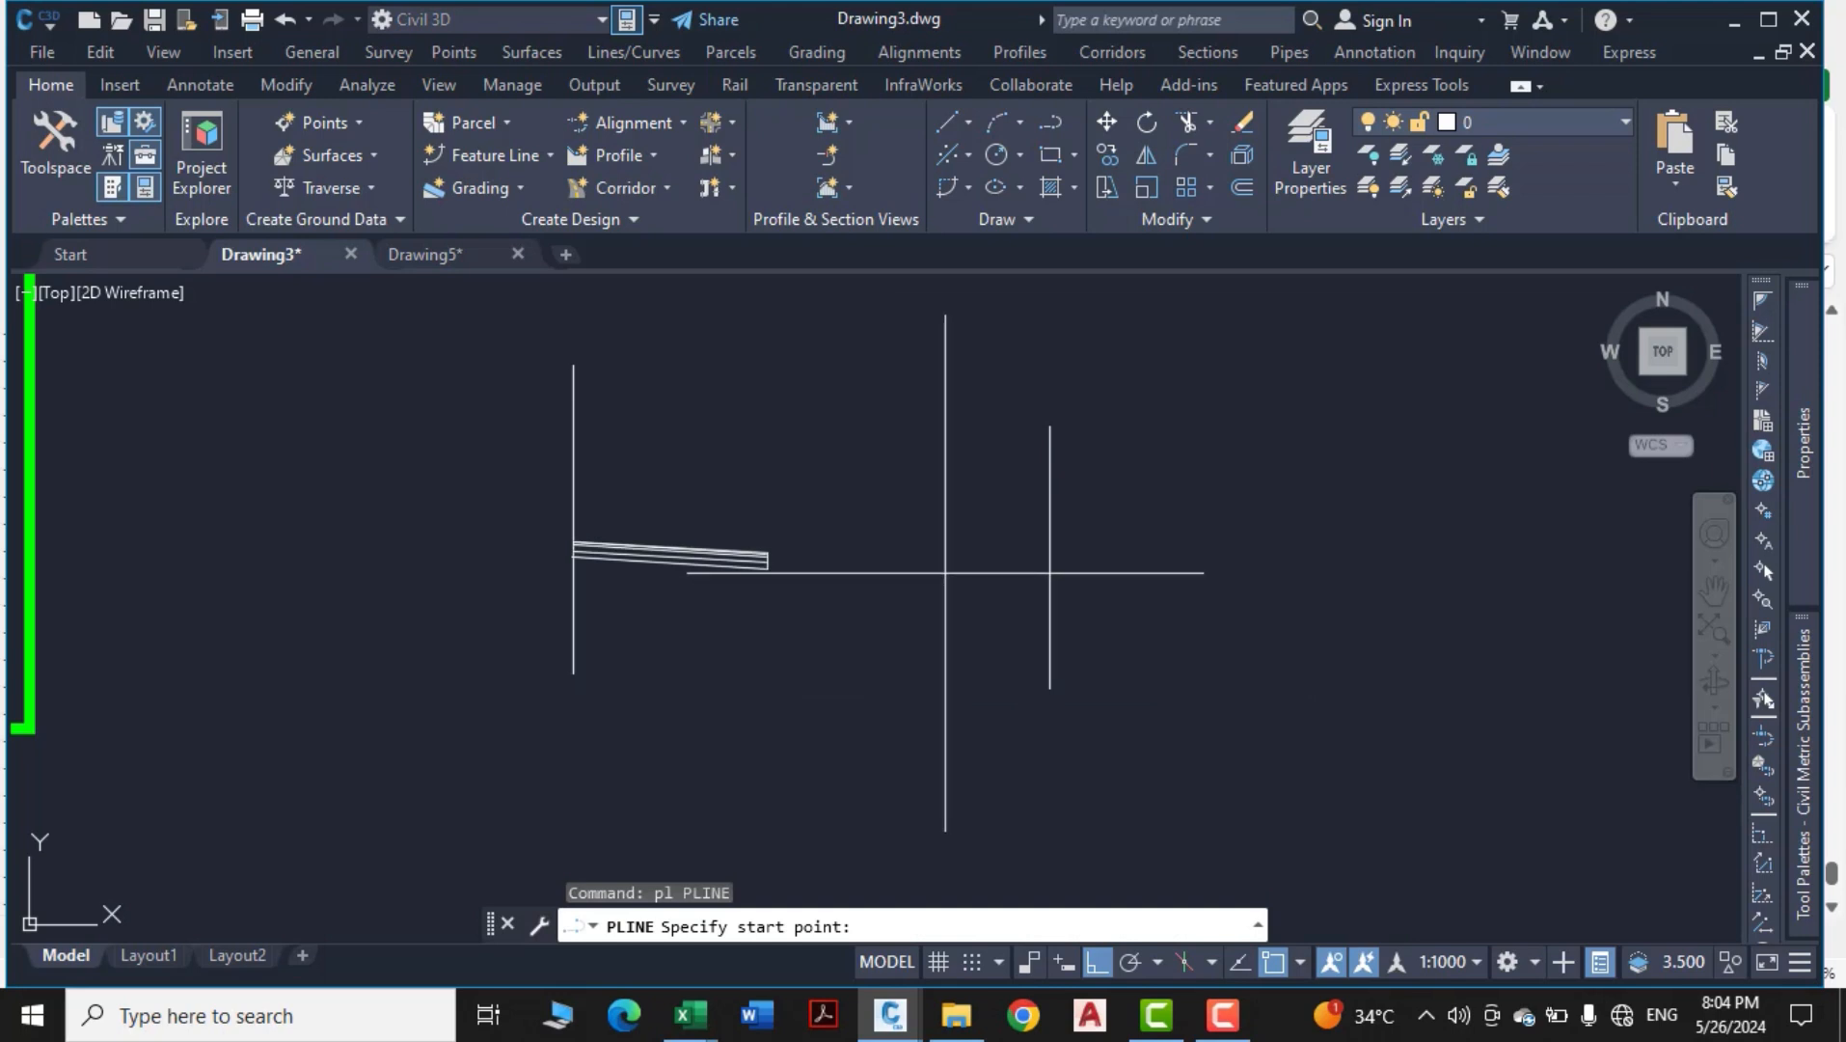
{"action": "left_click", "coordinate": [928, 546]}
{"action": "key", "text": "Escape"}
{"action": "key", "text": "Escape"}
{"action": "key", "text": "Escape"}
{"action": "scroll", "coordinate": [1011, 525], "scroll_direction": "down", "scroll_amount": 3}
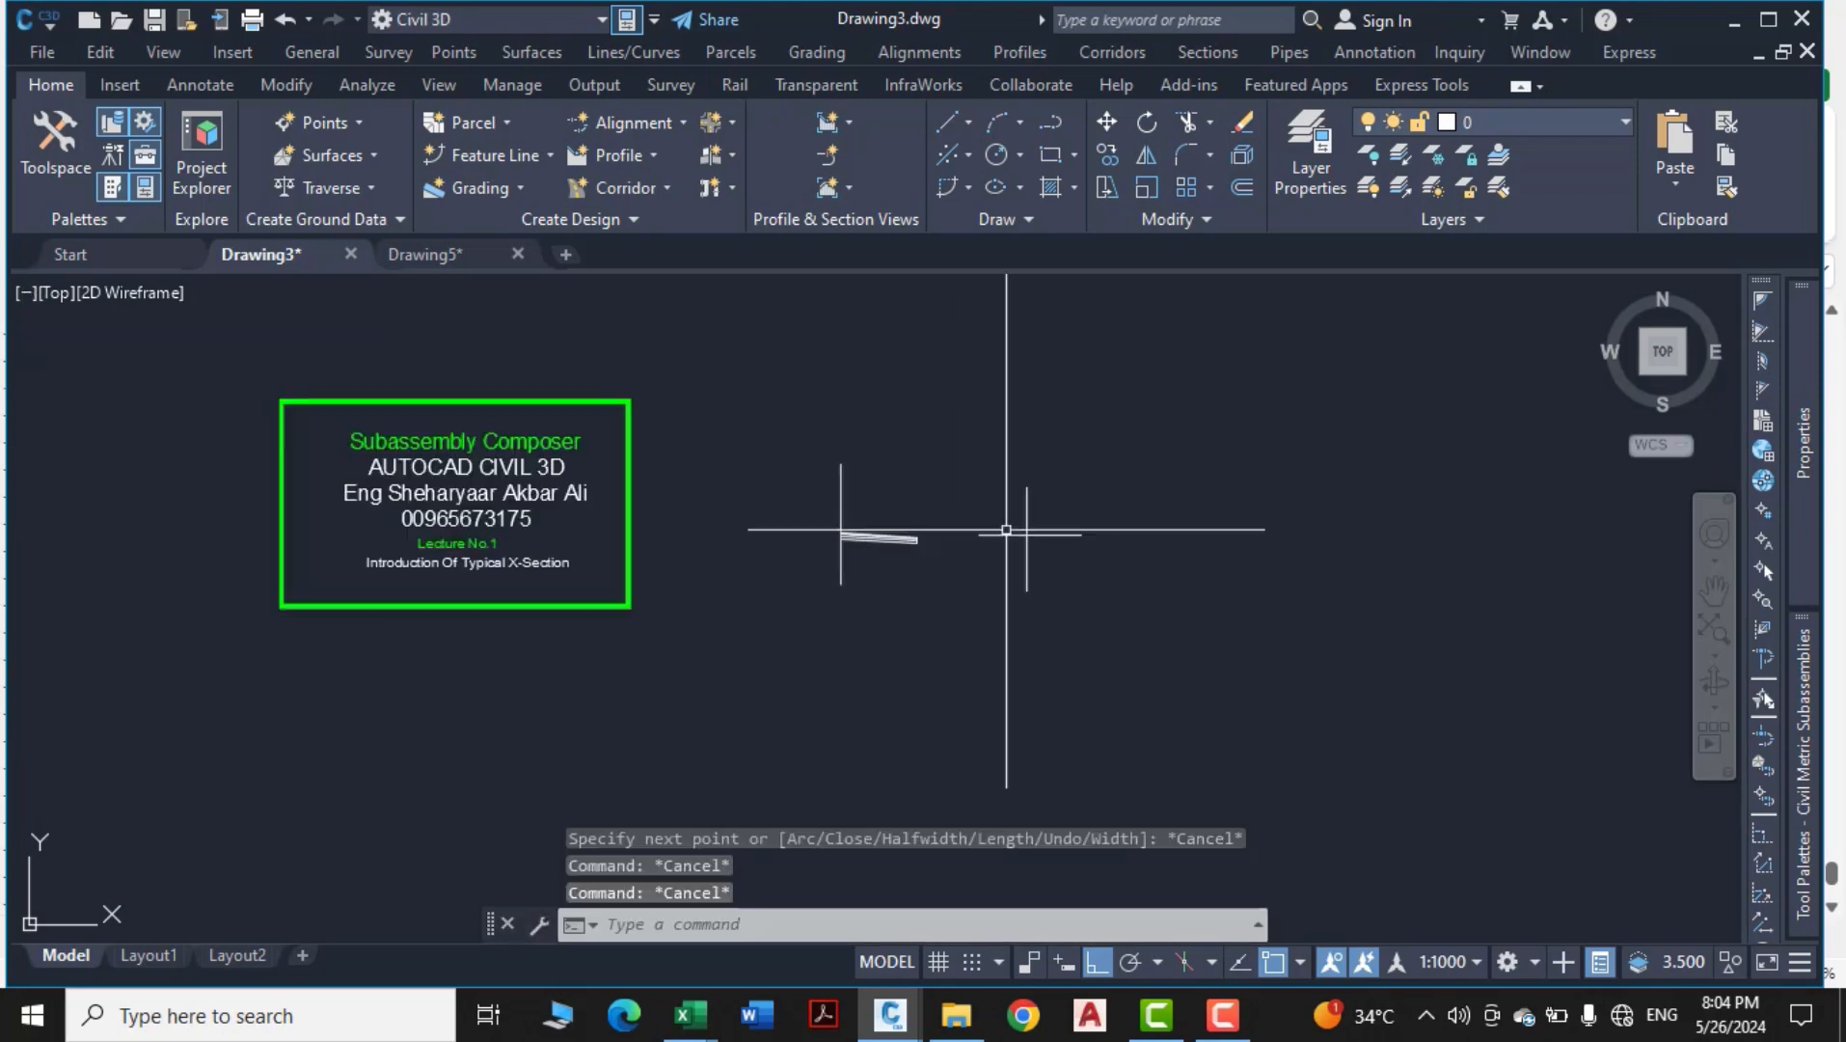
{"action": "scroll", "coordinate": [459, 554], "scroll_direction": "up", "scroll_amount": 2}
{"action": "left_click", "coordinate": [453, 537]}
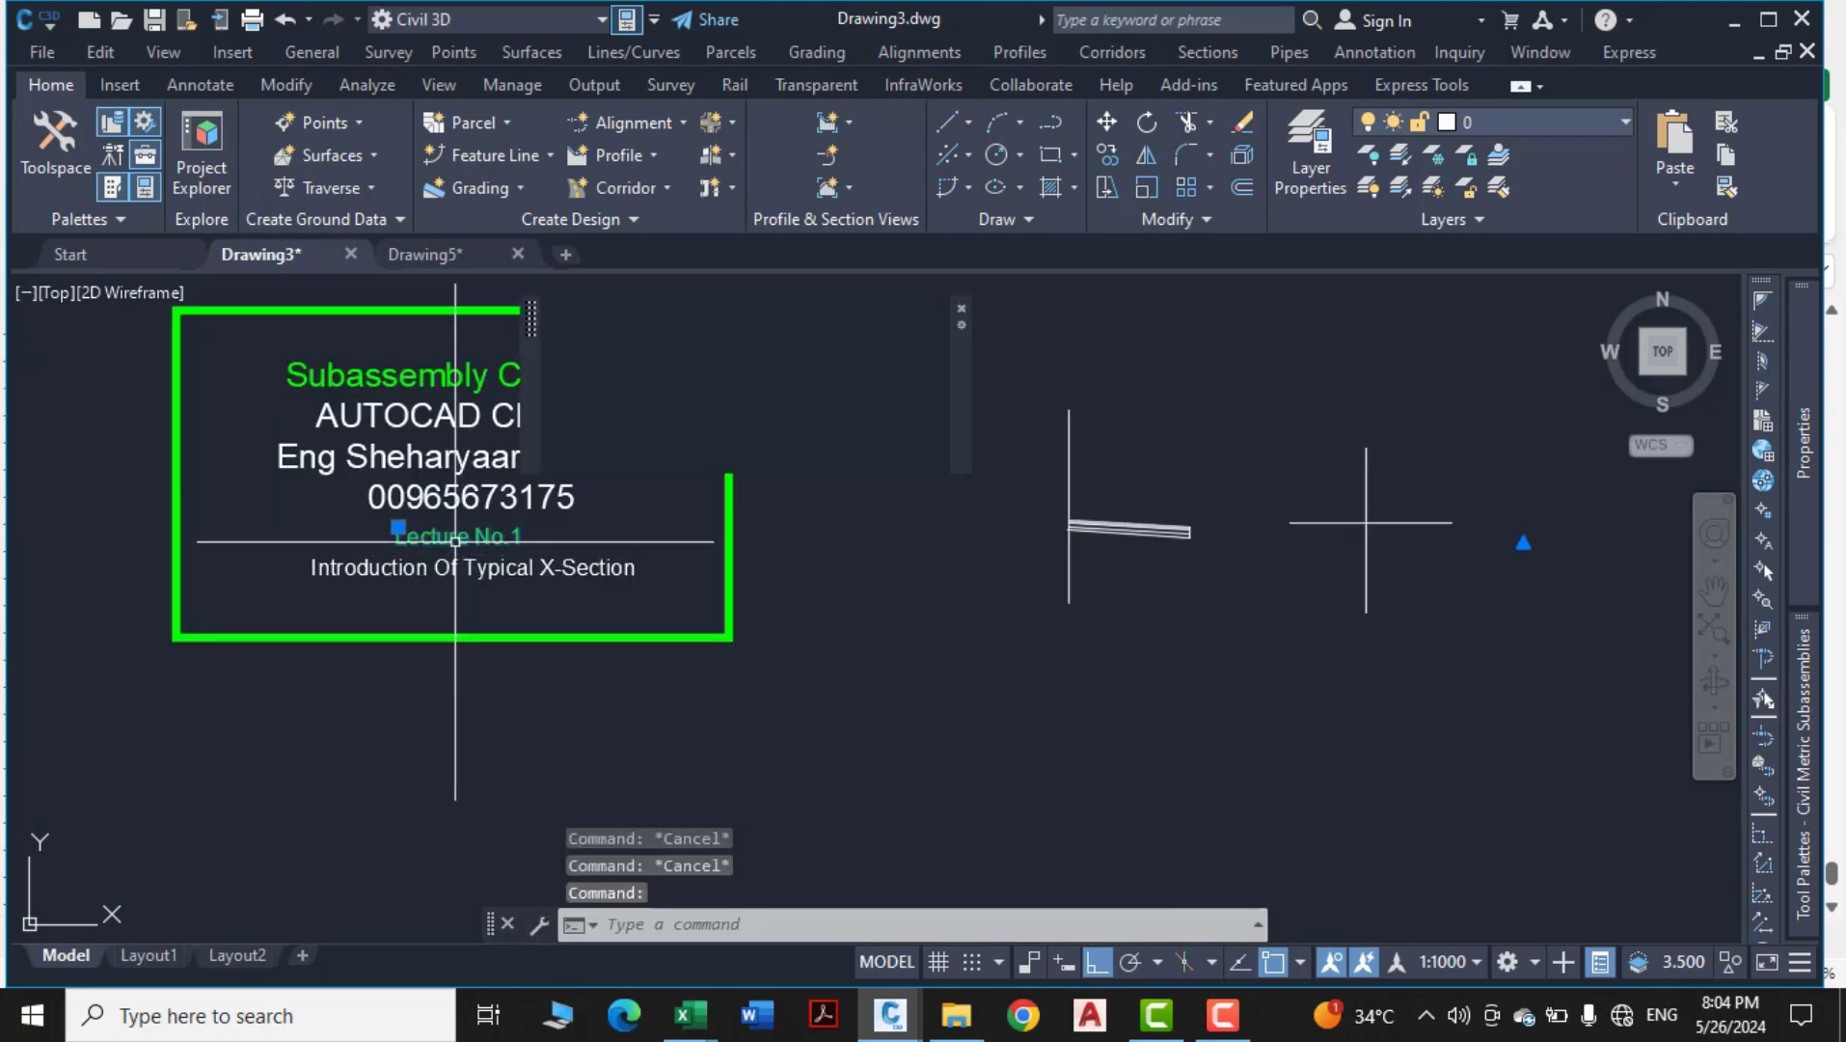
{"action": "type", "text": "C"}
{"action": "key", "text": "Return"}
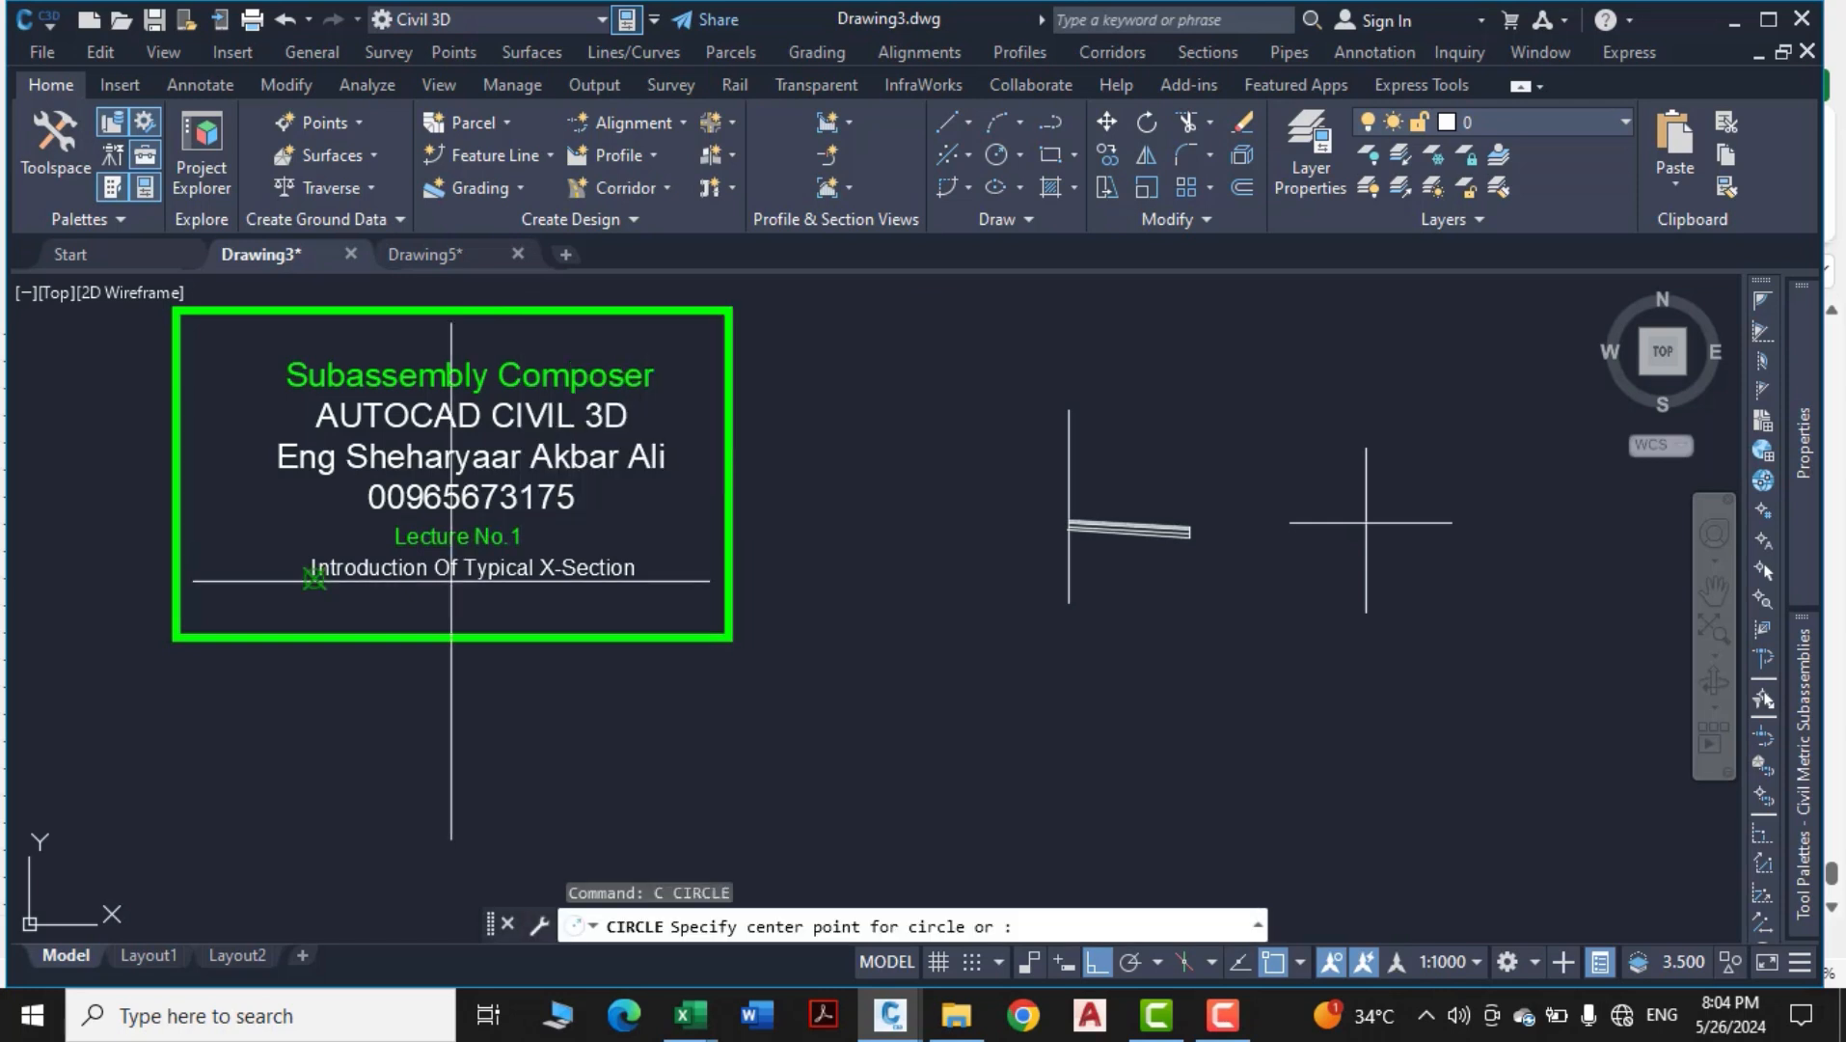
{"action": "key", "text": "Escape"}
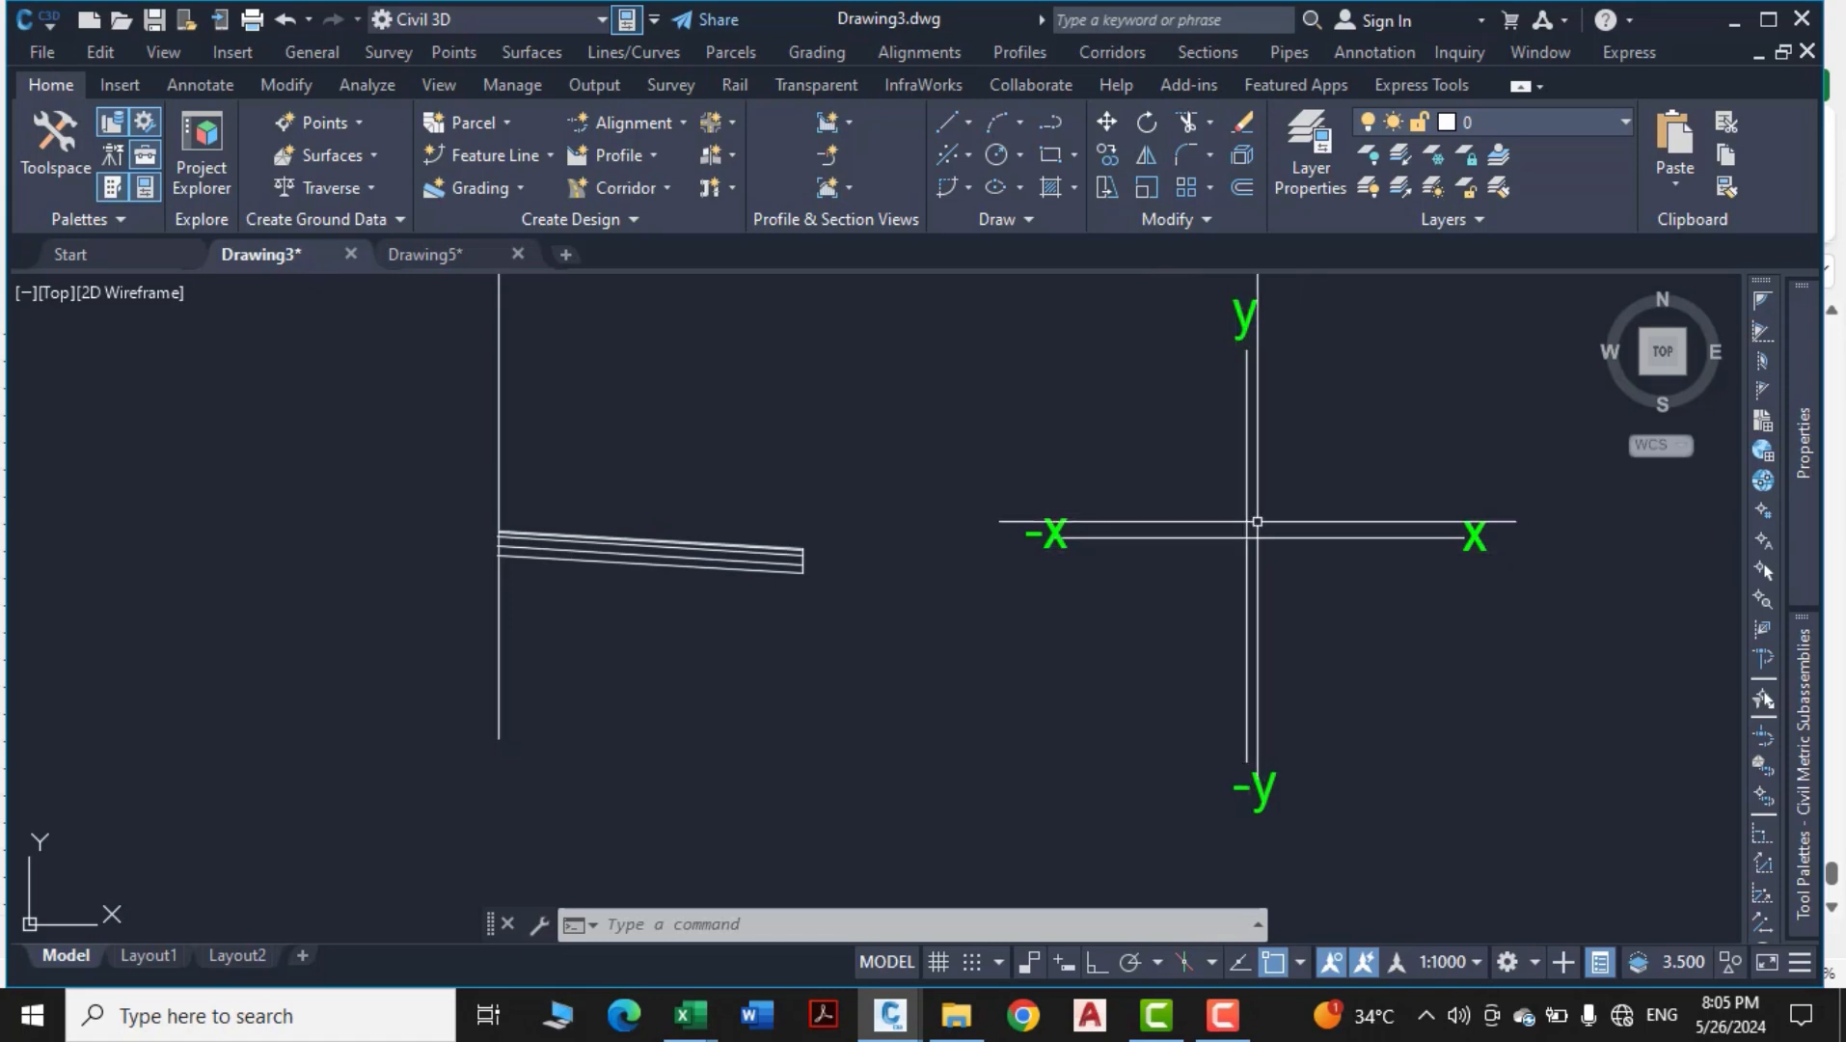
Draw a small circle centred on the intersection of the x and y axes
{"action": "type", "text": "p"}
{"action": "key", "text": "Escape"}
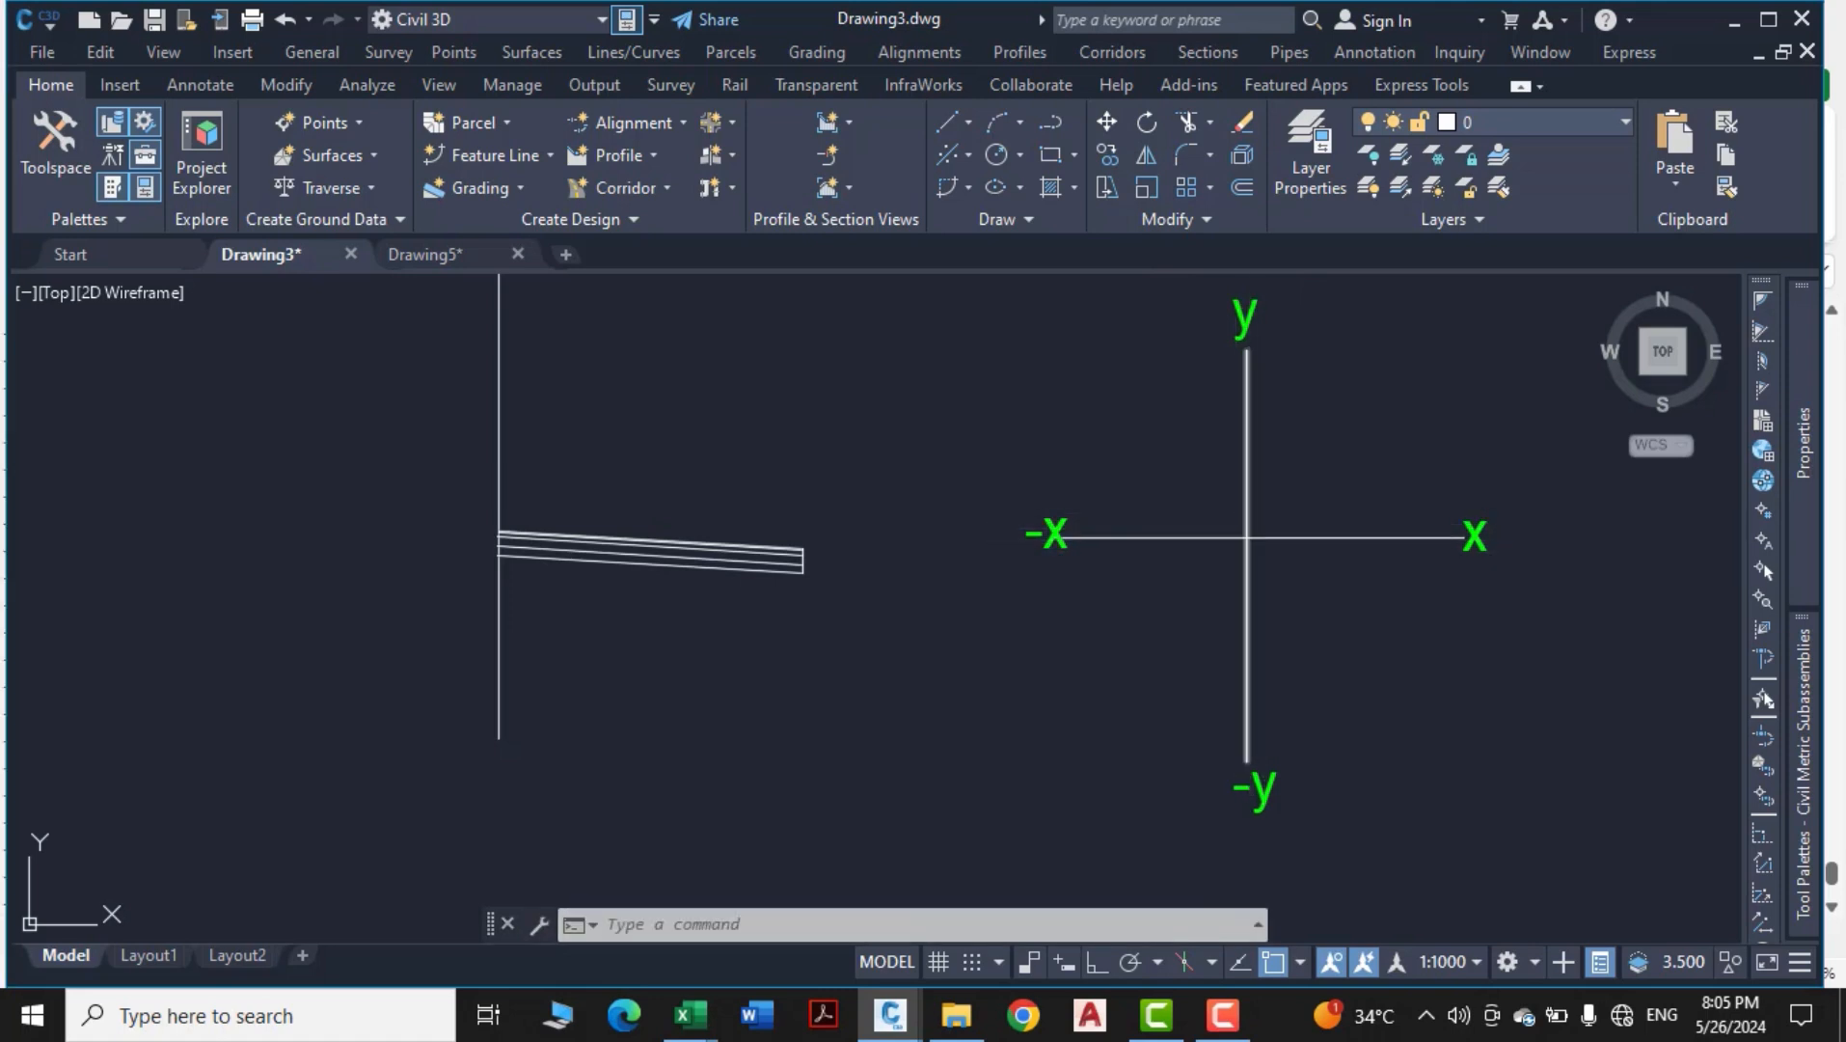
{"action": "key", "text": "Escape"}
{"action": "type", "text": "c"}
{"action": "key", "text": "Return"}
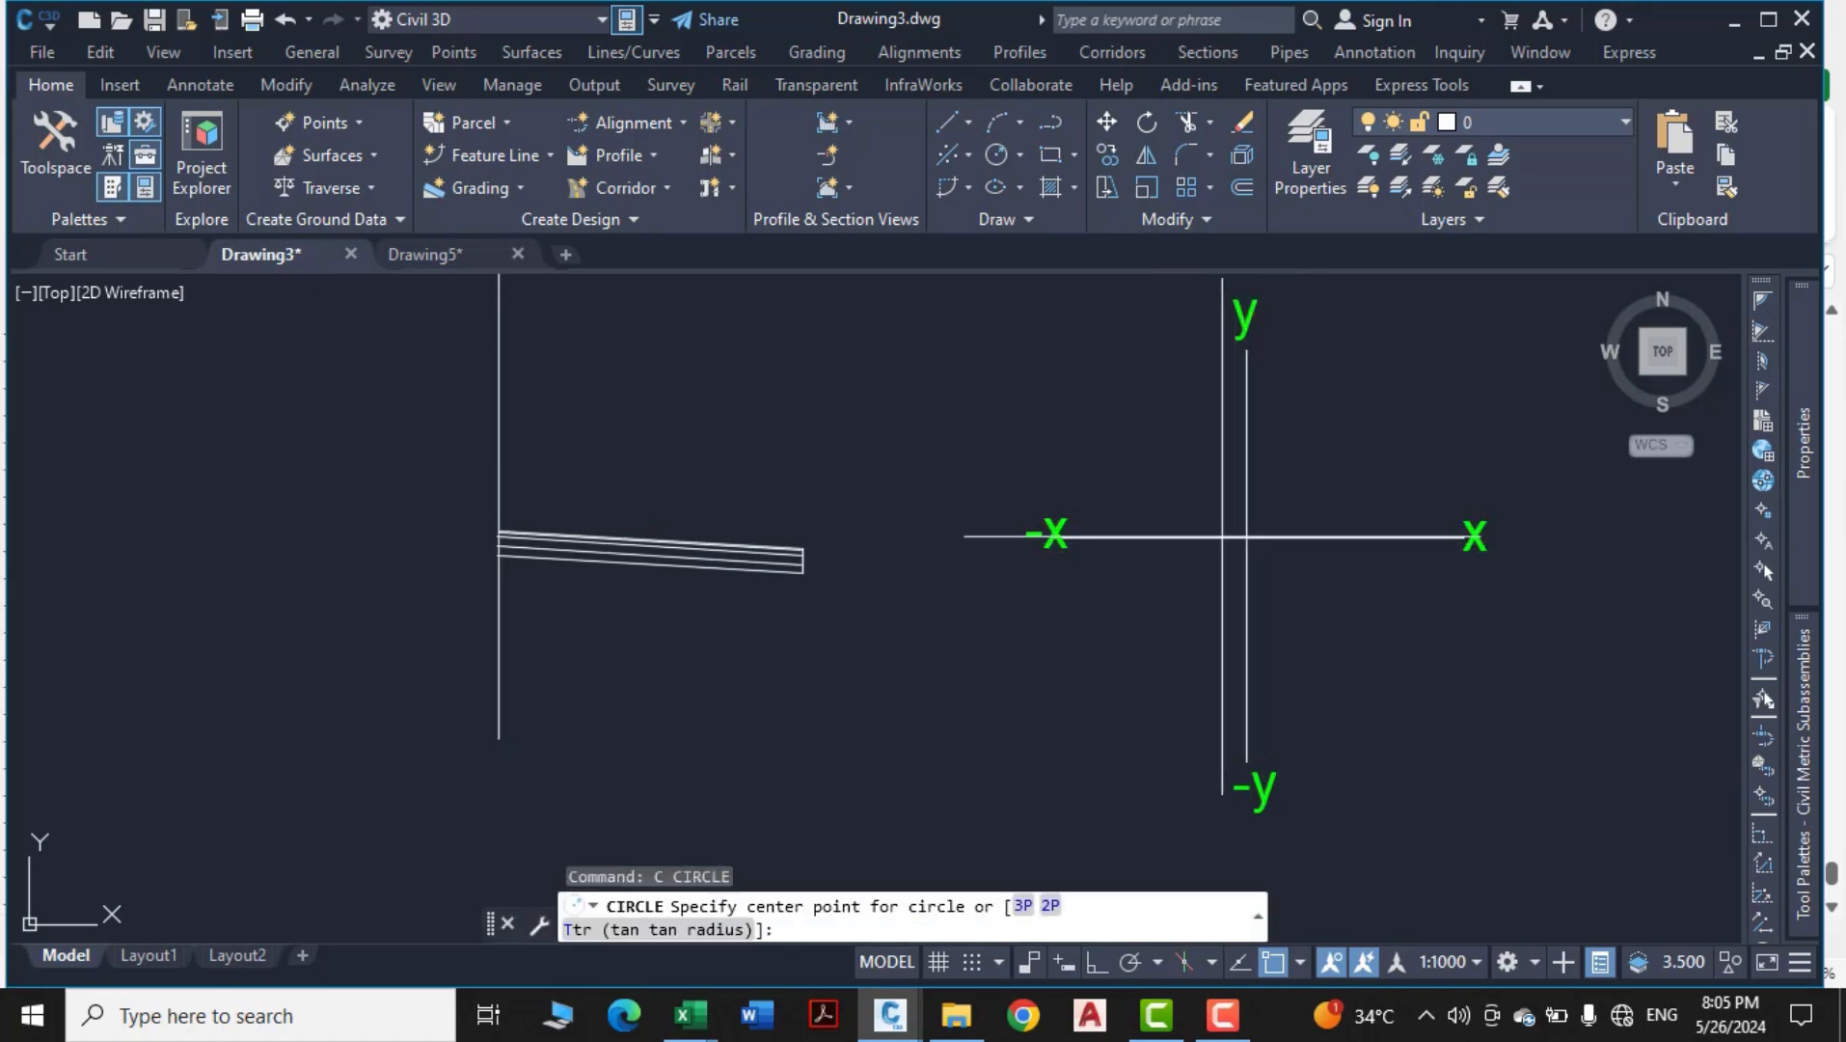
{"action": "left_click", "coordinate": [1245, 537]}
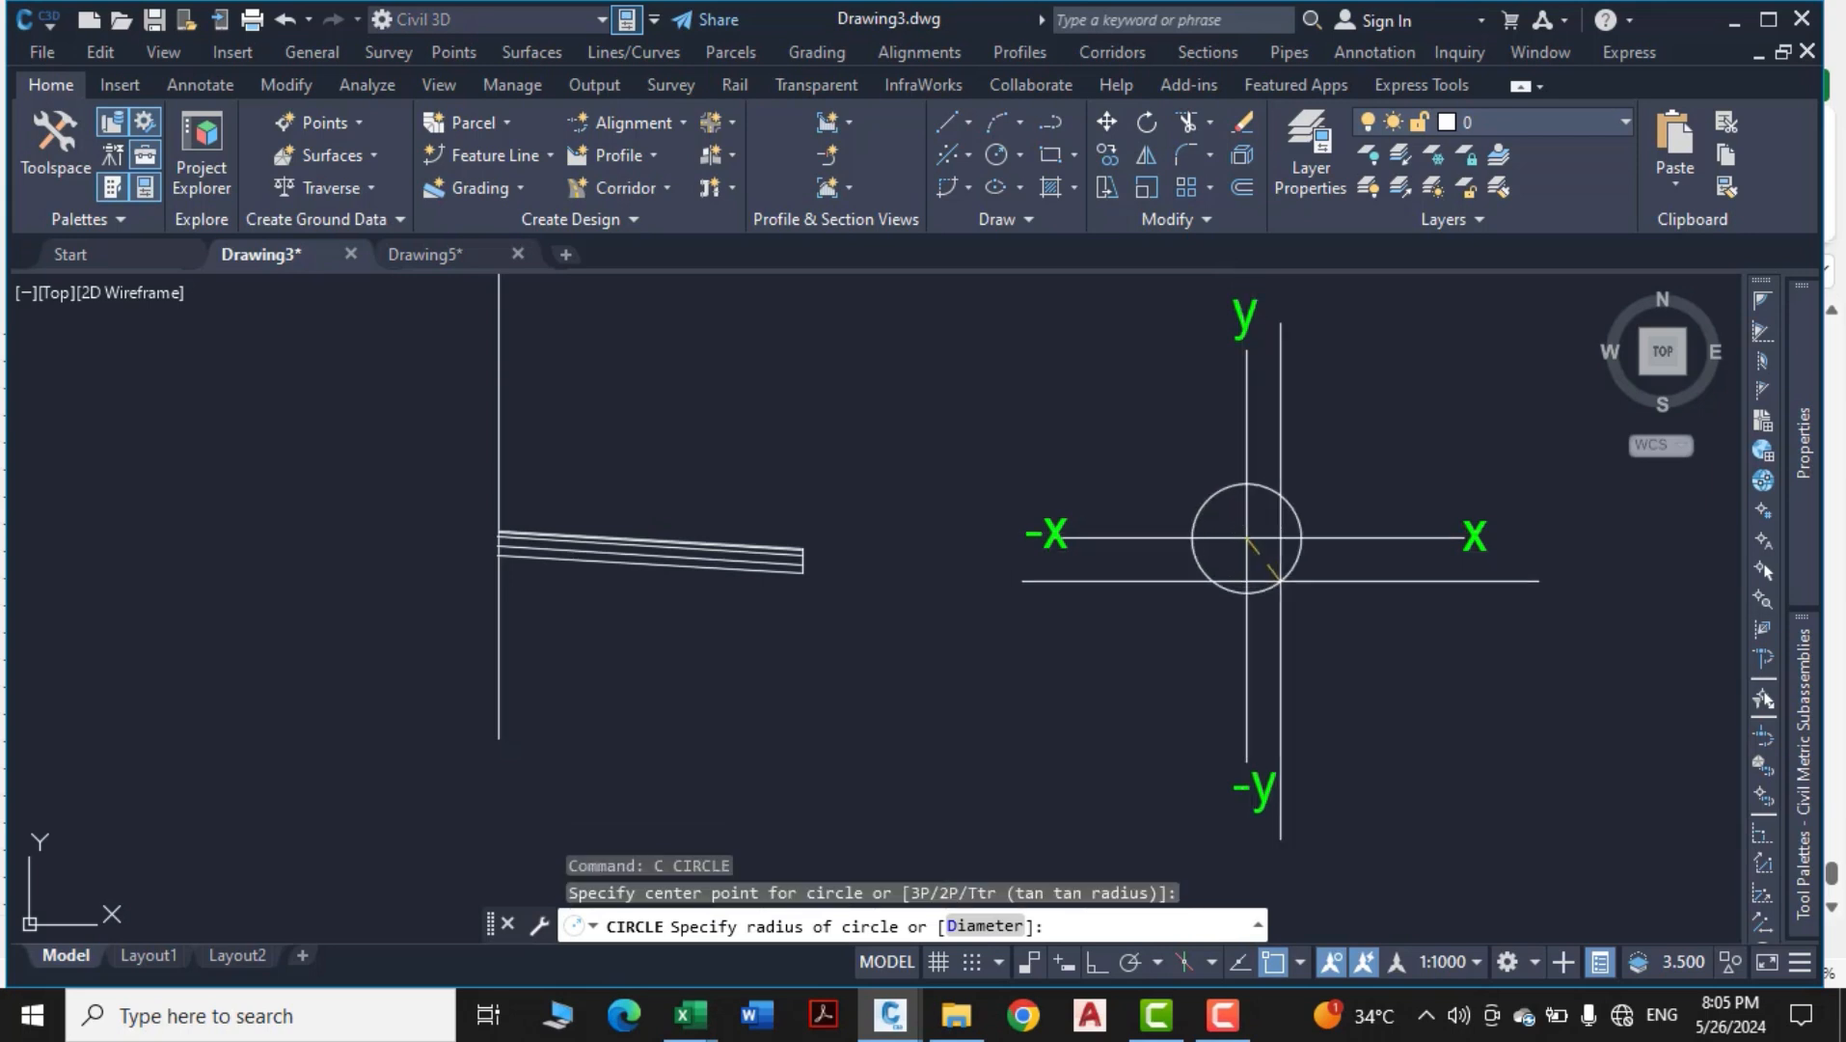
{"action": "left_click", "coordinate": [1300, 537]}
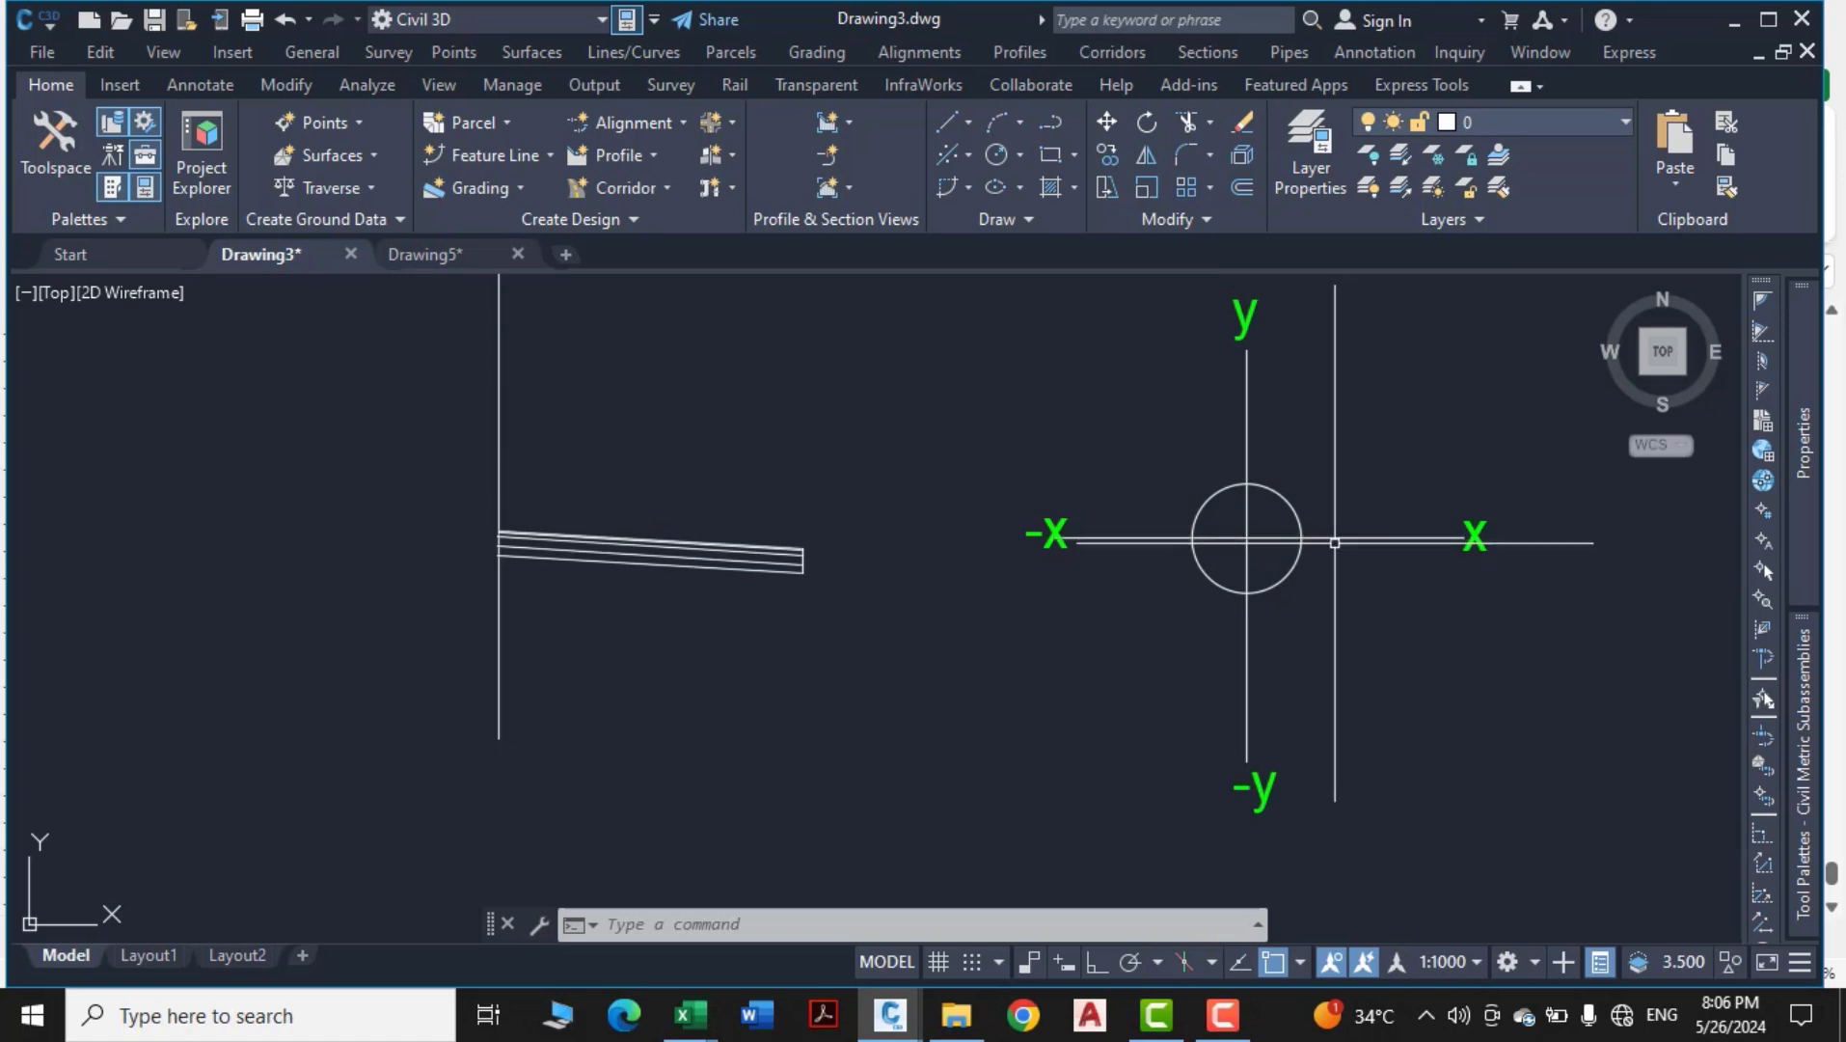
{"action": "type", "text": "pl"}
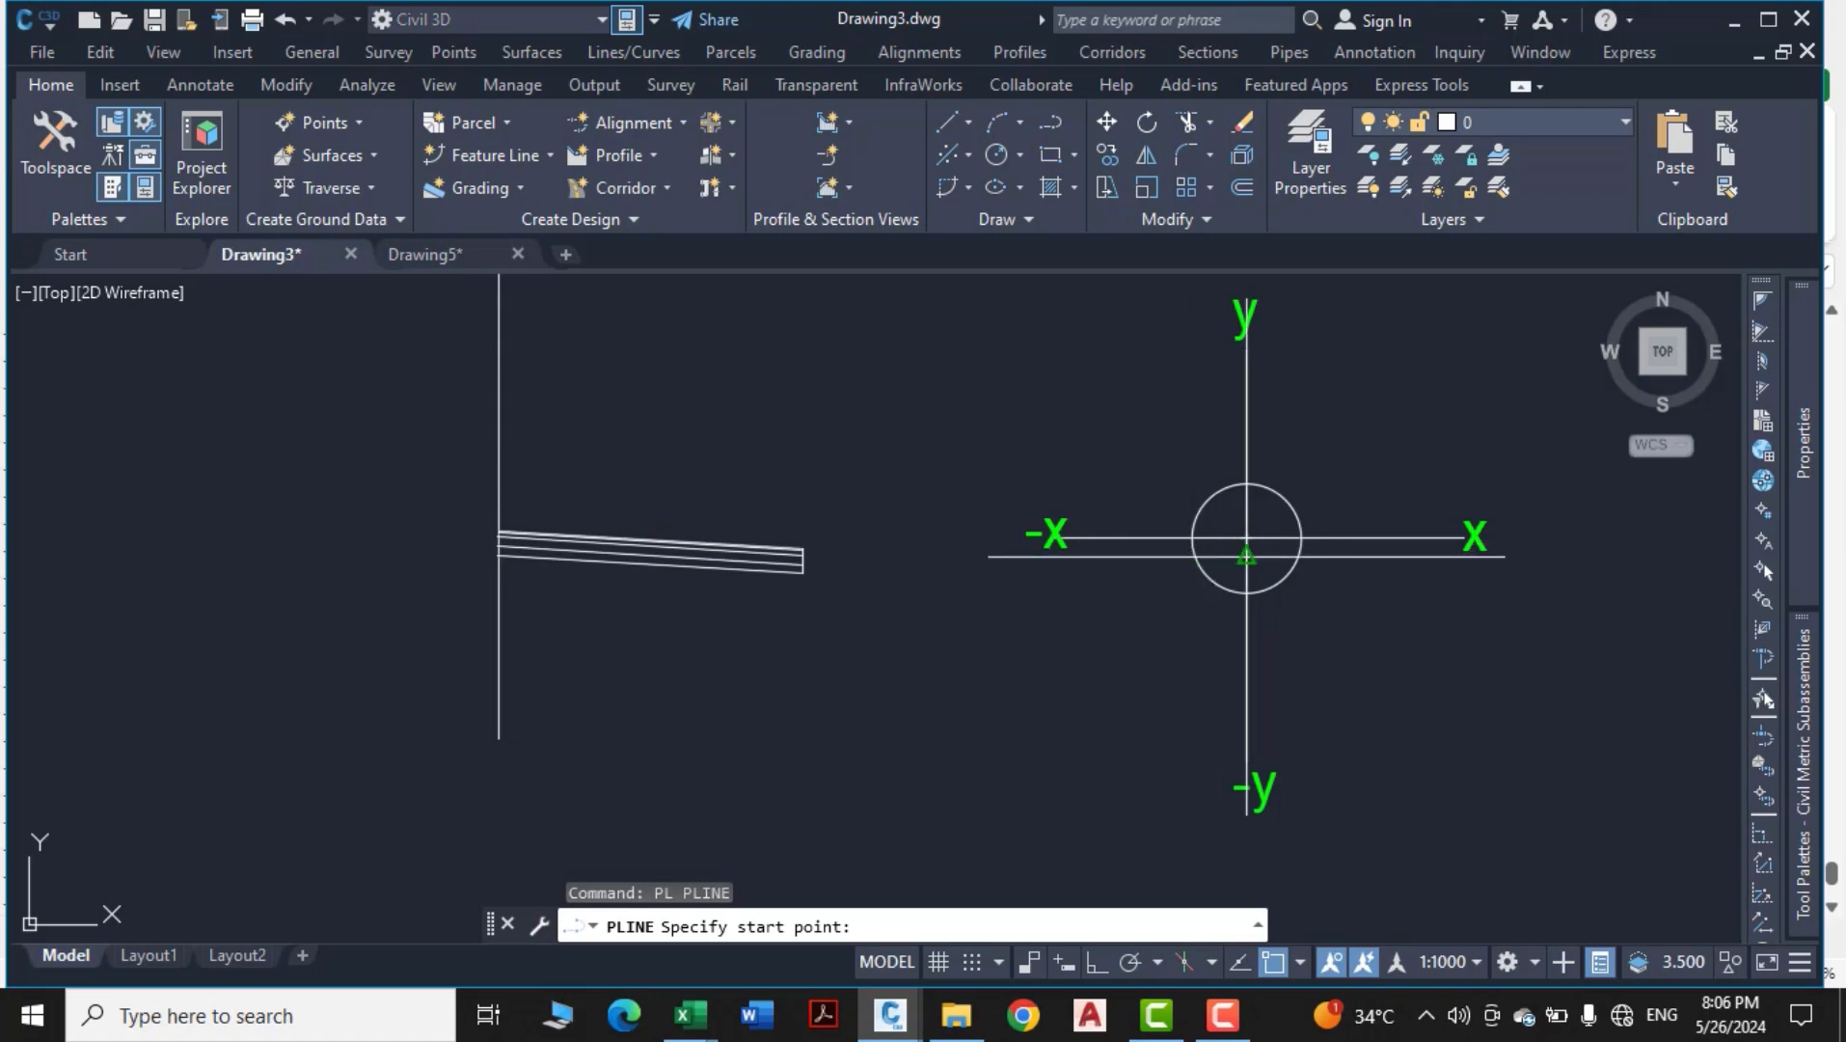
{"action": "left_click", "coordinate": [1244, 537]}
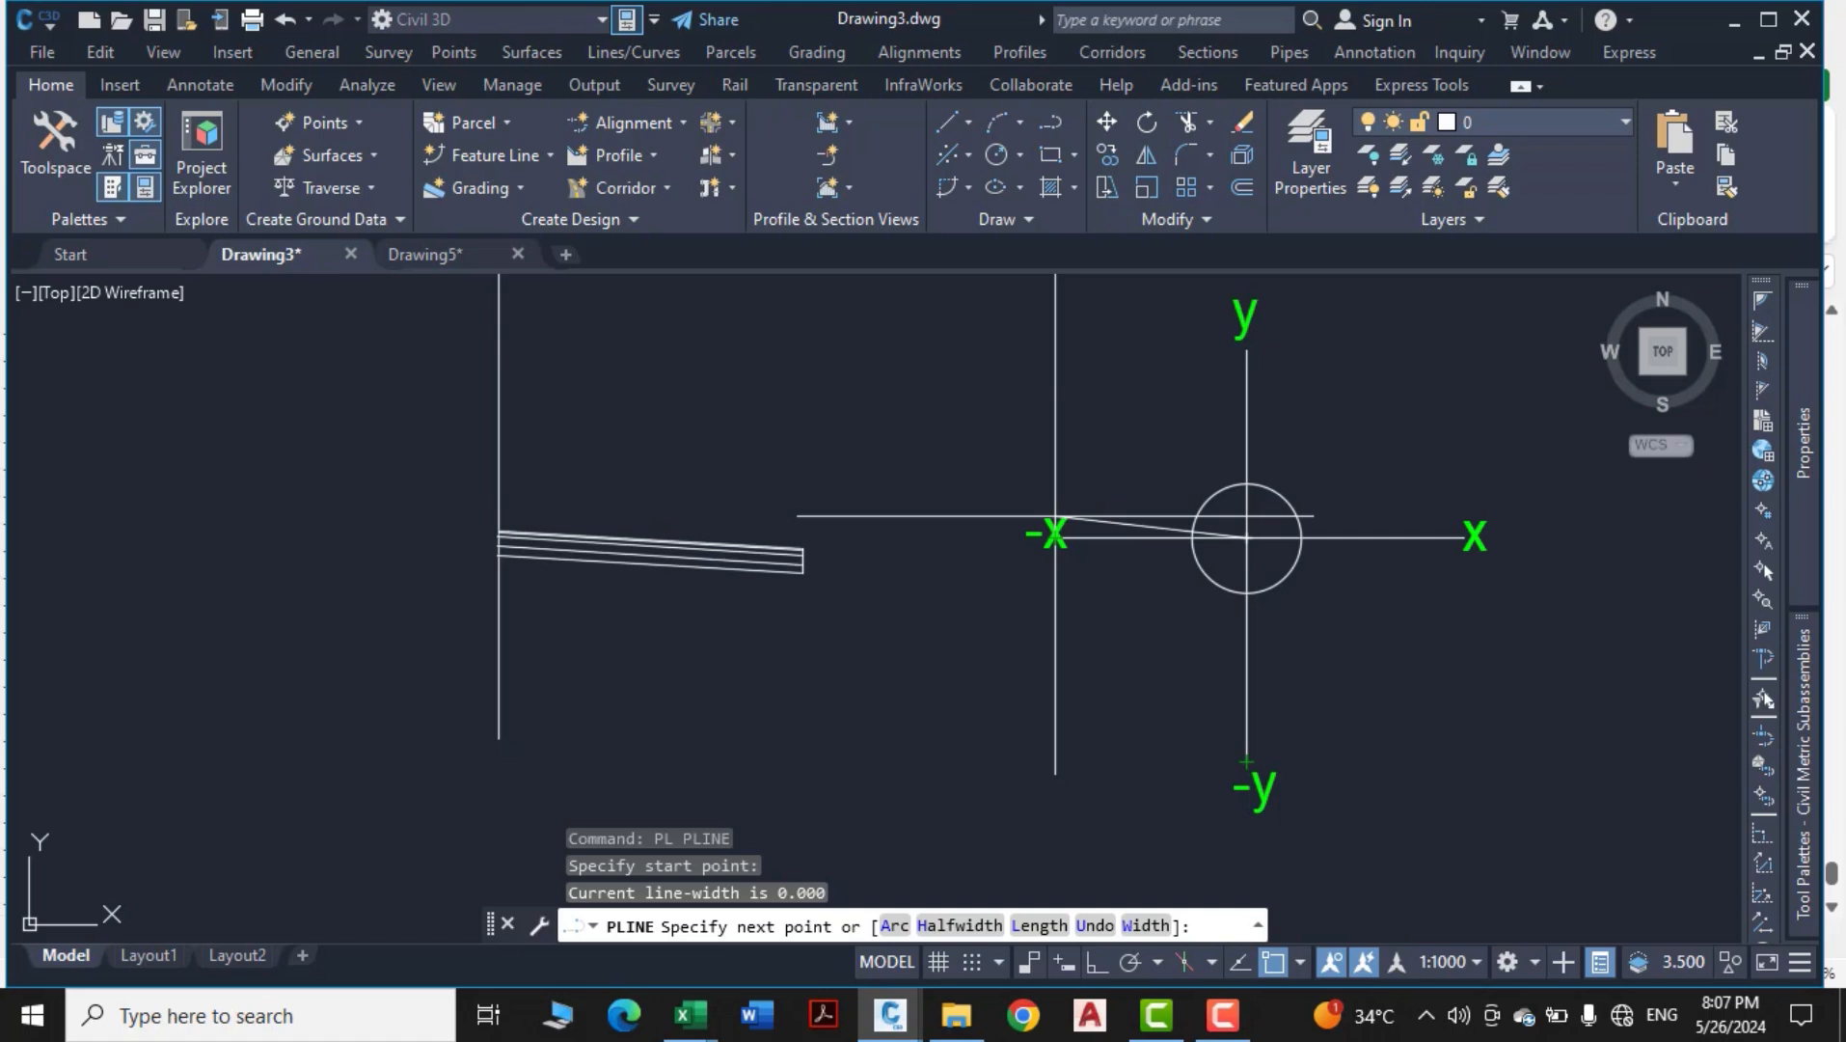
{"action": "key", "text": "Escape"}
Place a point where the pavement surface line meets the long vertical line at its left end
{"action": "scroll", "coordinate": [497, 559], "scroll_direction": "up", "scroll_amount": 5}
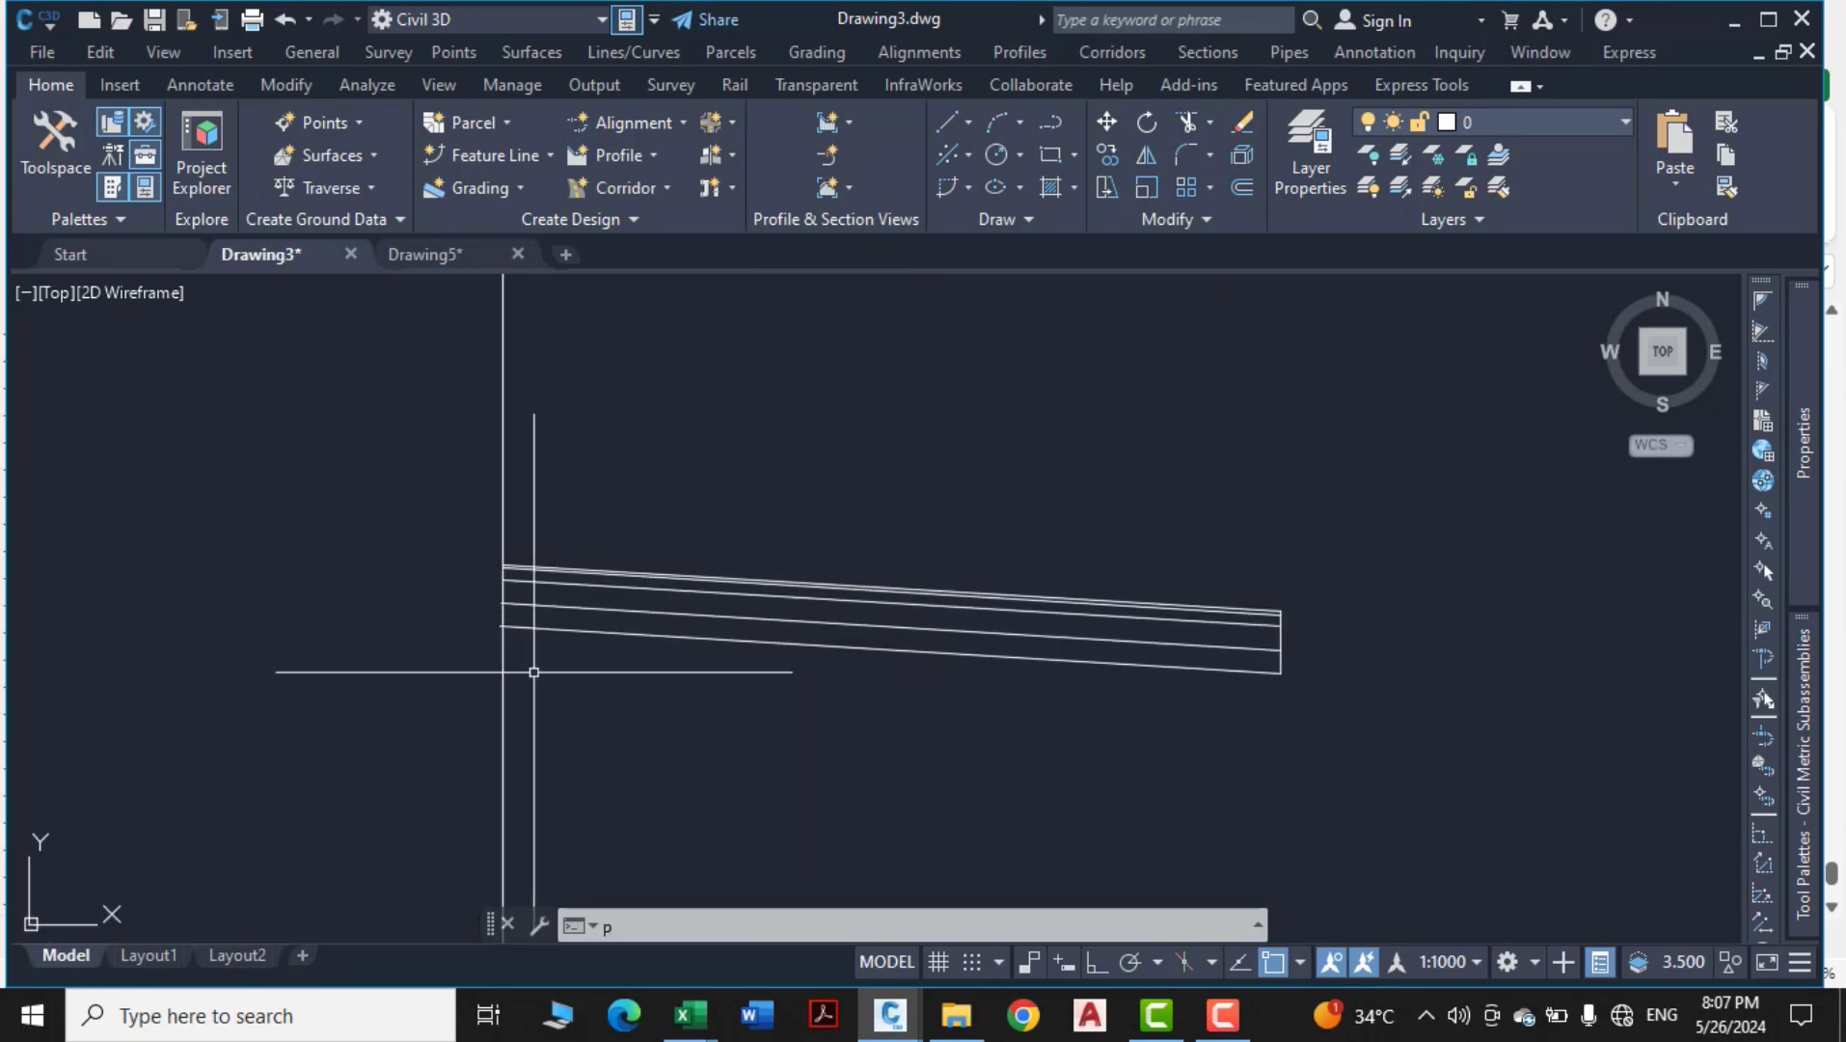
{"action": "type", "text": "pol"}
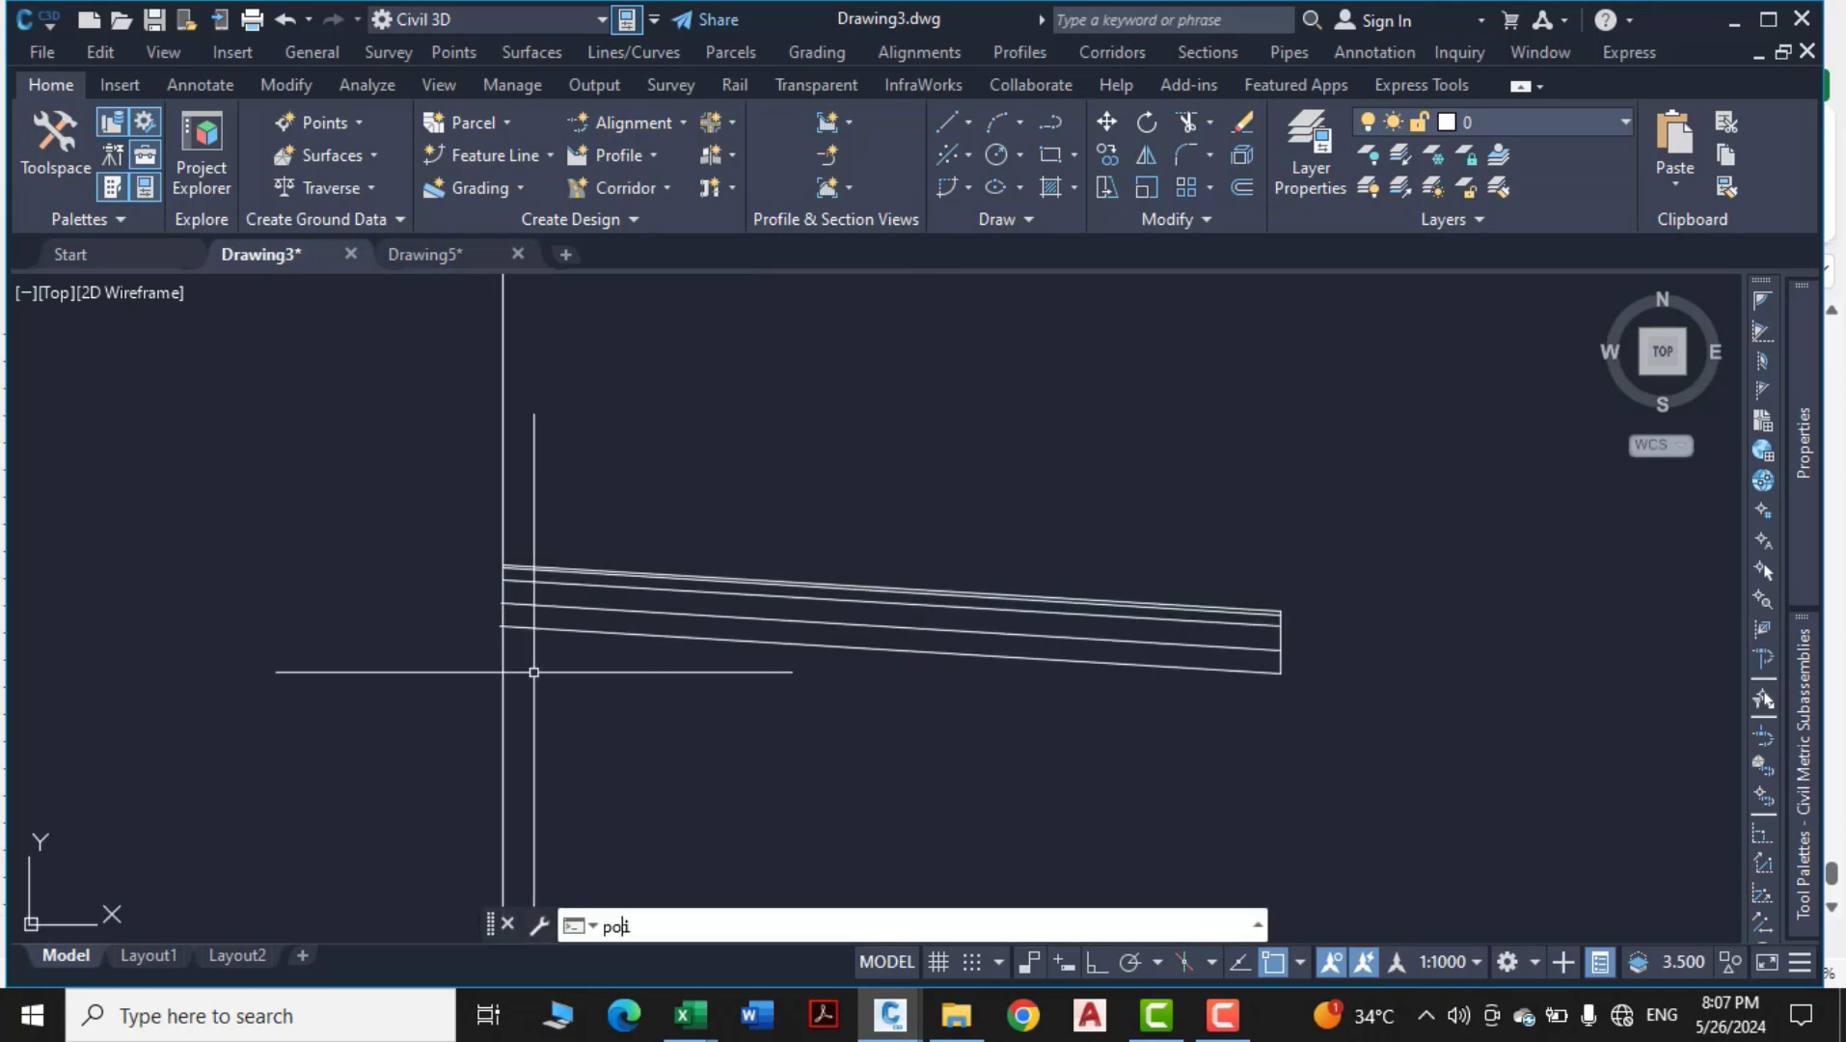
{"action": "type", "text": "nt"}
{"action": "key", "text": "Return"}
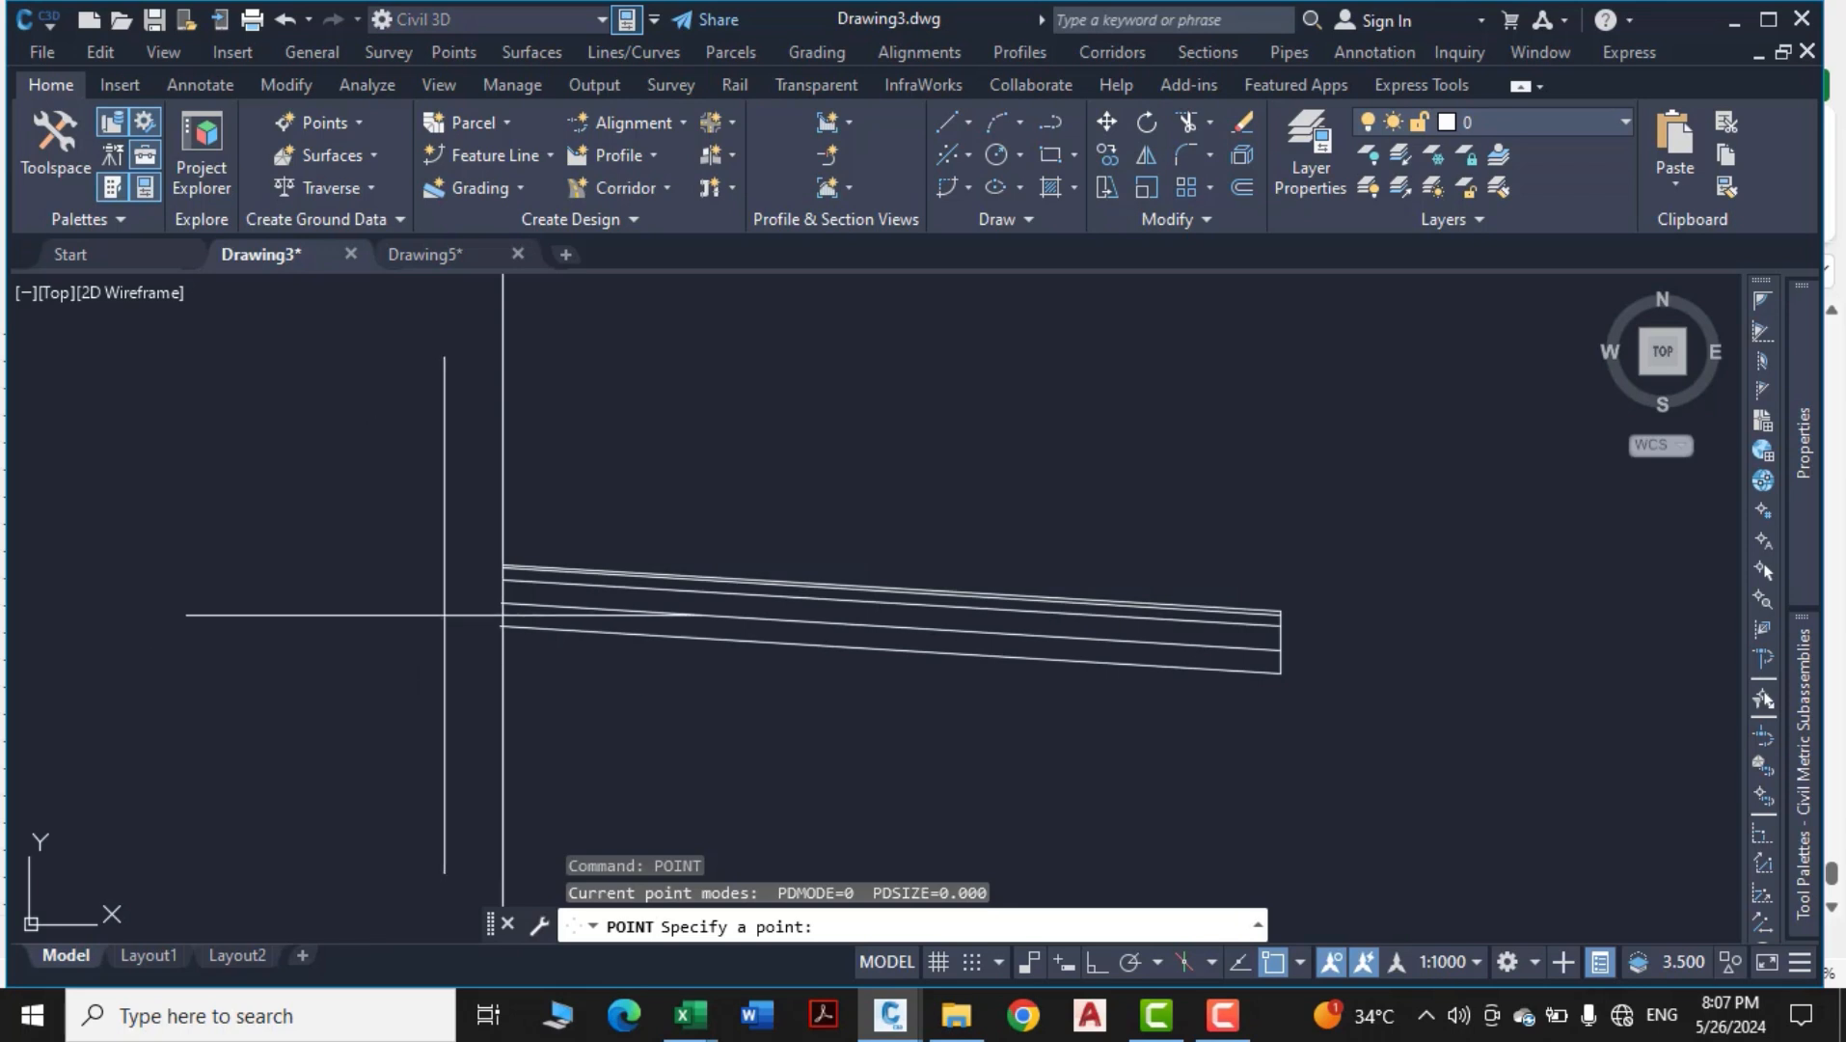
{"action": "scroll", "coordinate": [448, 603], "scroll_direction": "up", "scroll_amount": 8}
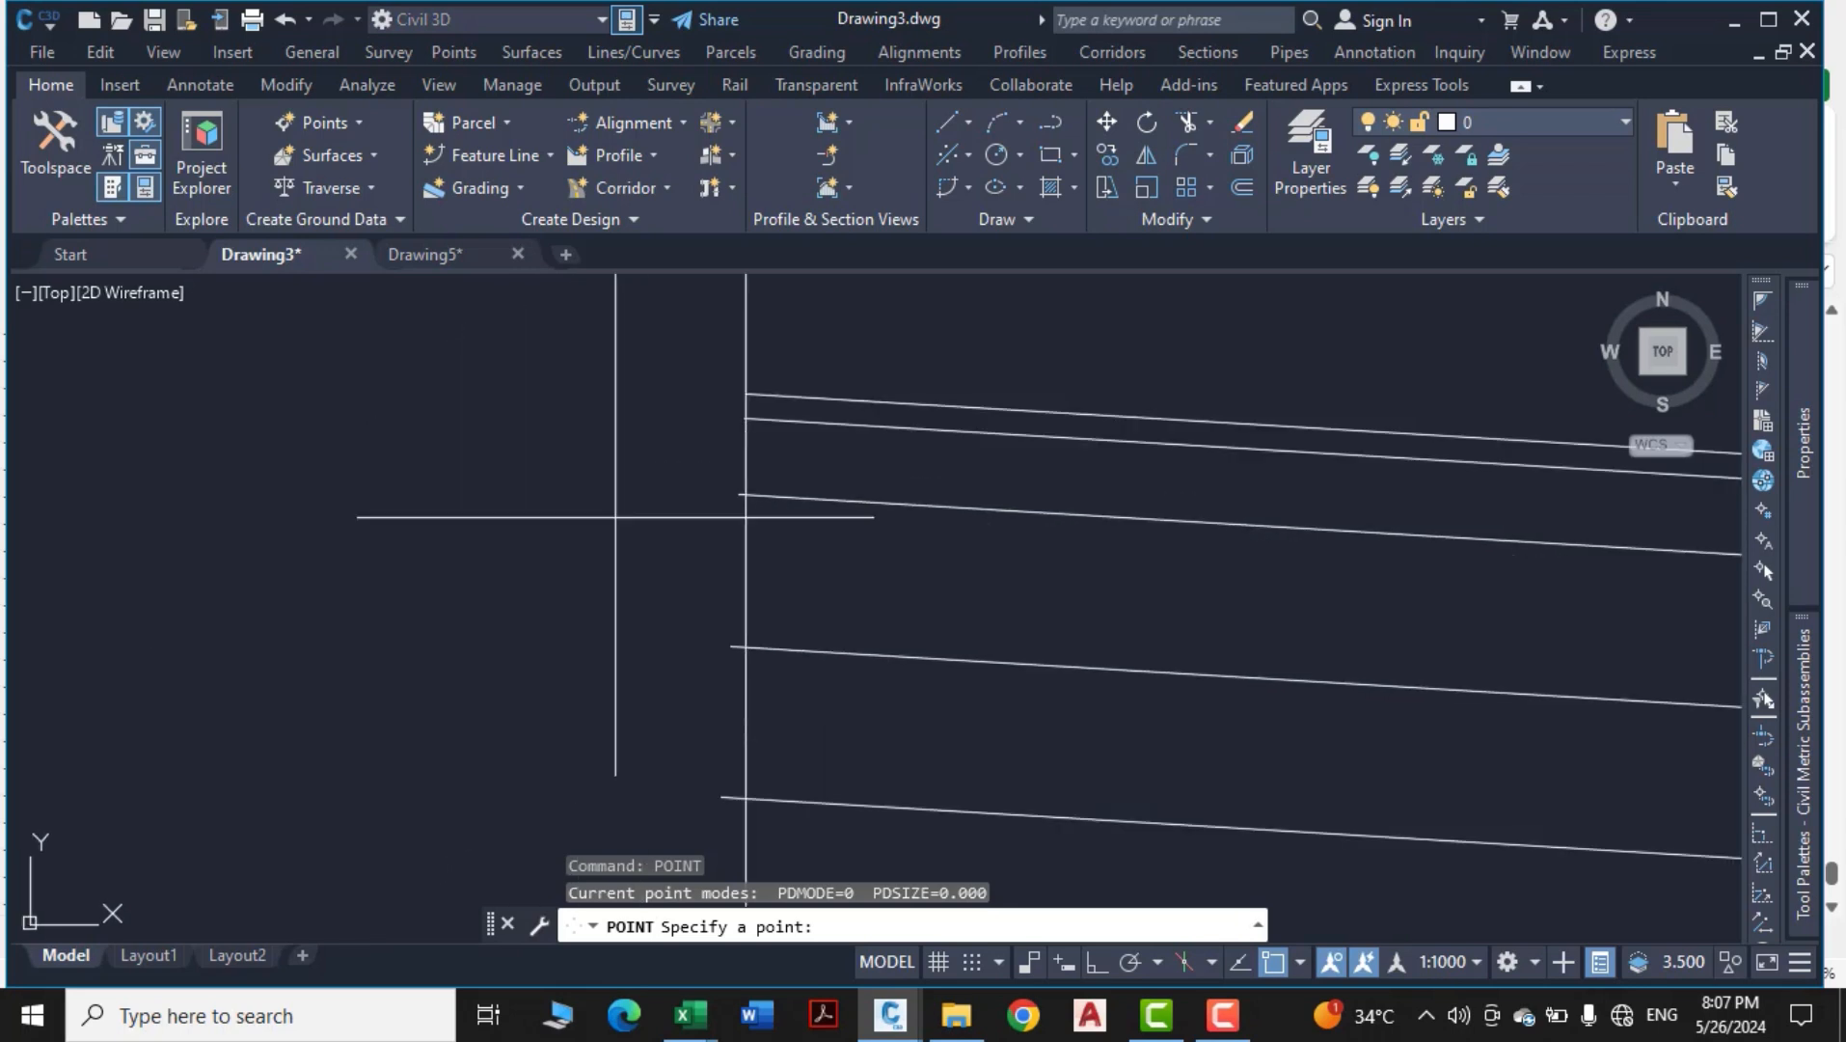
{"action": "left_click", "coordinate": [747, 387]}
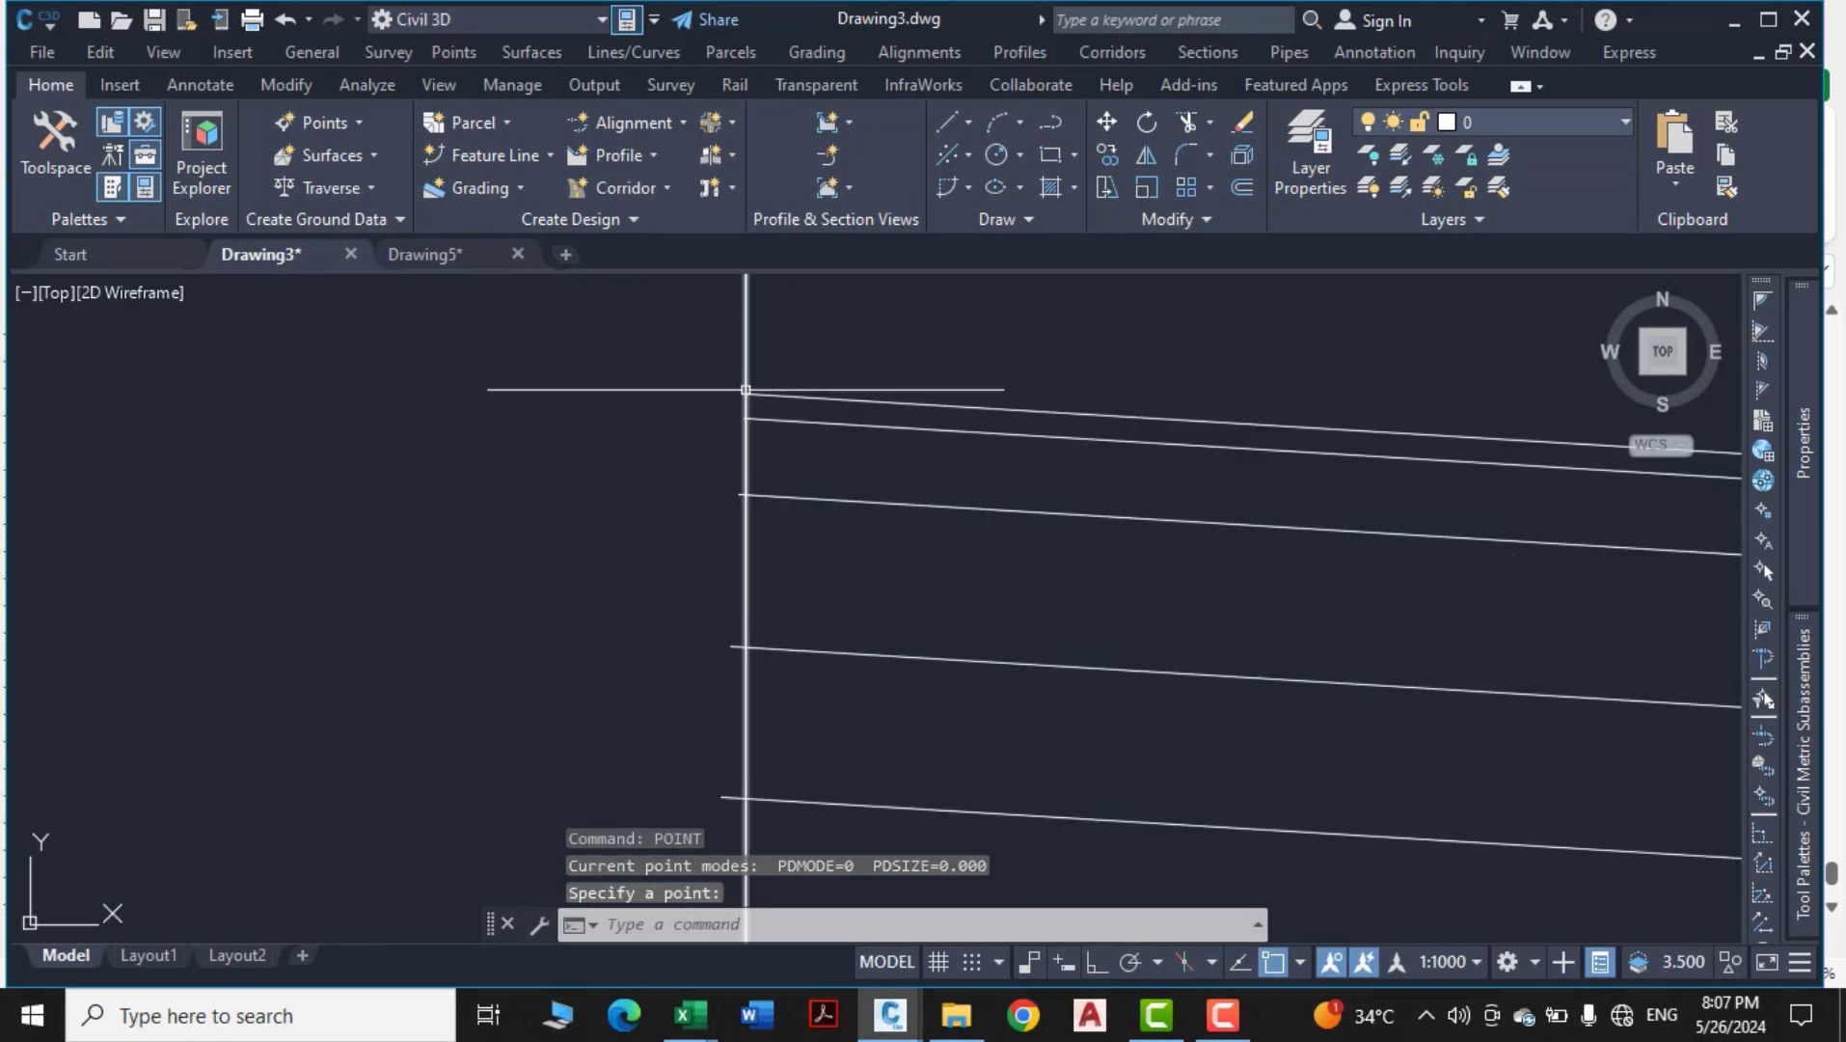
Copy the point to the intersections of the lower layer lines with the long vertical line
{"action": "left_click", "coordinate": [746, 394]}
{"action": "left_click", "coordinate": [745, 393]}
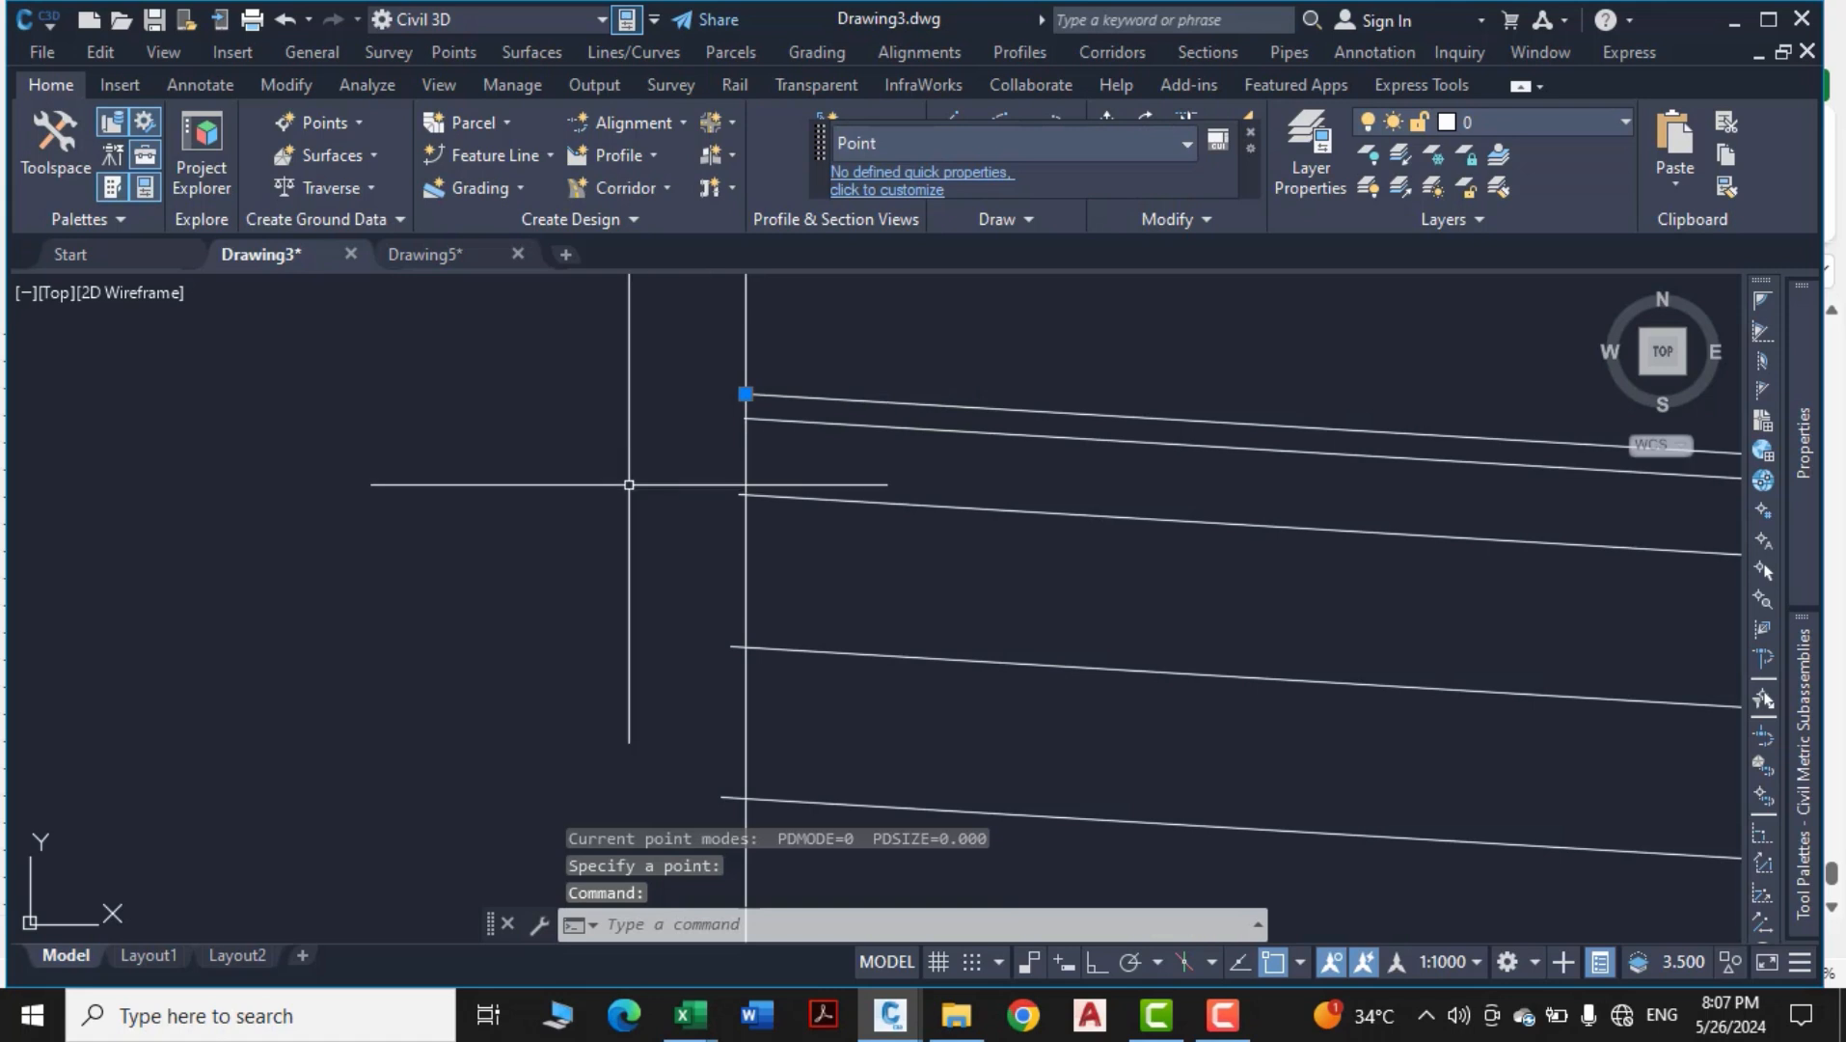
{"action": "type", "text": "co"}
{"action": "key", "text": "Return"}
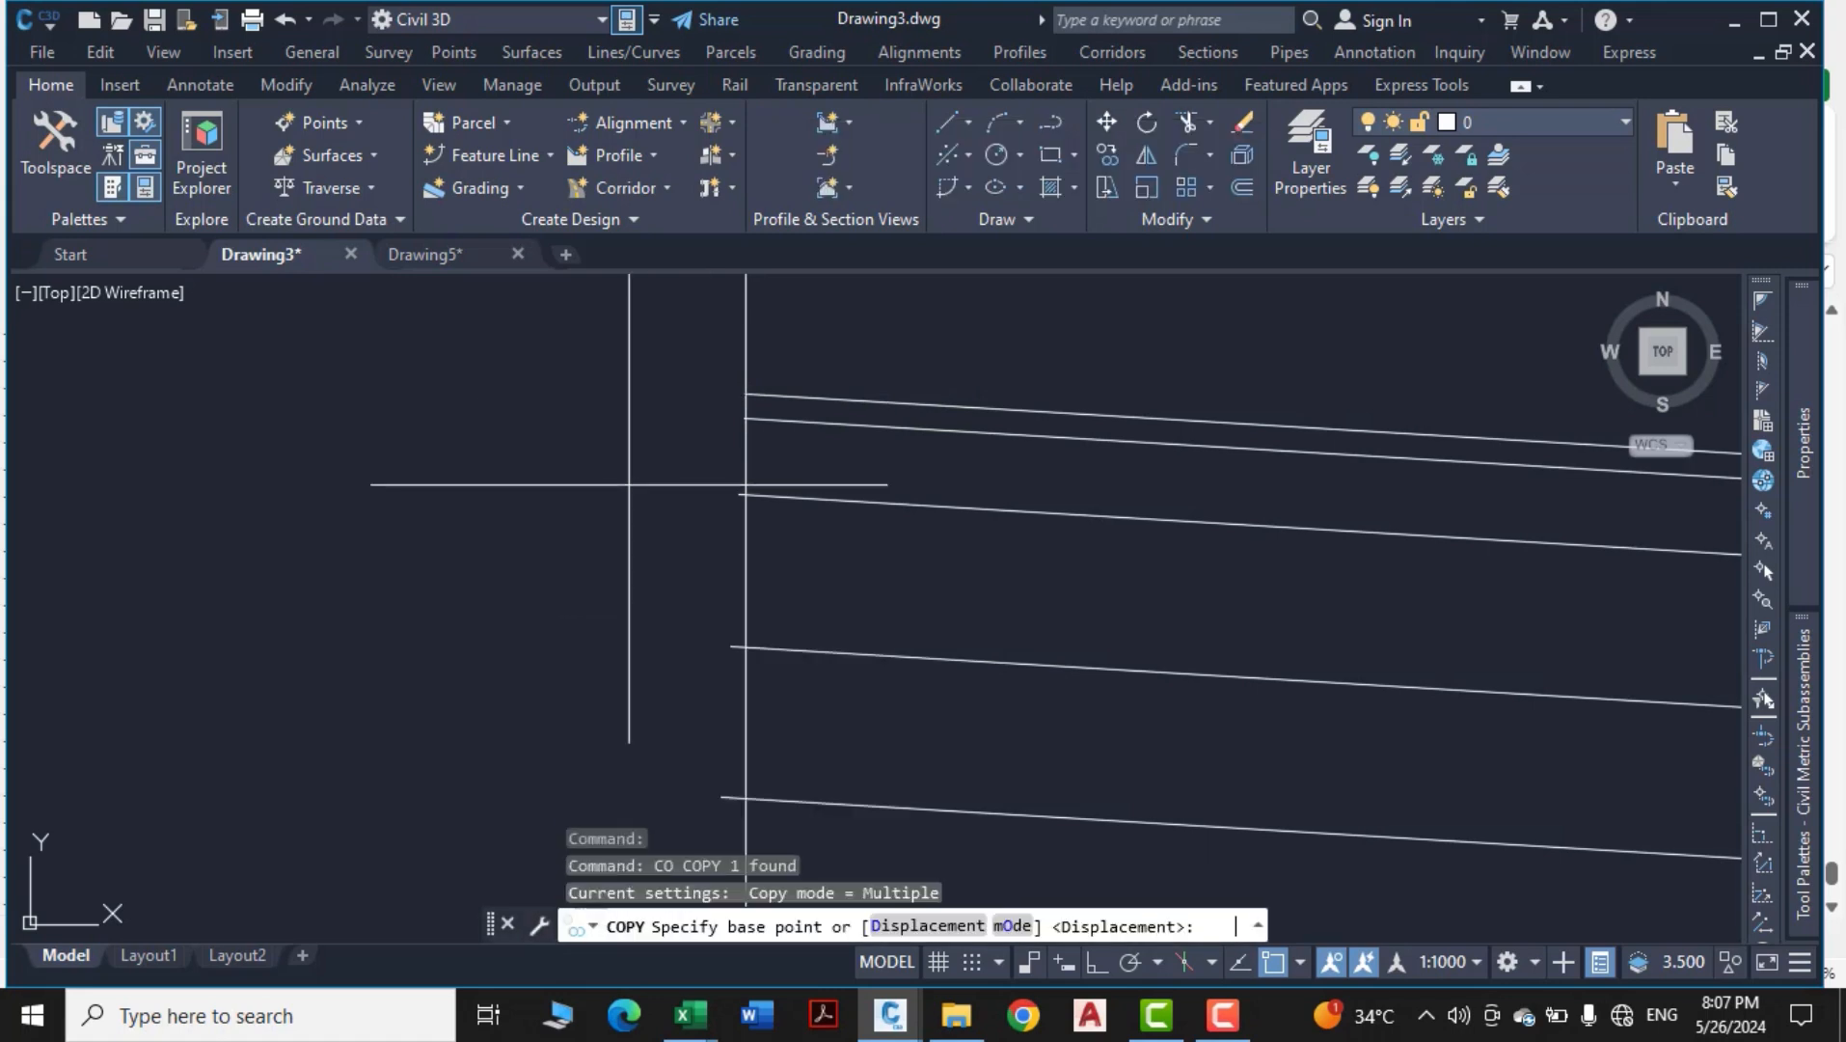
{"action": "left_click", "coordinate": [746, 393]}
{"action": "left_click", "coordinate": [746, 418]}
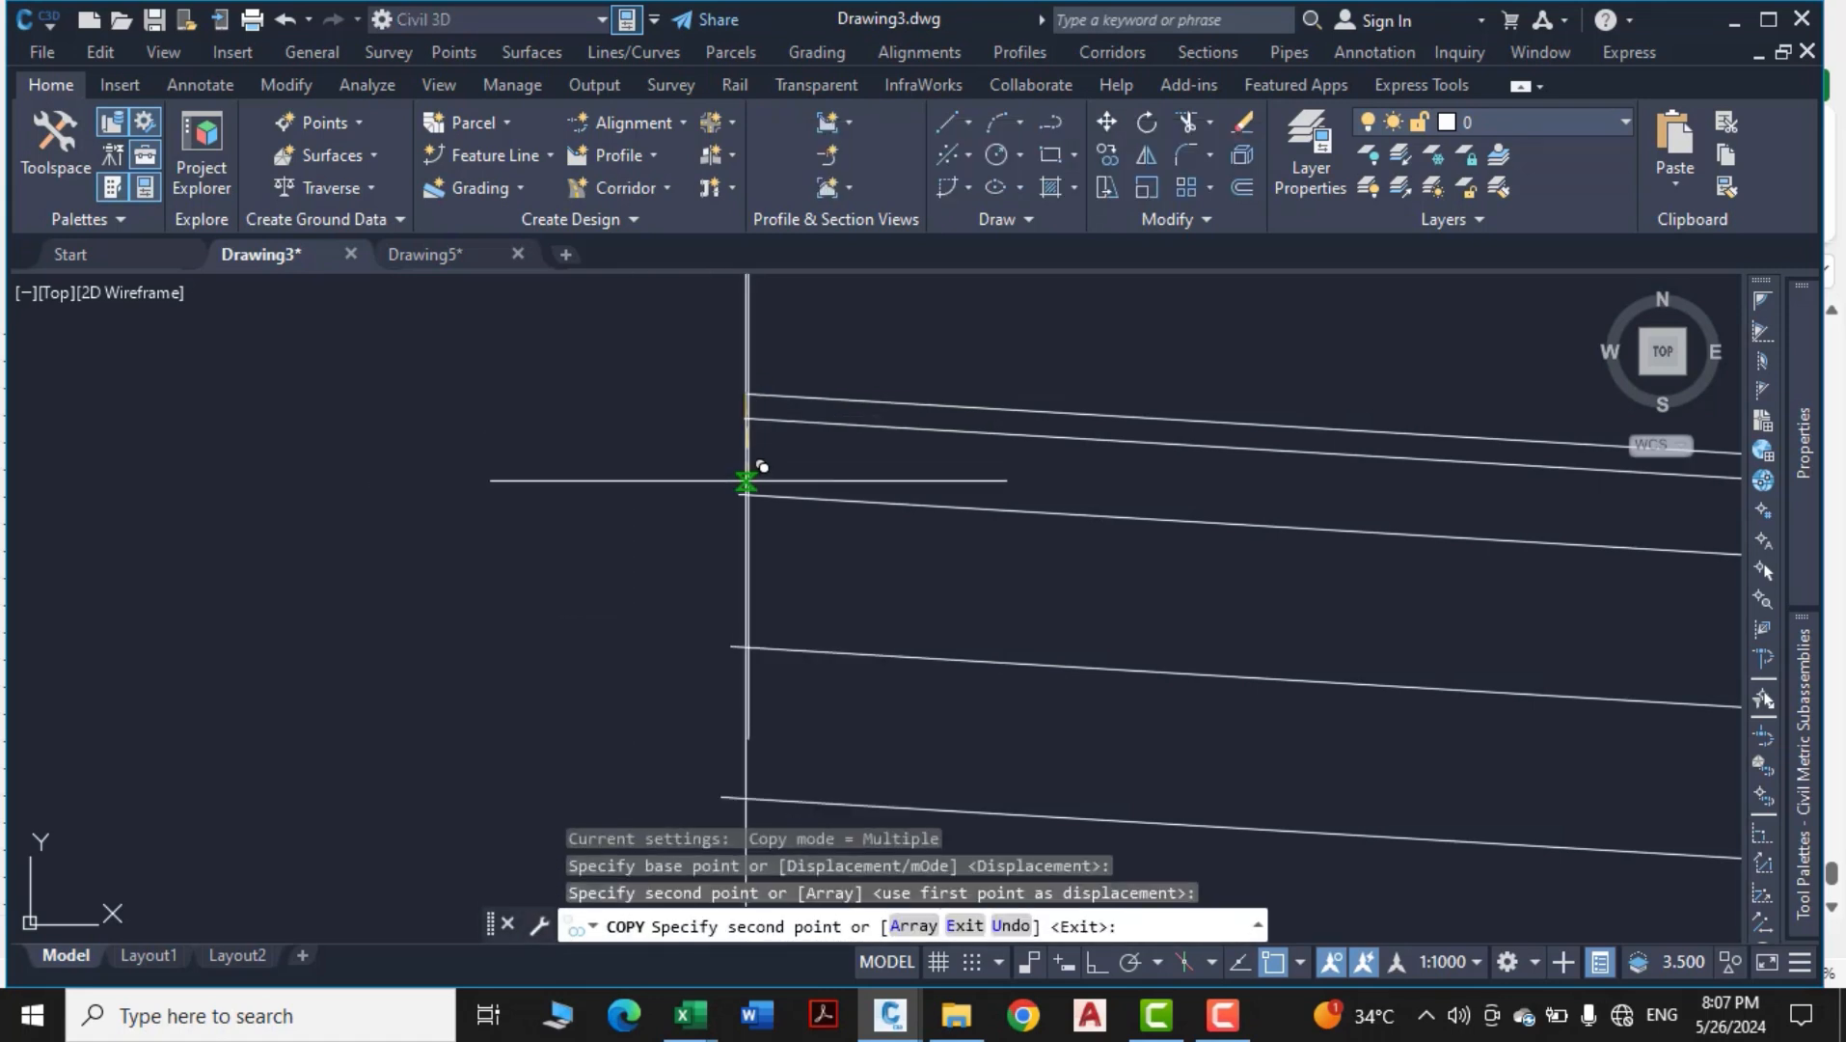
{"action": "left_click", "coordinate": [746, 646]}
{"action": "left_click", "coordinate": [746, 646]}
Copy the same point to the right ends of the surface and layer lines along the closing line
{"action": "middle_click_drag", "start_coordinate": [760, 693], "coordinate": [749, 338]}
{"action": "scroll", "coordinate": [739, 526], "scroll_direction": "down", "scroll_amount": 2}
{"action": "scroll", "coordinate": [529, 553], "scroll_direction": "down", "scroll_amount": 8}
{"action": "scroll", "coordinate": [973, 589], "scroll_direction": "up", "scroll_amount": 6}
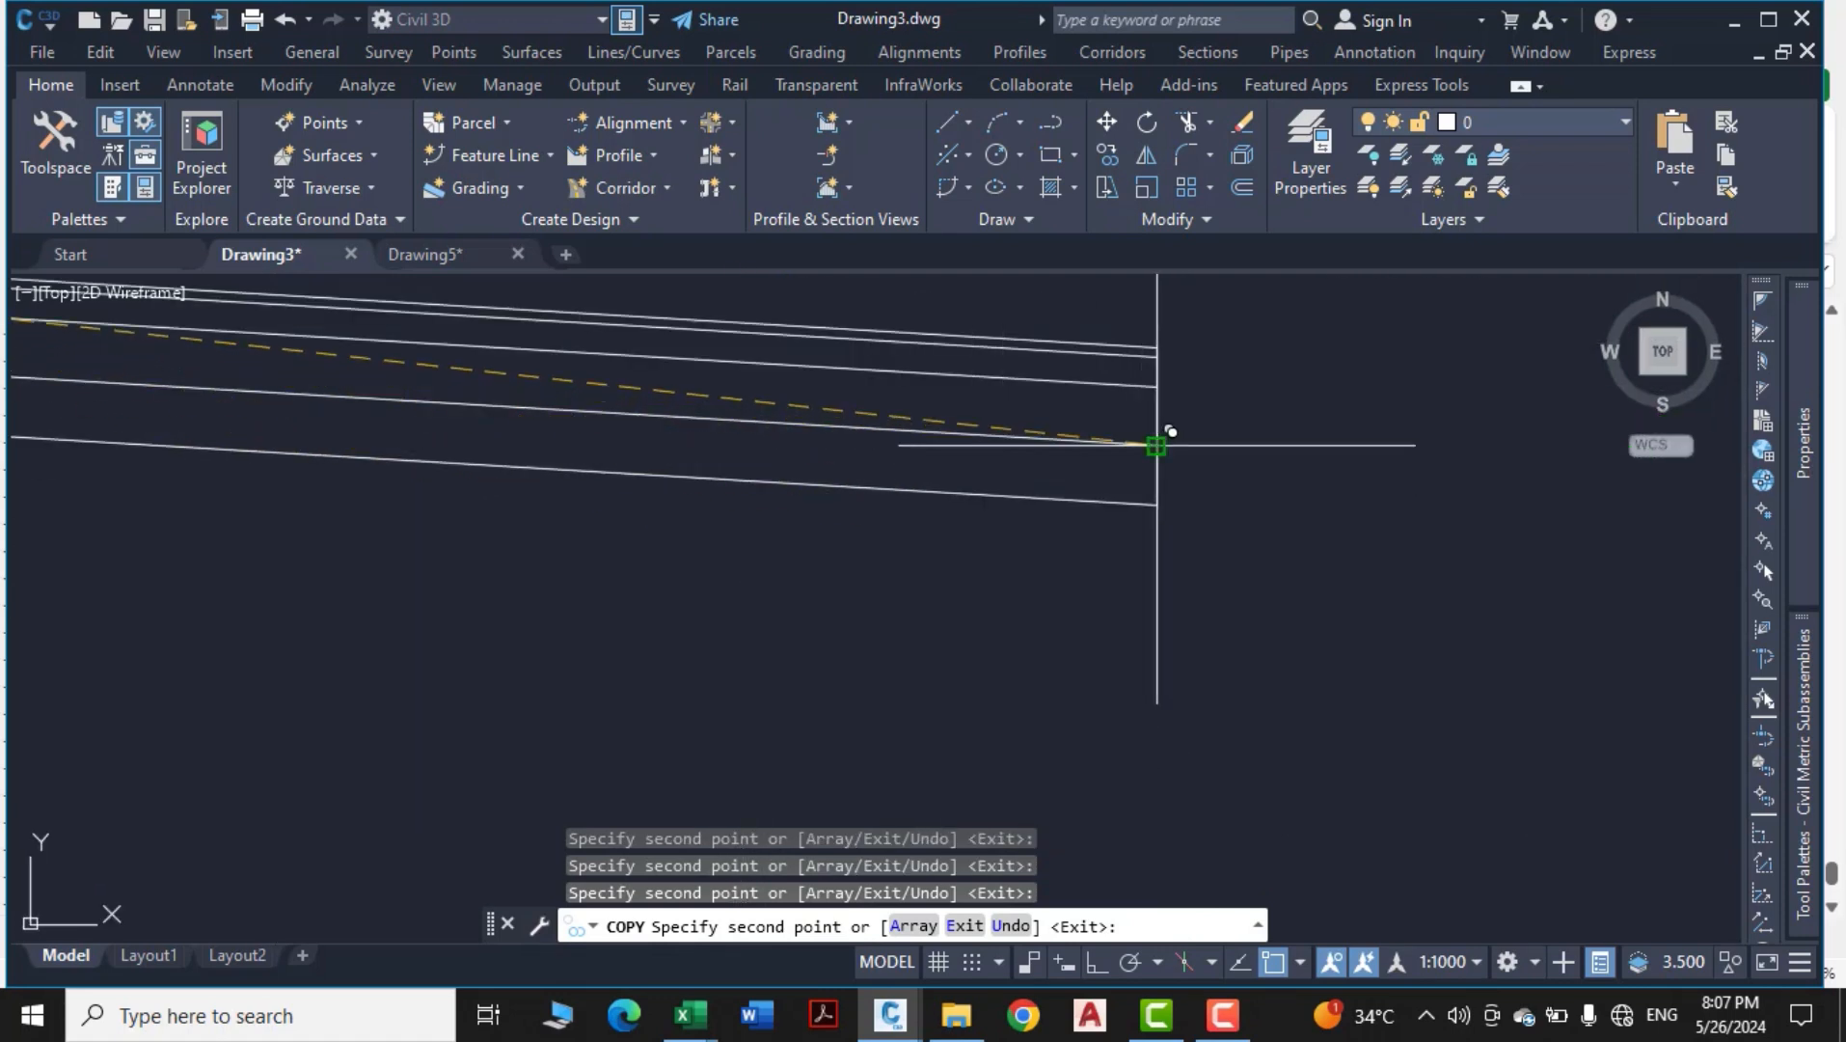
{"action": "scroll", "coordinate": [1155, 374], "scroll_direction": "up", "scroll_amount": 6}
{"action": "middle_click_drag", "start_coordinate": [1153, 355], "coordinate": [1155, 637]}
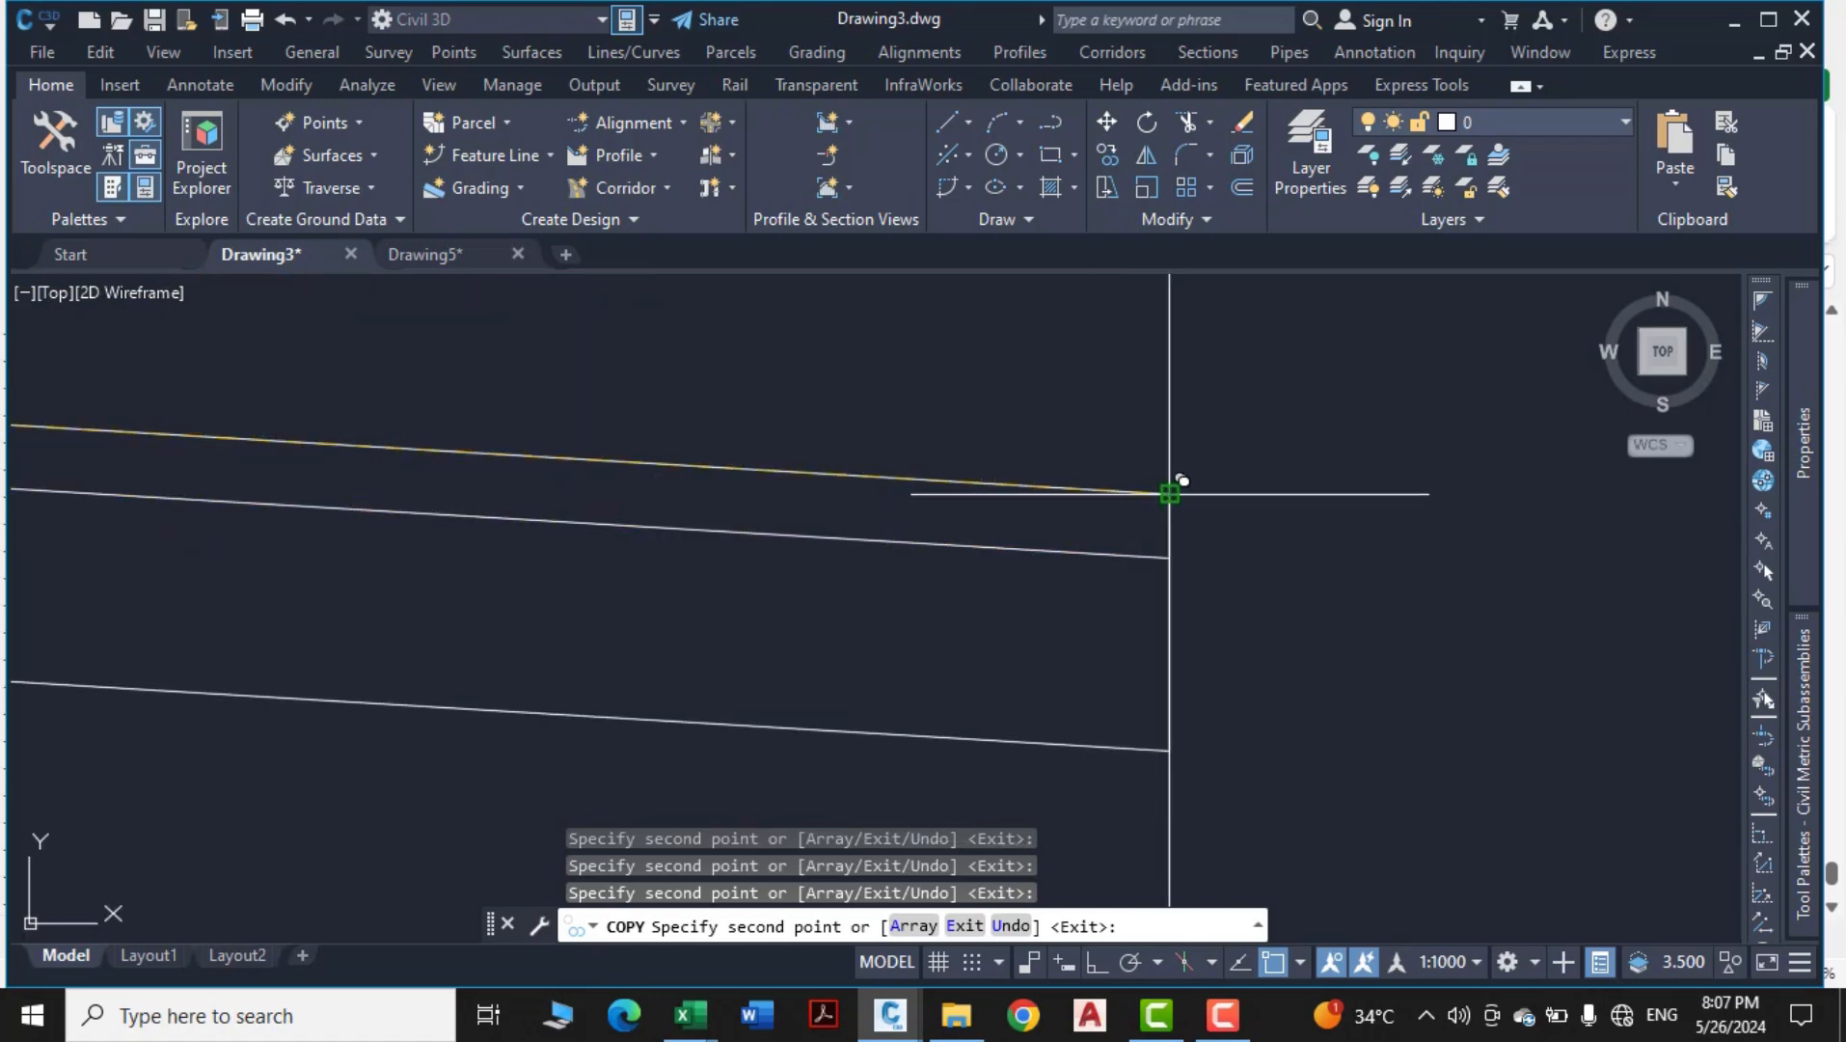
{"action": "scroll", "coordinate": [1169, 493], "scroll_direction": "down", "scroll_amount": 3}
{"action": "key", "text": "Escape"}
Erase the sloped surface and layer lines and their right closing line, keeping the points and the long vertical line
{"action": "scroll", "coordinate": [1205, 470], "scroll_direction": "down", "scroll_amount": 2}
{"action": "left_click", "coordinate": [1105, 441]}
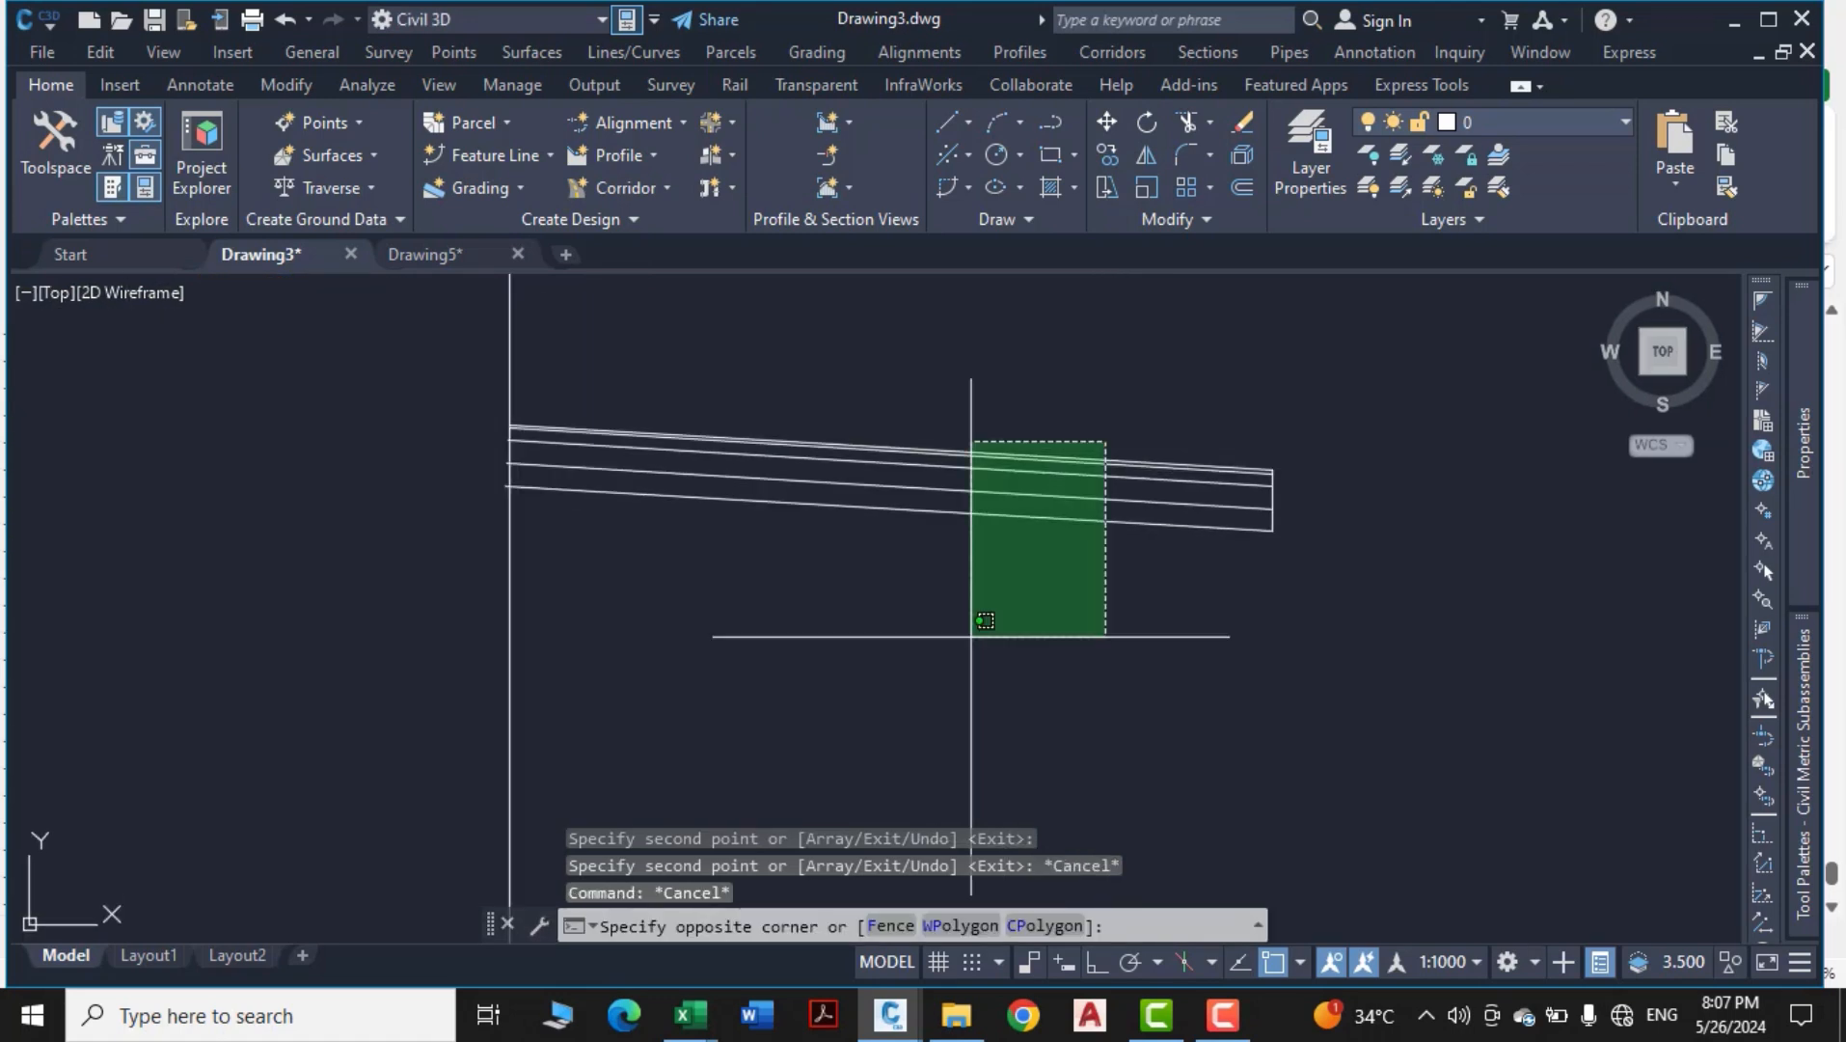
{"action": "left_click", "coordinate": [972, 636]}
{"action": "key", "text": "Delete"}
{"action": "scroll", "coordinate": [983, 675], "scroll_direction": "down", "scroll_amount": 2}
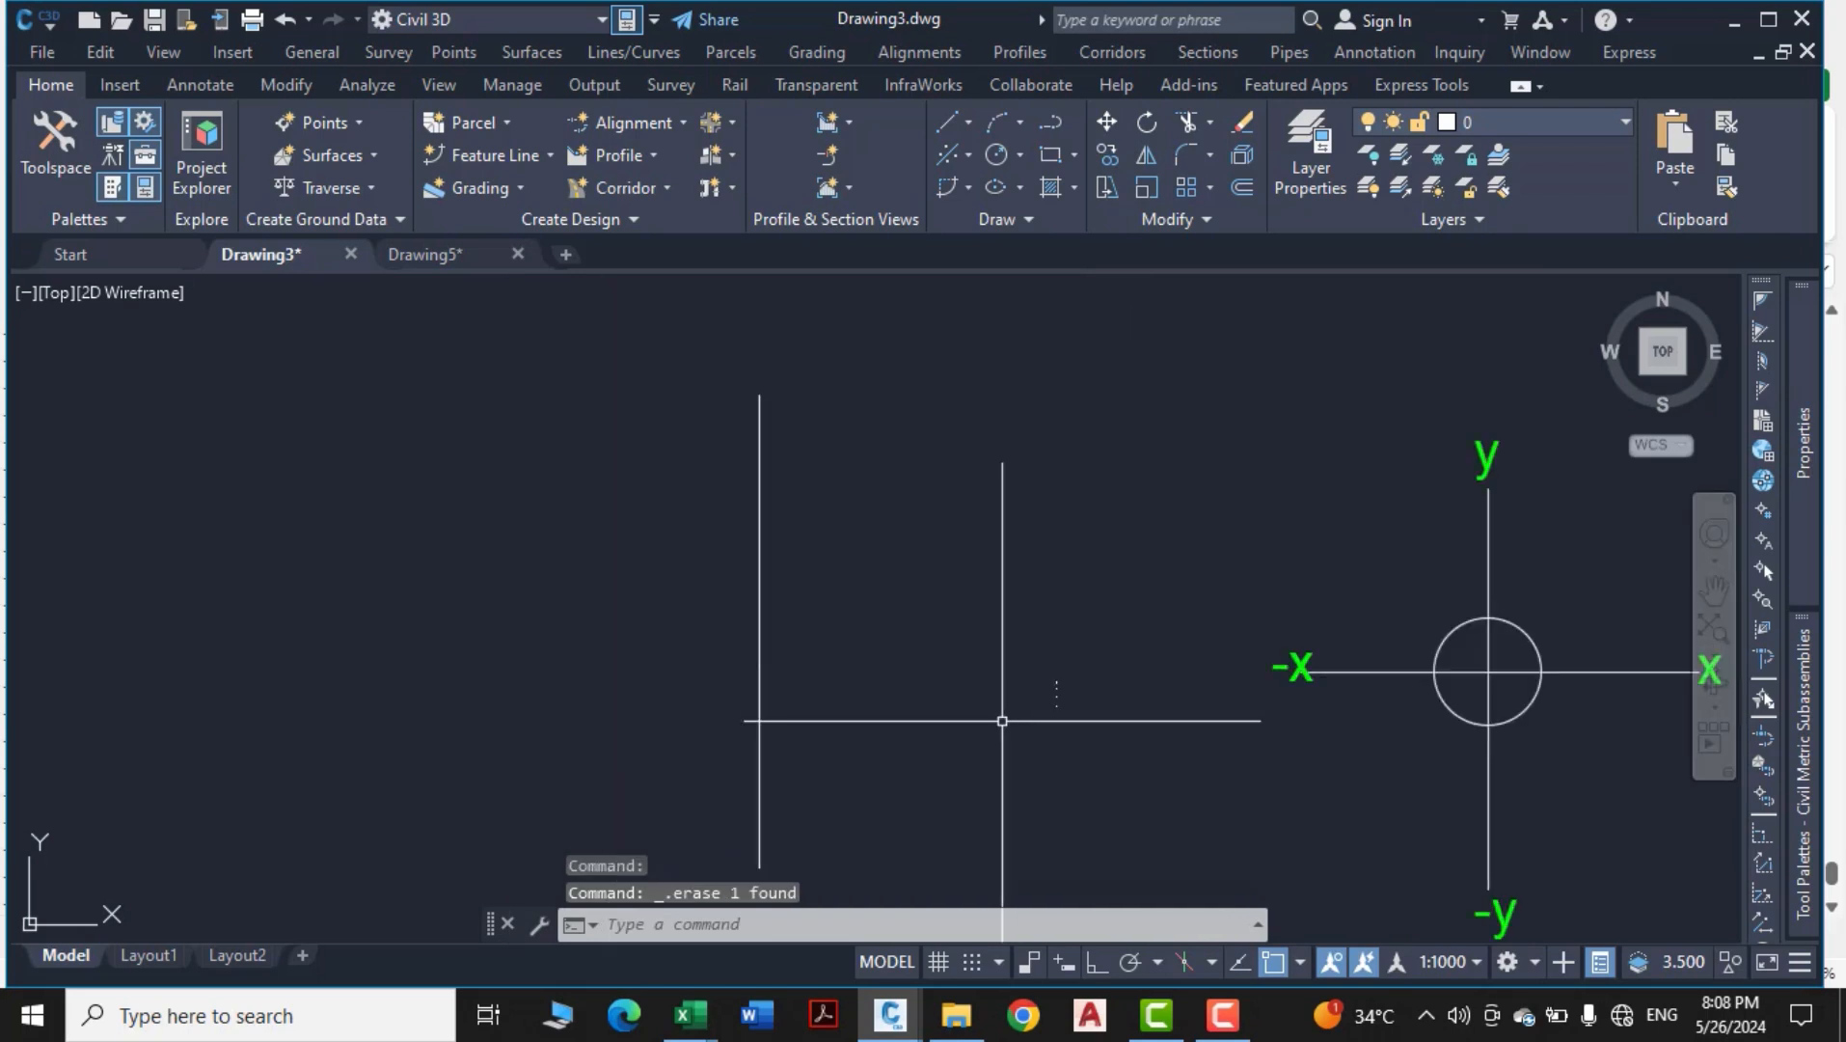
{"action": "left_click", "coordinate": [702, 637]}
{"action": "left_click", "coordinate": [1121, 761]}
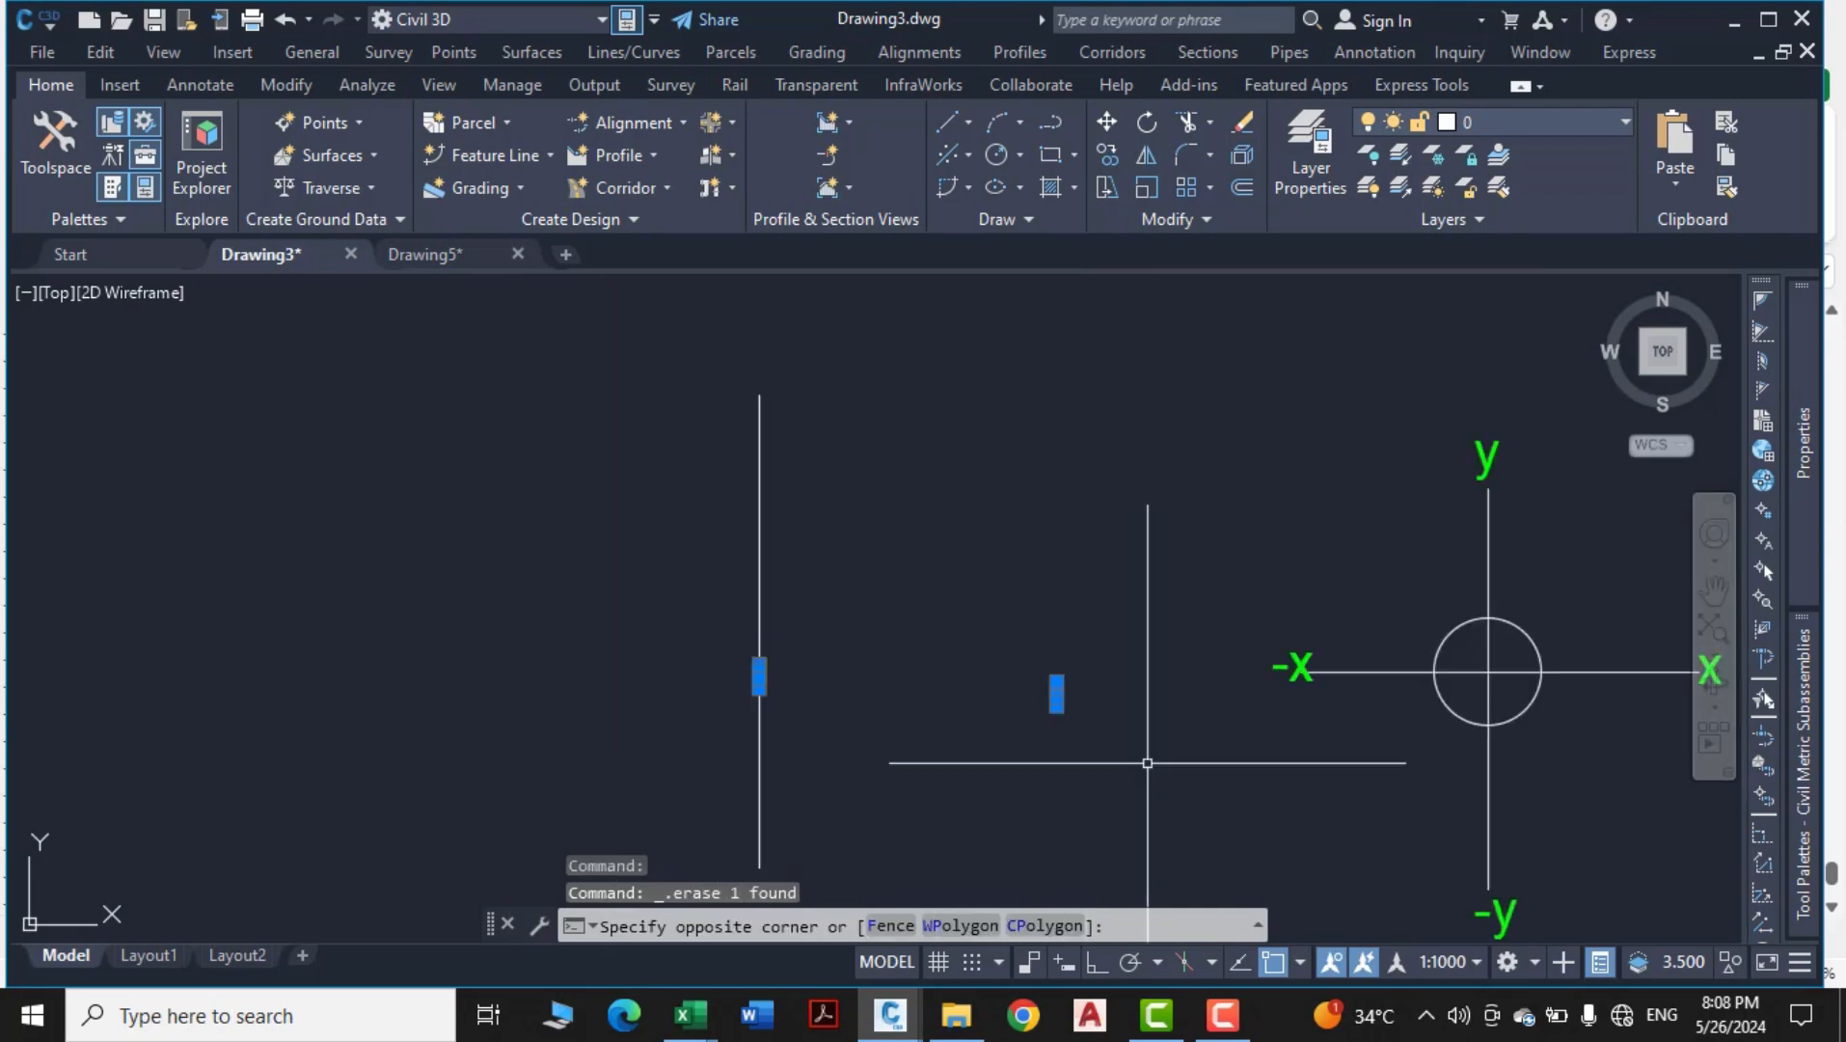
{"action": "key", "text": "Escape"}
{"action": "key", "text": "Escape"}
Set the point display style to a circle with a plus-shaped cross through it
{"action": "type", "text": "pt"}
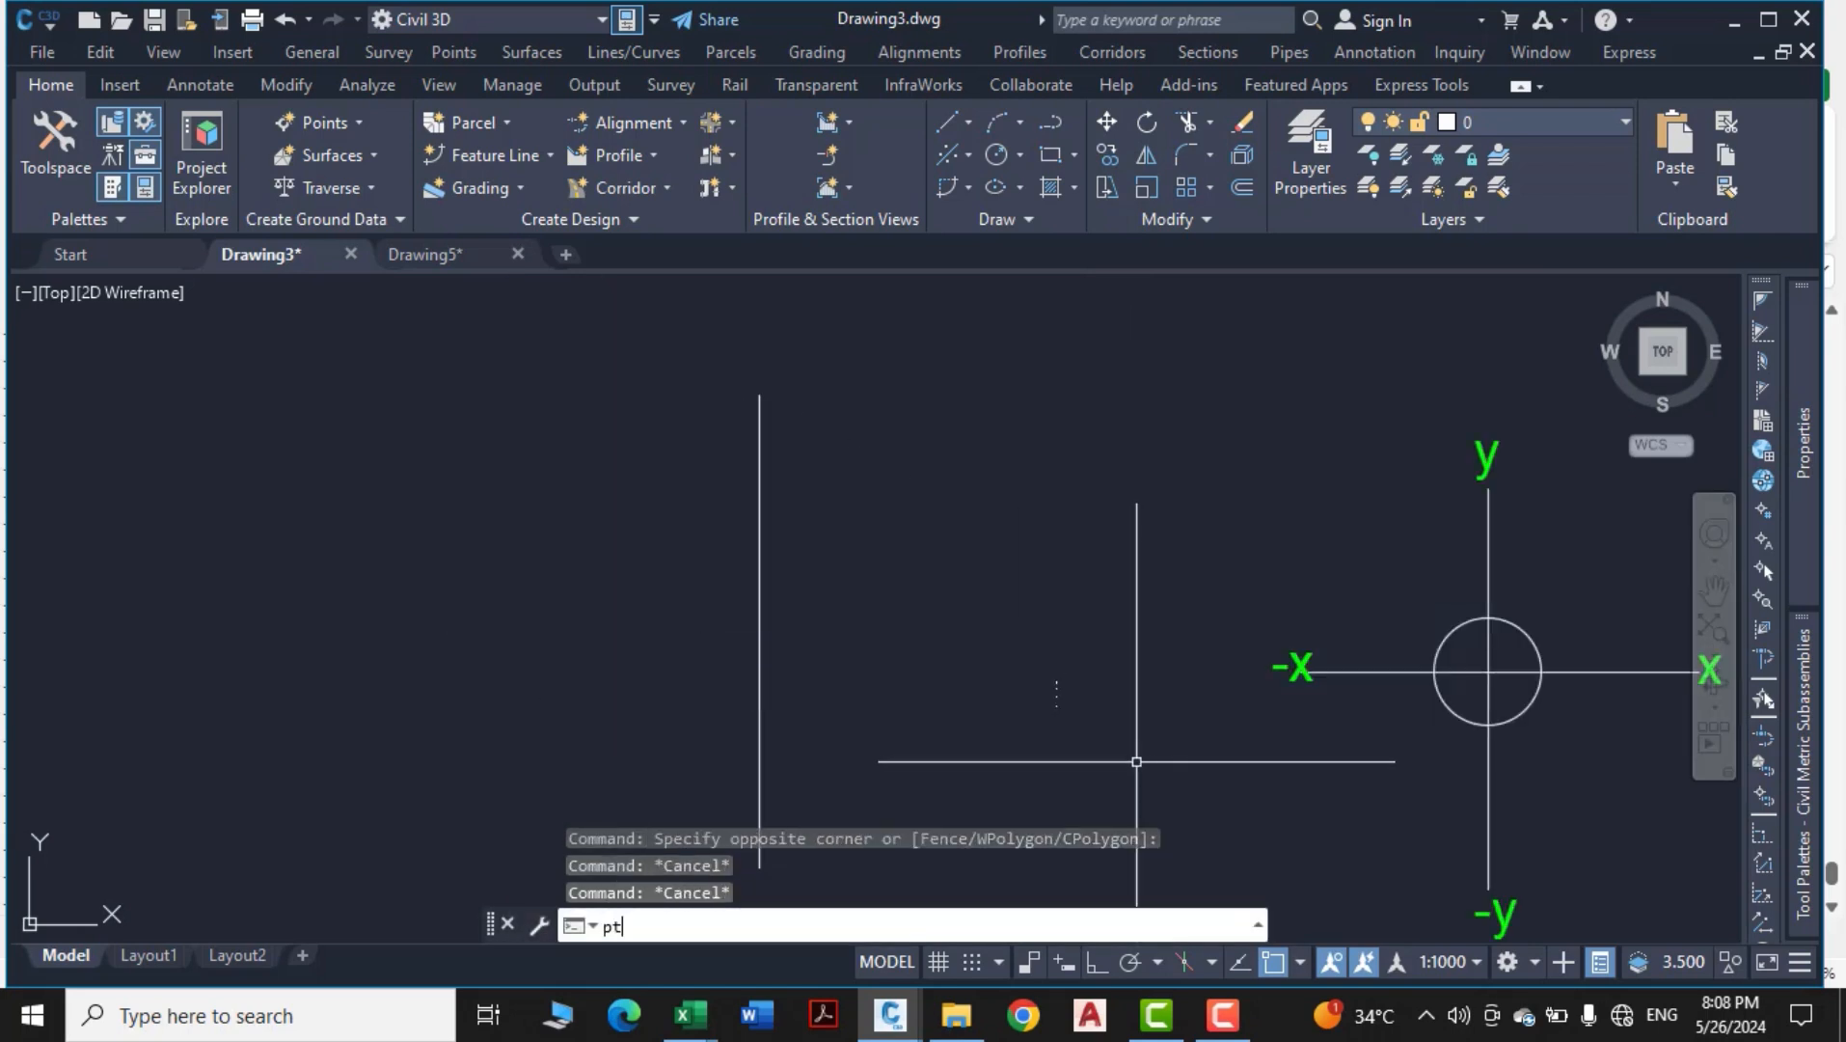
{"action": "key", "text": "Return"}
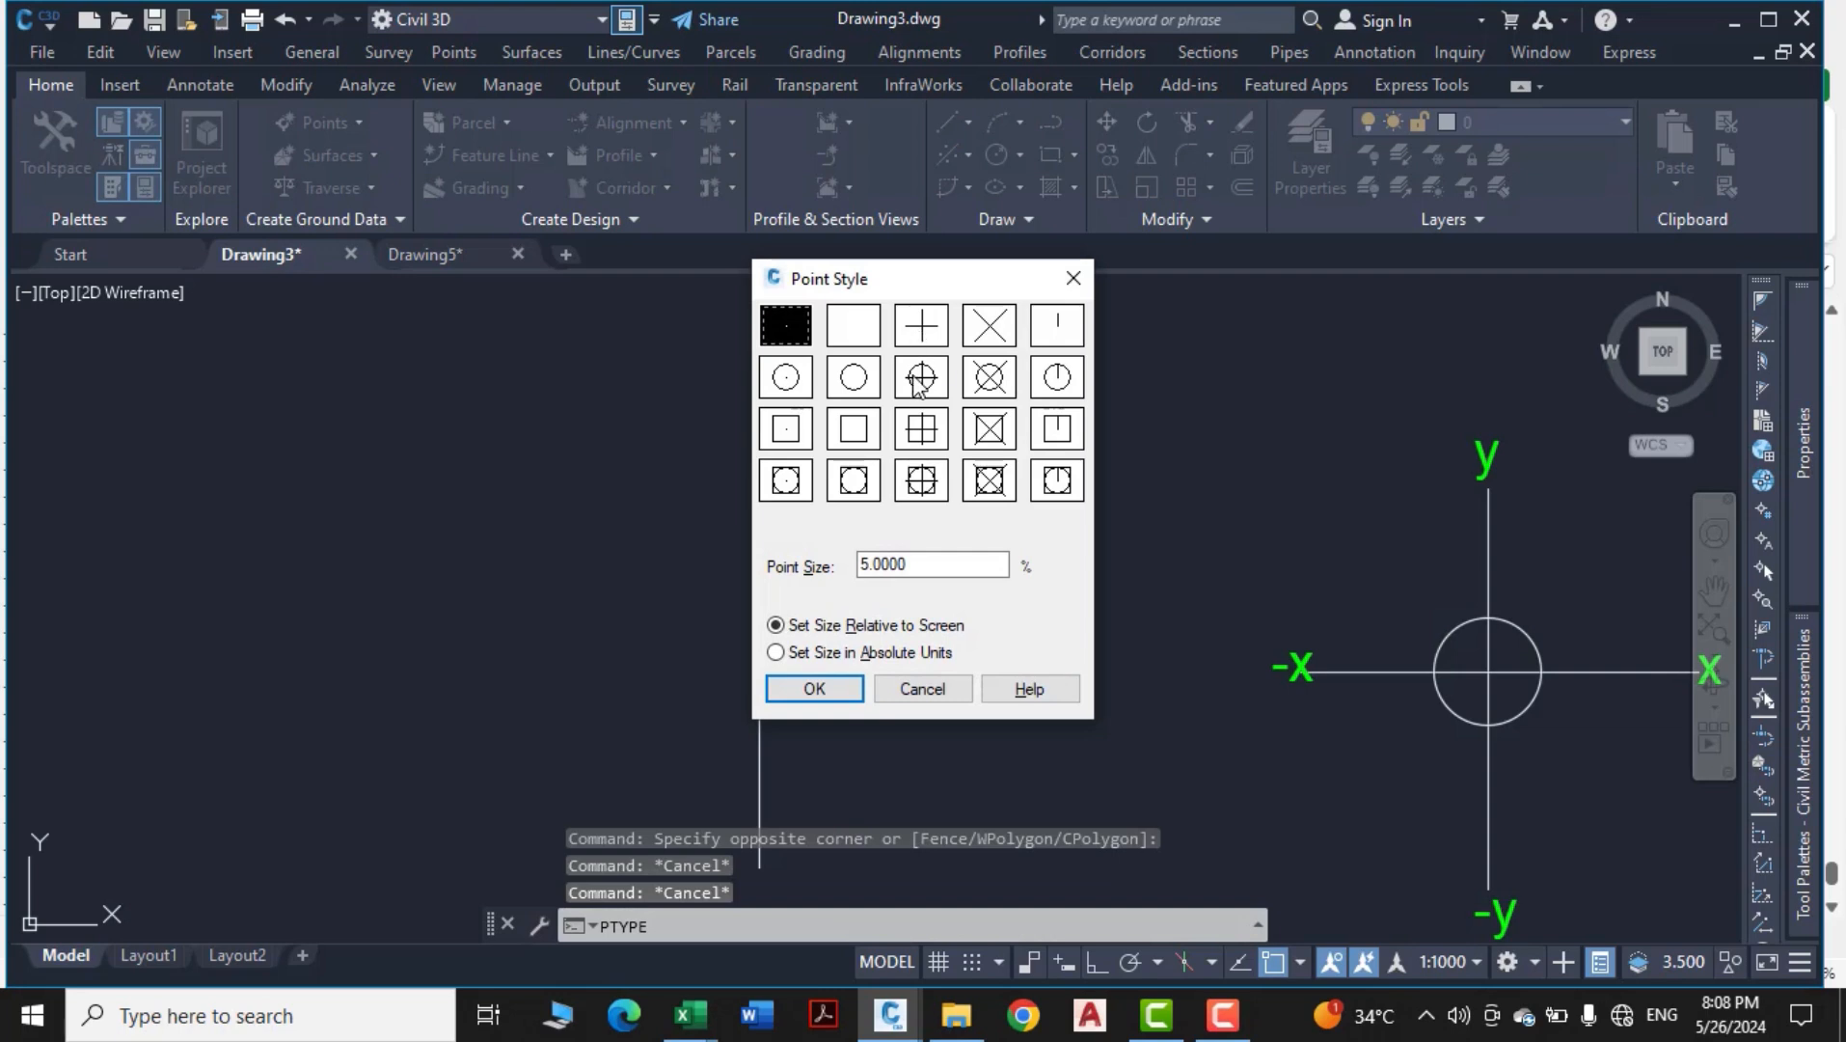
{"action": "left_click", "coordinate": [832, 697]}
{"action": "scroll", "coordinate": [579, 675], "scroll_direction": "down", "scroll_amount": 5}
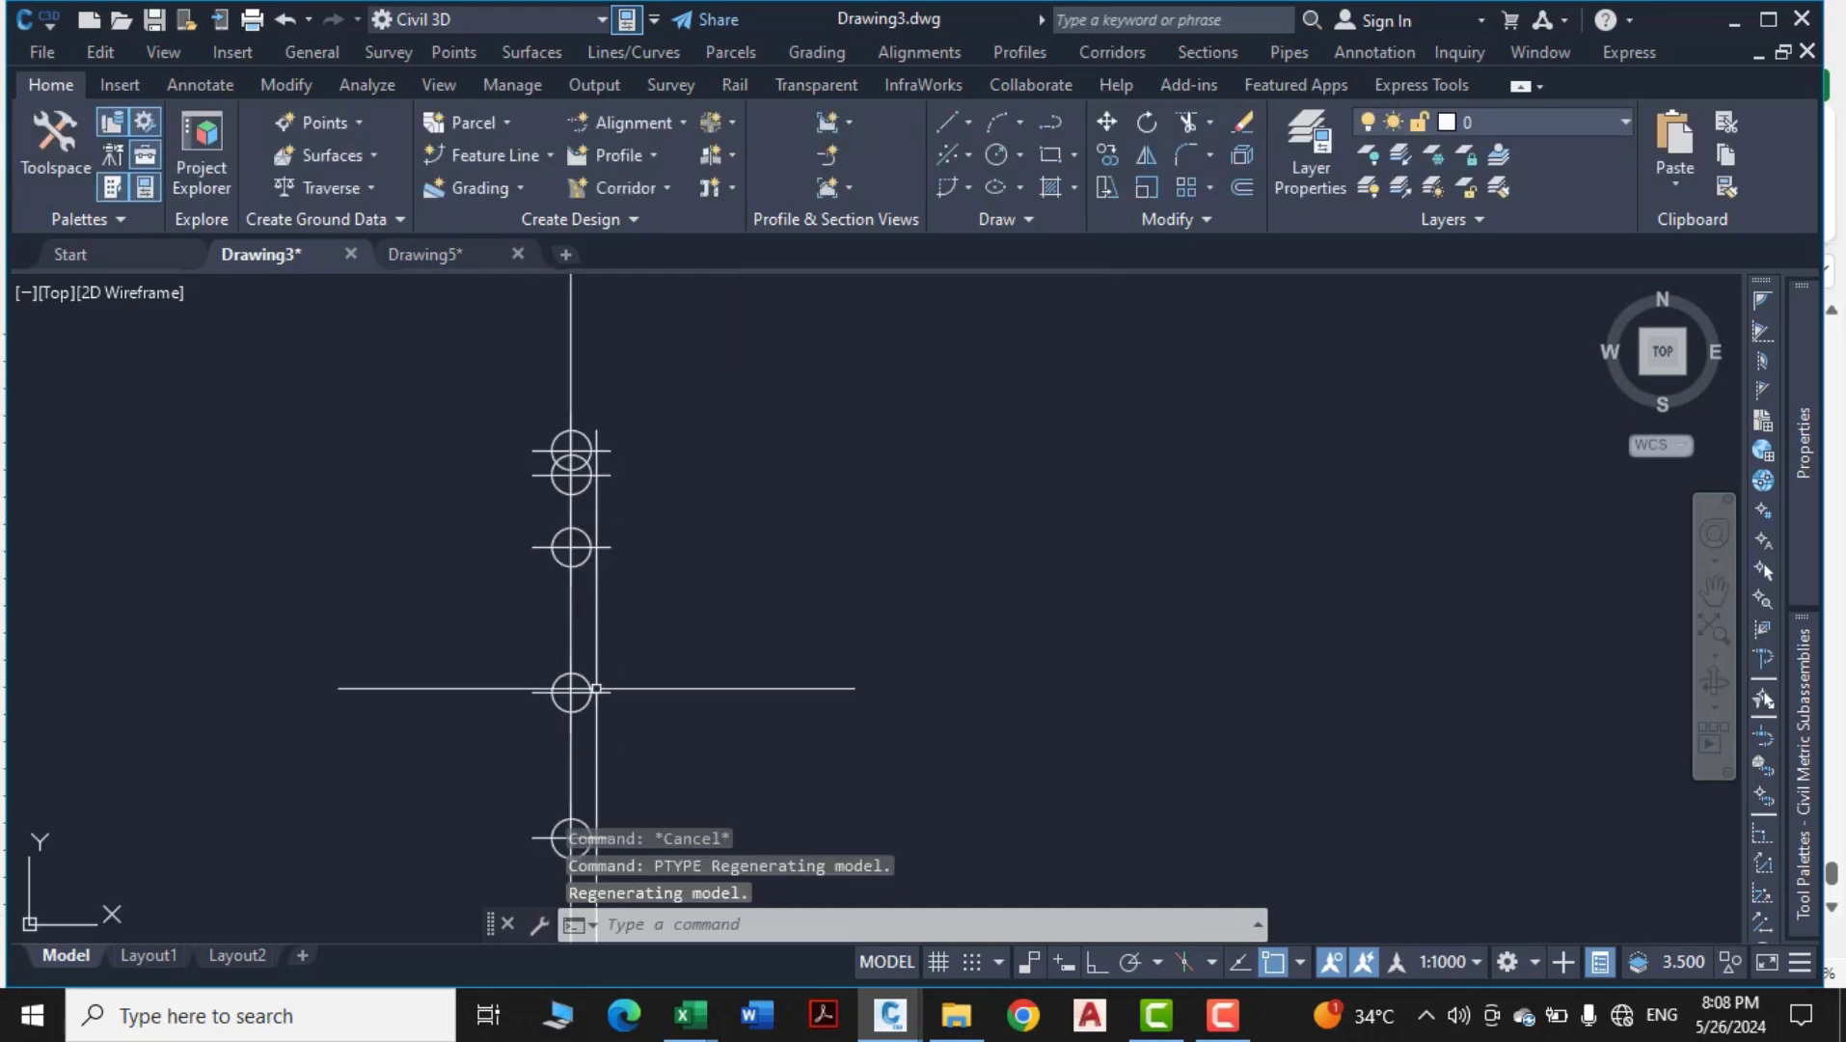
Draw a polyline from the topmost point on the long vertical line to the topmost point of the right-hand group
{"action": "middle_click_drag", "start_coordinate": [620, 673], "coordinate": [511, 665]}
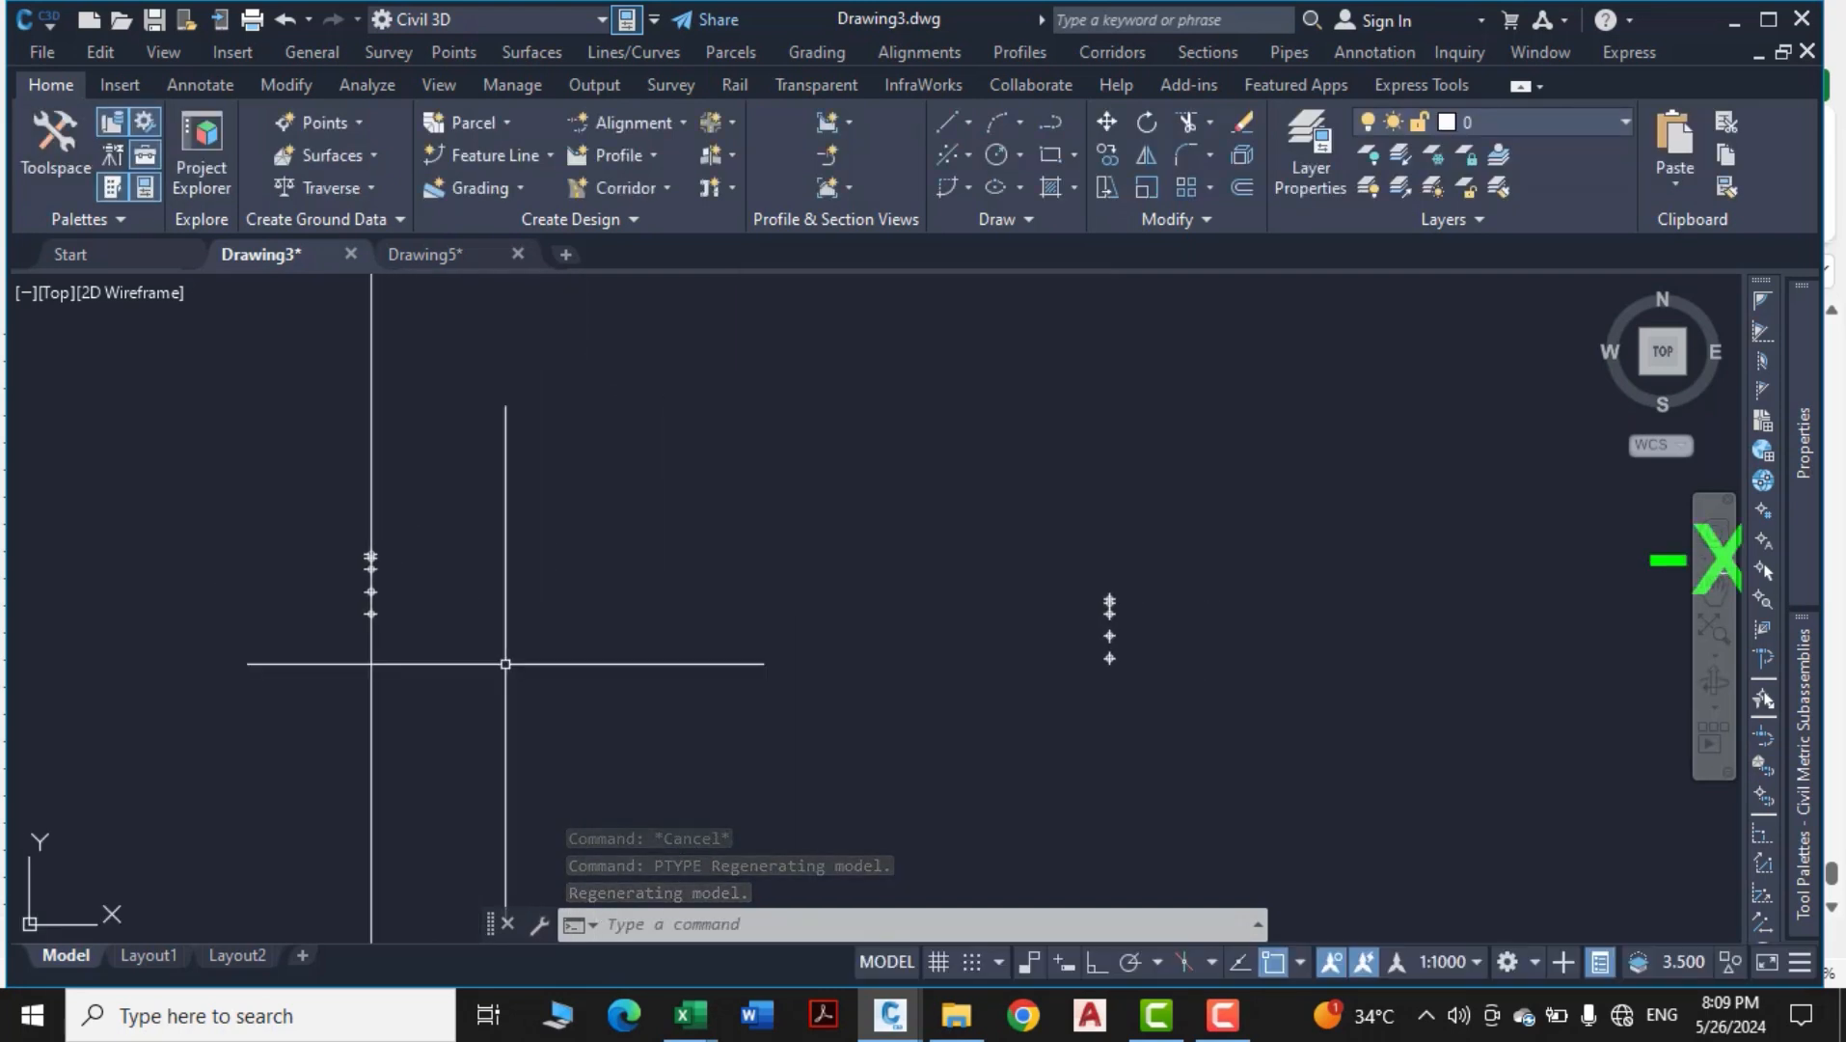
{"action": "scroll", "coordinate": [349, 549], "scroll_direction": "up", "scroll_amount": 8}
{"action": "scroll", "coordinate": [491, 605], "scroll_direction": "up", "scroll_amount": 4}
{"action": "middle_click_drag", "start_coordinate": [492, 555], "coordinate": [421, 576]}
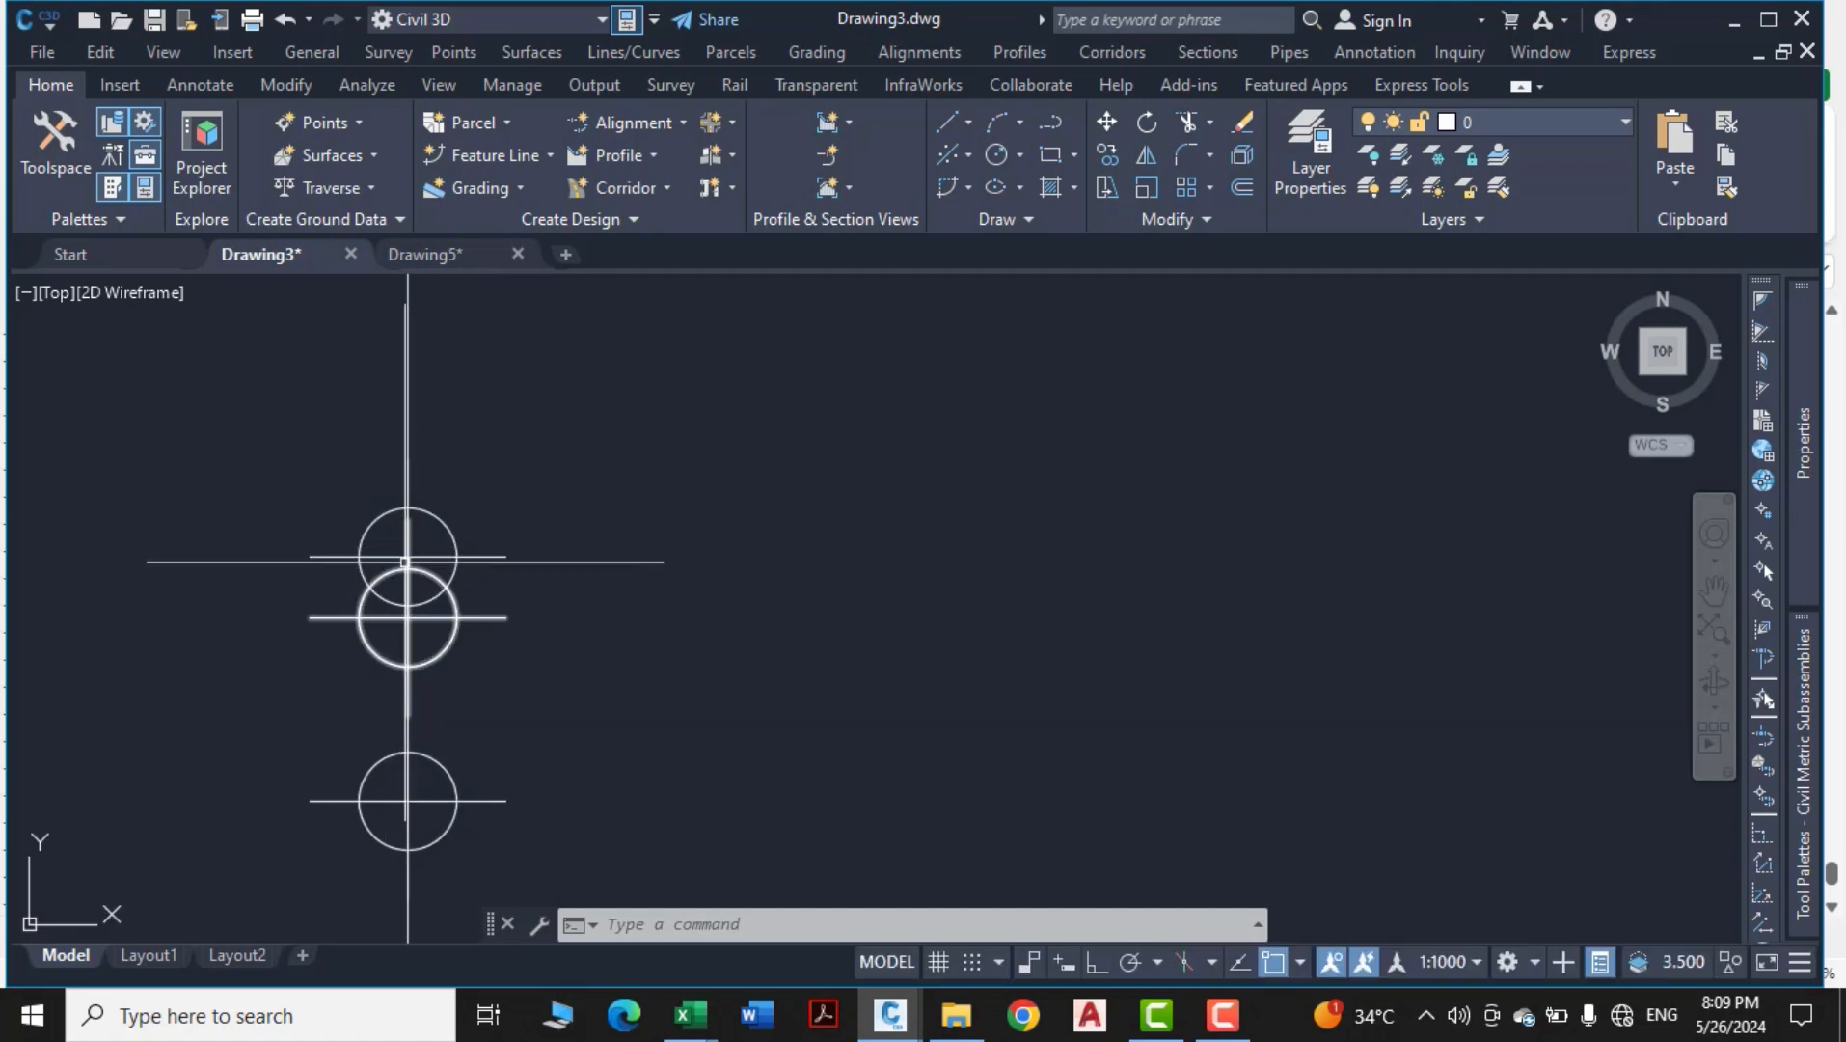
{"action": "type", "text": "pl"}
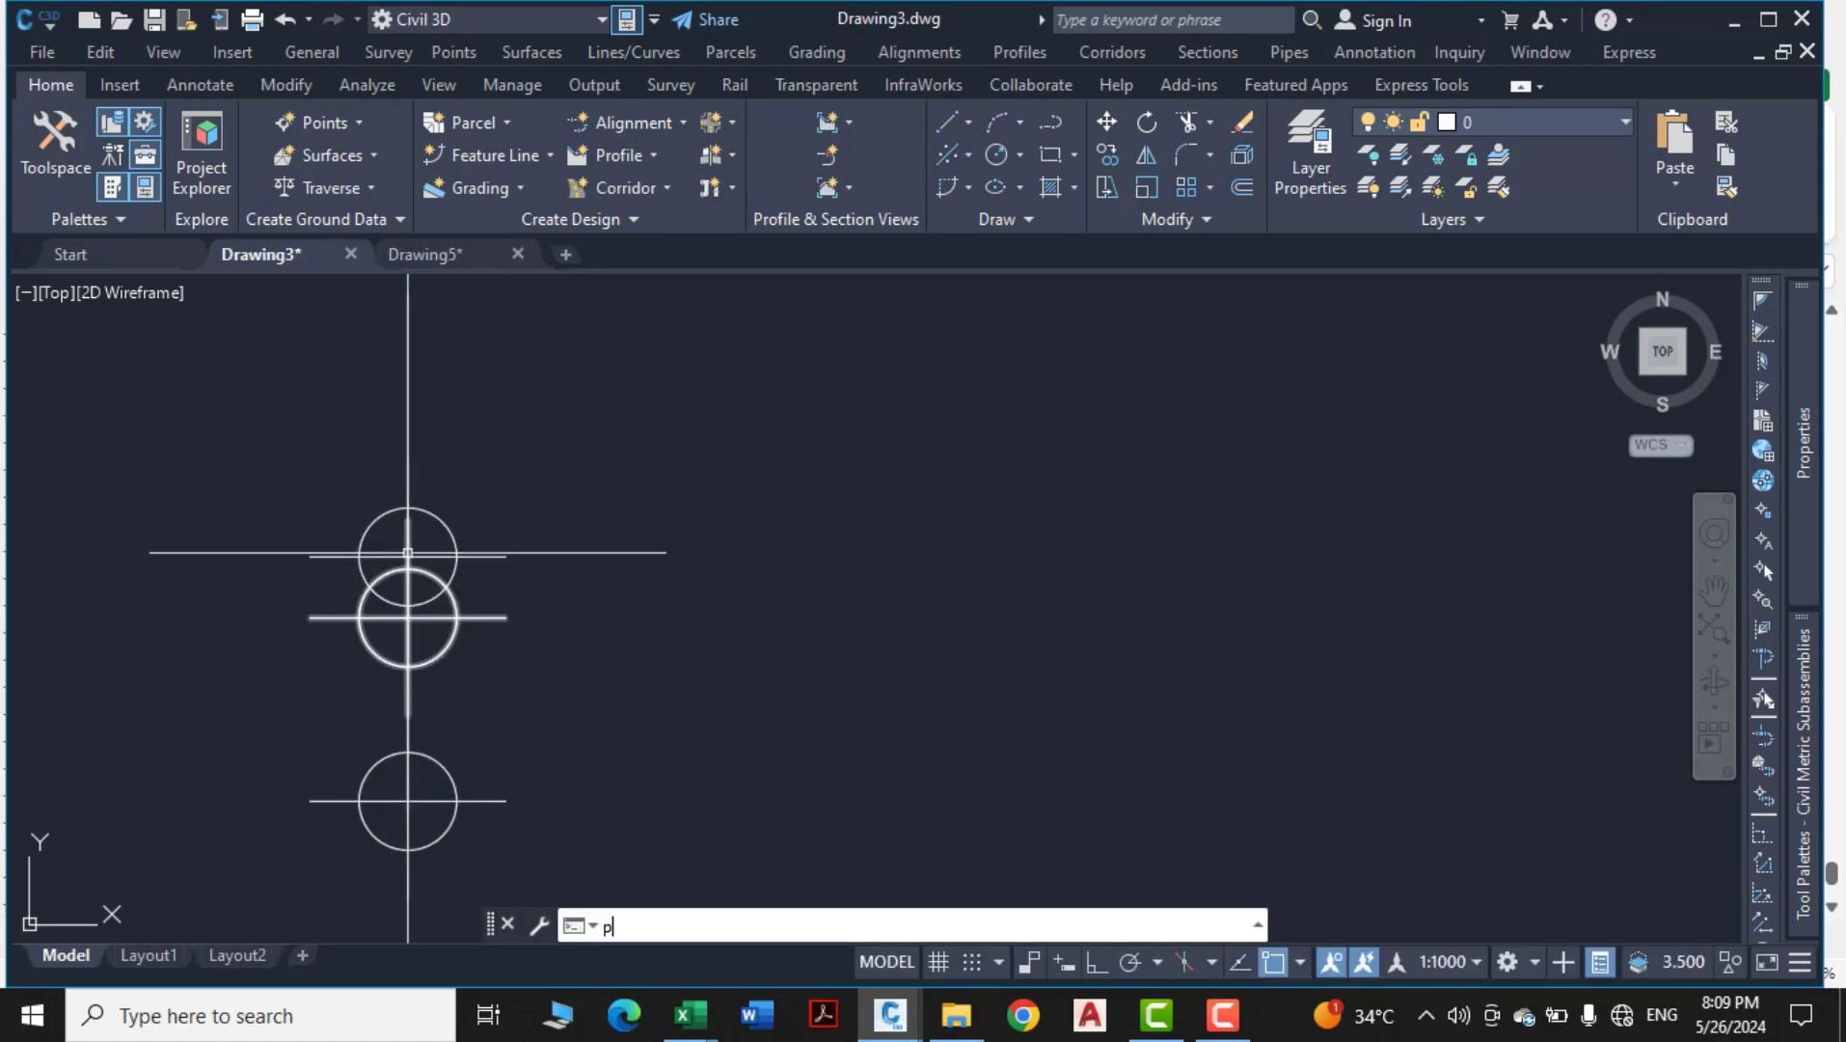
{"action": "key", "text": "Return"}
{"action": "left_click", "coordinate": [406, 557]}
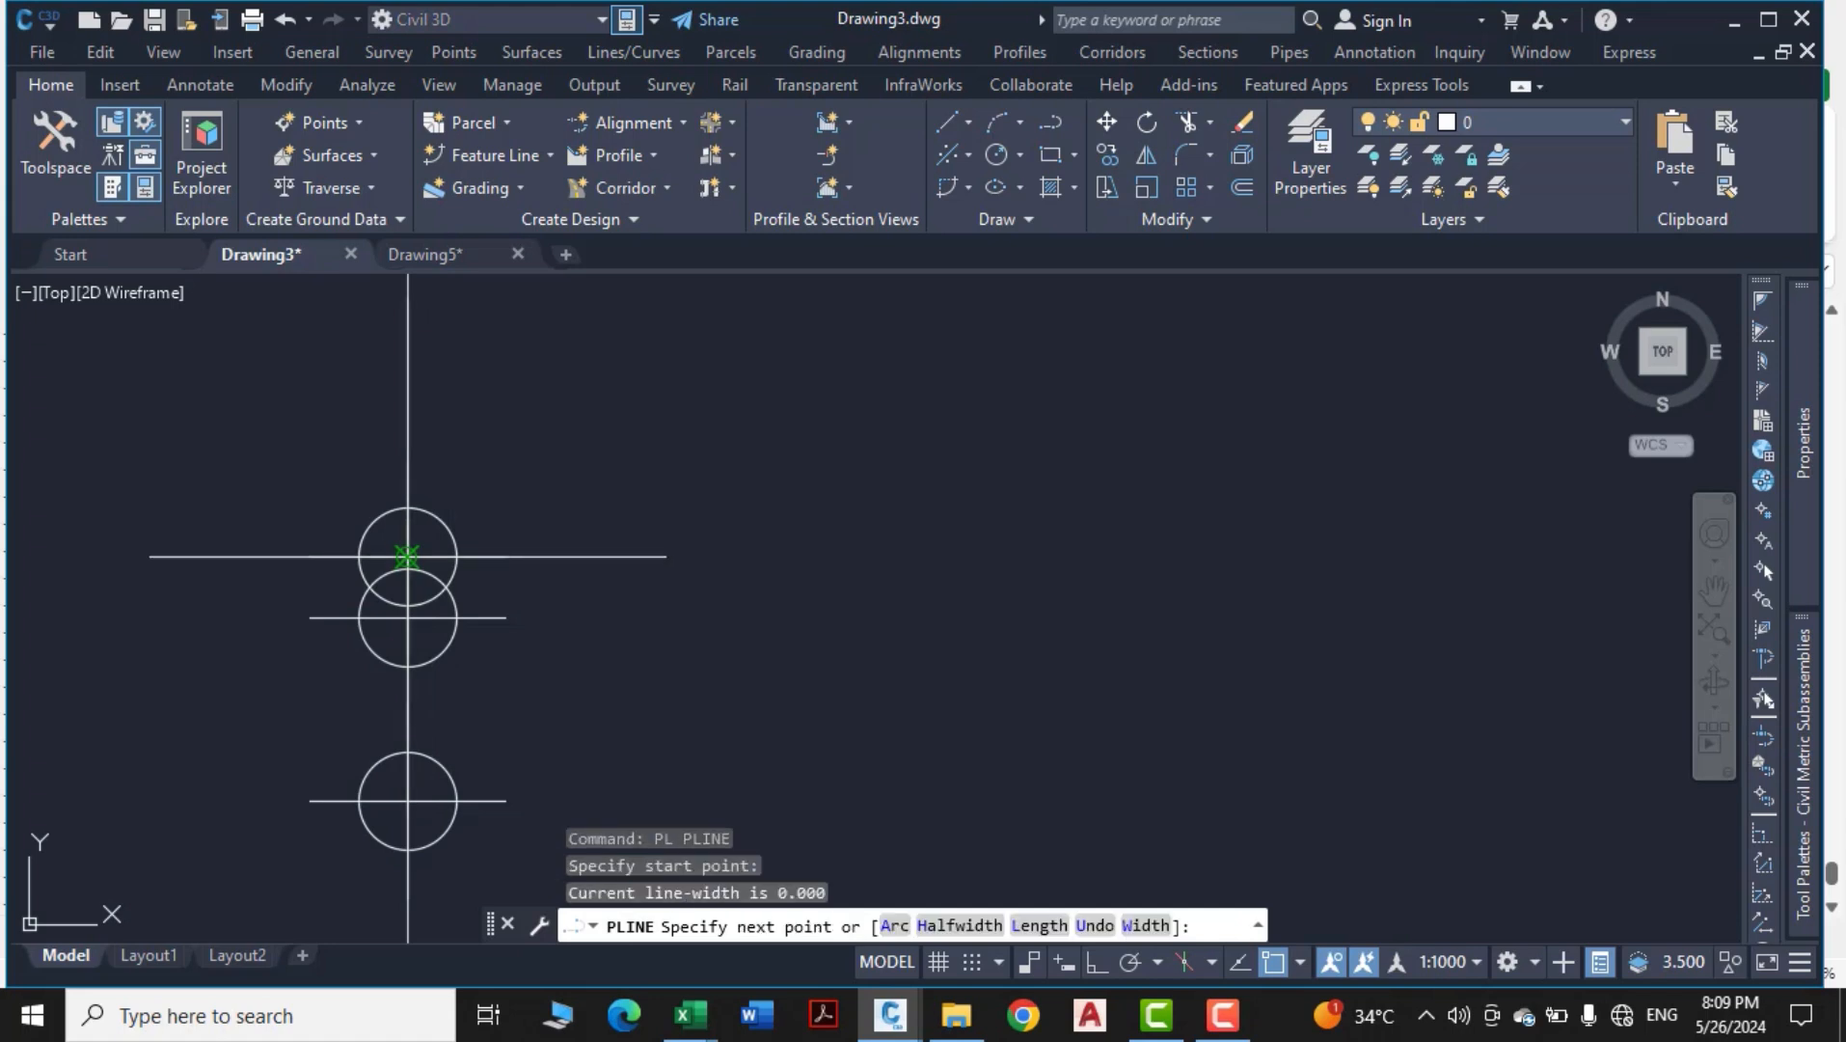
{"action": "scroll", "coordinate": [589, 733], "scroll_direction": "down", "scroll_amount": 2}
{"action": "middle_click_drag", "start_coordinate": [1034, 651], "coordinate": [179, 549]}
{"action": "scroll", "coordinate": [377, 598], "scroll_direction": "down", "scroll_amount": 5}
{"action": "middle_click_drag", "start_coordinate": [907, 614], "coordinate": [675, 586]}
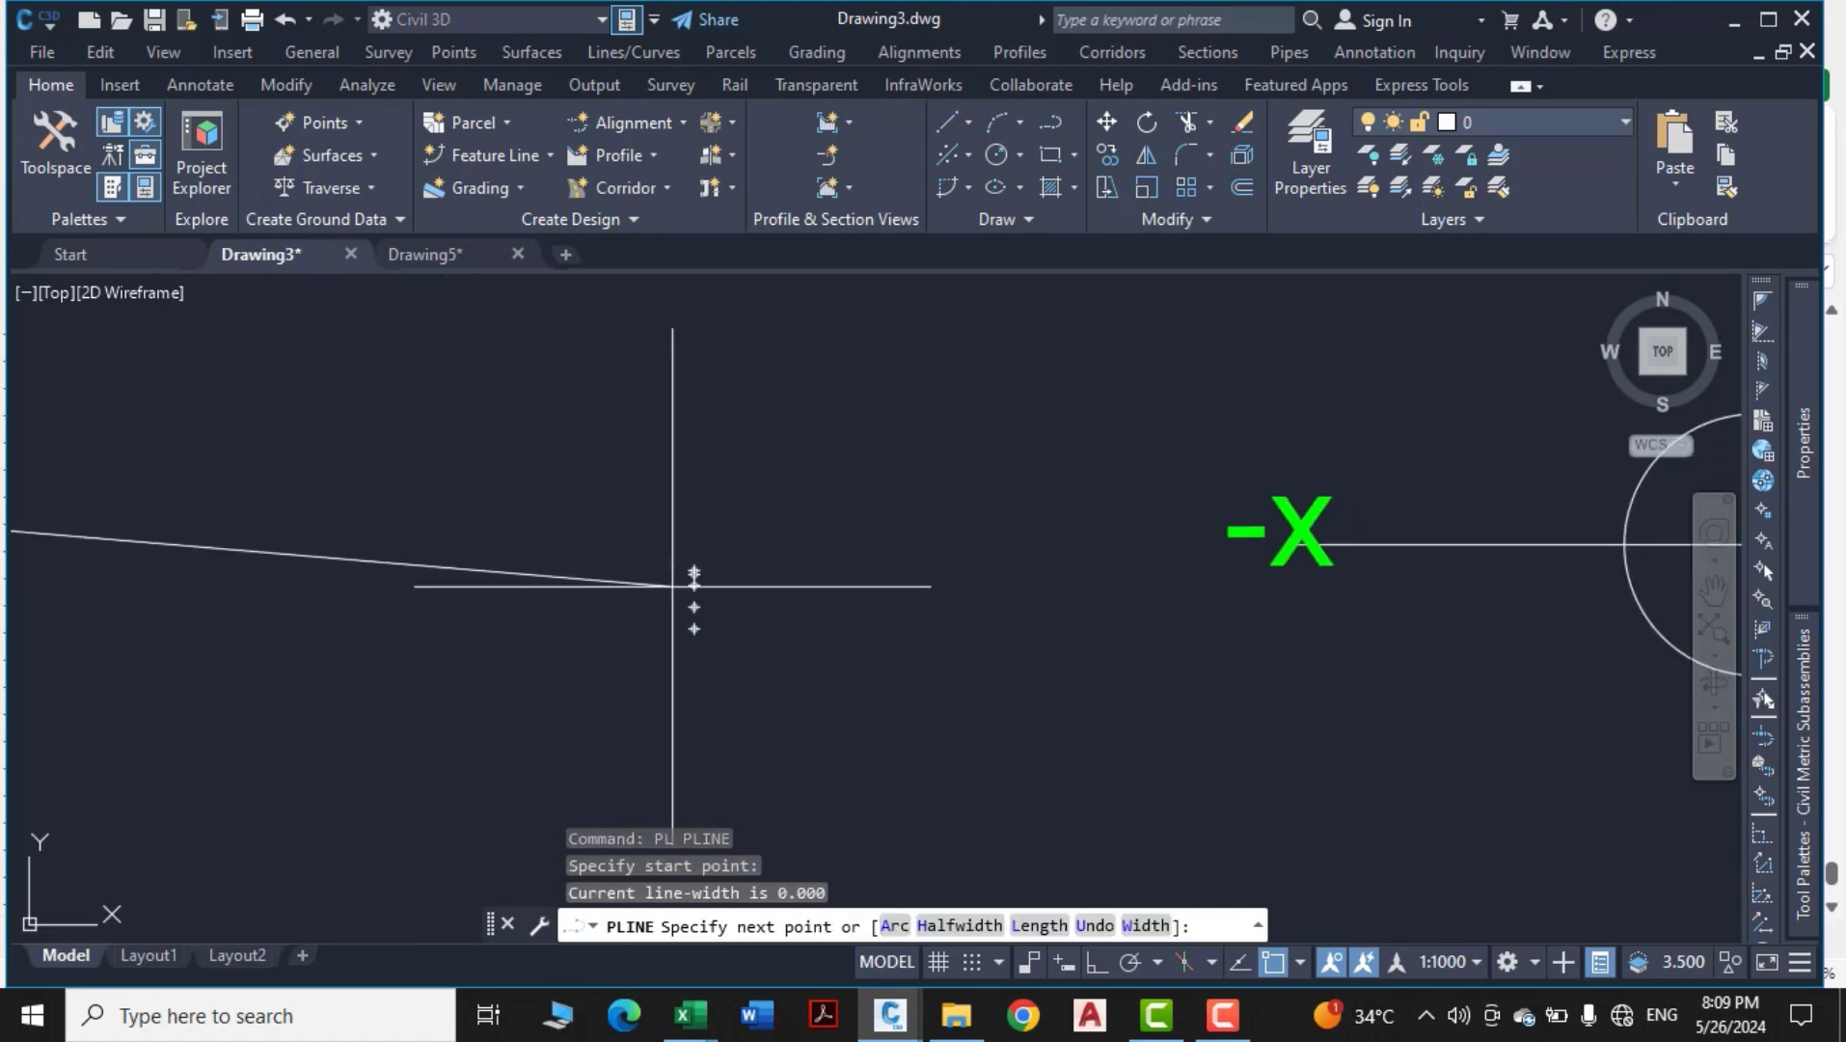
{"action": "scroll", "coordinate": [673, 586], "scroll_direction": "up", "scroll_amount": 12}
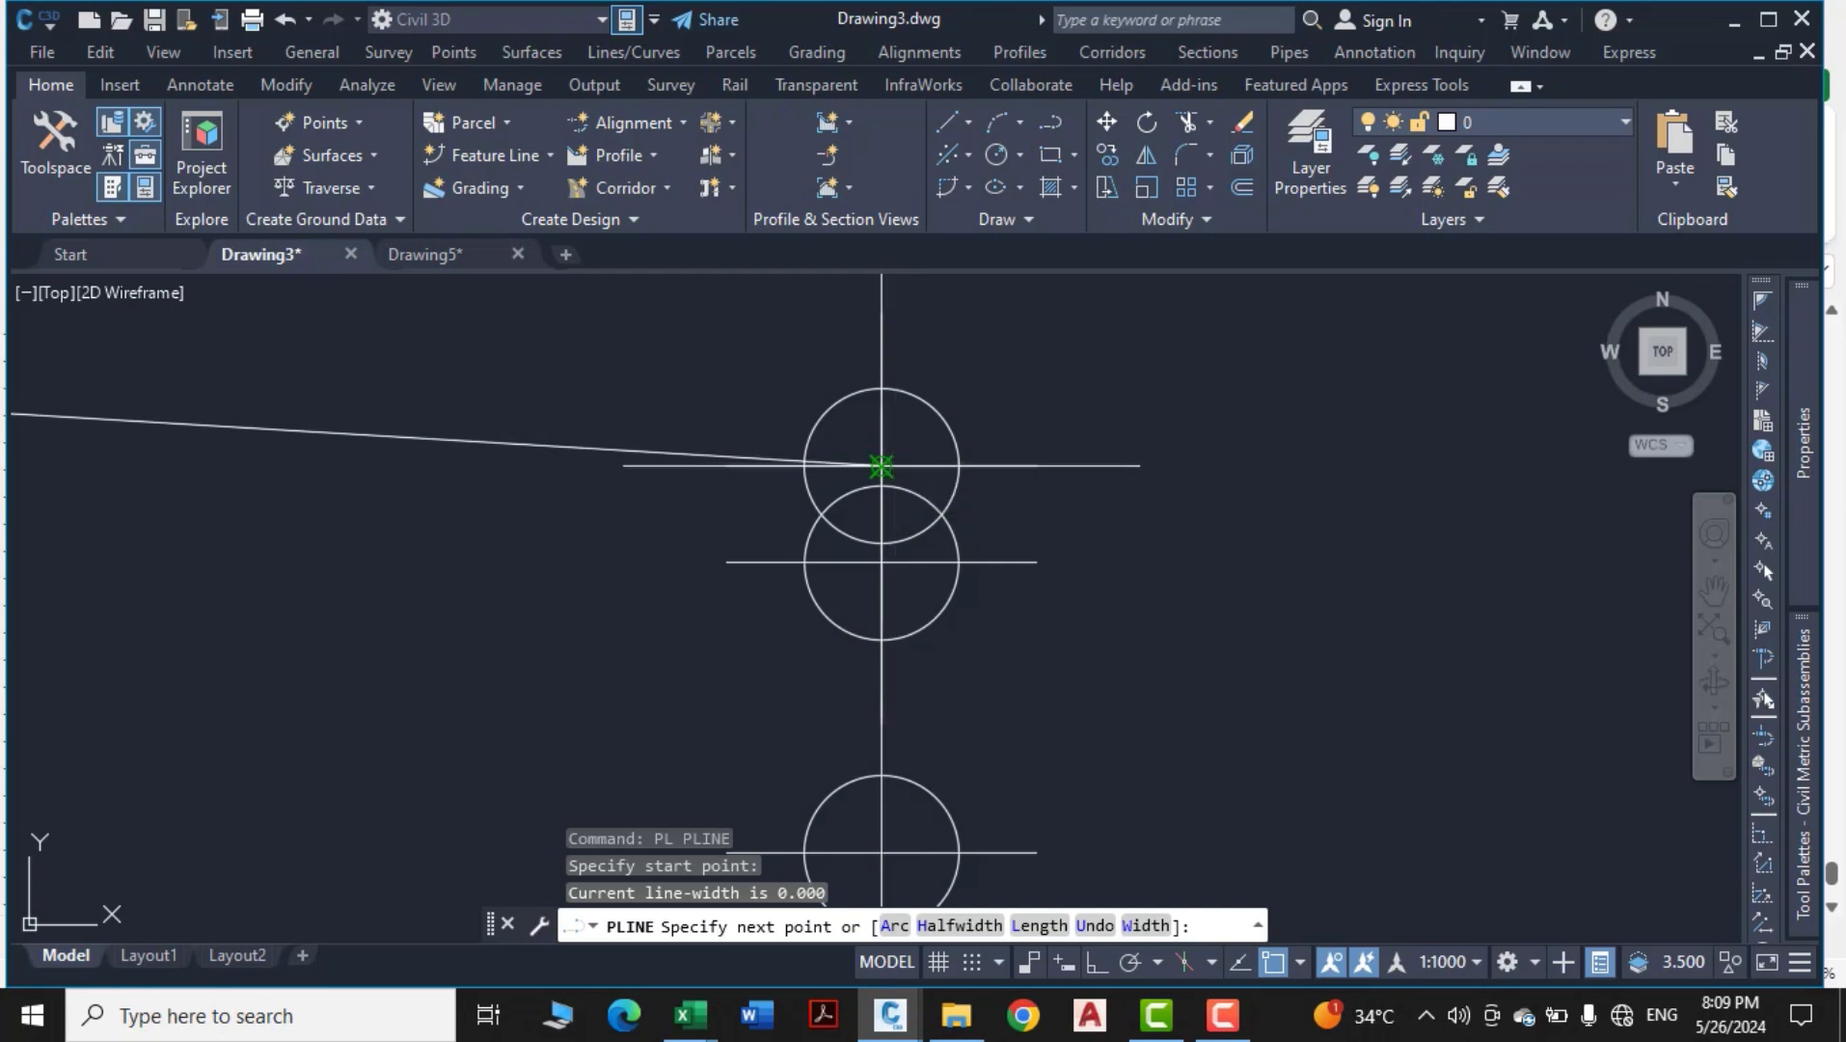
{"action": "left_click", "coordinate": [880, 466]}
{"action": "scroll", "coordinate": [385, 858], "scroll_direction": "down", "scroll_amount": 2}
{"action": "middle_click_drag", "start_coordinate": [651, 636], "coordinate": [805, 647]}
{"action": "scroll", "coordinate": [1061, 626], "scroll_direction": "down", "scroll_amount": 3}
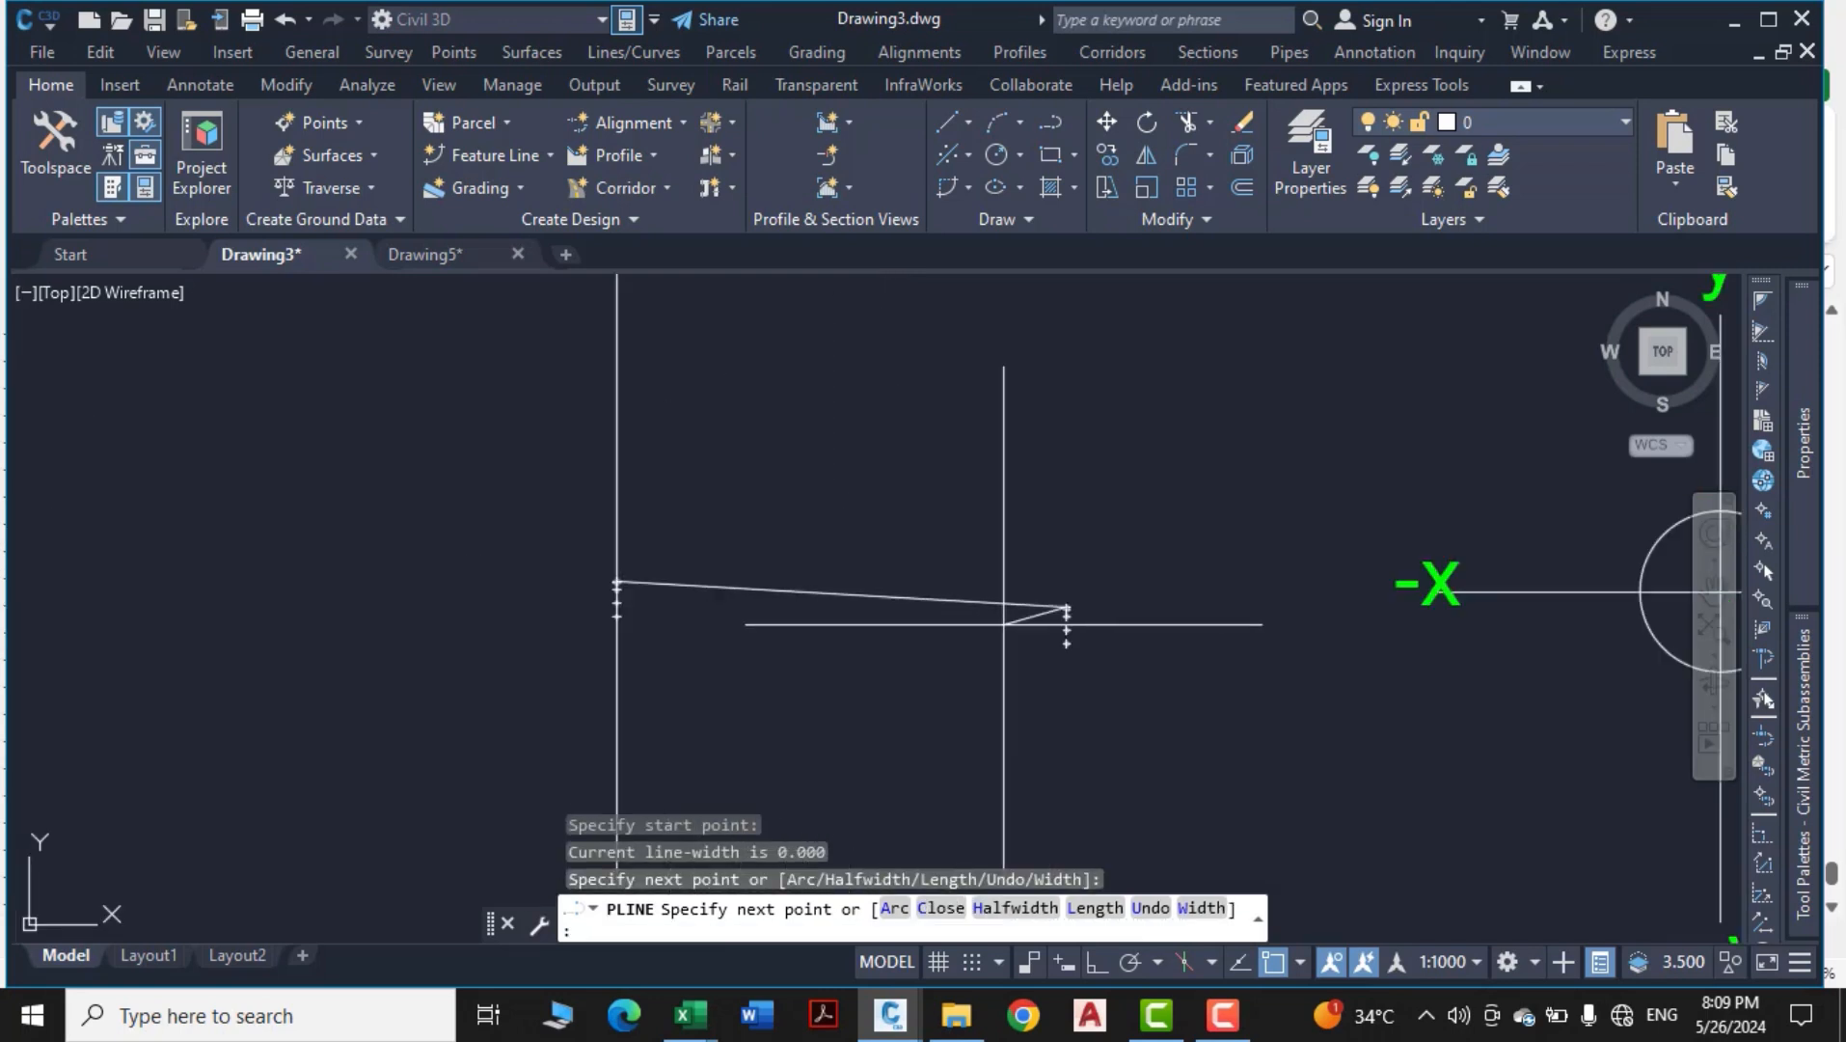
{"action": "key", "text": "Escape"}
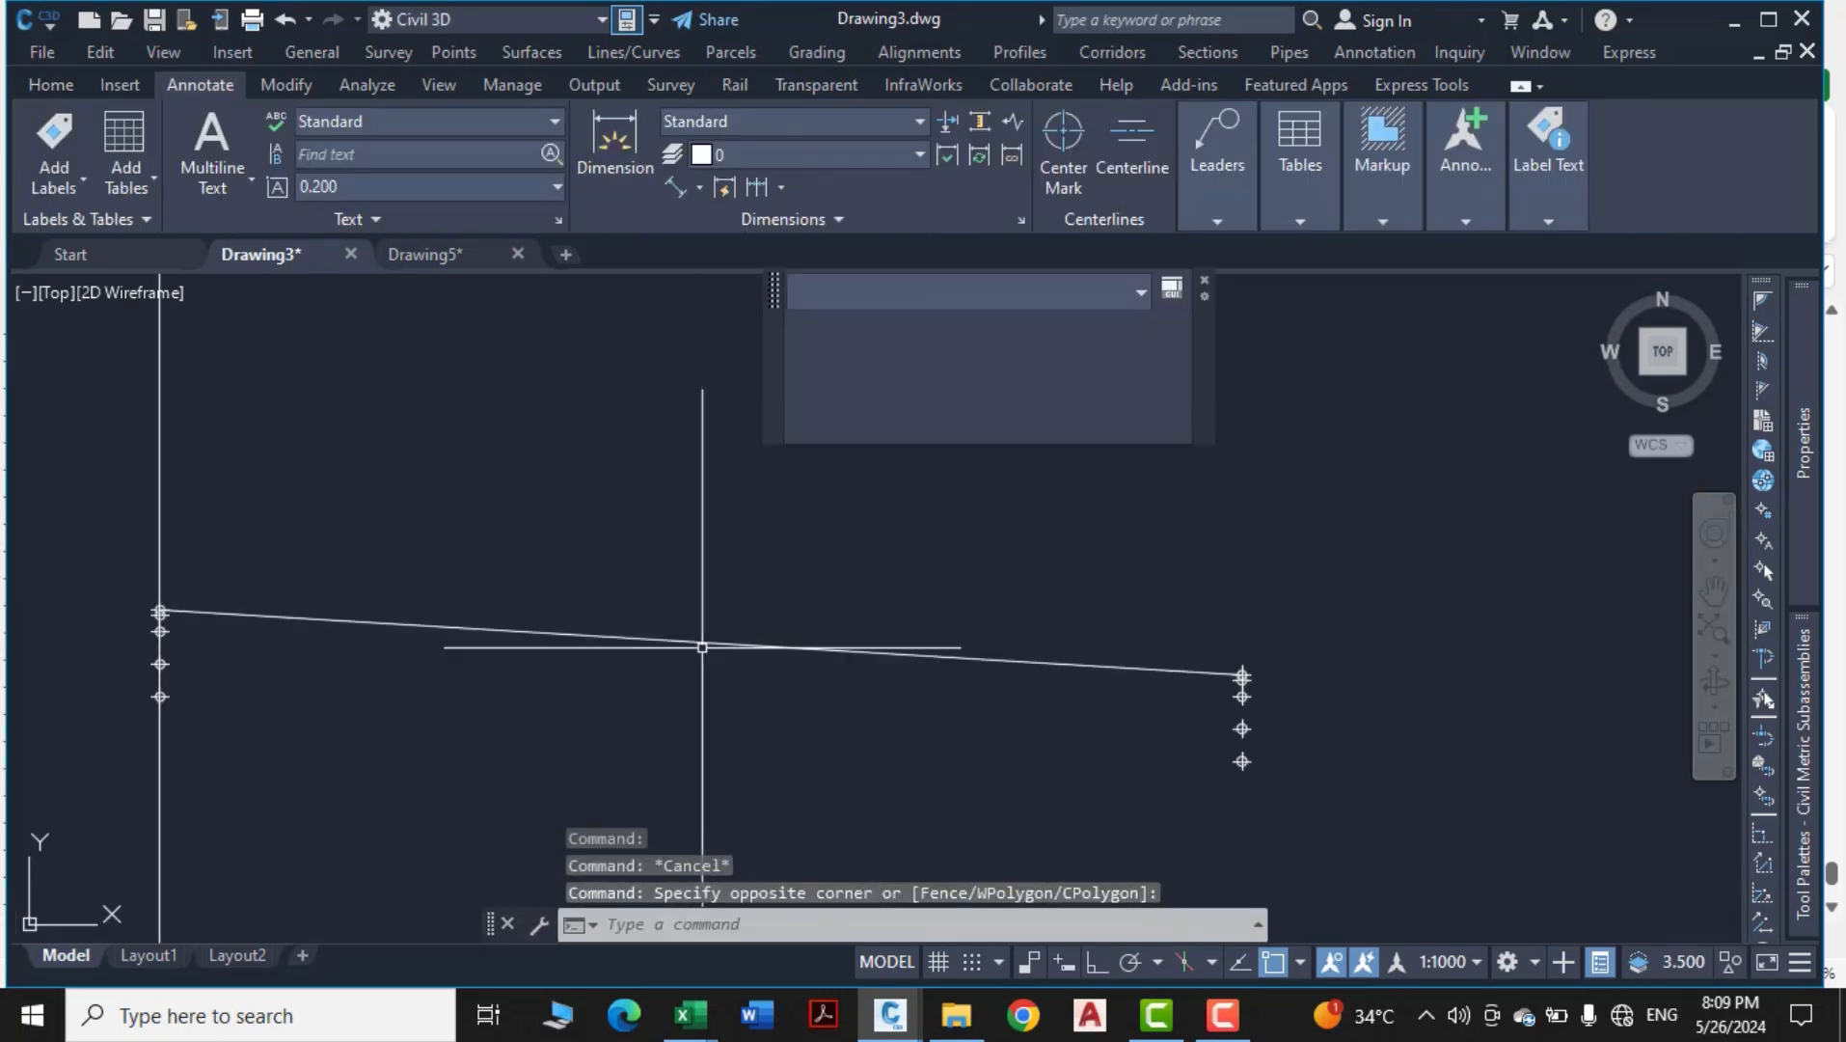
Erase the extra selected object between the two point groups, keeping the sloped line and the points
{"action": "key", "text": "Delete"}
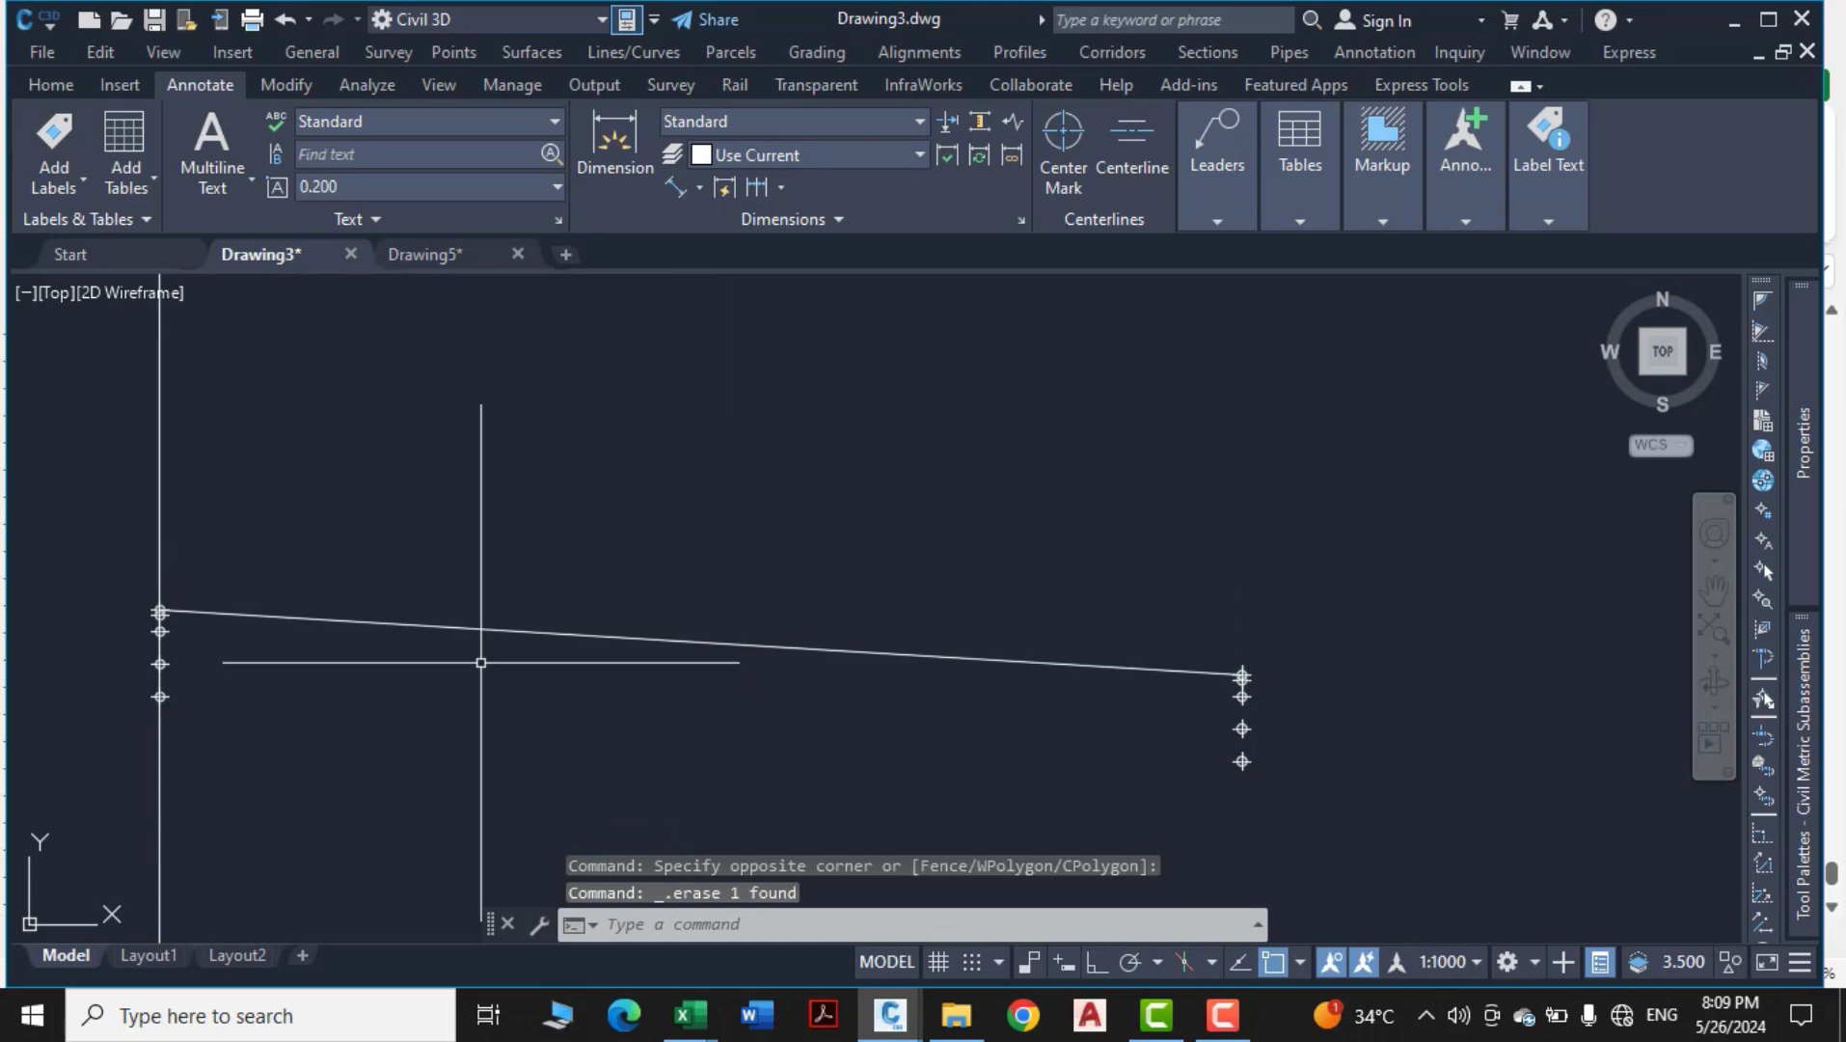
{"action": "scroll", "coordinate": [196, 693], "scroll_direction": "up", "scroll_amount": 2}
{"action": "scroll", "coordinate": [198, 581], "scroll_direction": "down", "scroll_amount": 10}
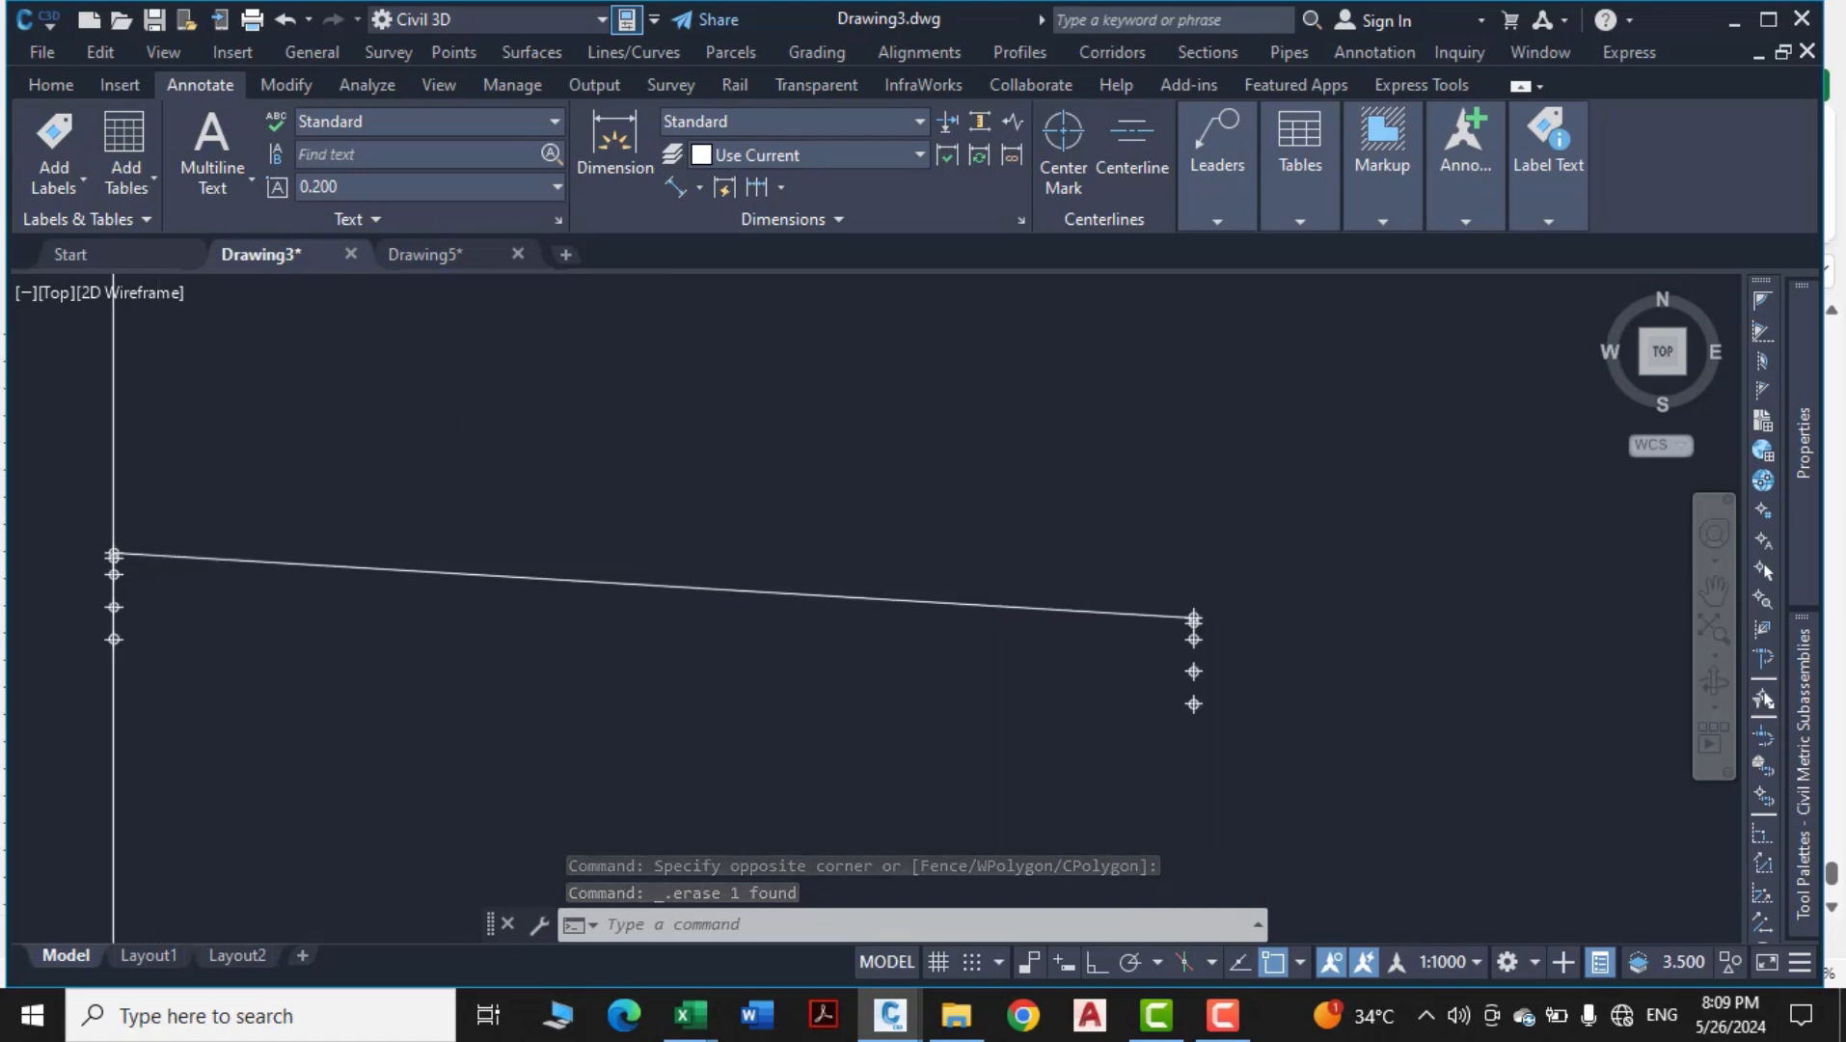
{"action": "scroll", "coordinate": [270, 637], "scroll_direction": "up", "scroll_amount": 8}
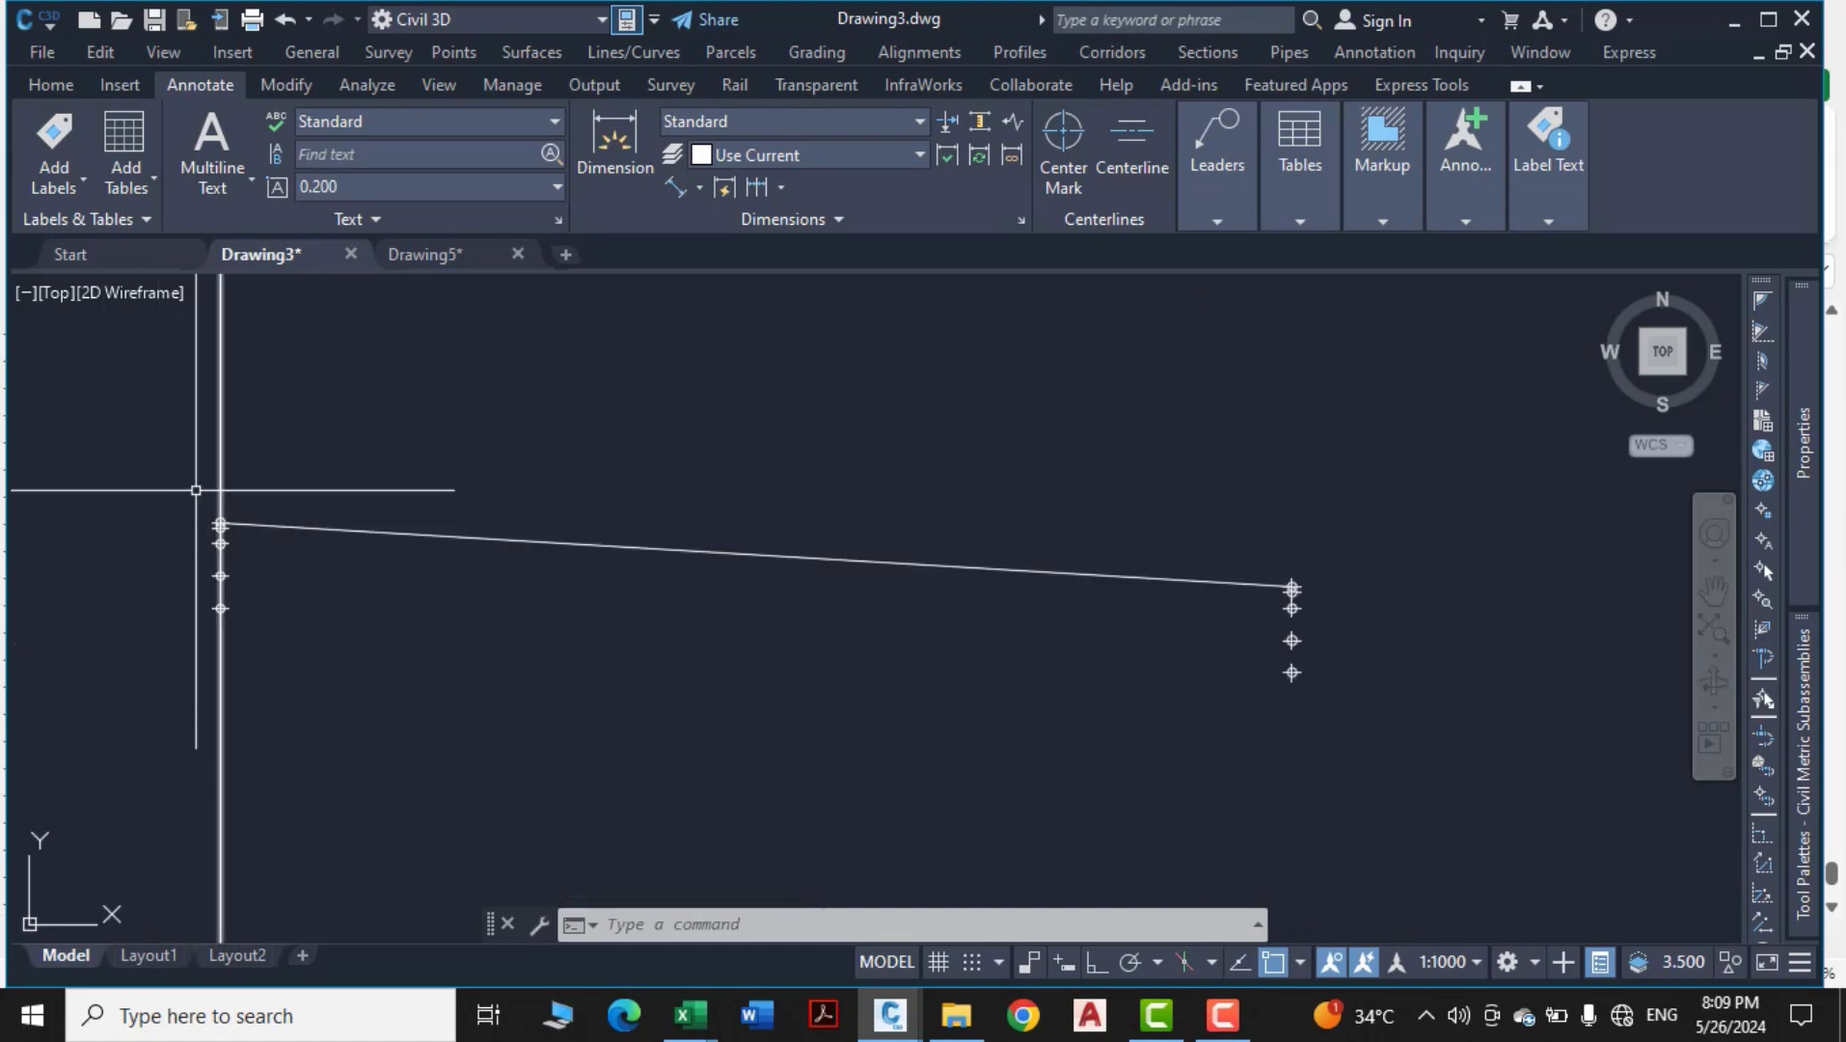
{"action": "scroll", "coordinate": [308, 584], "scroll_direction": "down", "scroll_amount": 4}
{"action": "middle_click_drag", "start_coordinate": [1327, 593], "coordinate": [1176, 543]}
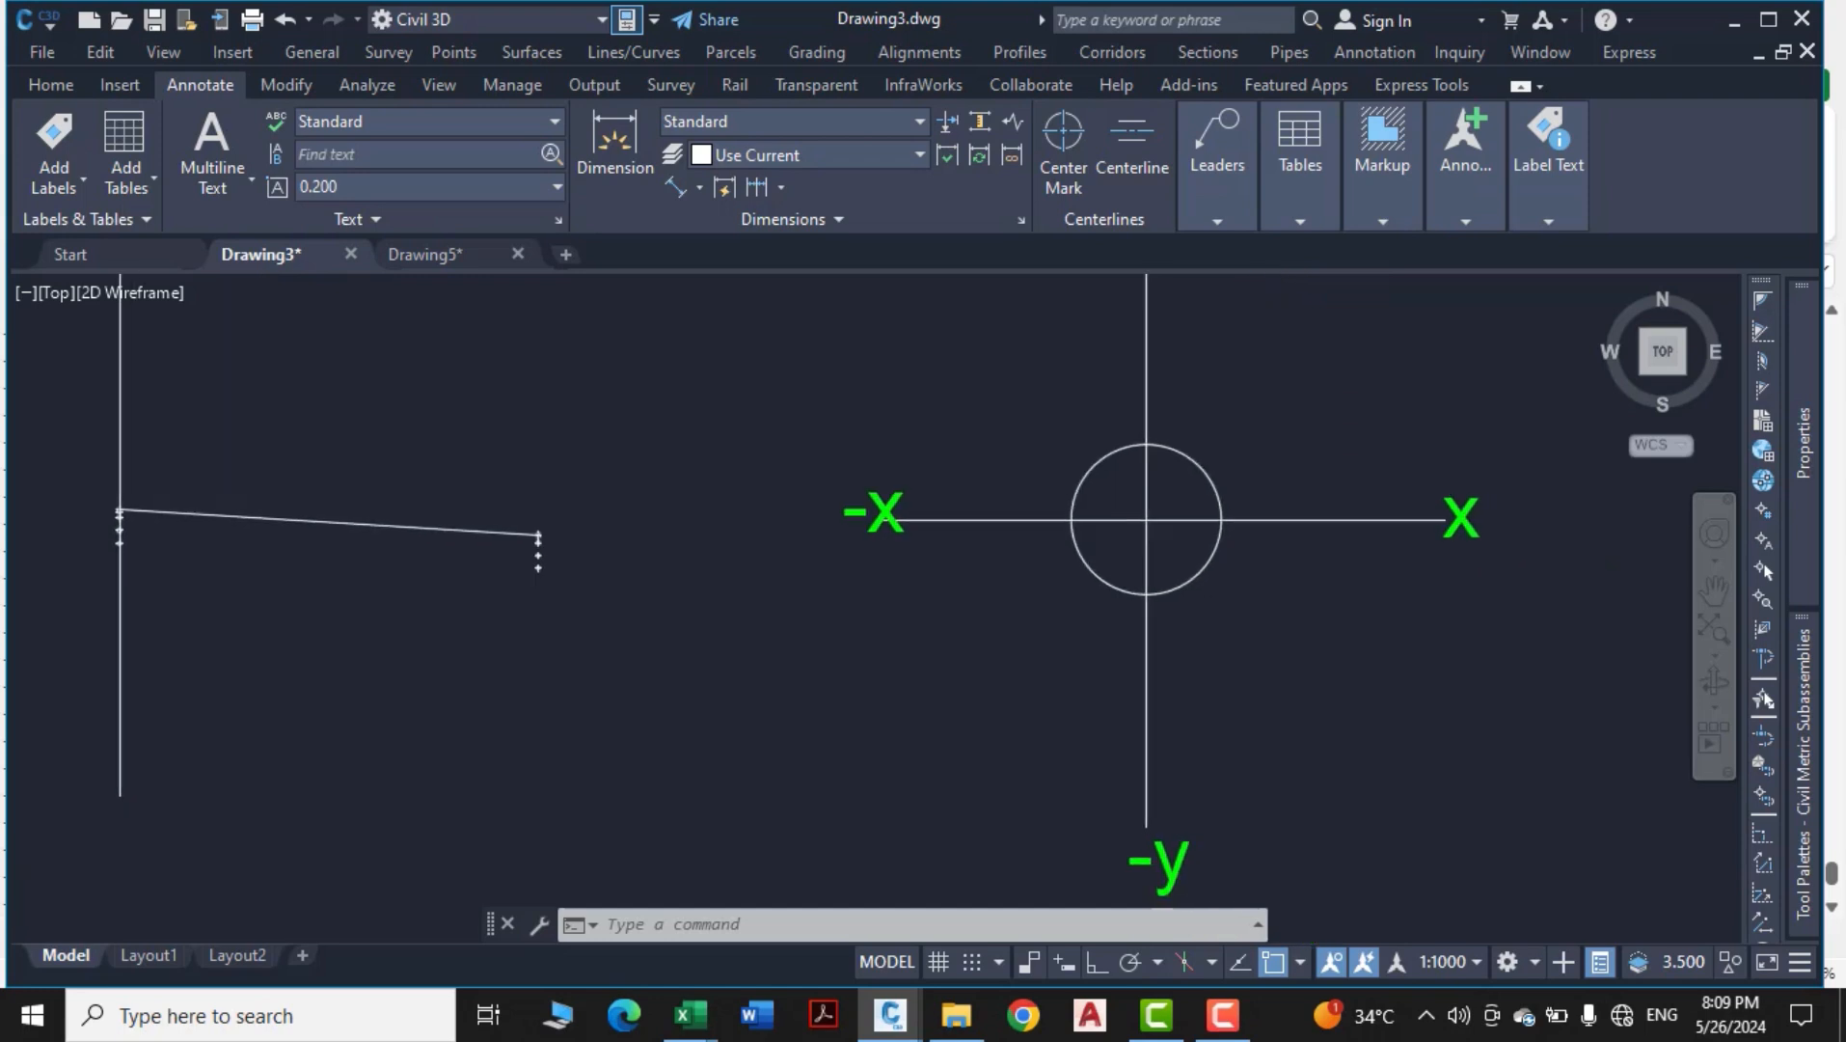
{"action": "scroll", "coordinate": [1179, 542], "scroll_direction": "up", "scroll_amount": 4}
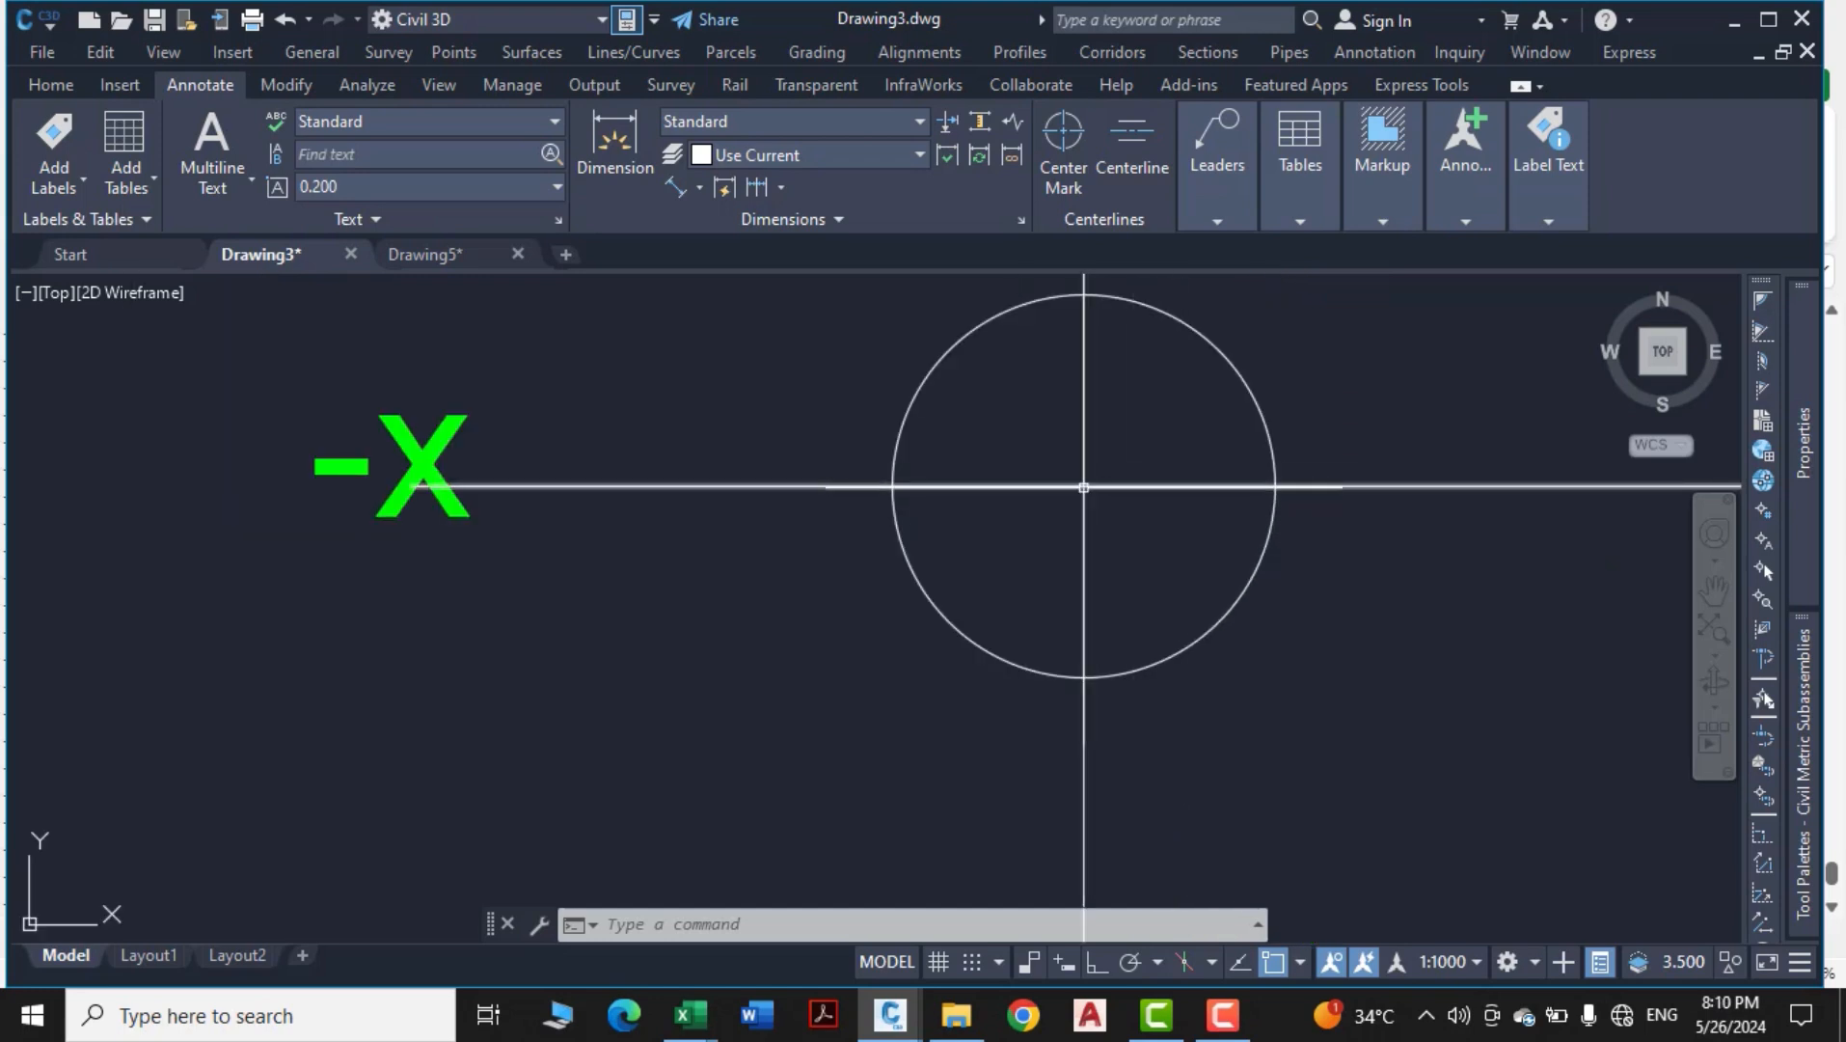
{"action": "scroll", "coordinate": [1084, 487], "scroll_direction": "down", "scroll_amount": 3}
{"action": "middle_click_drag", "start_coordinate": [1061, 482], "coordinate": [878, 559]}
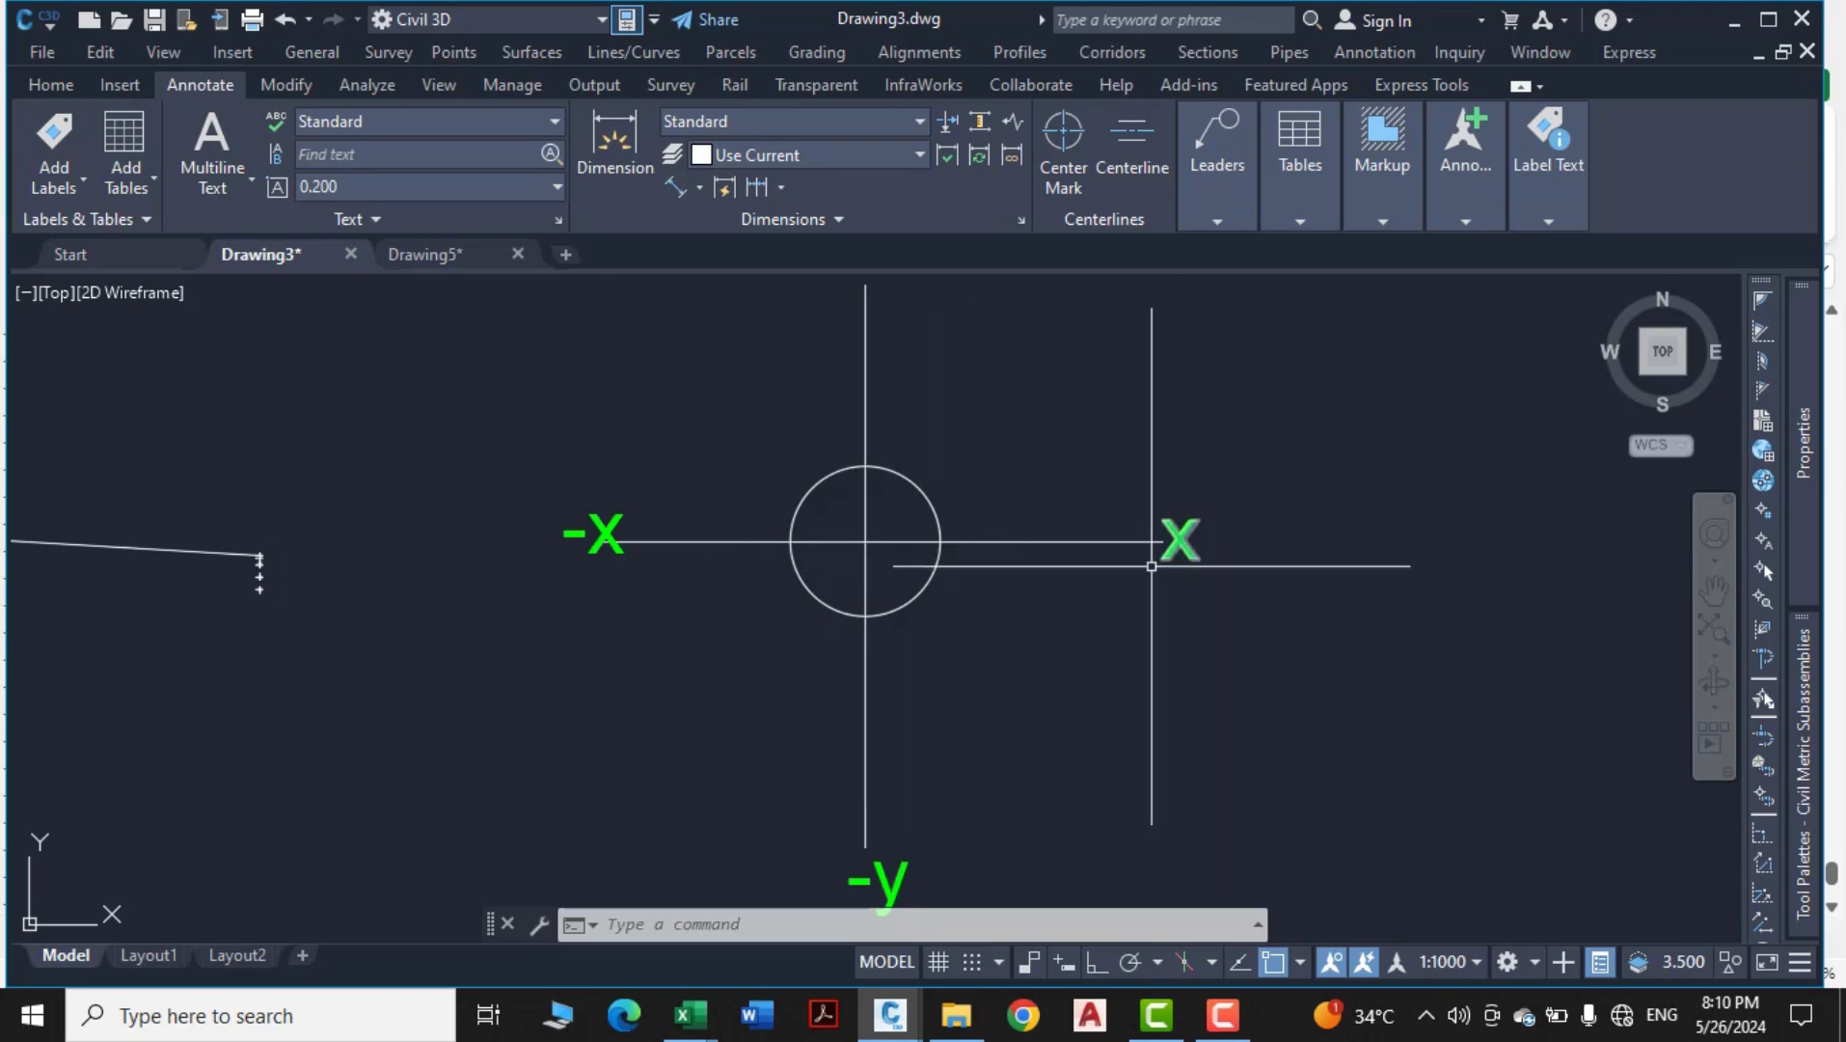
{"action": "type", "text": "pl"}
{"action": "key", "text": "Return"}
{"action": "left_click", "coordinate": [810, 549]}
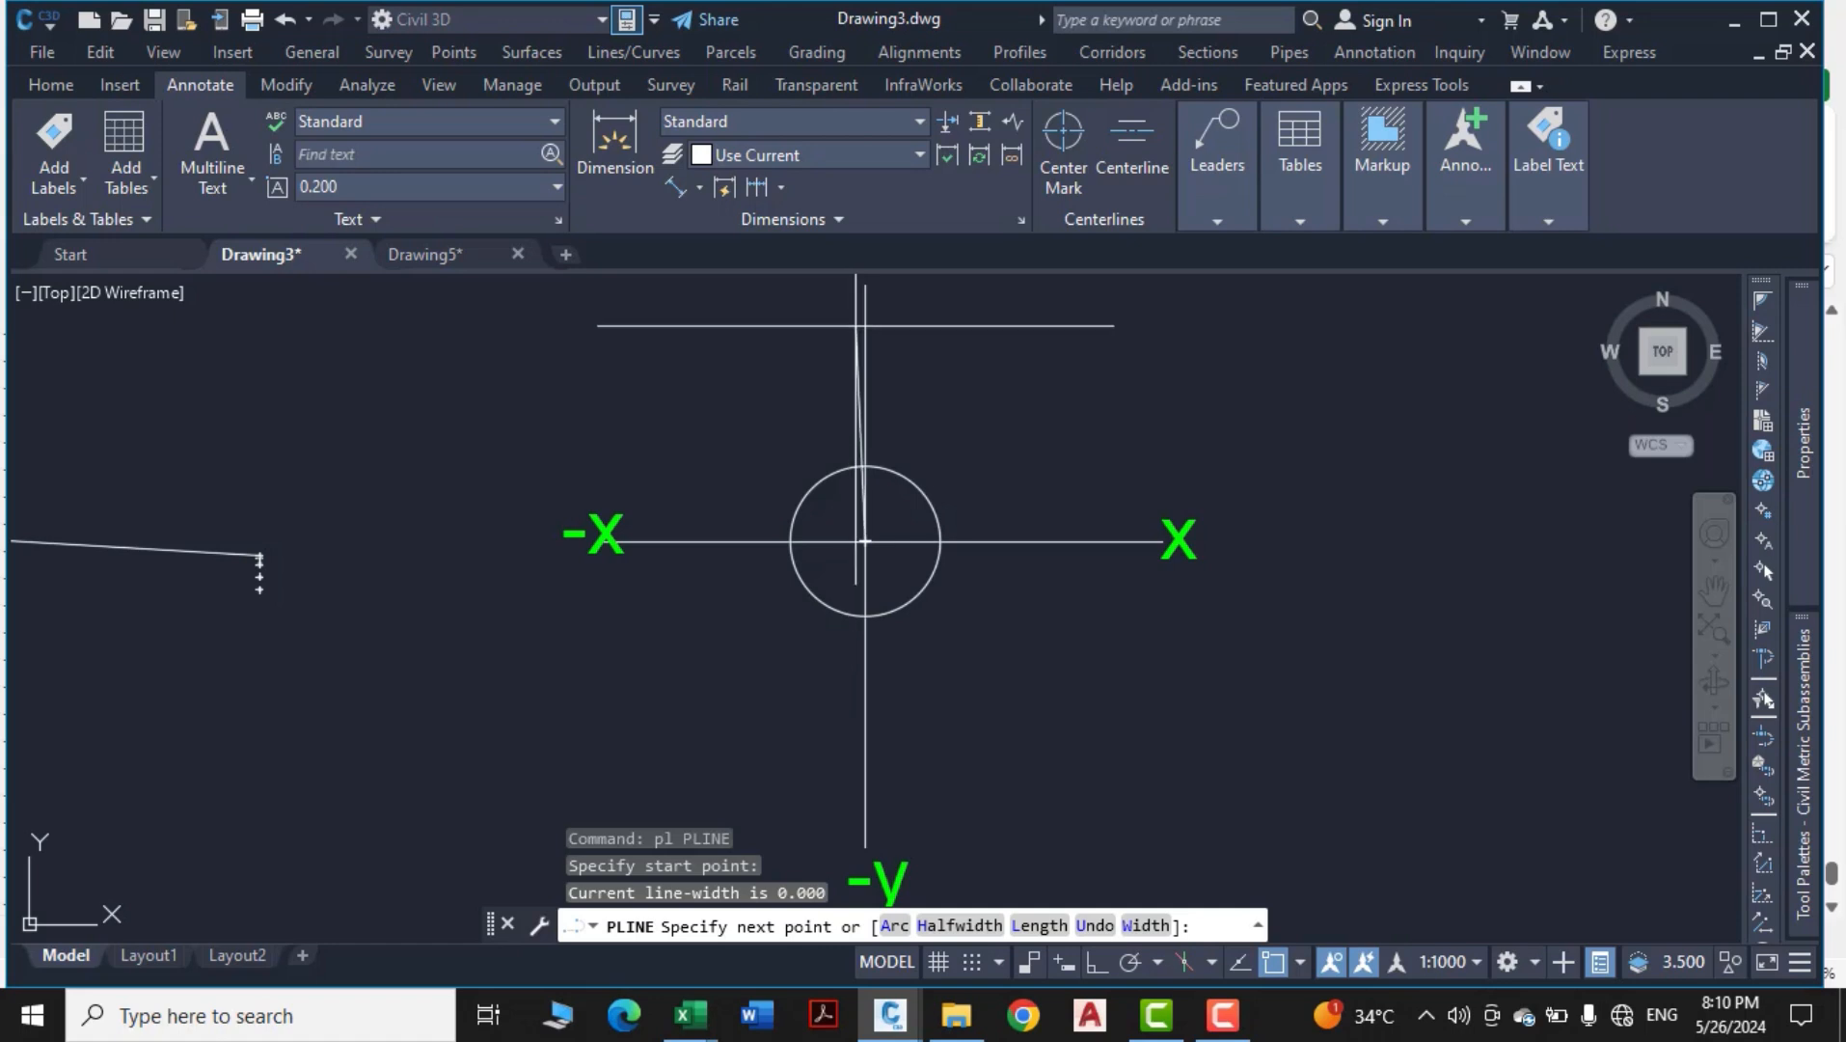
{"action": "middle_click_drag", "start_coordinate": [865, 307], "coordinate": [836, 515]}
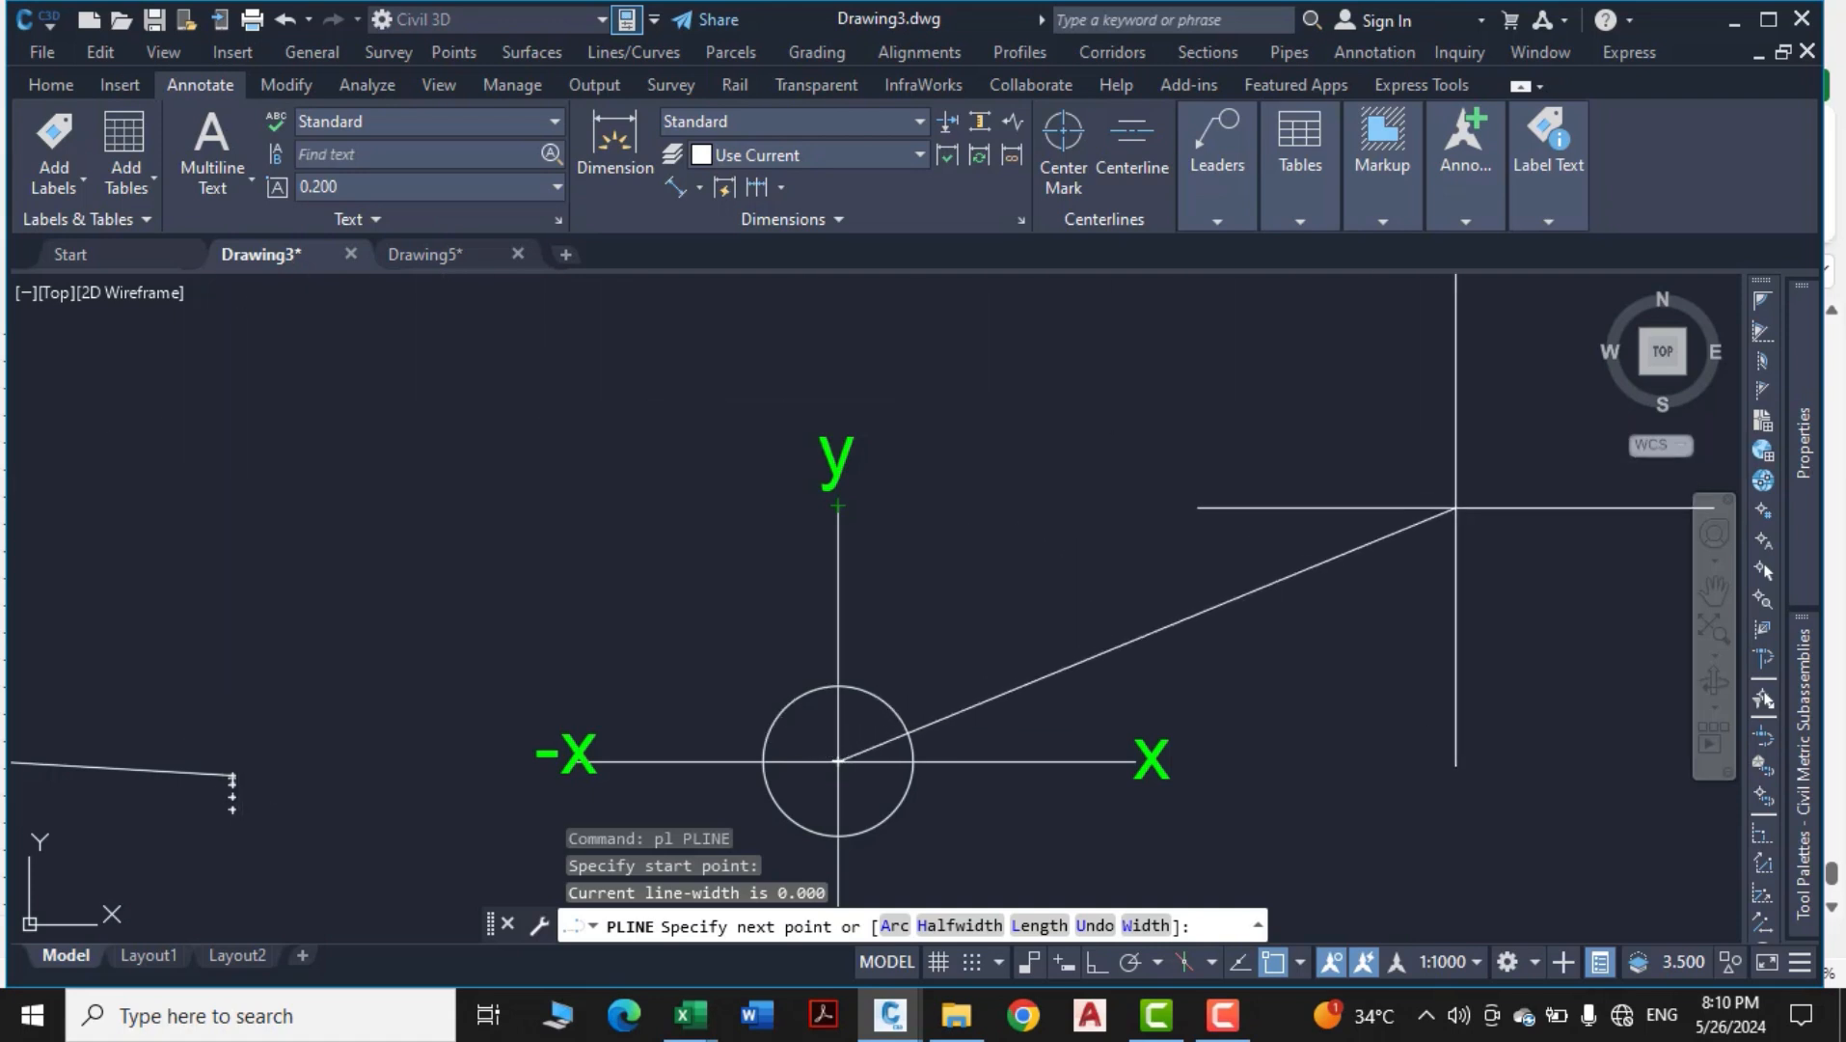
{"action": "scroll", "coordinate": [922, 476], "scroll_direction": "down", "scroll_amount": 2}
{"action": "middle_click_drag", "start_coordinate": [928, 570], "coordinate": [928, 387]}
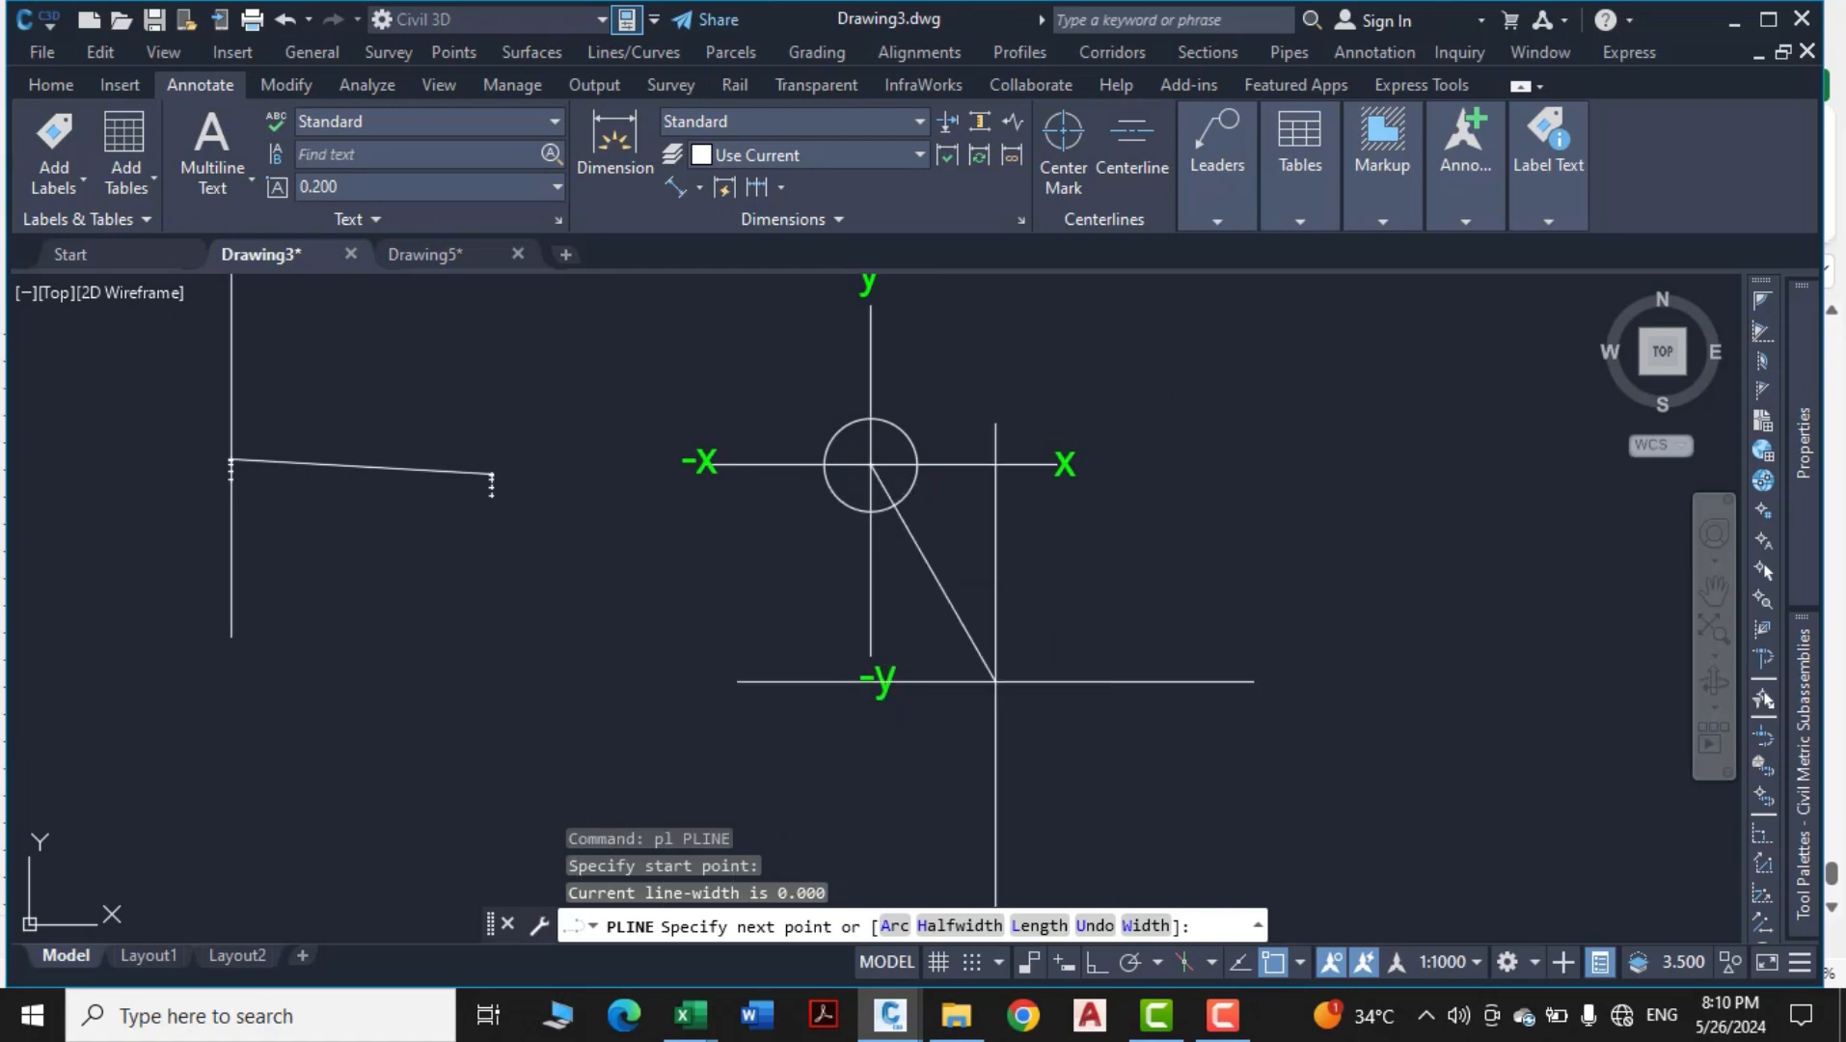
{"action": "key", "text": "Escape"}
Examine the point groups at both ends of the sloped line and compare them with the x-y axis diagram
{"action": "scroll", "coordinate": [231, 463], "scroll_direction": "up", "scroll_amount": 10}
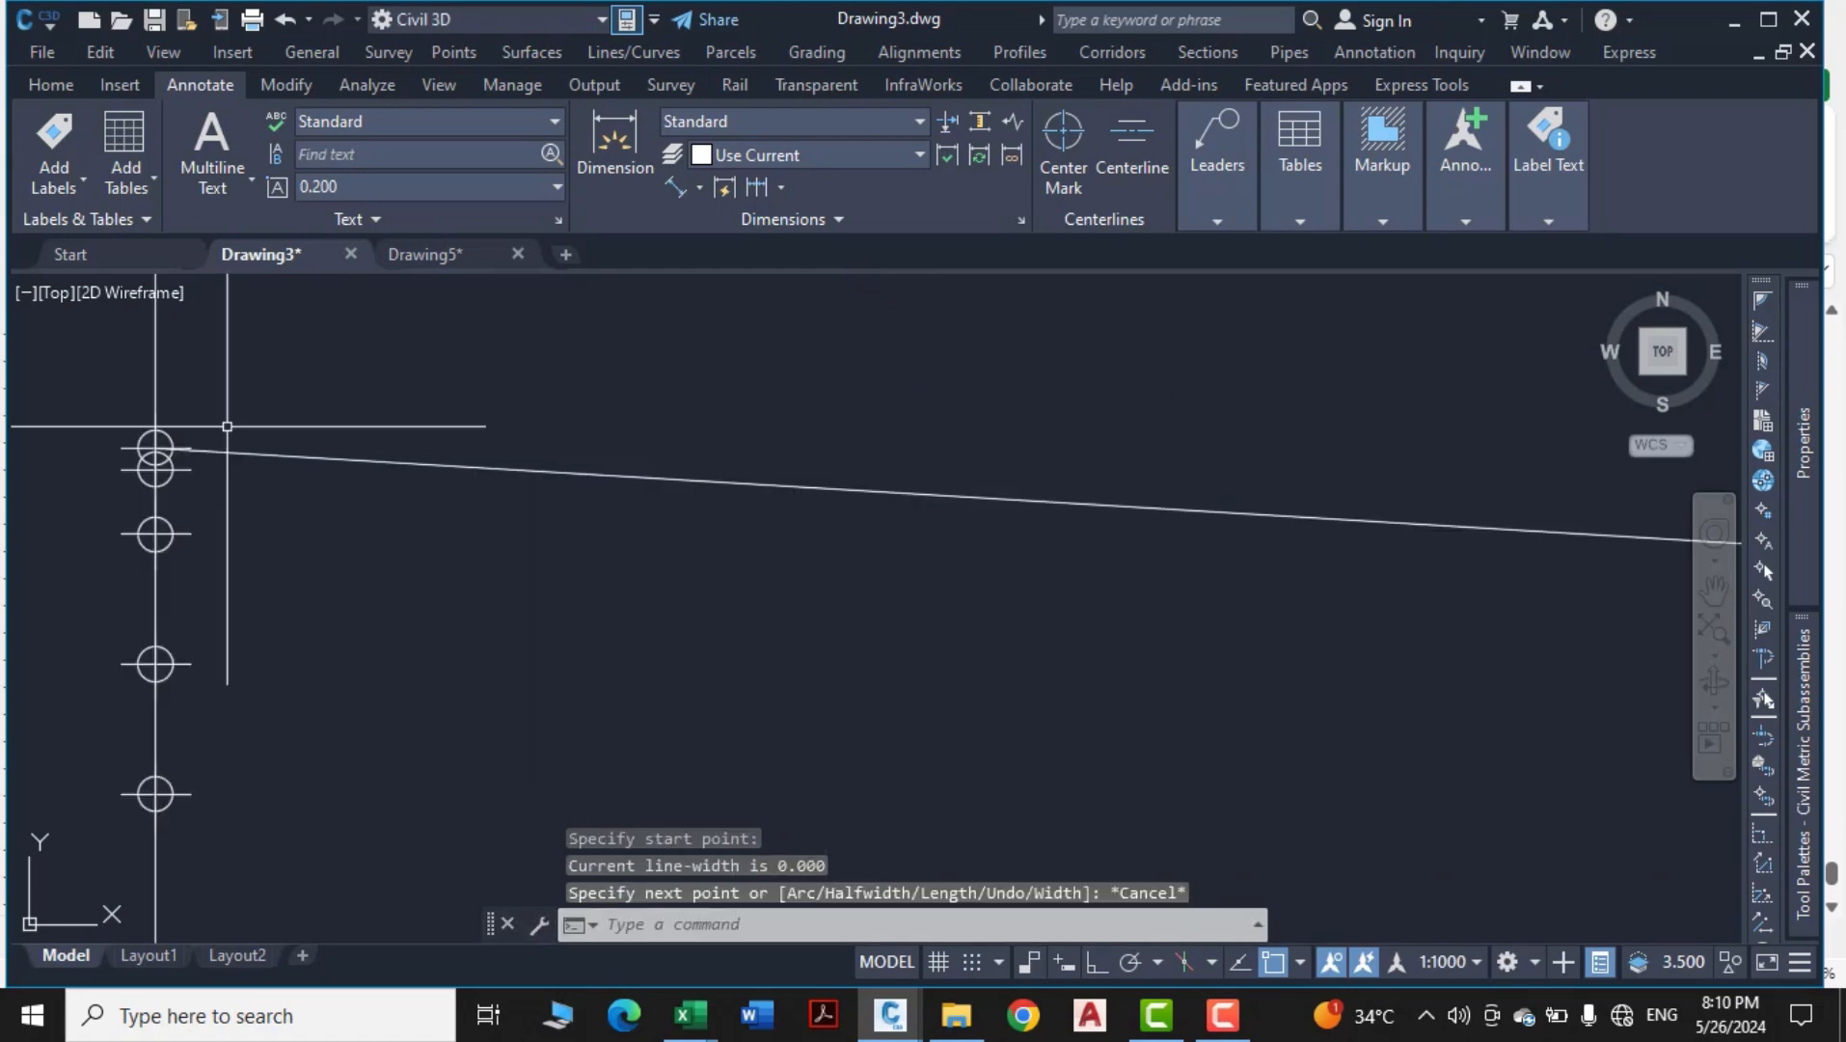
{"action": "mouse_move", "coordinate": [188, 458]}
{"action": "middle_mouse_down"}
{"action": "mouse_move", "coordinate": [200, 484]}
{"action": "mouse_move", "coordinate": [196, 454]}
{"action": "middle_mouse_up"}
{"action": "scroll", "coordinate": [181, 441], "scroll_direction": "down", "scroll_amount": 4}
{"action": "middle_click_drag", "start_coordinate": [231, 514], "coordinate": [155, 473]}
{"action": "scroll", "coordinate": [82, 394], "scroll_direction": "up", "scroll_amount": 4}
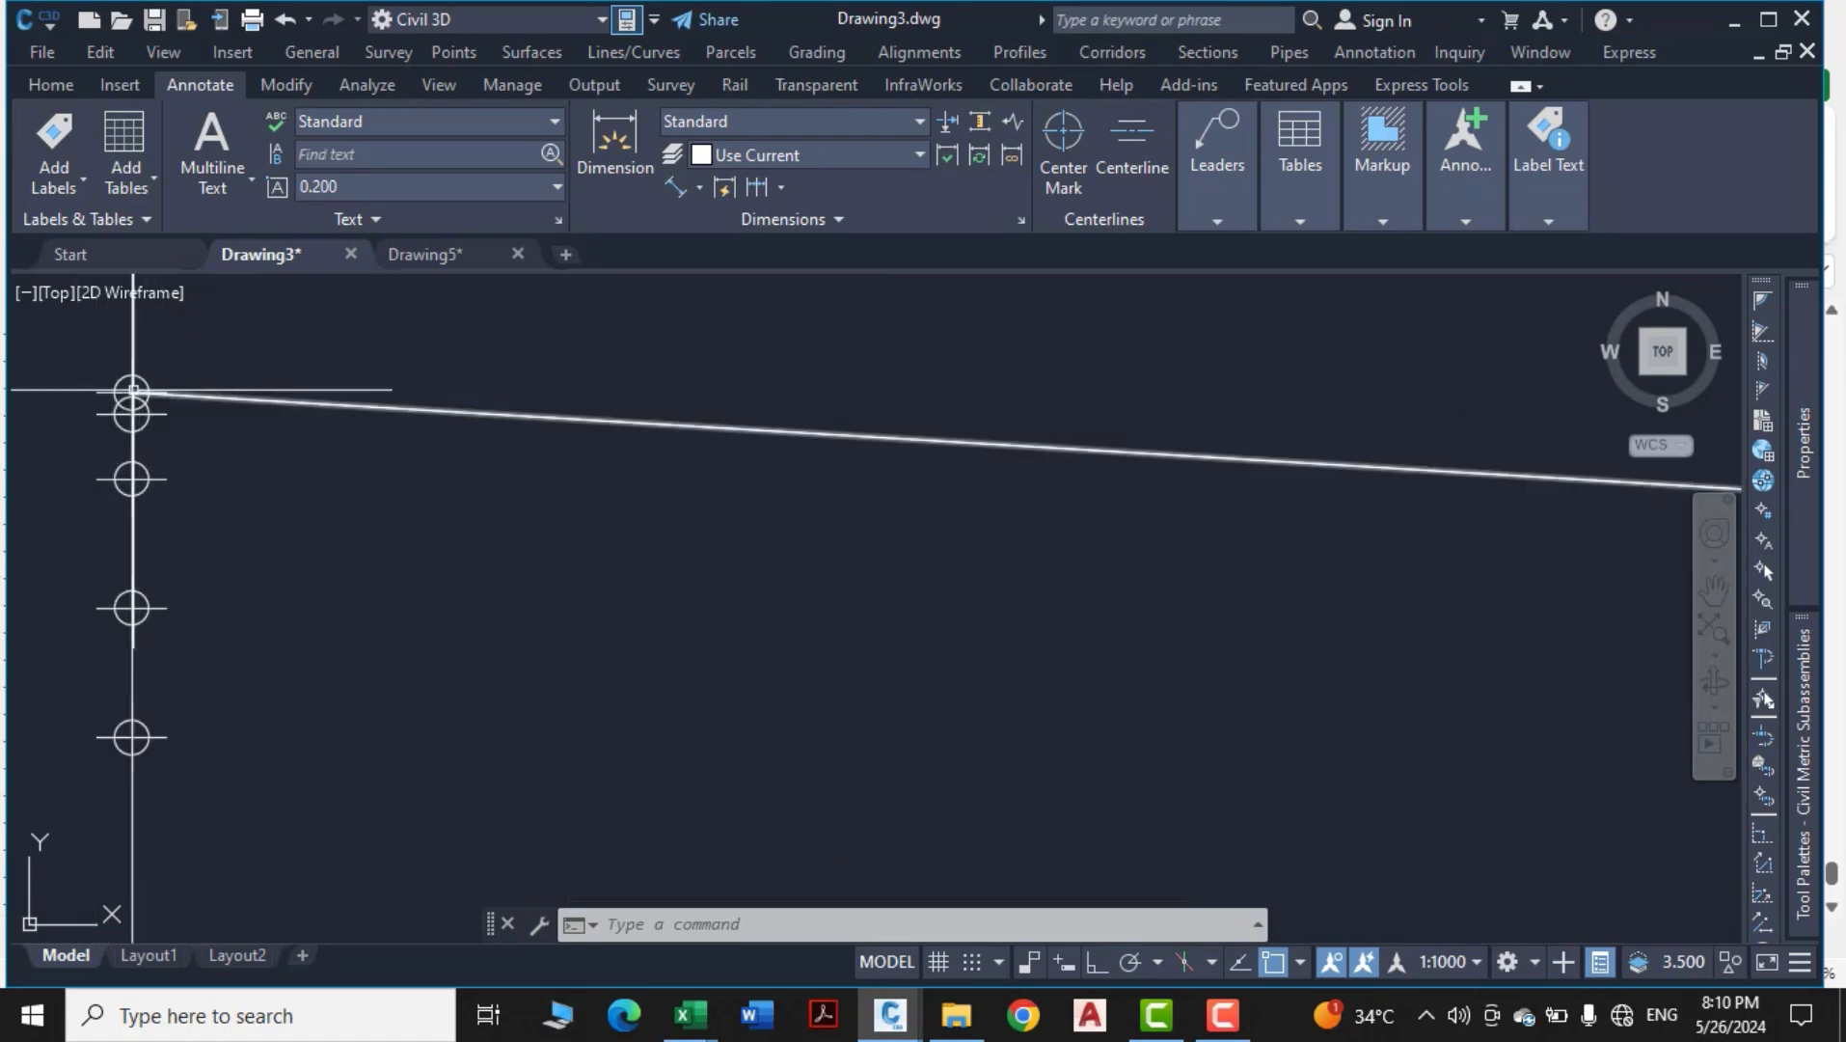
{"action": "scroll", "coordinate": [135, 420], "scroll_direction": "down", "scroll_amount": 8}
{"action": "scroll", "coordinate": [548, 441], "scroll_direction": "up", "scroll_amount": 8}
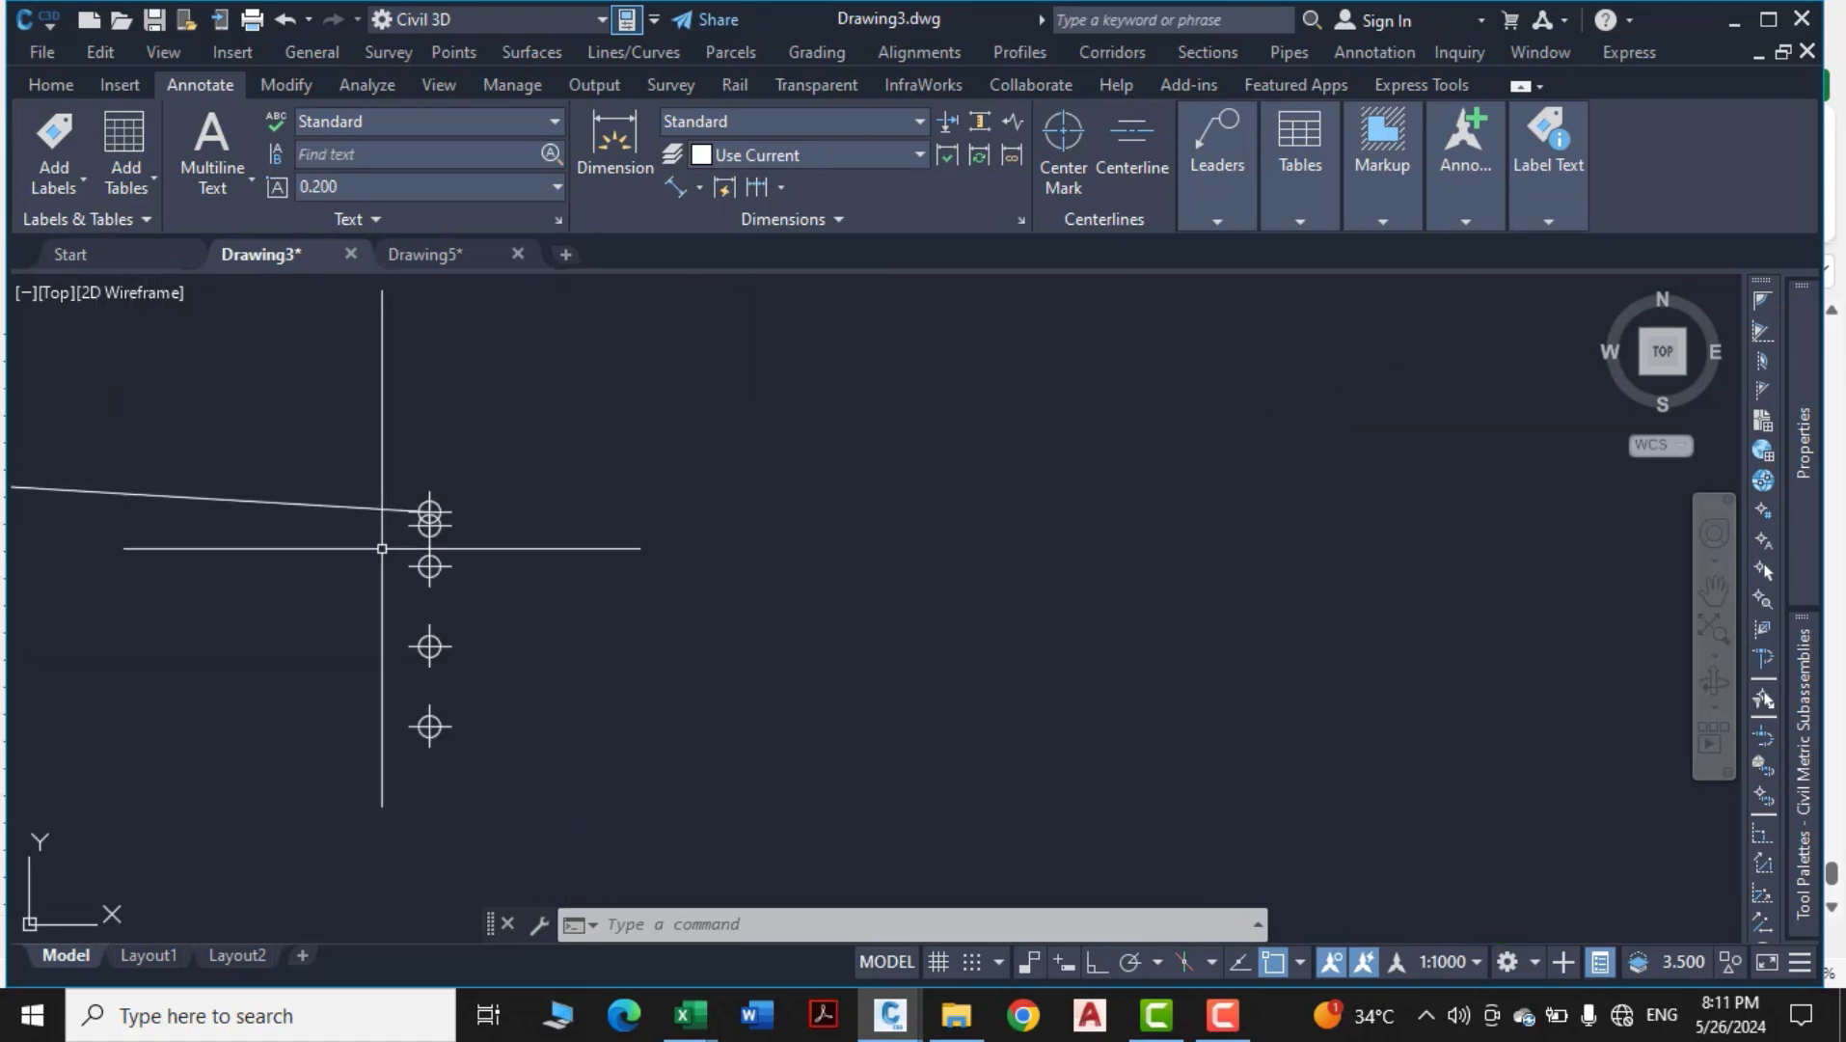
{"action": "scroll", "coordinate": [398, 526], "scroll_direction": "down", "scroll_amount": 10}
{"action": "middle_click_drag", "start_coordinate": [420, 531], "coordinate": [912, 460]}
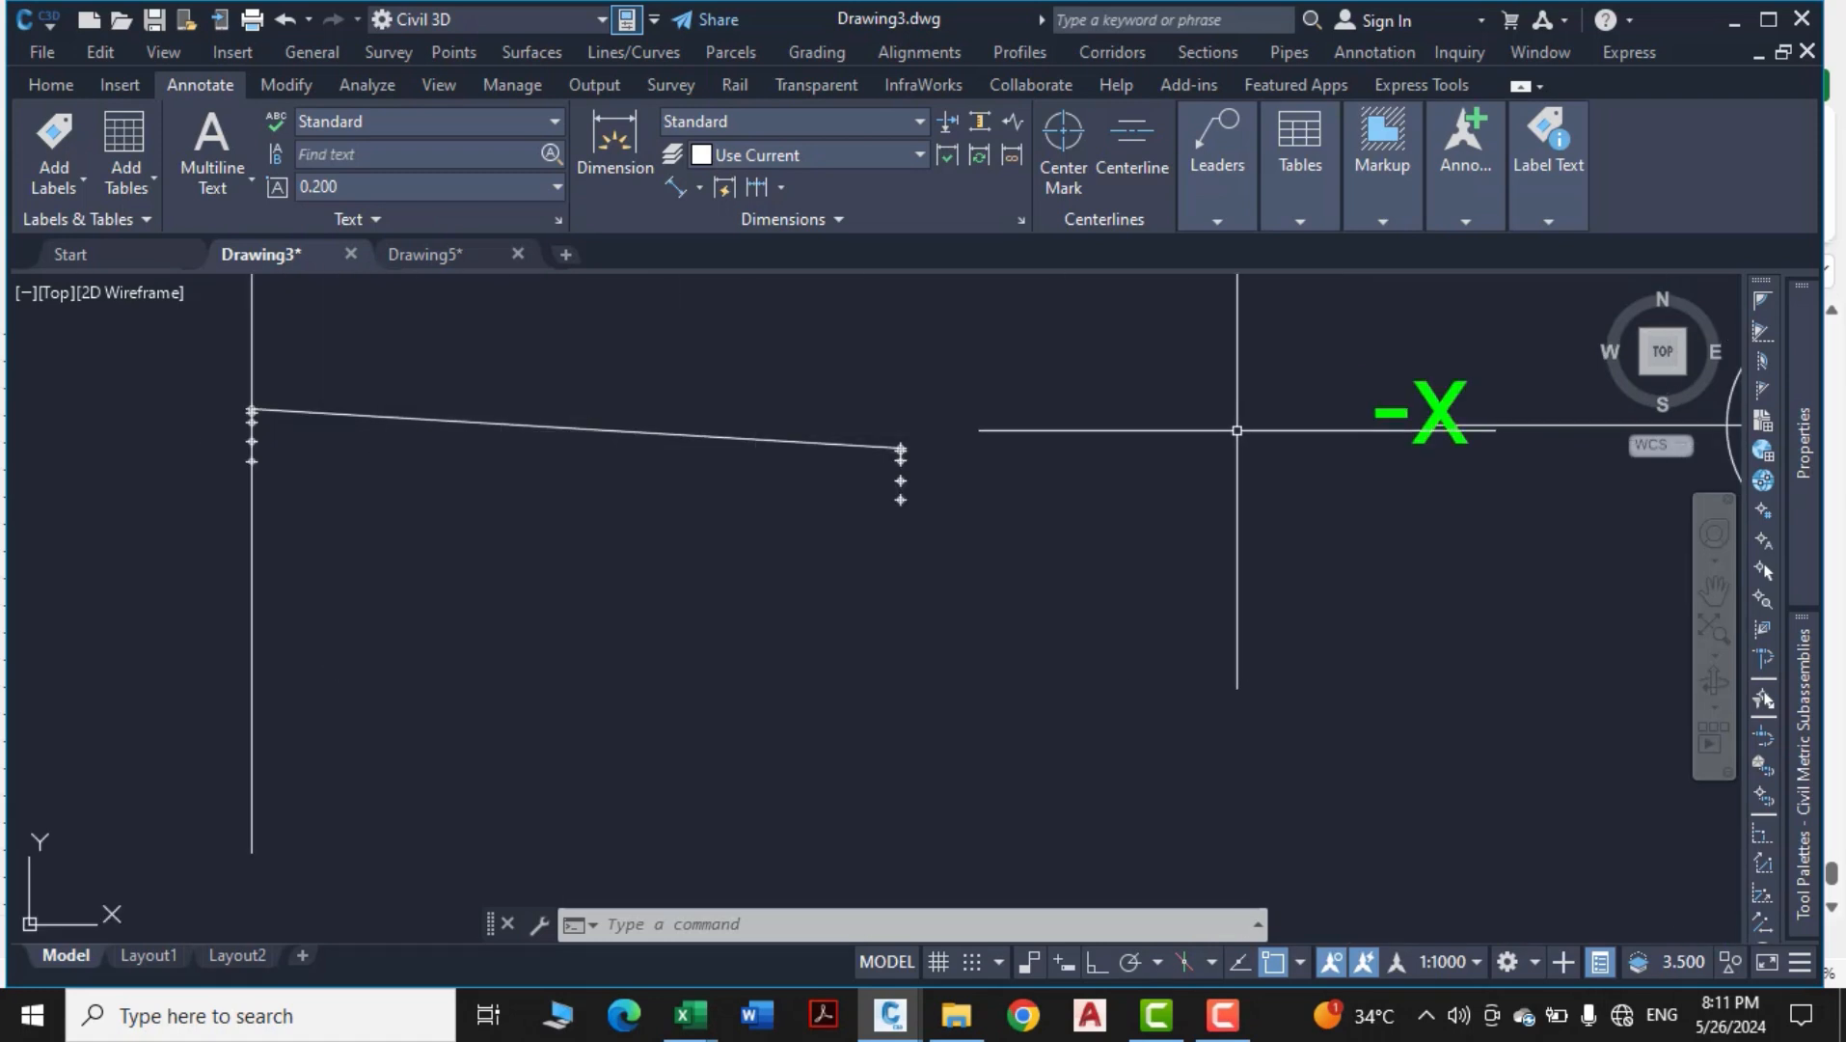
{"action": "scroll", "coordinate": [1239, 439], "scroll_direction": "down", "scroll_amount": 3}
{"action": "scroll", "coordinate": [1239, 438], "scroll_direction": "down", "scroll_amount": 3}
{"action": "middle_click_drag", "start_coordinate": [1202, 457], "coordinate": [1129, 646]}
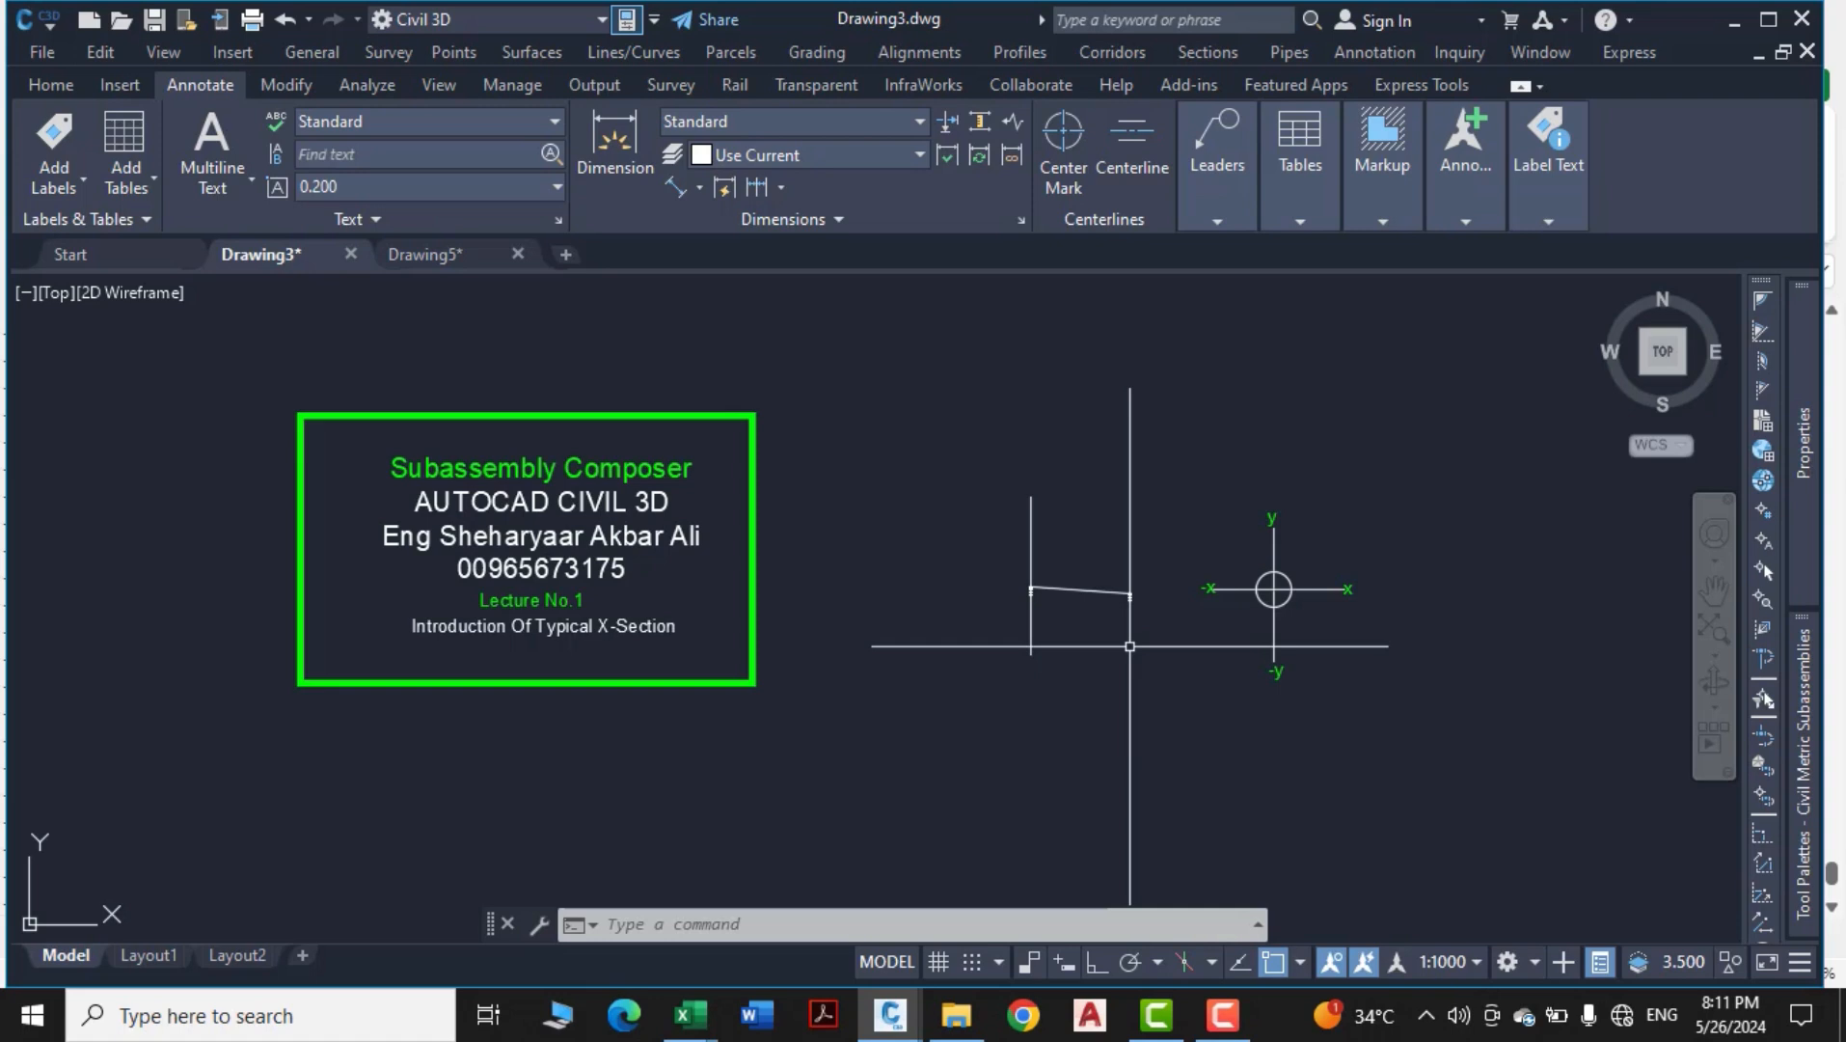
{"action": "scroll", "coordinate": [1271, 639], "scroll_direction": "up", "scroll_amount": 4}
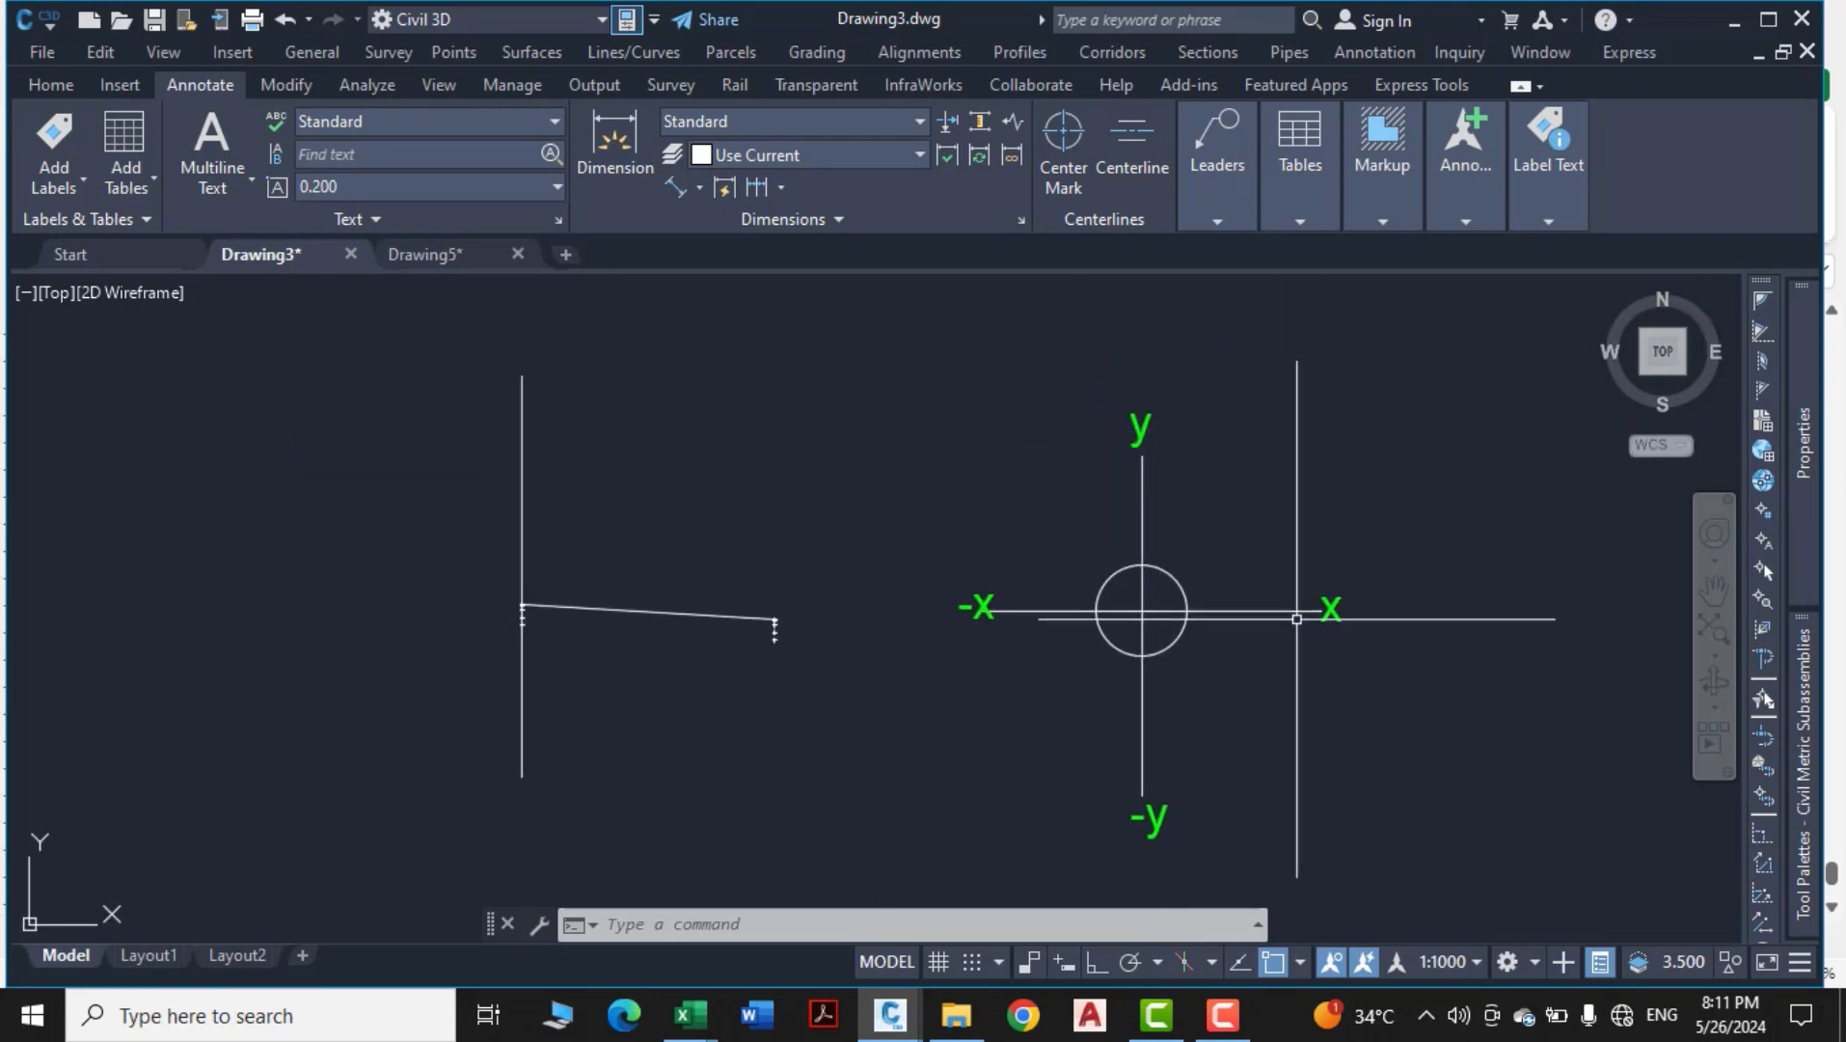
{"action": "middle_click_drag", "start_coordinate": [1283, 621], "coordinate": [1116, 541]}
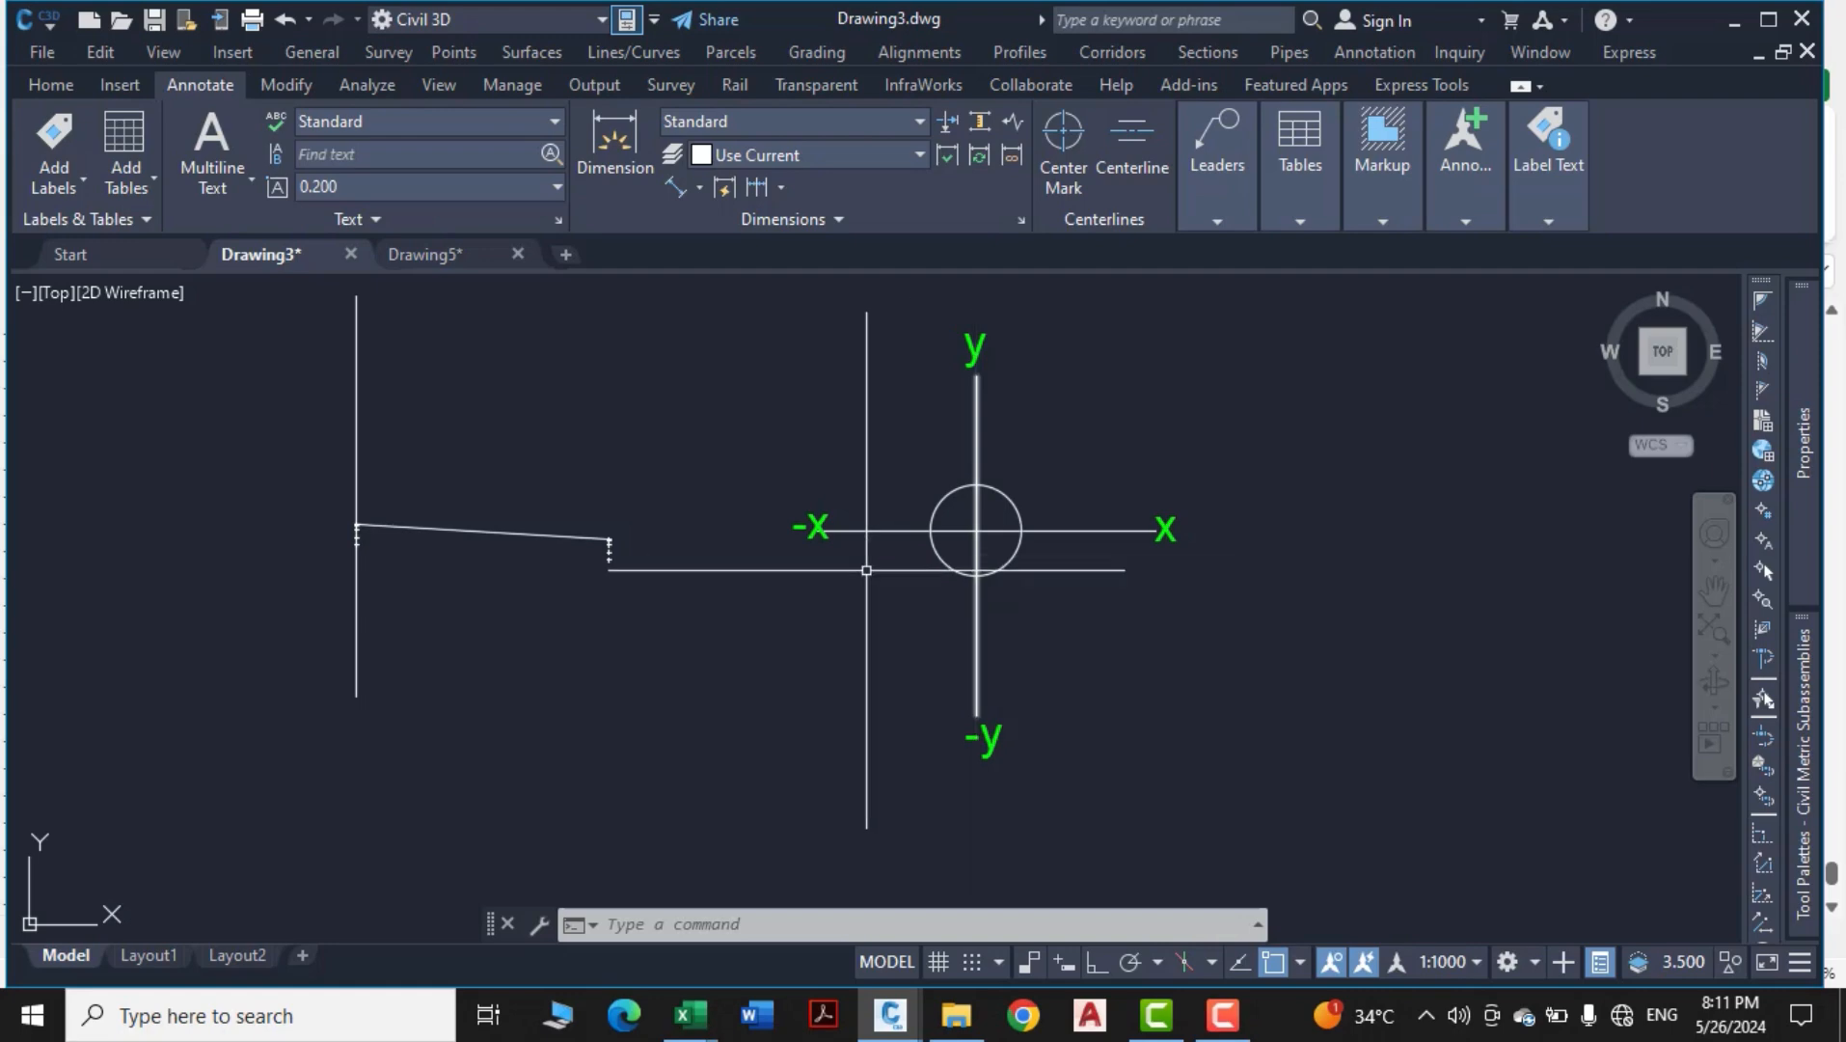
{"action": "scroll", "coordinate": [1162, 570], "scroll_direction": "down", "scroll_amount": 4}
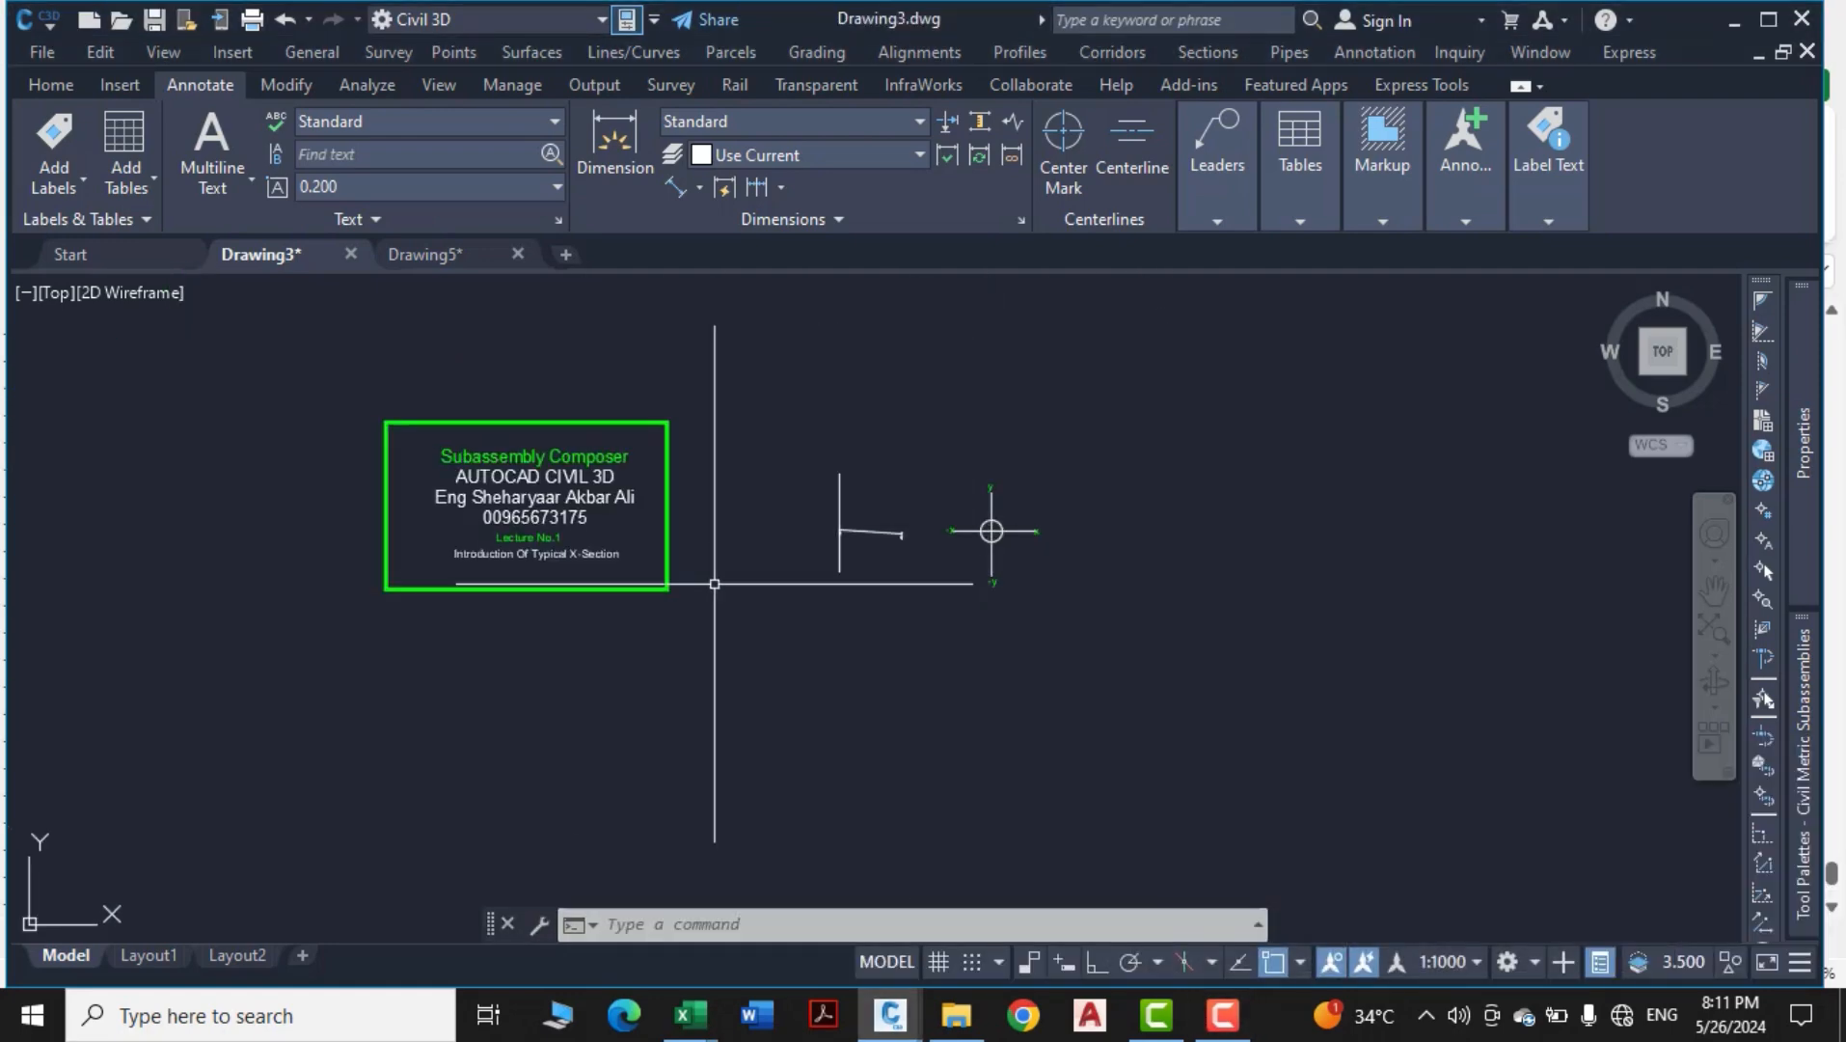
Switch to Drawing5 and examine the shoulders, roadway lane, pavement layers and side slopes of the loop's typical cross section
{"action": "left_click", "coordinate": [424, 254]}
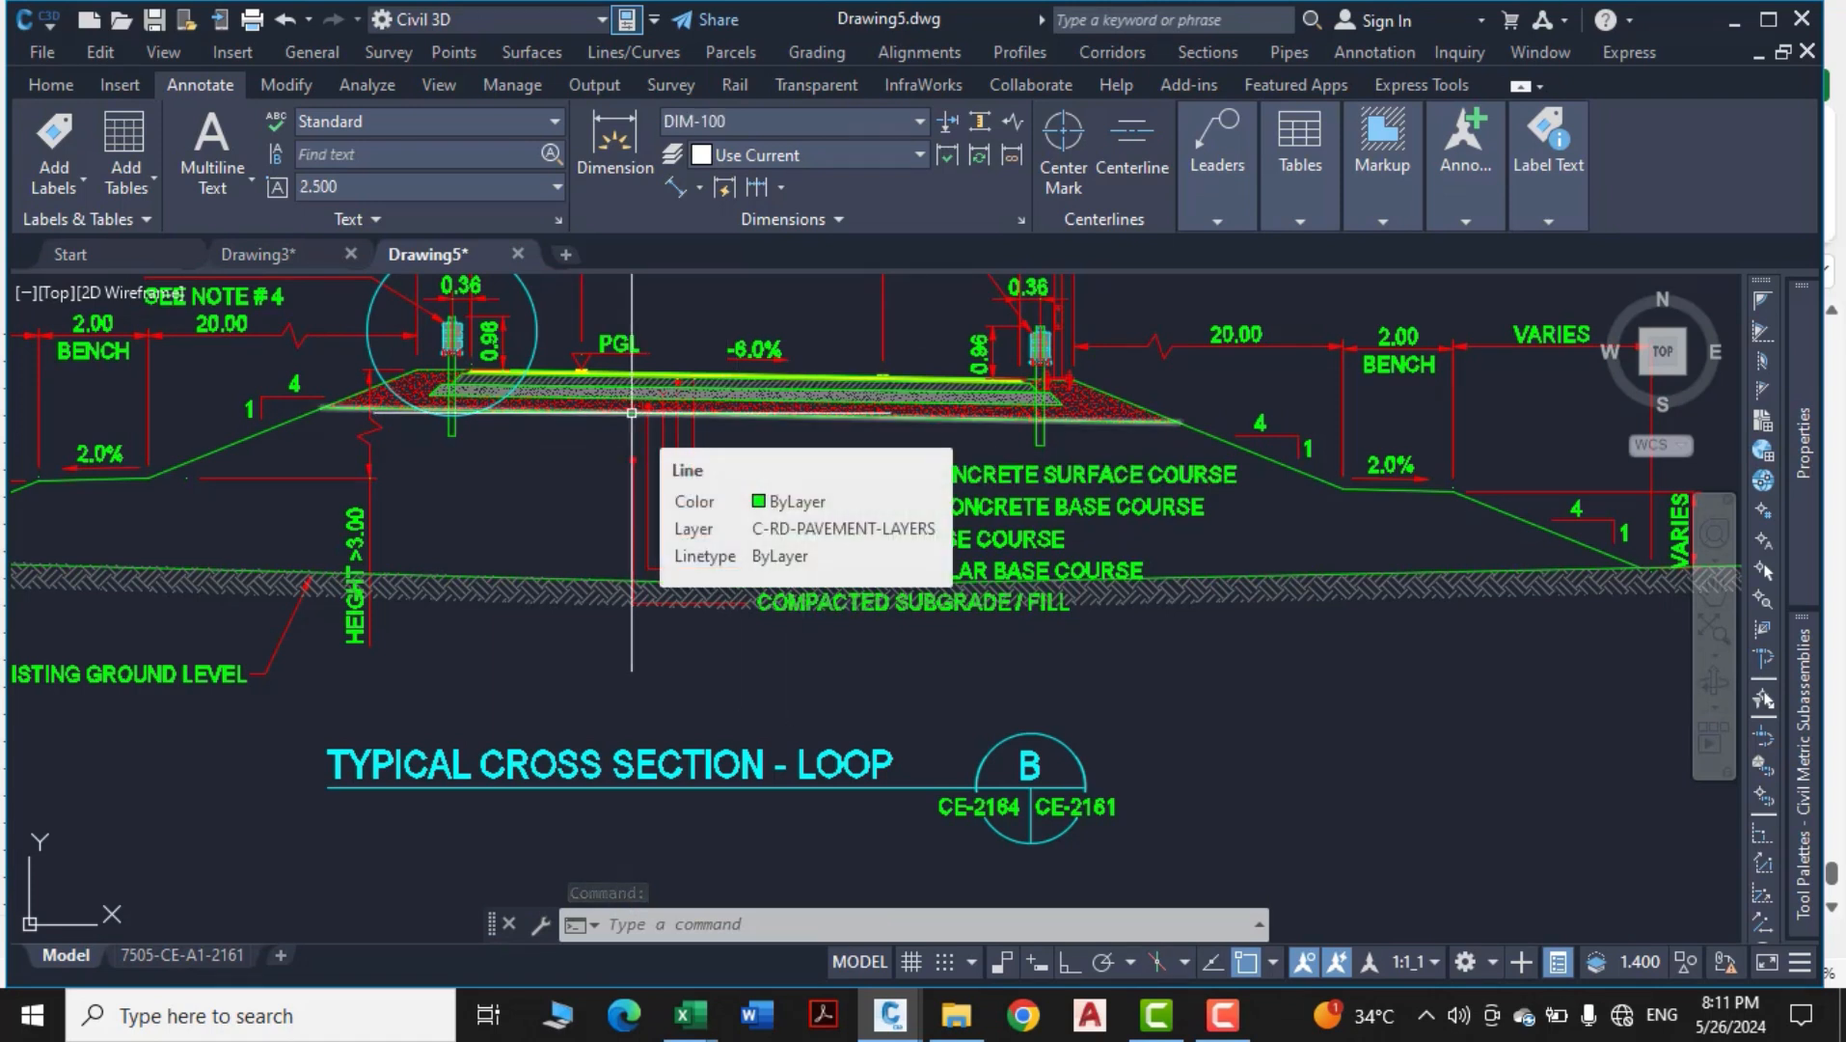
{"action": "middle_click_drag", "start_coordinate": [754, 442], "coordinate": [769, 767]}
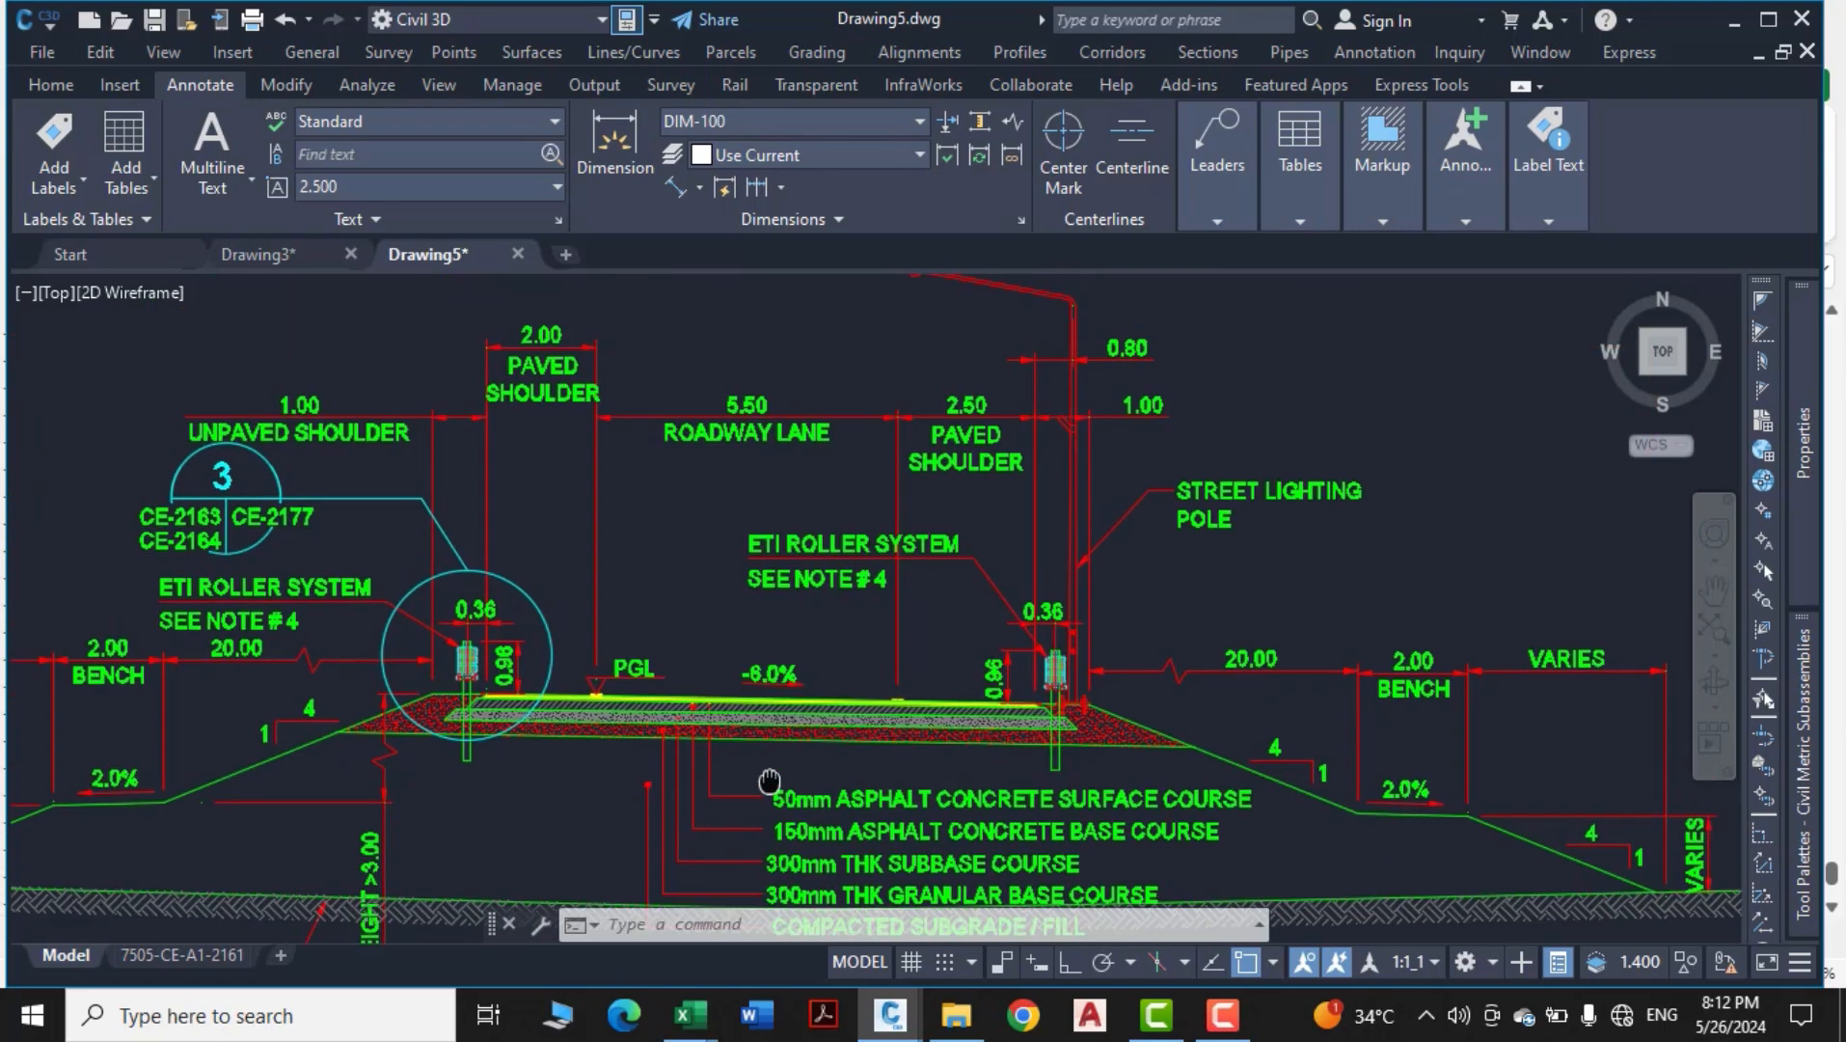
{"action": "middle_click_drag", "start_coordinate": [859, 627], "coordinate": [813, 486]}
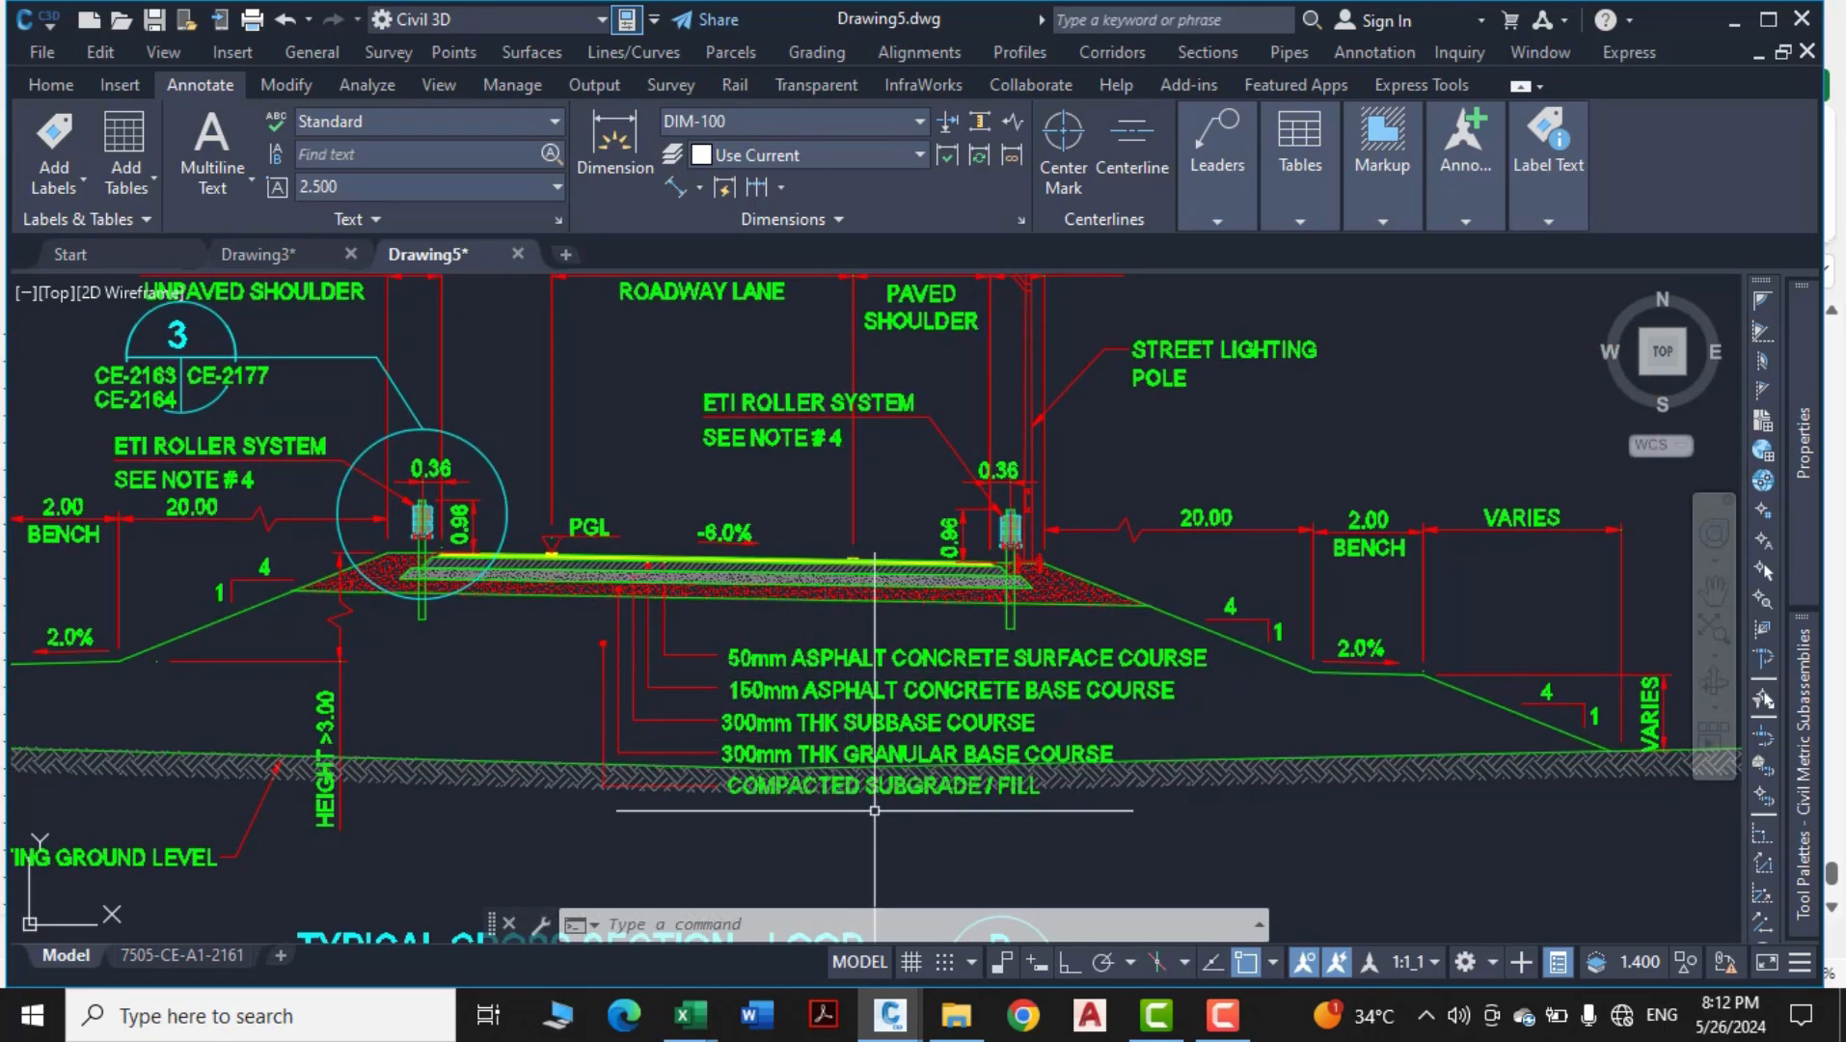
{"action": "middle_click_drag", "start_coordinate": [918, 476], "coordinate": [957, 632]}
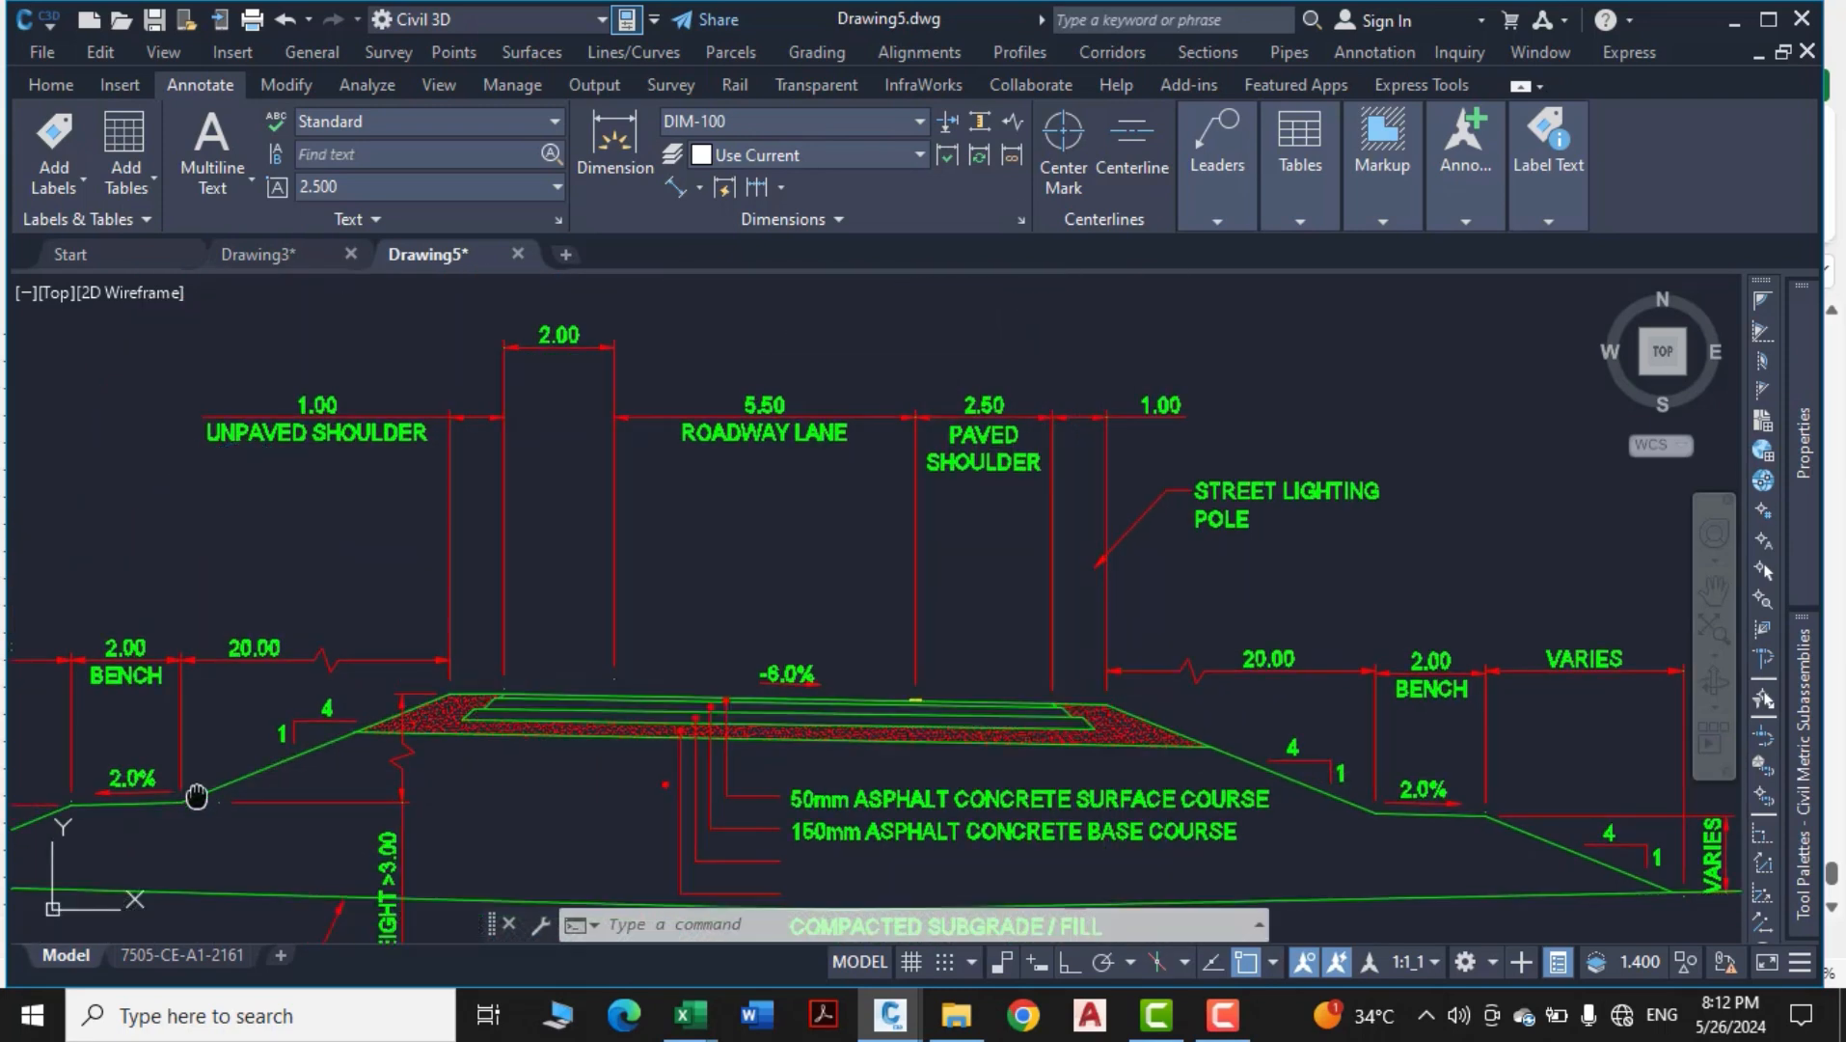
{"action": "middle_click_drag", "start_coordinate": [205, 816], "coordinate": [349, 750]}
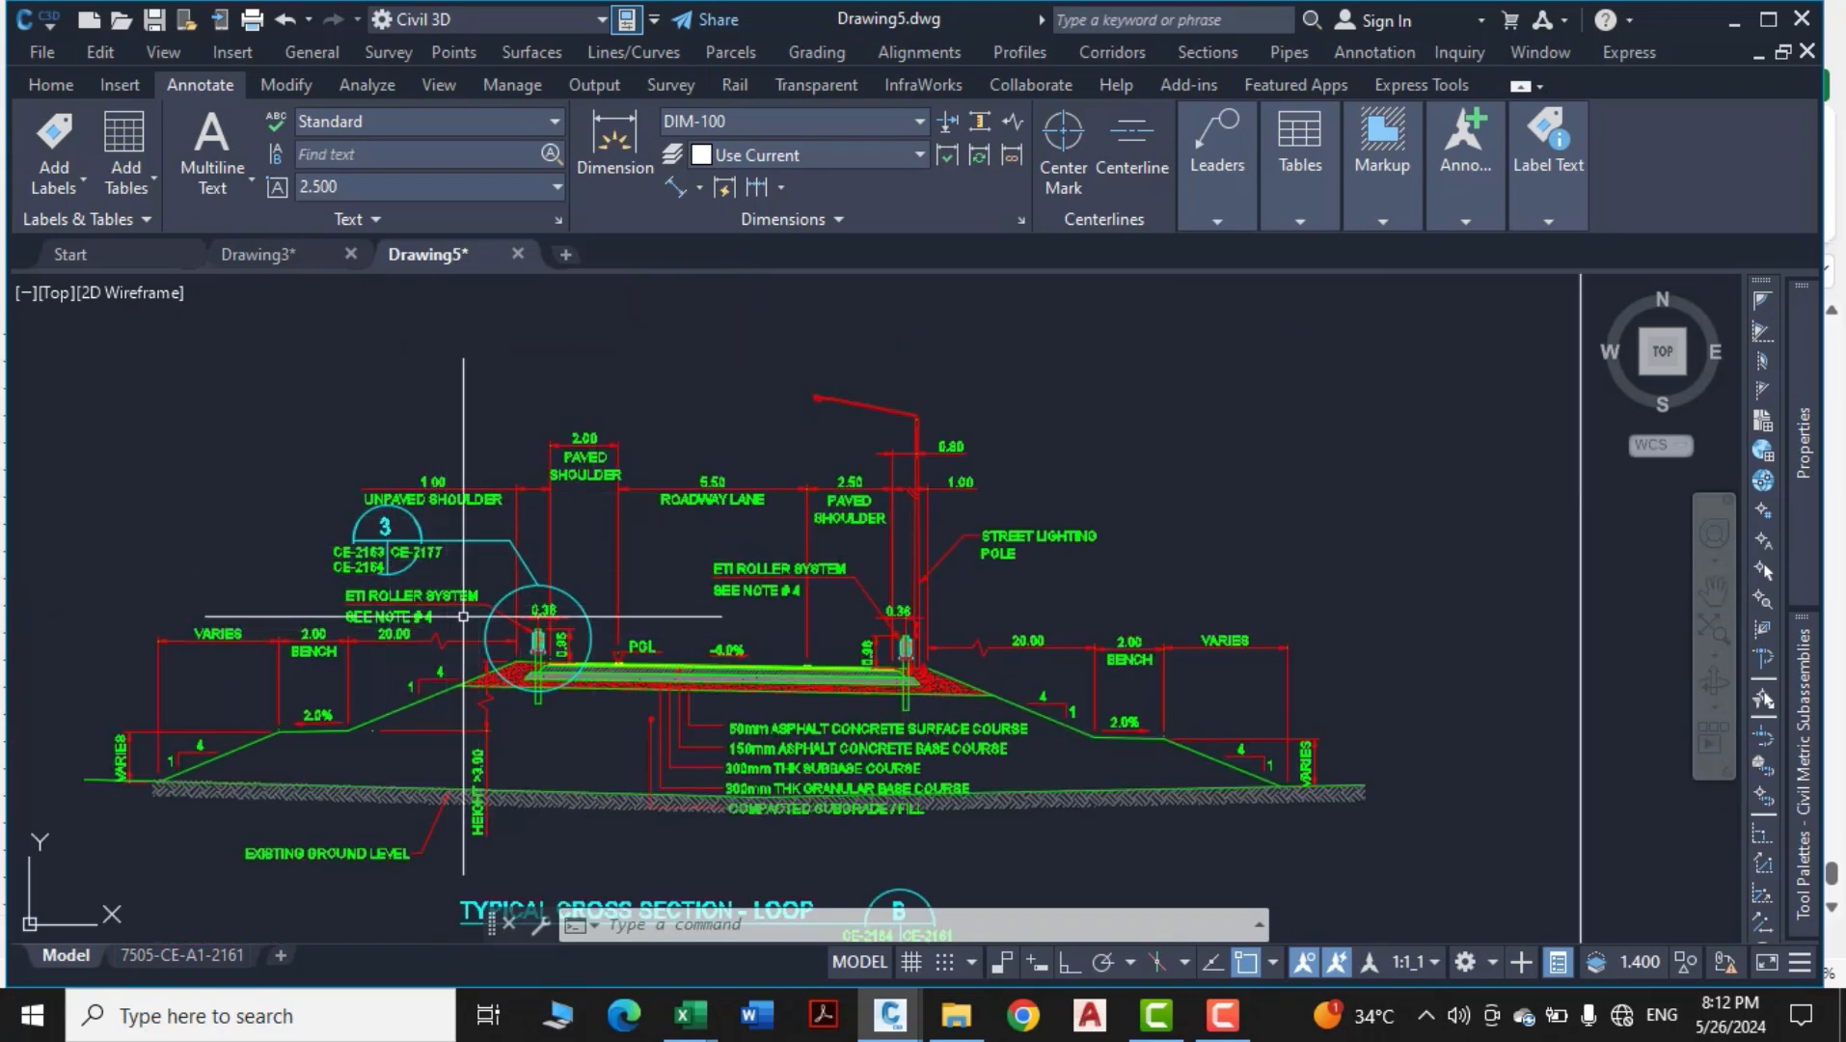
{"action": "scroll", "coordinate": [537, 639], "scroll_direction": "up", "scroll_amount": 5}
{"action": "scroll", "coordinate": [602, 675], "scroll_direction": "down", "scroll_amount": 2}
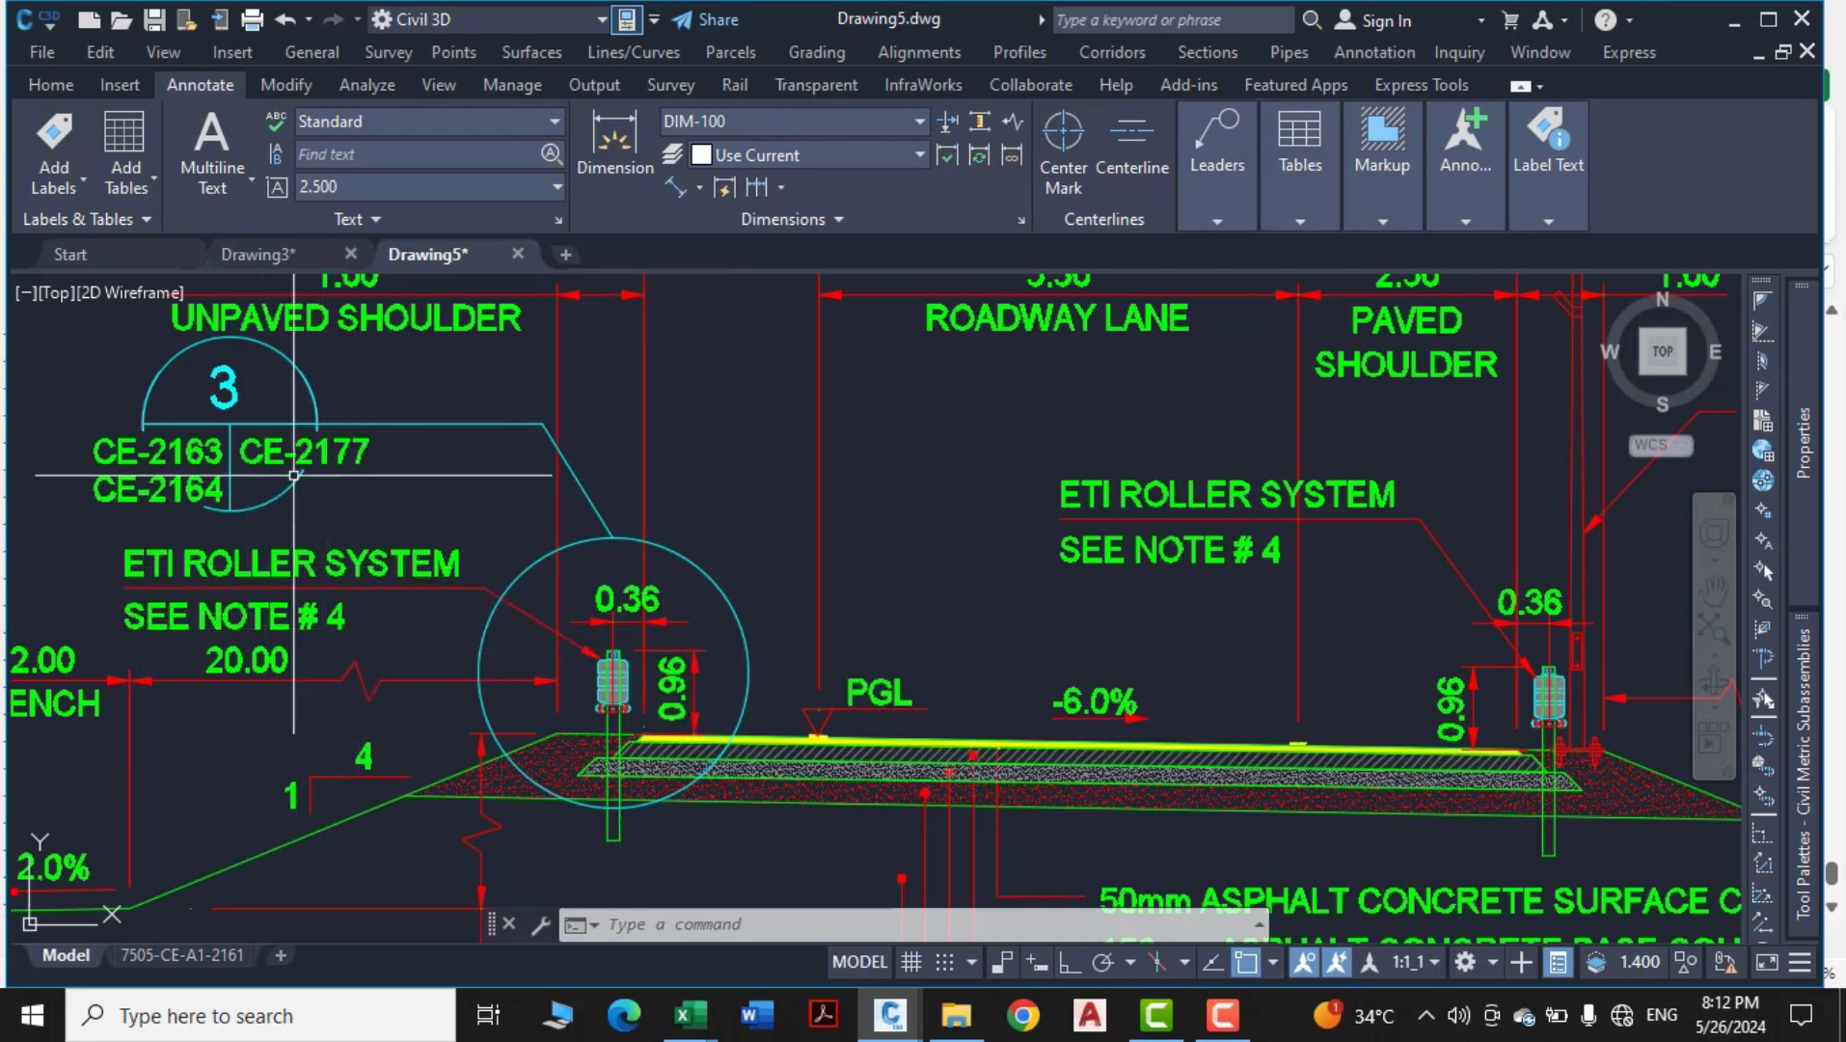
{"action": "scroll", "coordinate": [477, 558], "scroll_direction": "down", "scroll_amount": 4}
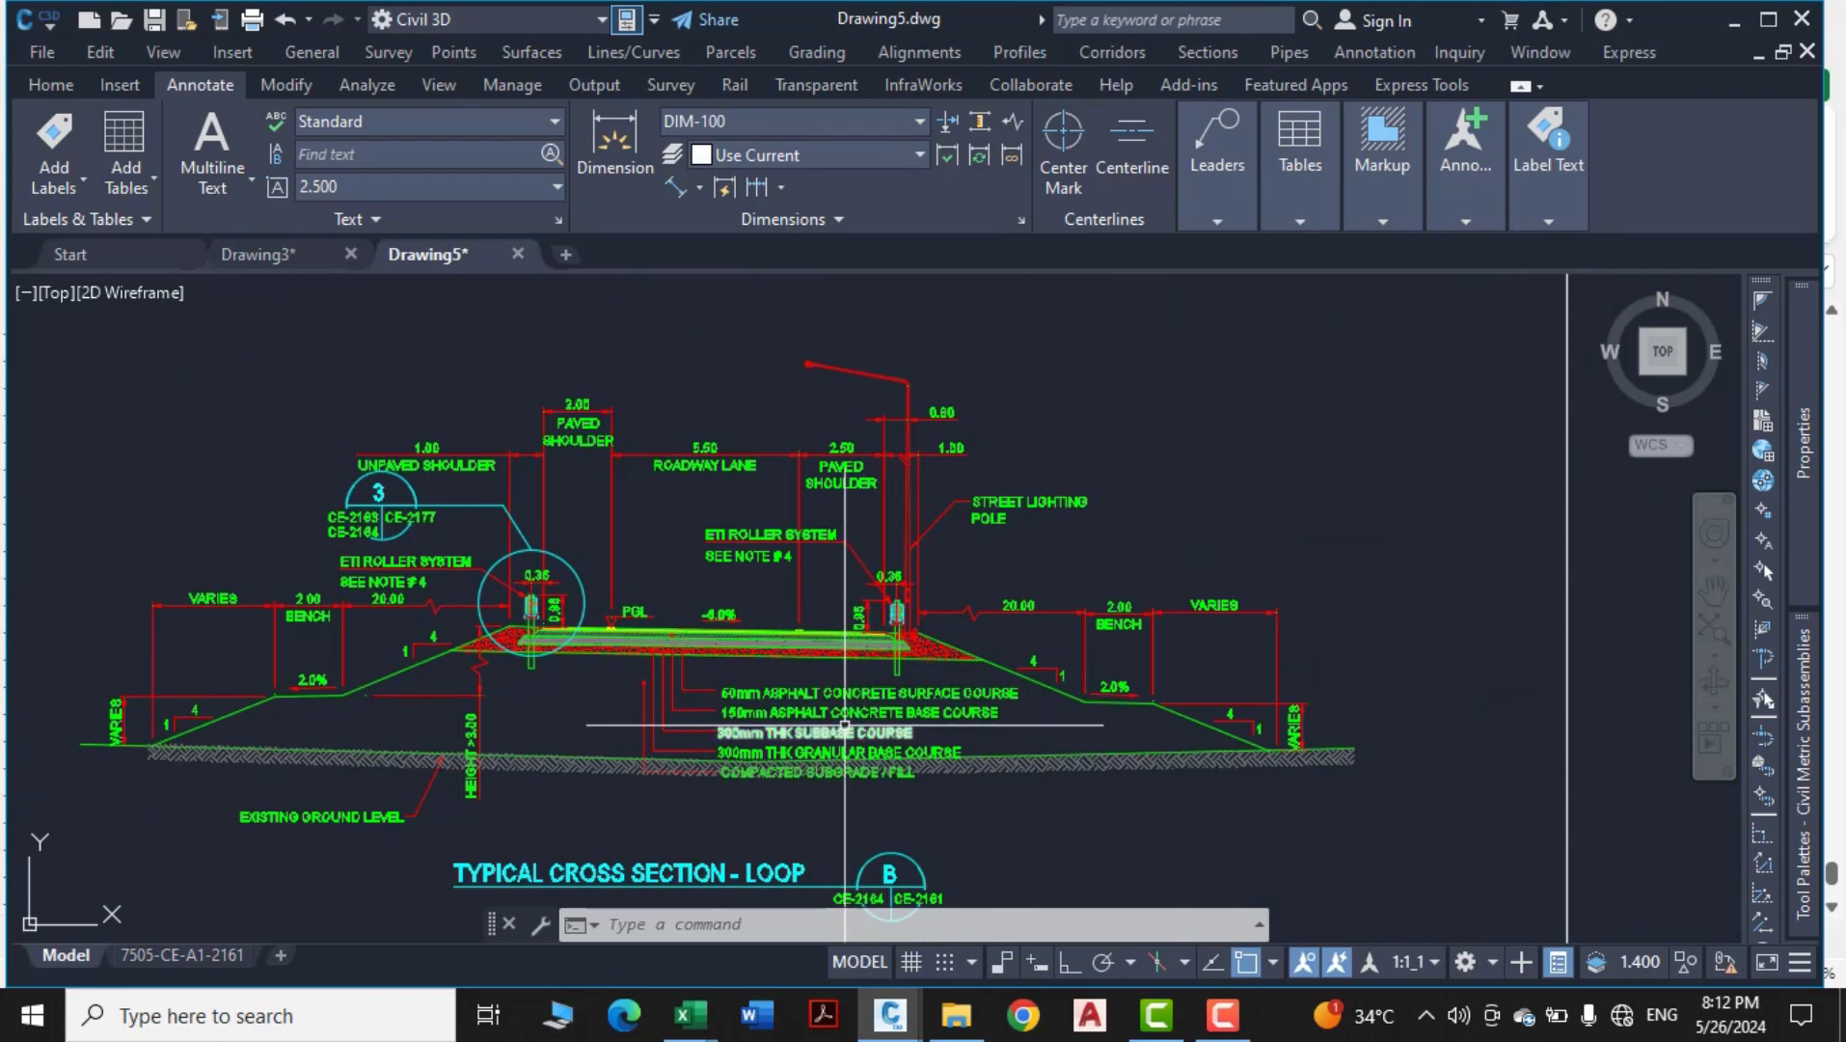
{"action": "scroll", "coordinate": [959, 688], "scroll_direction": "up", "scroll_amount": 3}
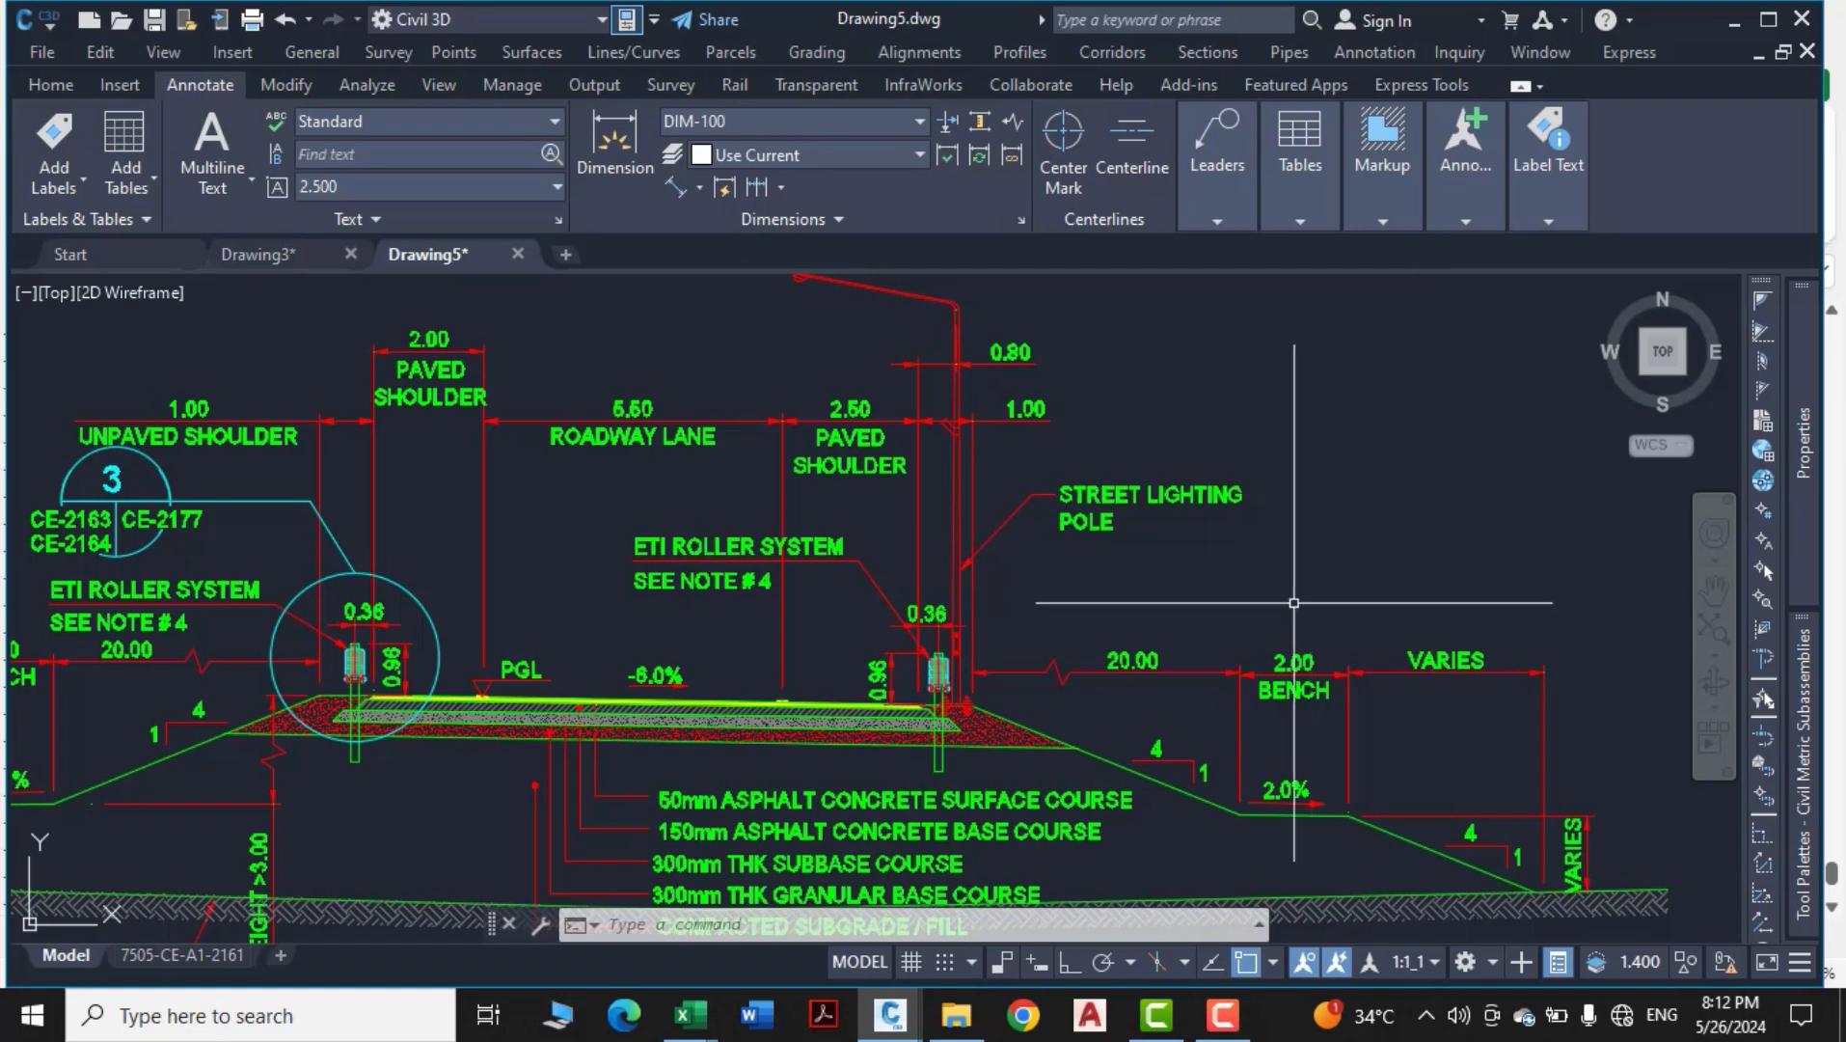
Return to Drawing3 and review the sloped line with its points beside the x-y axis diagram
{"action": "left_click", "coordinate": [279, 257]}
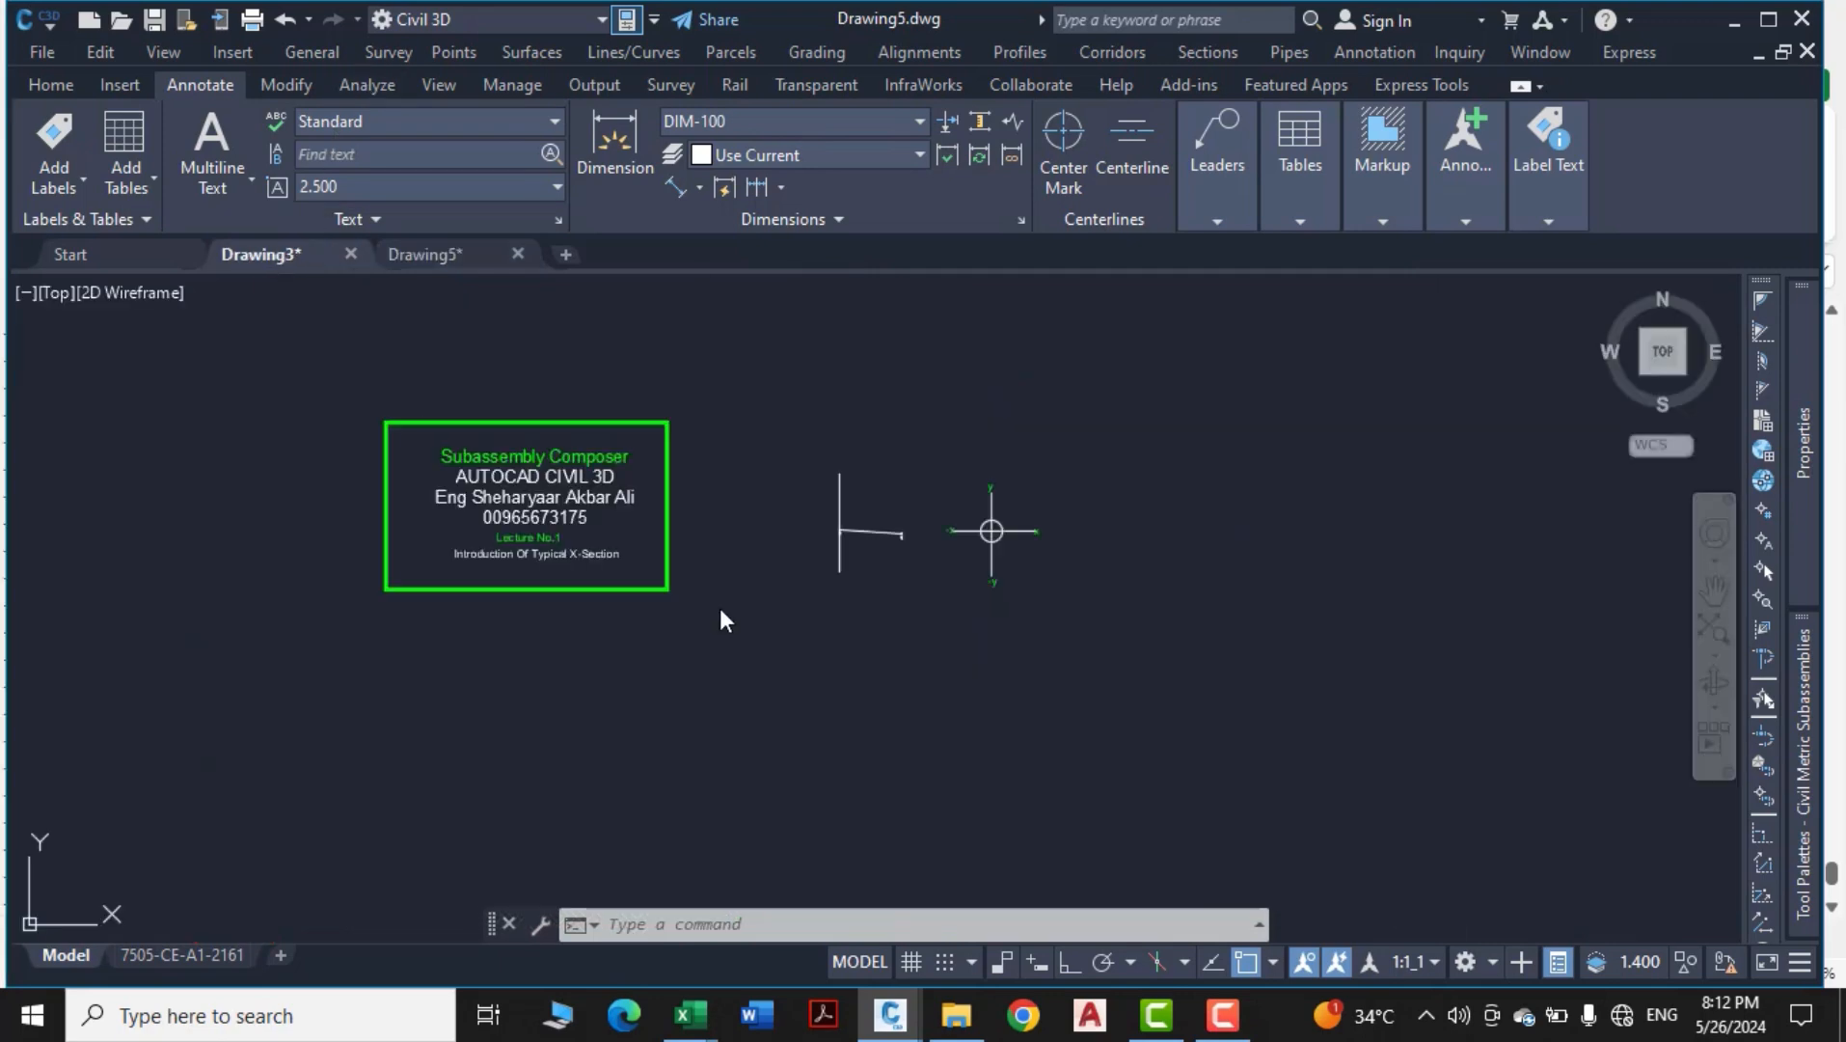
{"action": "scroll", "coordinate": [856, 530], "scroll_direction": "up", "scroll_amount": 2}
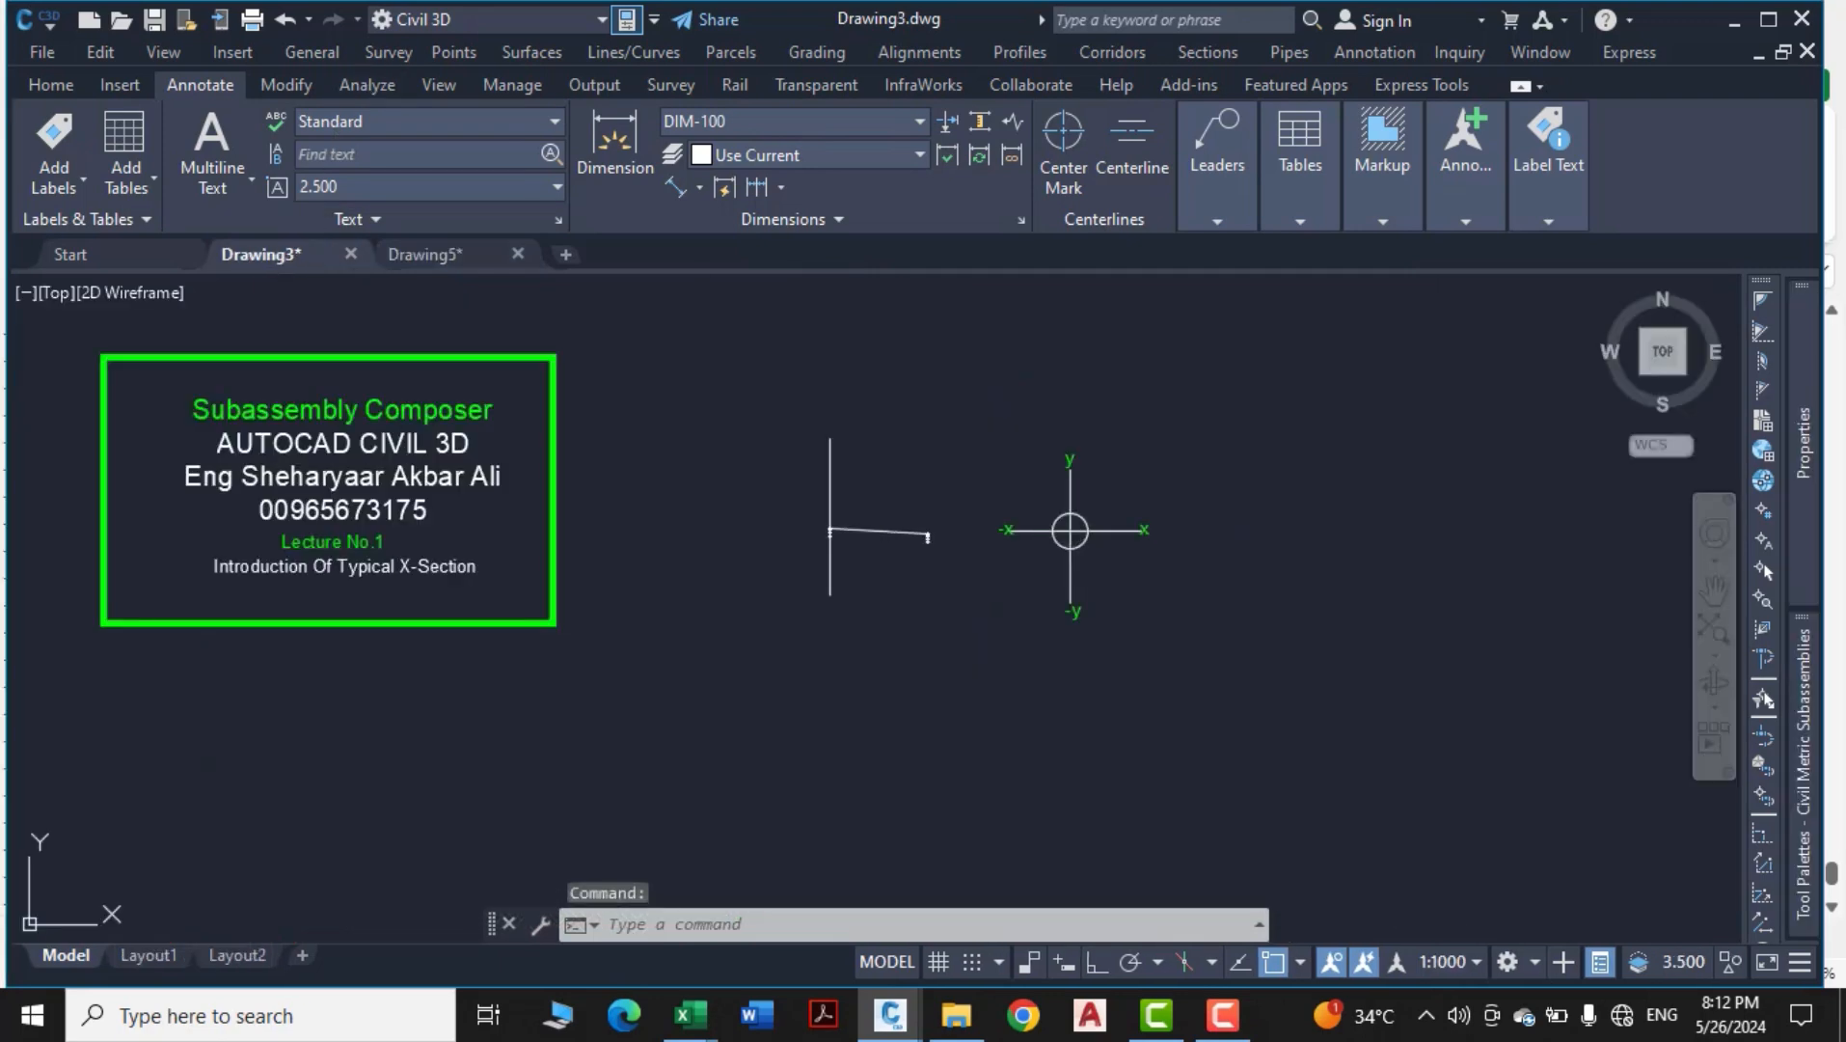
{"action": "scroll", "coordinate": [915, 562], "scroll_direction": "up", "scroll_amount": 3}
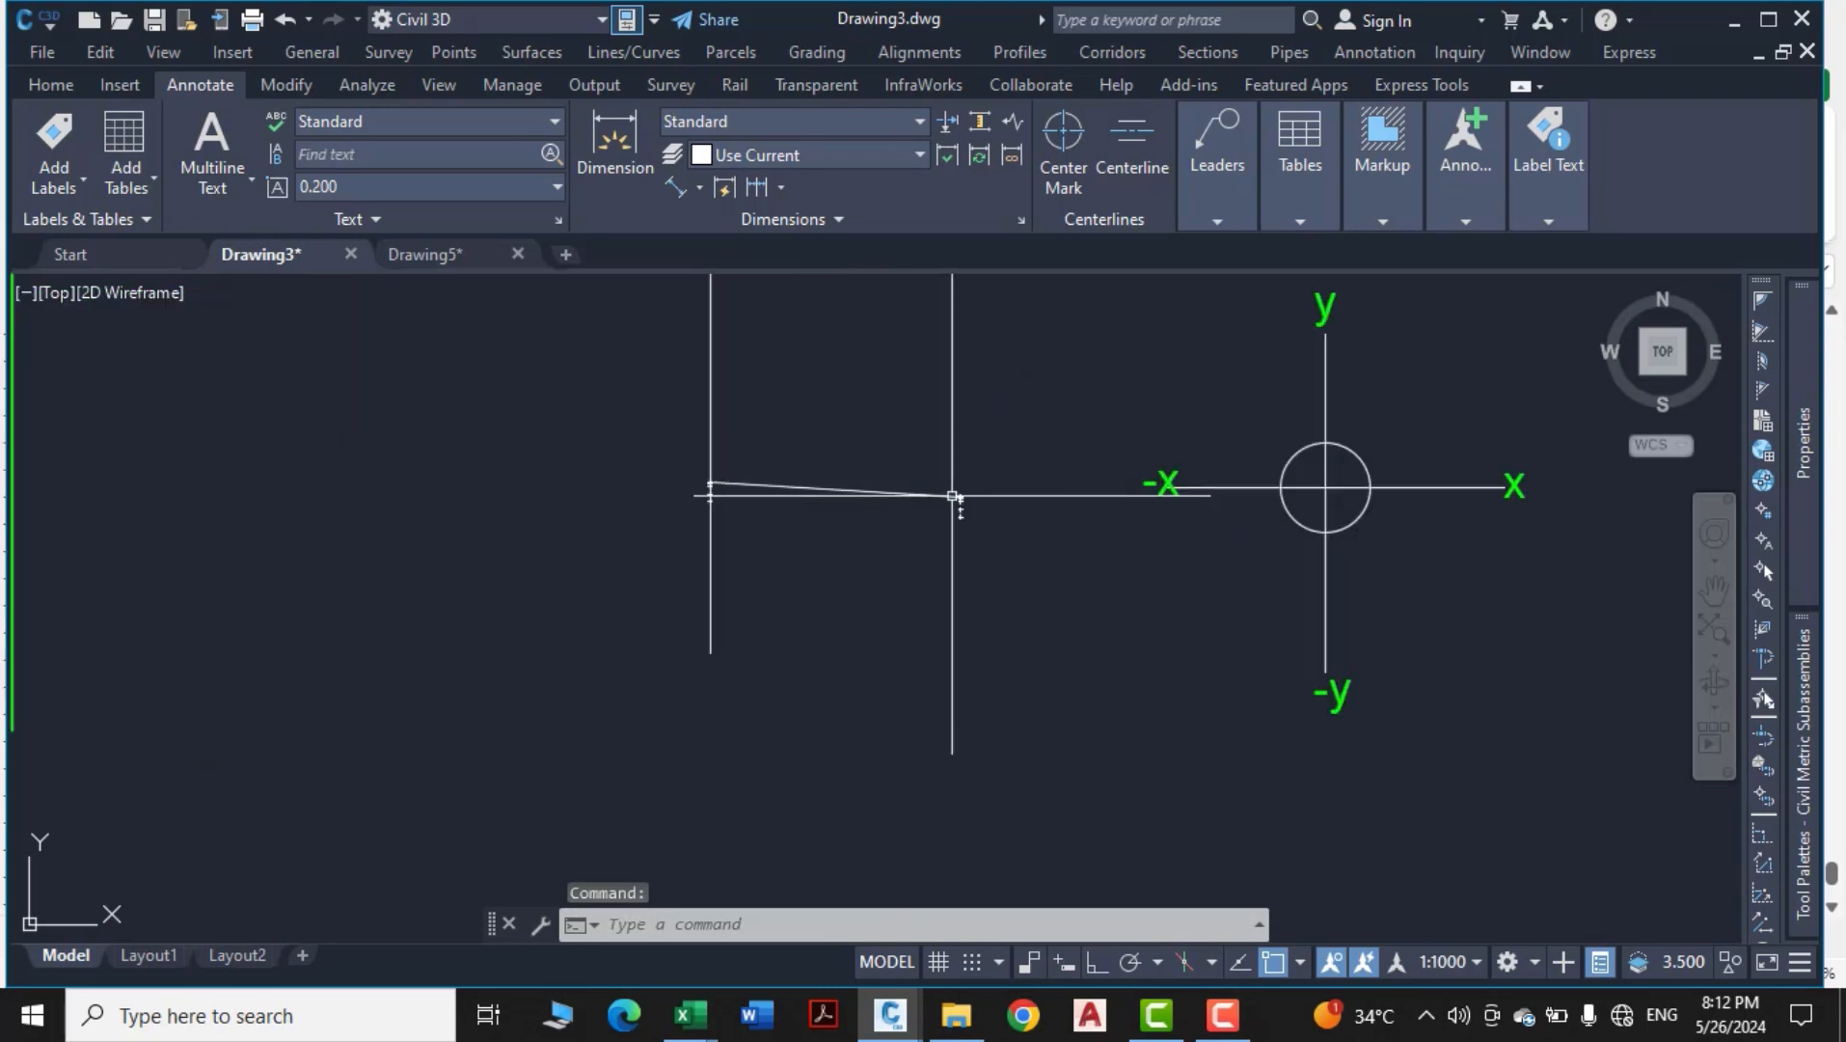
{"action": "scroll", "coordinate": [952, 496], "scroll_direction": "up", "scroll_amount": 3}
{"action": "scroll", "coordinate": [952, 528], "scroll_direction": "down", "scroll_amount": 2}
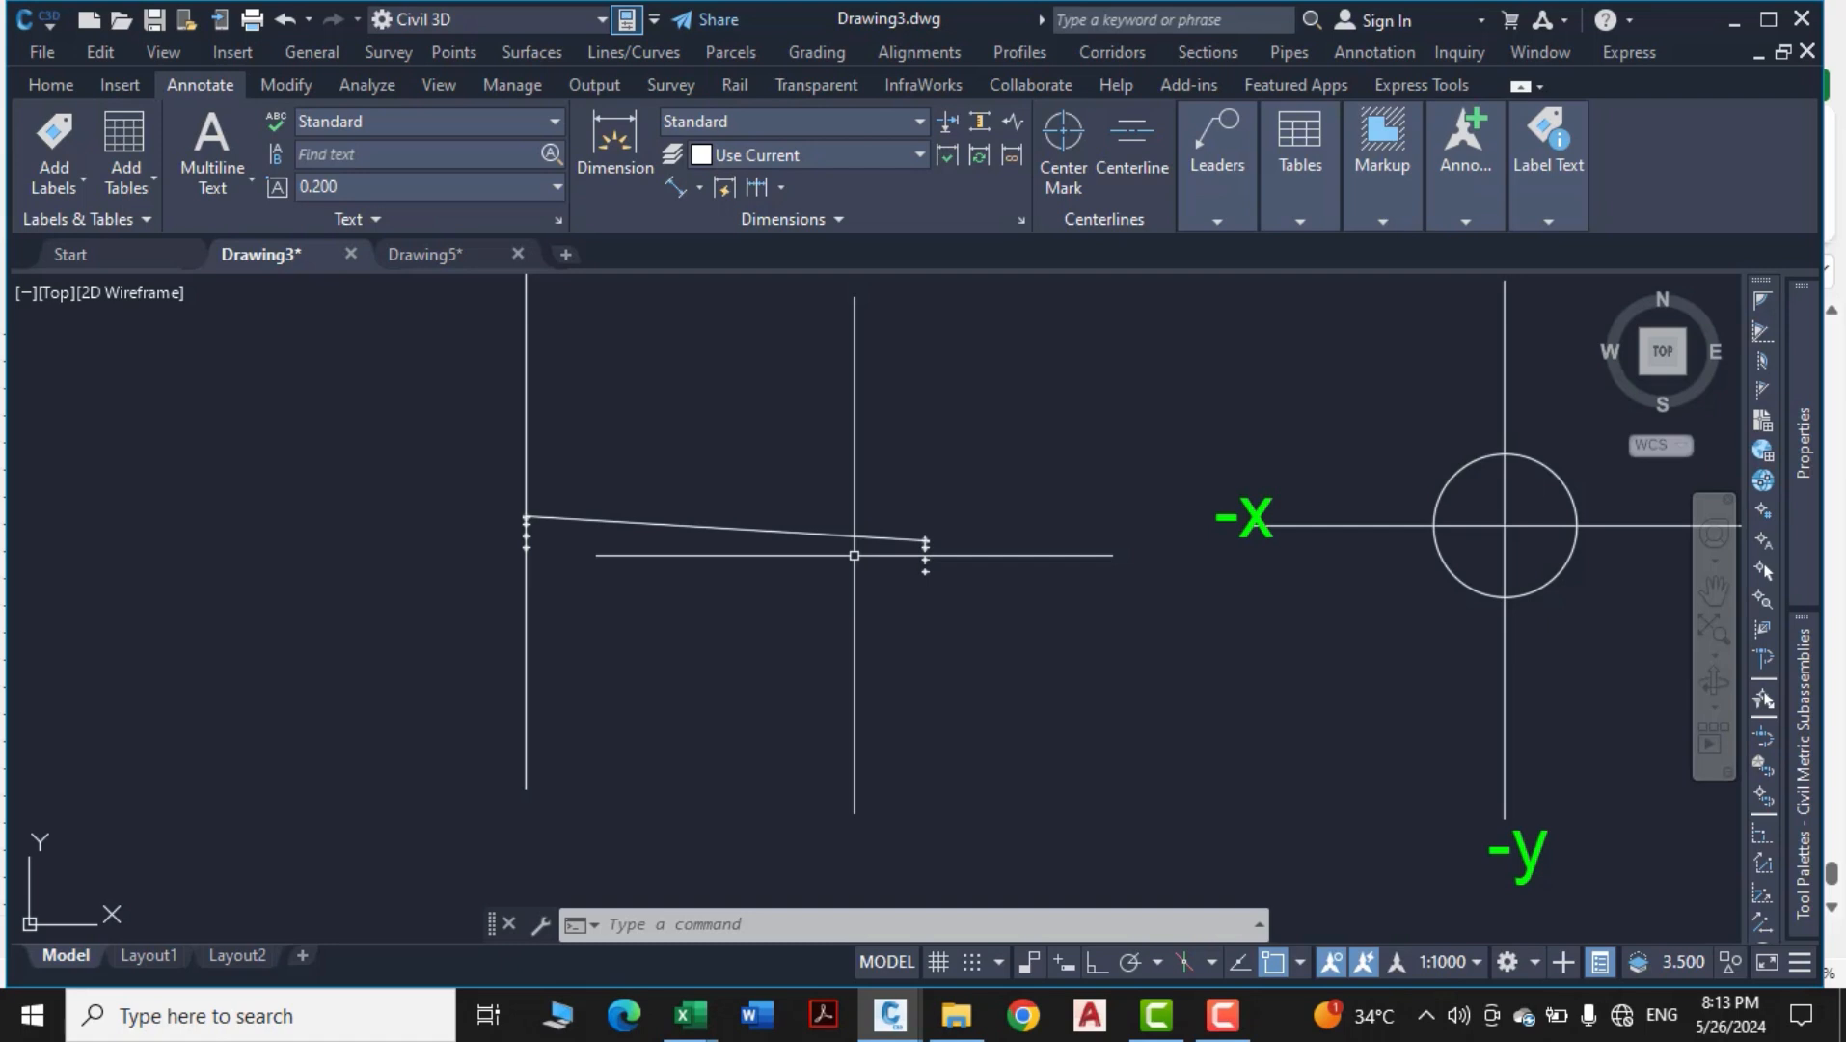
{"action": "scroll", "coordinate": [853, 554], "scroll_direction": "down", "scroll_amount": 5}
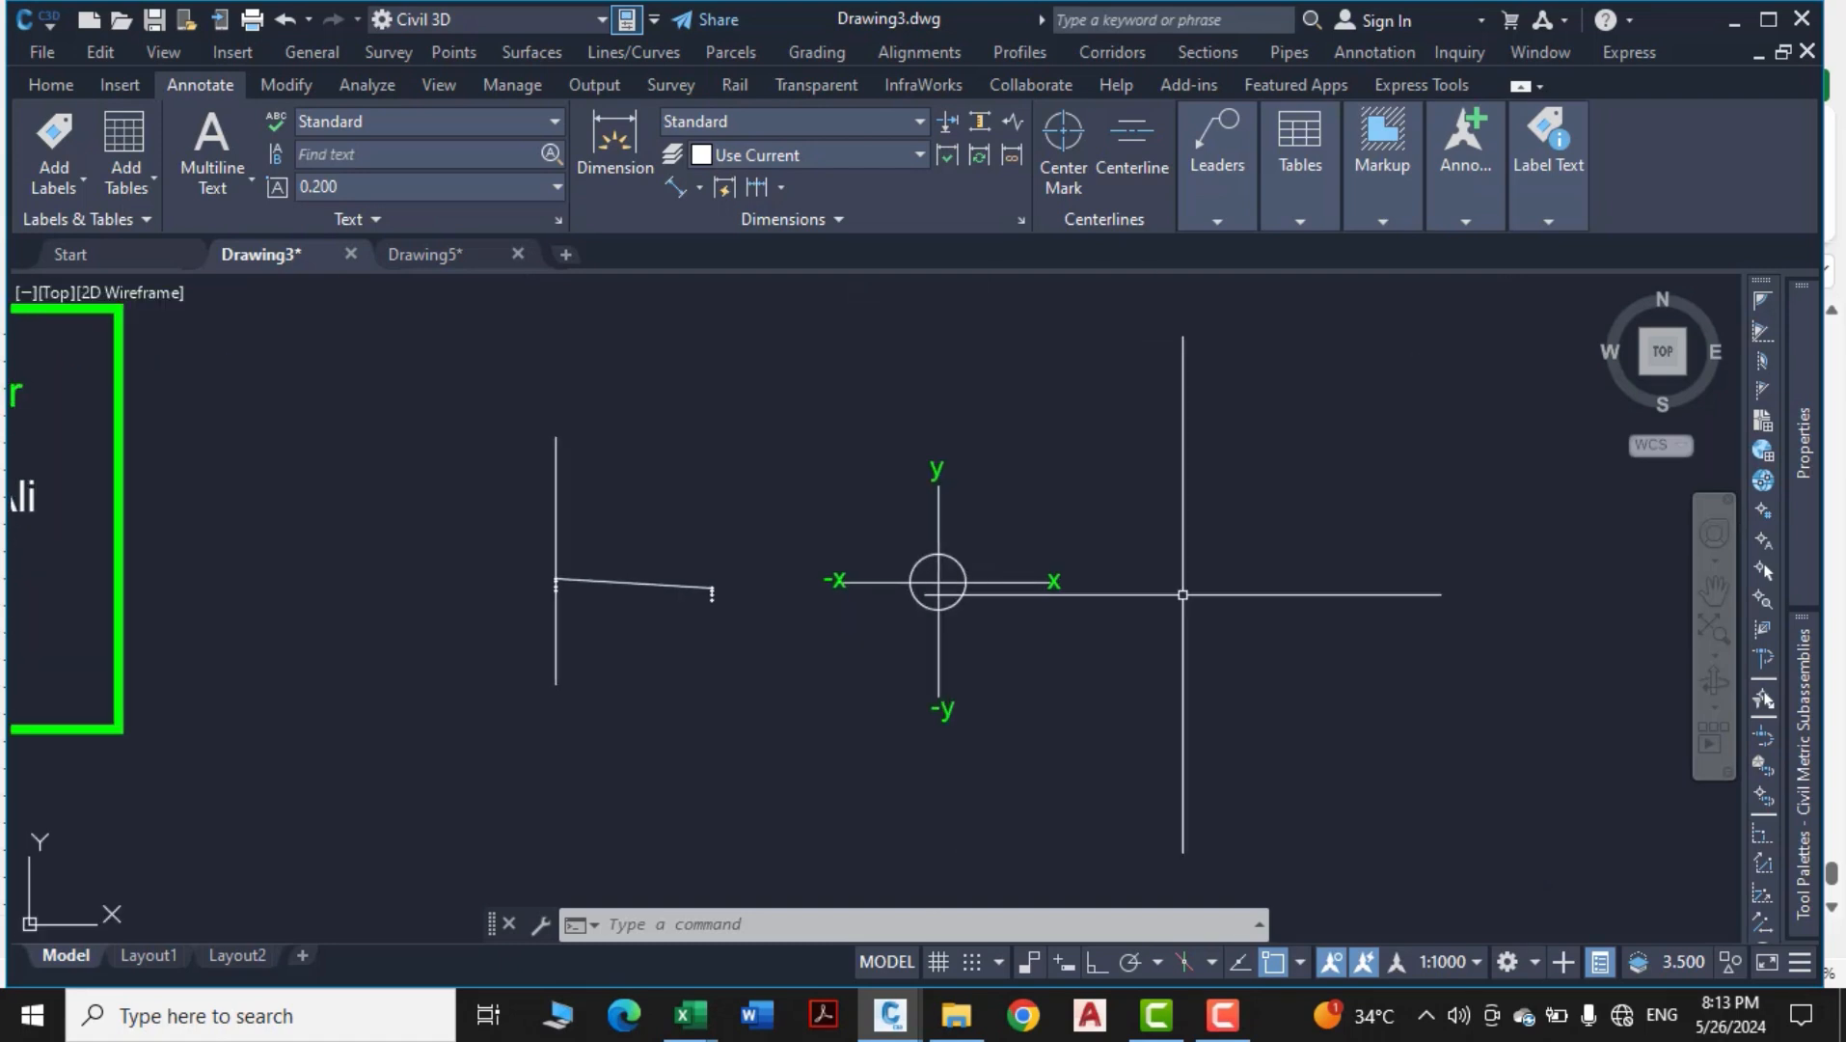